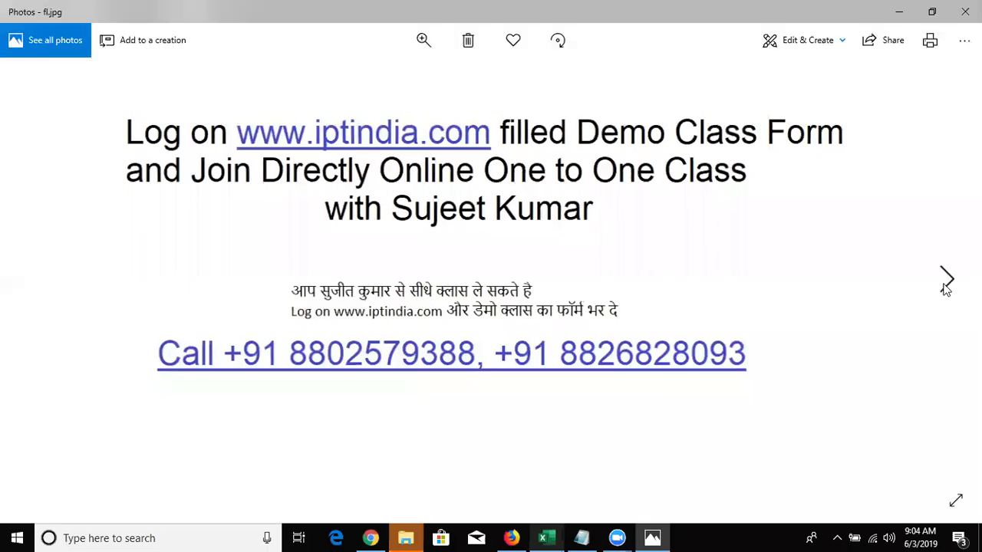
Advance to the next promotional image in Photos and close the viewer.
left_click(945, 285)
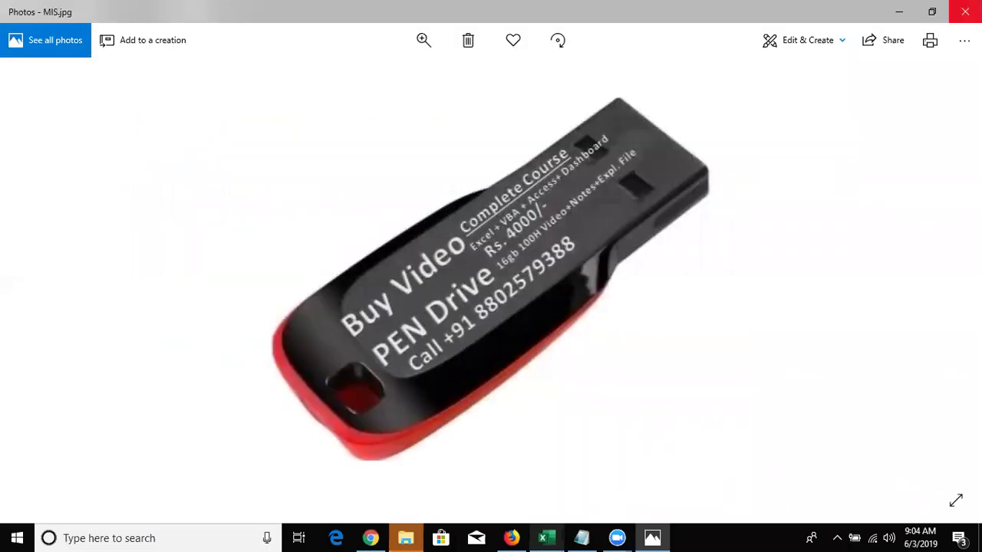
left_click(964, 12)
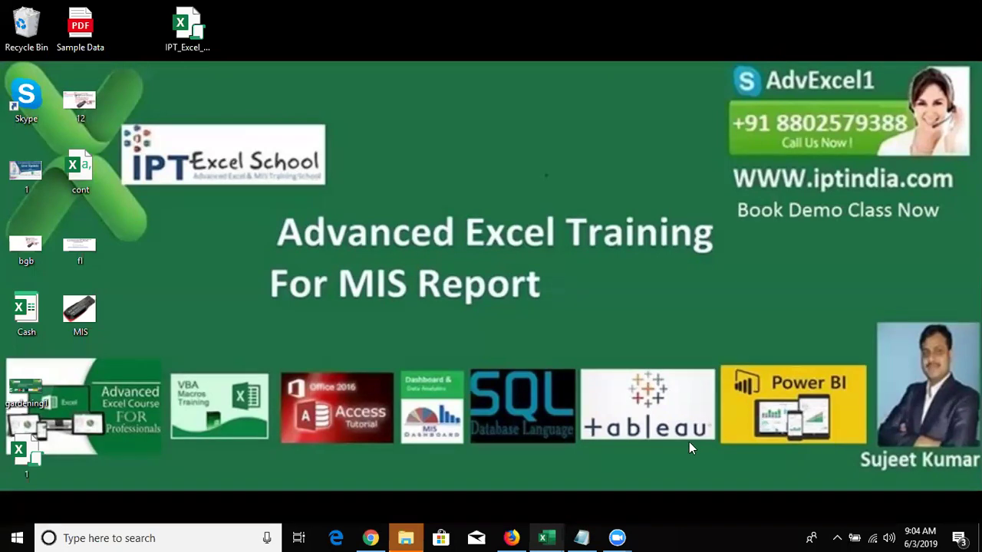
Bring the Data Excel window forward and select columns A through I.
mouse_move(554, 537)
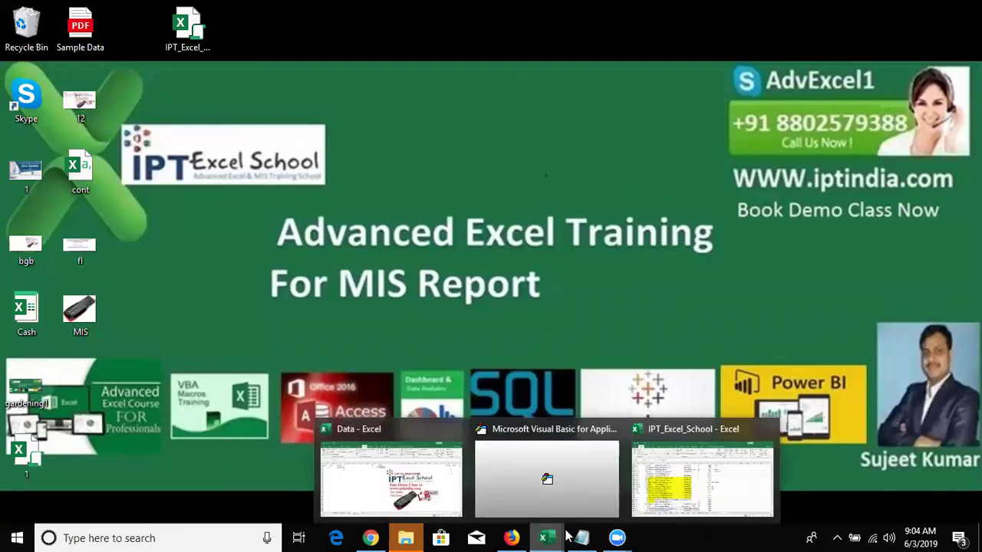
left_click(439, 506)
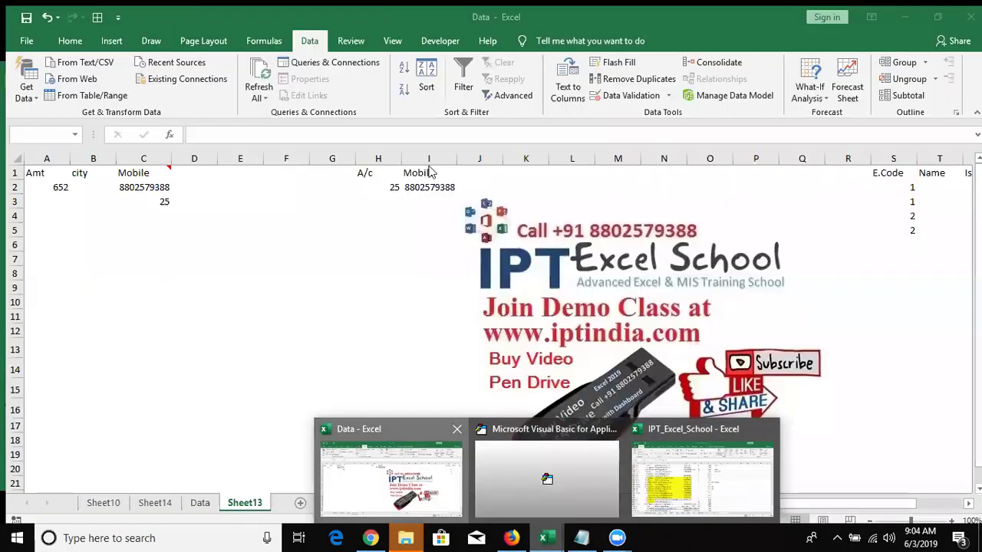
left_click_drag(431, 154, 7, 188)
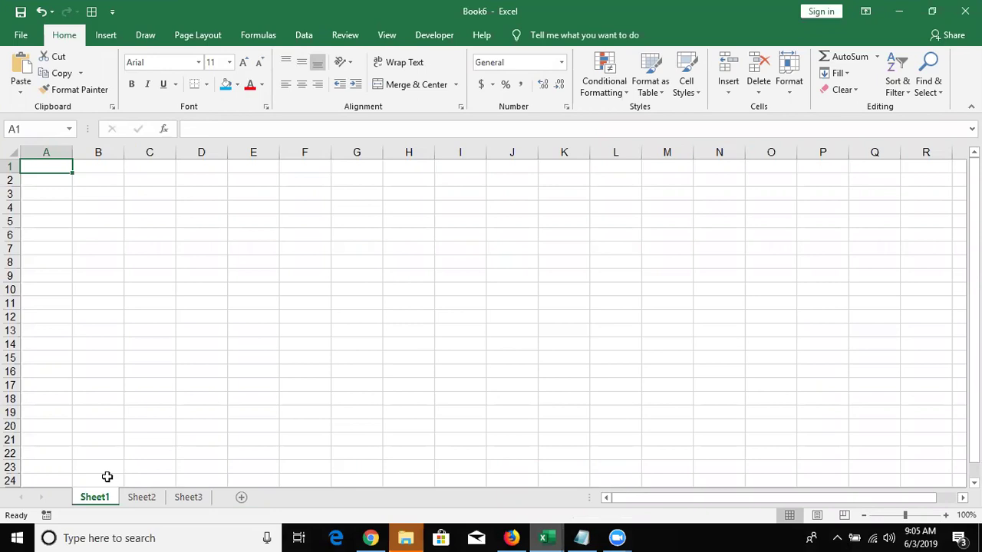
Enter Name and Sales headings, then Puja in A2 filled down to row 13.
key("Down")
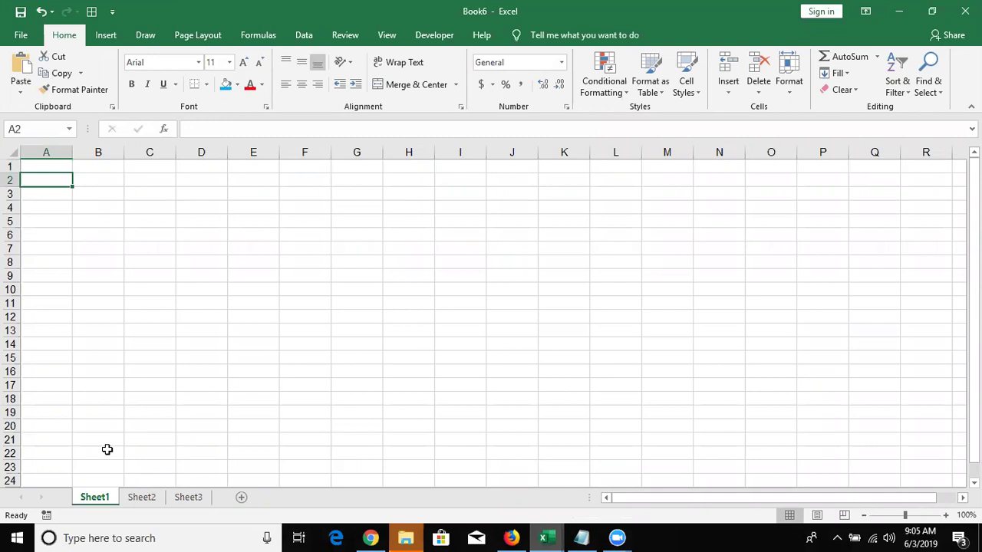
key("Up")
type("Name")
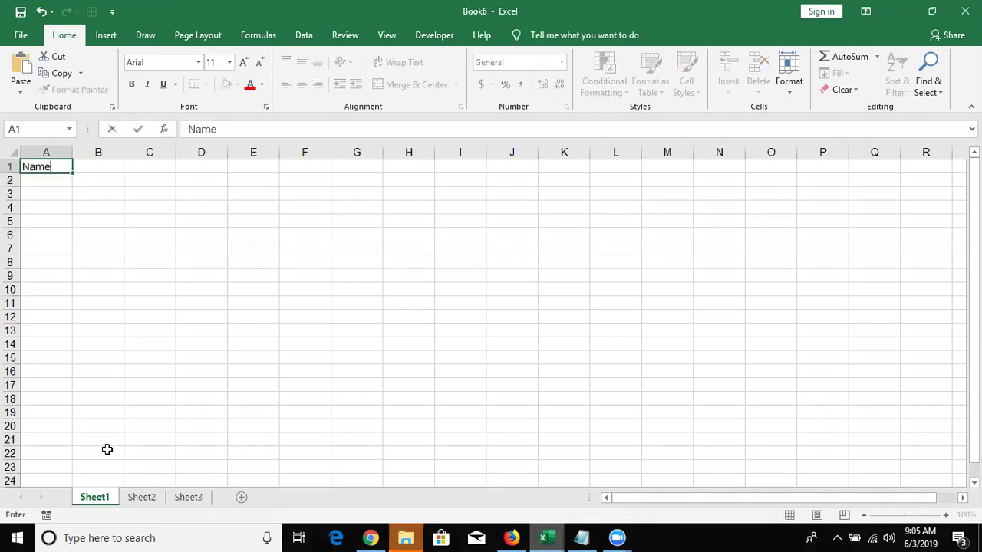
key("Tab")
type("Sals")
key("Return")
key("Up")
key("Right")
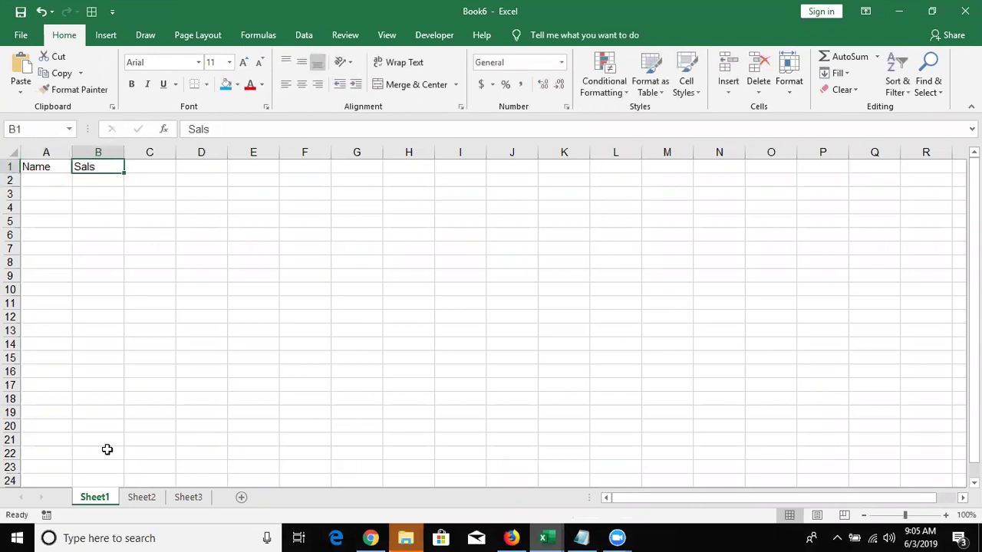
type("Sales")
key("Return")
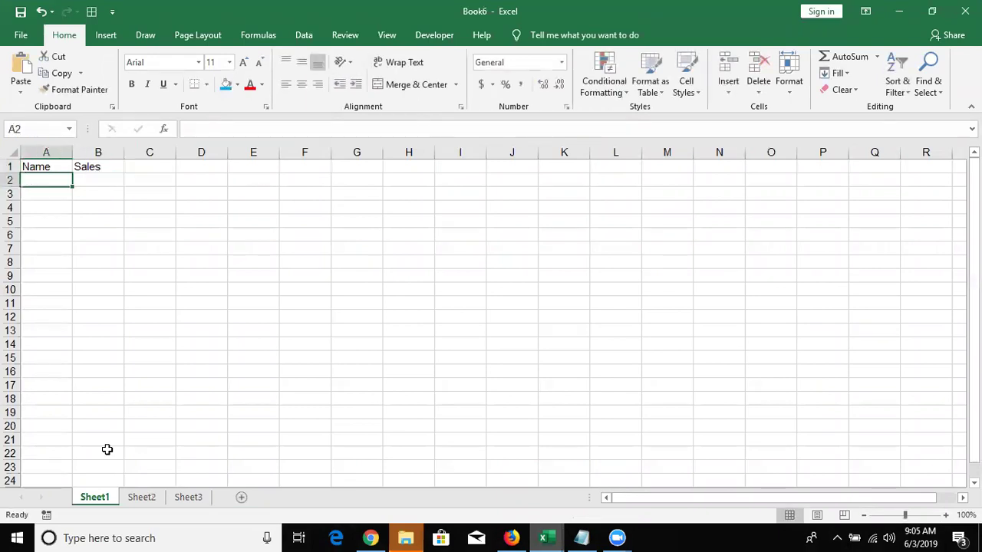
type("Puja")
key("ctrl+Return")
left_click_drag(72, 187, 67, 332)
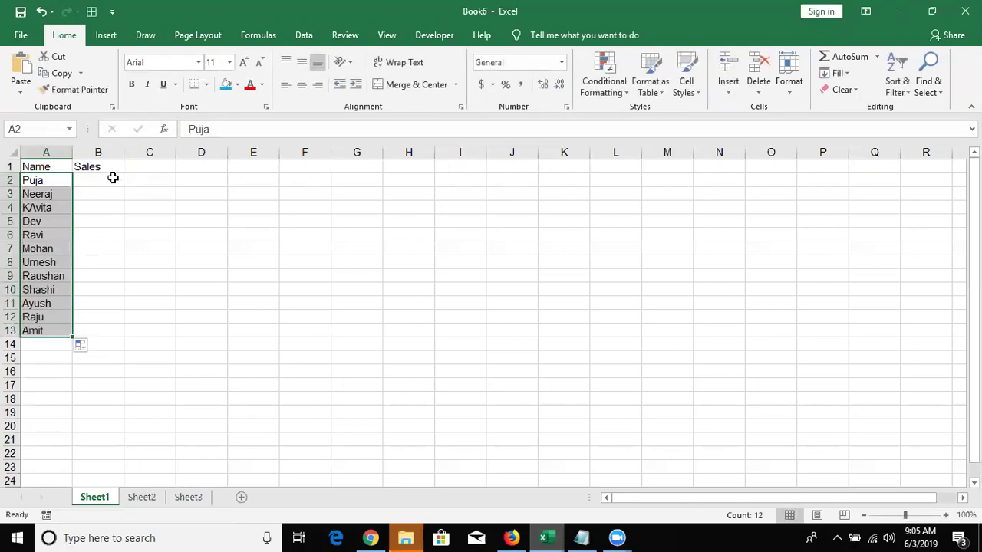
Fill B2:B13 with =RANDBETWEEN(10,90) for the sales values.
left_click(113, 178)
type("=ra")
key("Down")
key("Down")
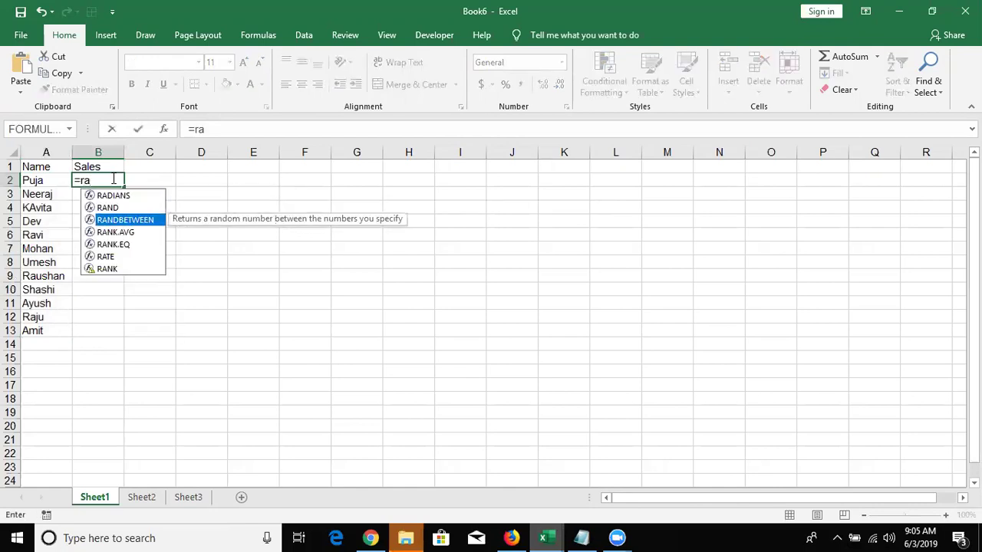
key("Tab")
type("10,9")
key("Escape")
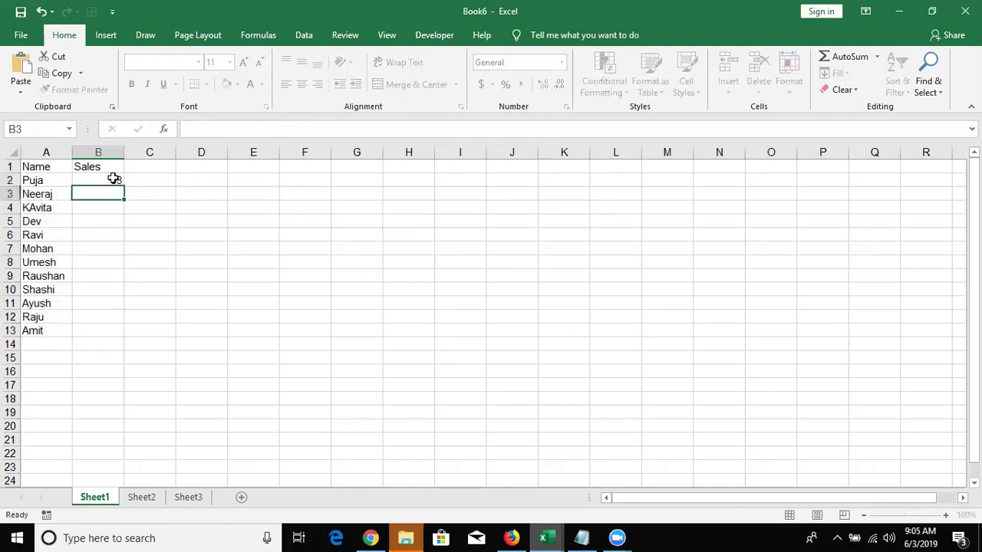
key("Left")
key("Down")
key("ctrl+Down")
key("Right")
key("ctrl+shift+Up")
key("shift+Down")
type("=RANDBETWEEN(10,90)")
key("ctrl+Return")
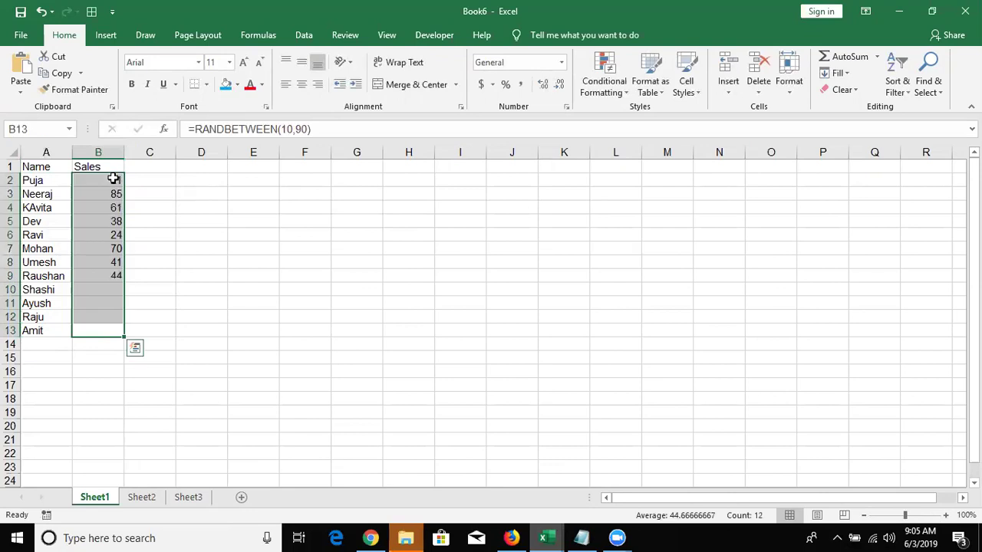
key("ctrl+Up")
Copy the whole Name/Sales table A1:B13.
key("Left")
key("ctrl+a")
key("ctrl+c")
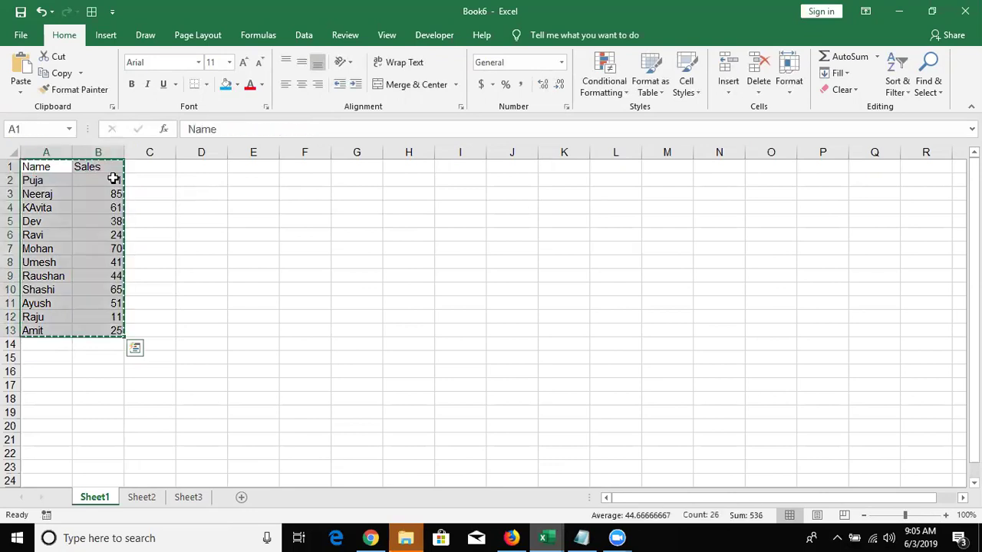
Paste the table into Sheet2 and Sheet3, then convert all three sheets to plain values.
left_click(134, 499)
key("ctrl+v")
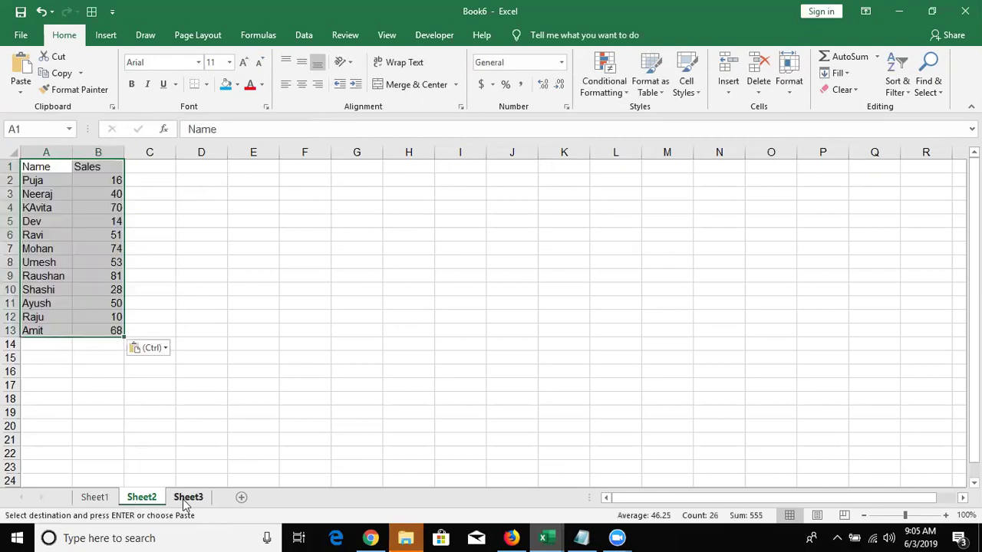
left_click(184, 499)
key("ctrl+v")
left_click(99, 502, "shift")
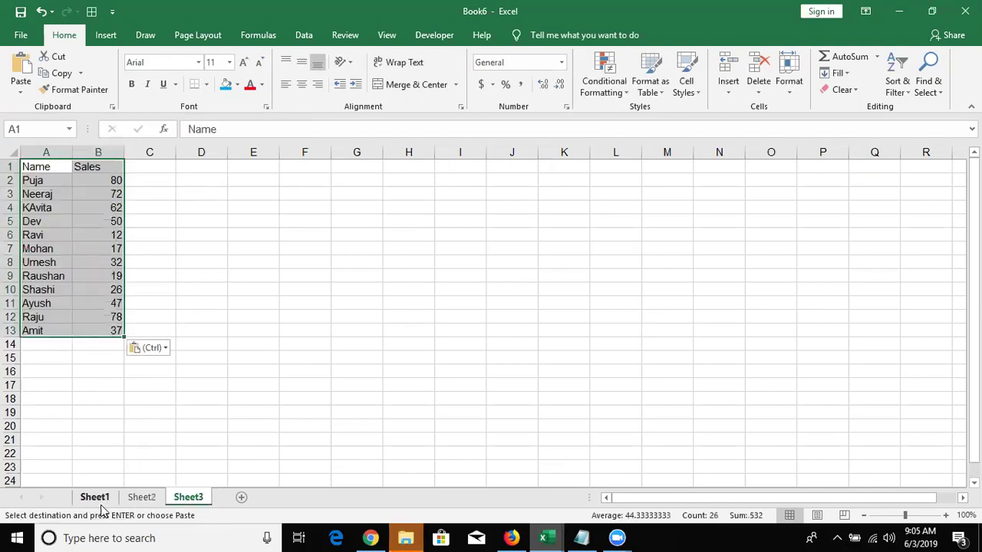
key("ctrl+c")
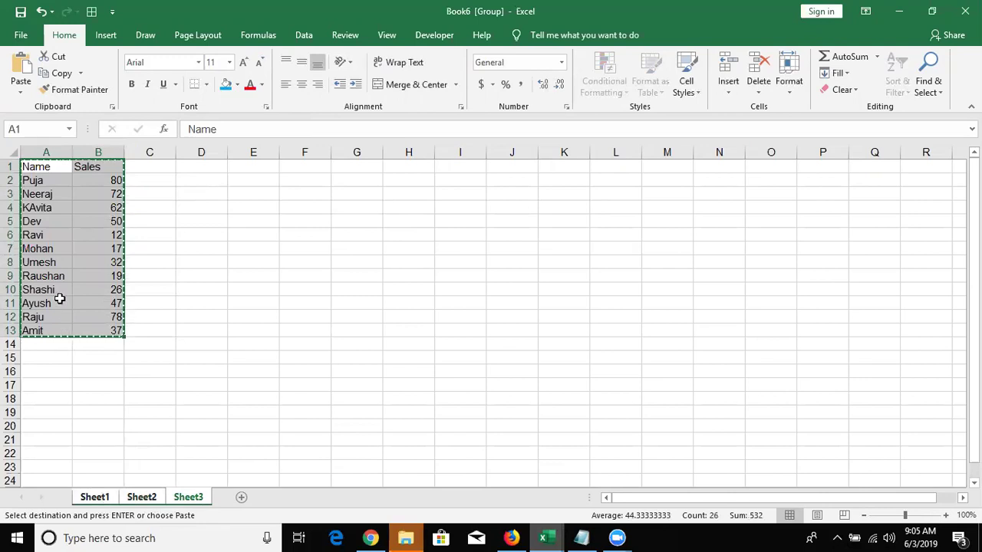
left_click(20, 93)
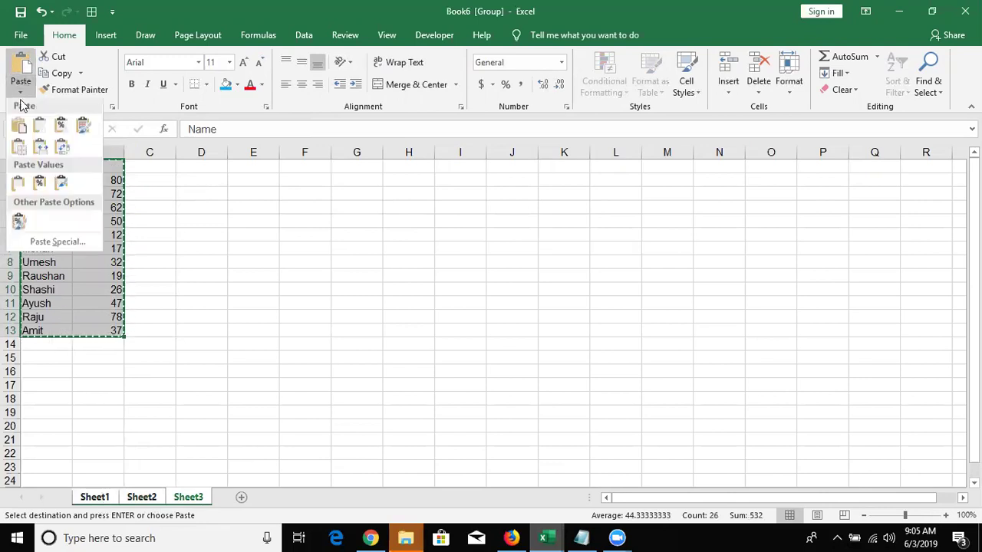
left_click(19, 185)
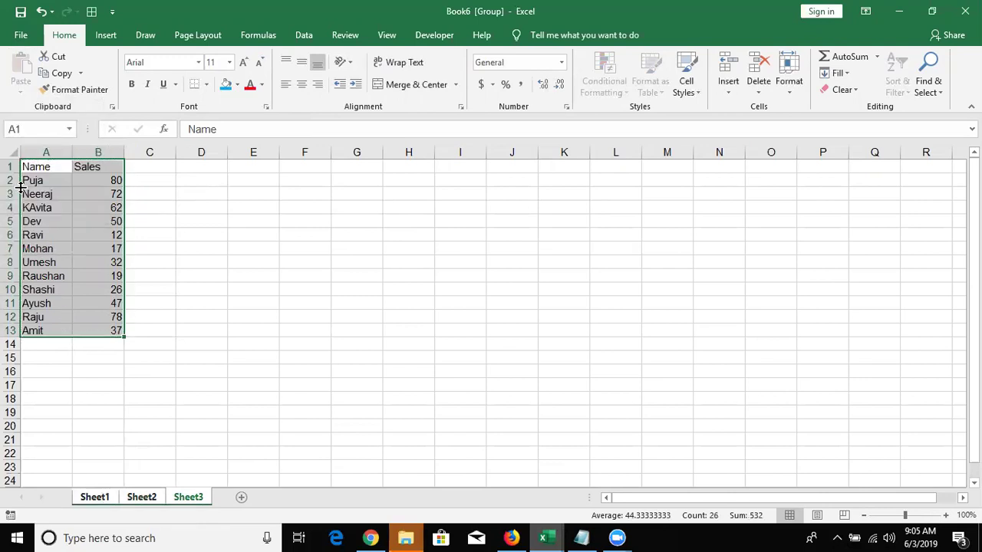
Rename Sheet1, Sheet2 and Sheet3 to JAN, FEB and MAR.
left_click(108, 499)
double_click(109, 498)
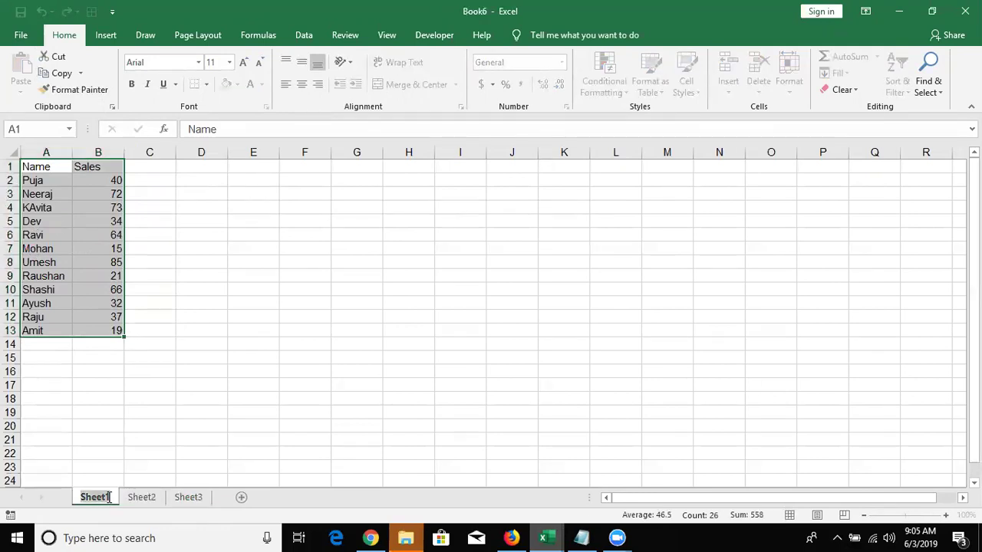
type("JAN")
left_click(129, 506)
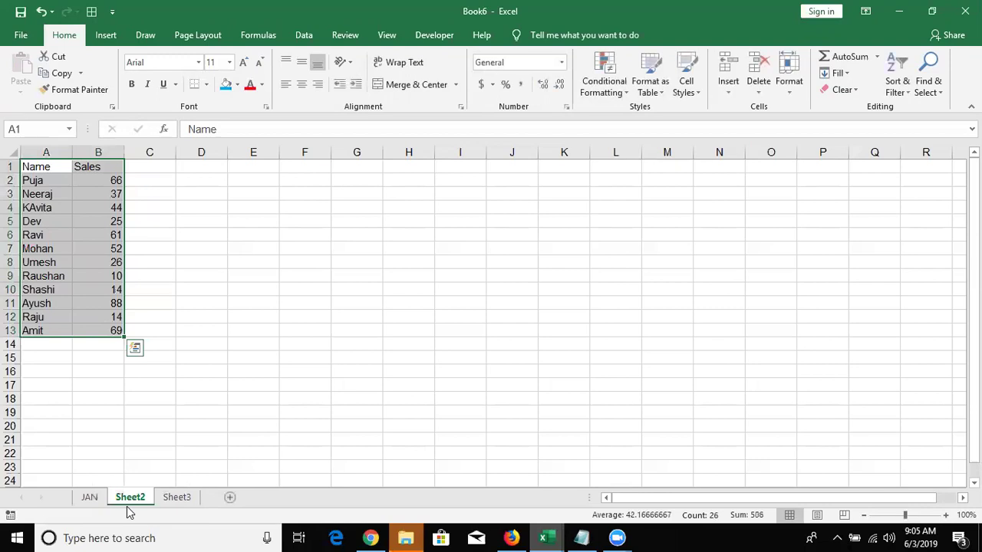
double_click(129, 506)
type("FEB")
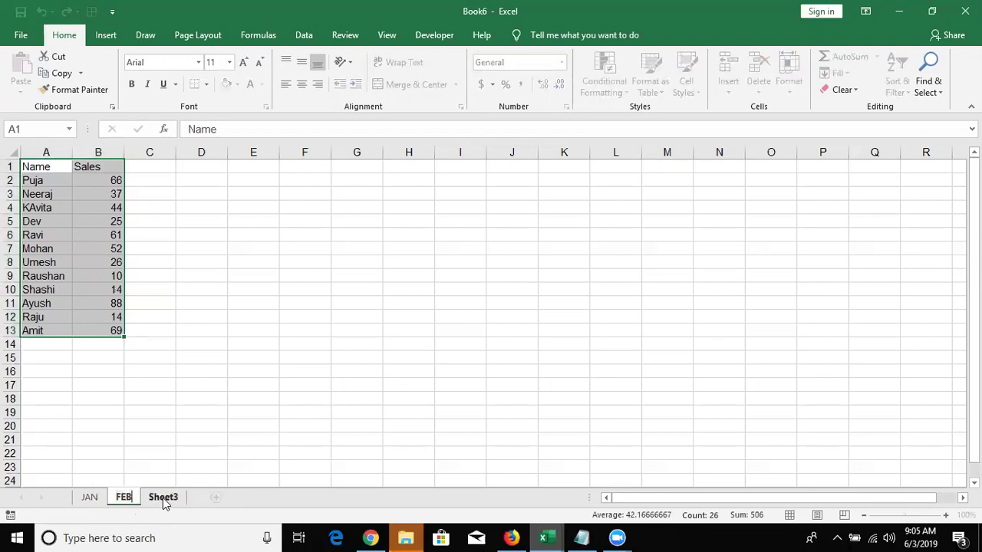
double_click(162, 498)
type("MAR")
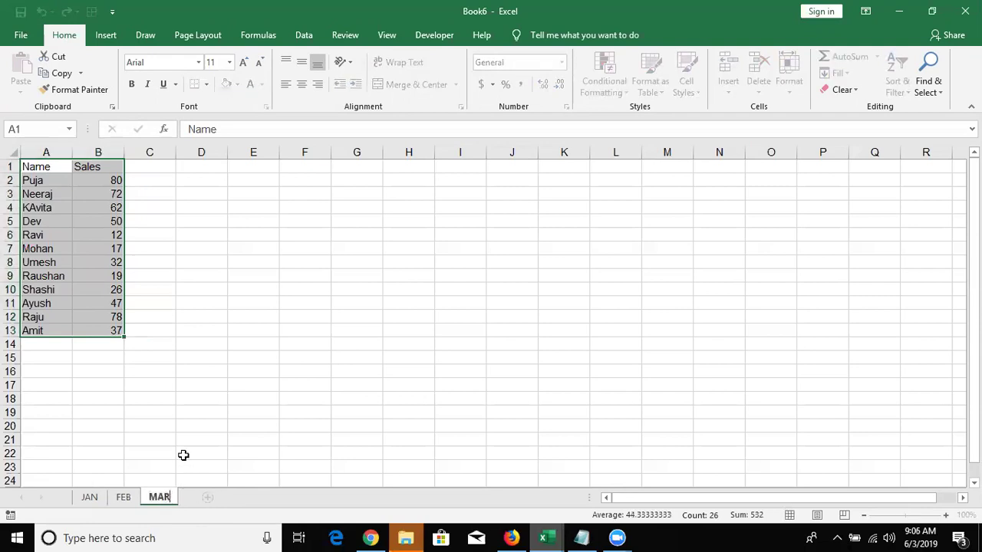
left_click(184, 456)
Add a new blank sheet named Report.
left_click(213, 503)
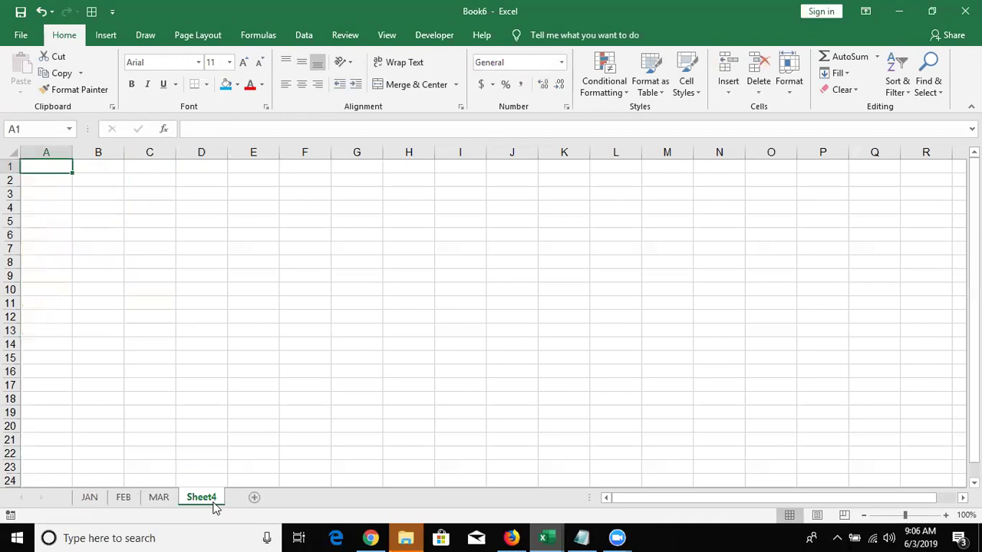
double_click(214, 502)
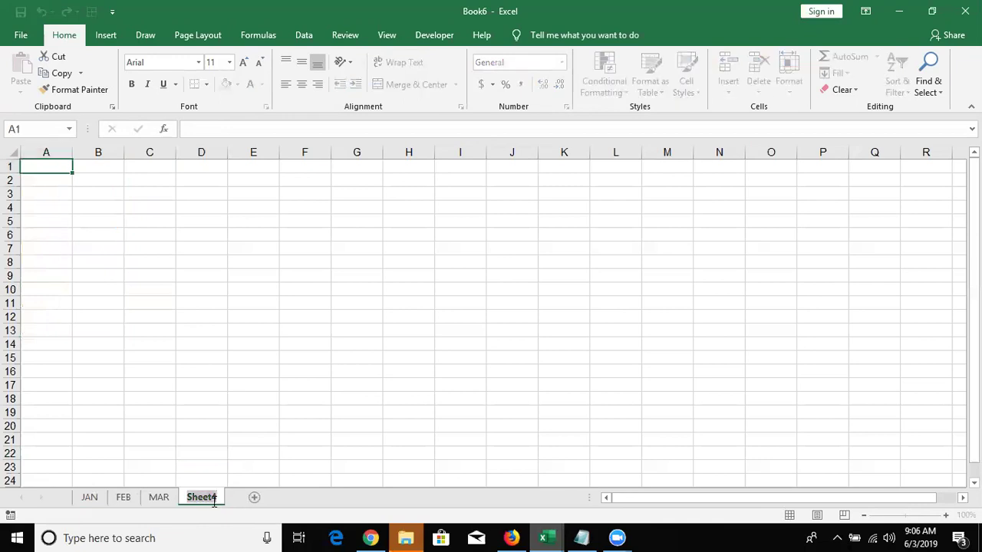
type("Report")
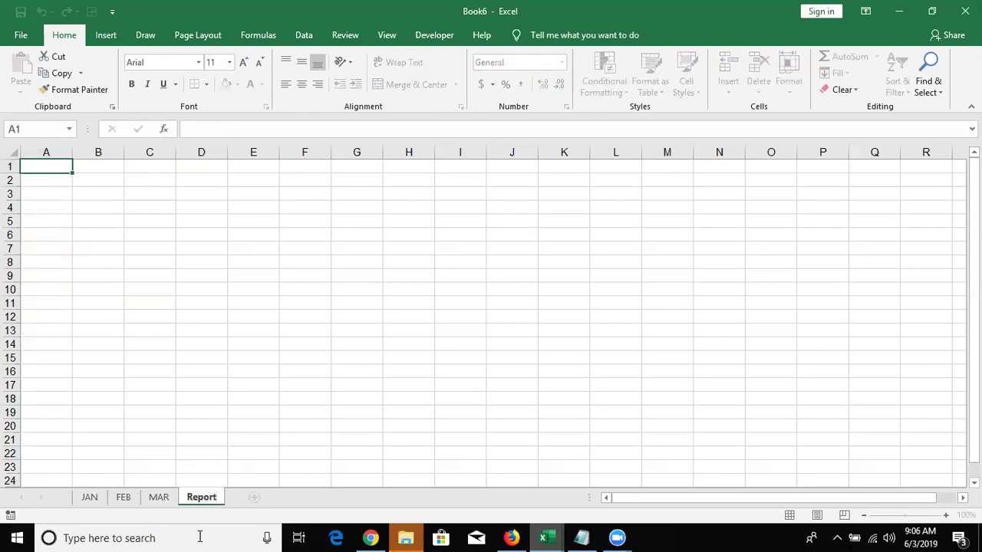
Copy the names A2:A13 from the JAN sheet into A2 of the Report sheet.
left_click(89, 496)
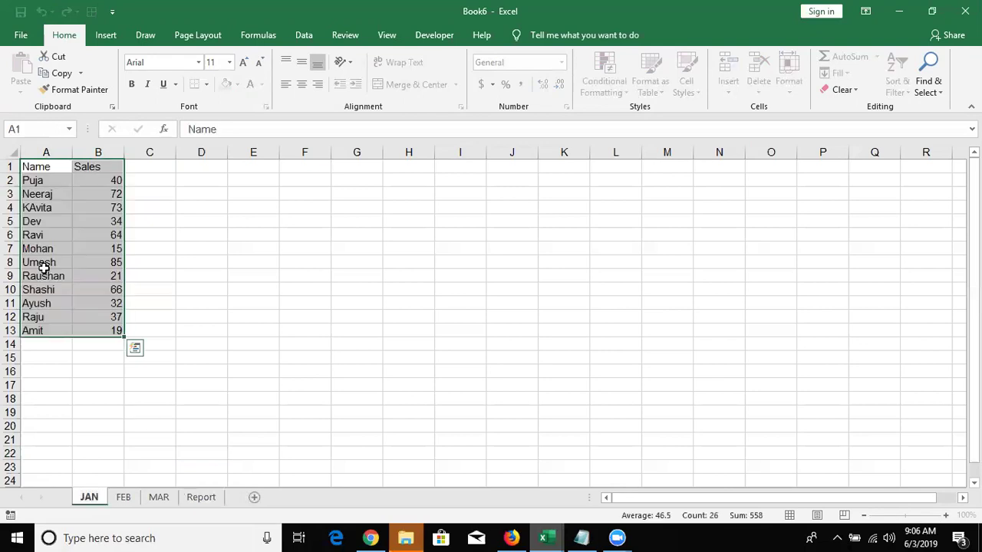
left_click(44, 273)
key("ctrl+Up")
key("Down")
key("ctrl+shift+Down")
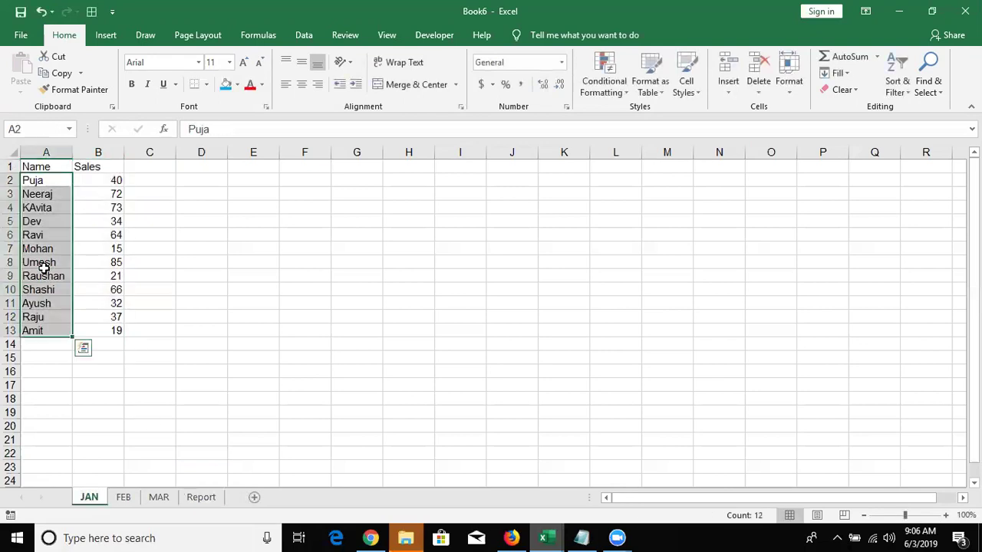
key("ctrl+c")
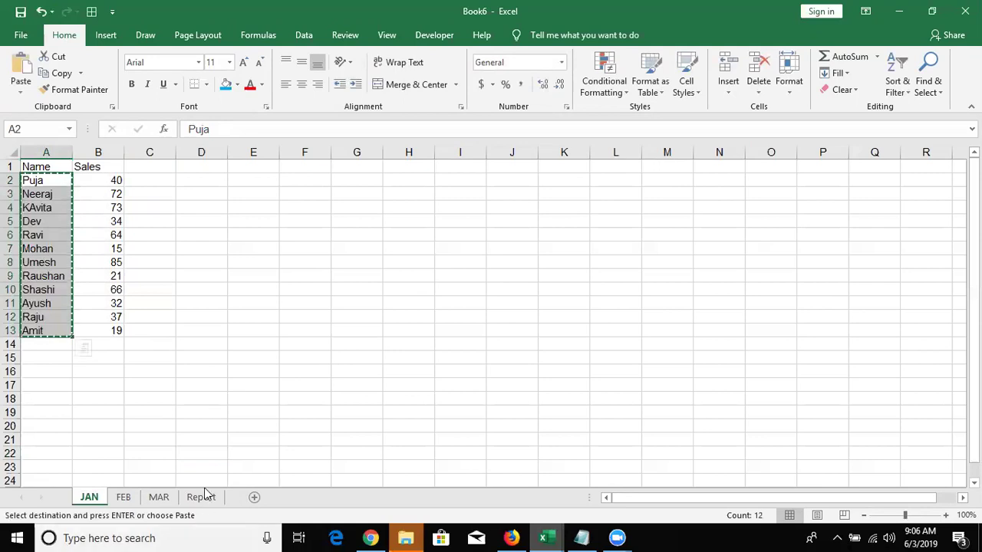
left_click(204, 494)
key("Down")
left_click(204, 495)
key("ctrl+v")
Enter headings NAme in A1 and JAN in B1, then autofill B1 across C1:D1.
key("ctrl+Home")
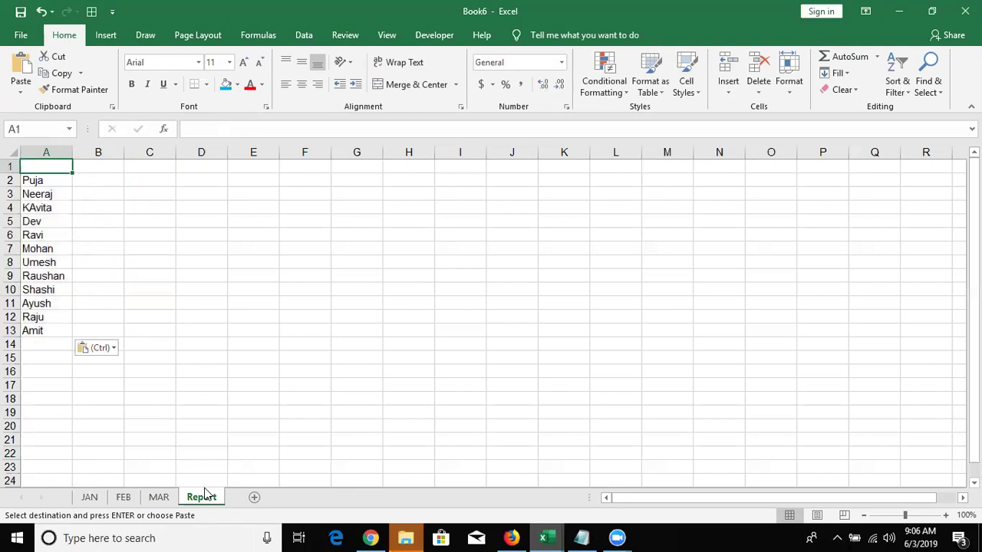
type("NAme")
key("Tab")
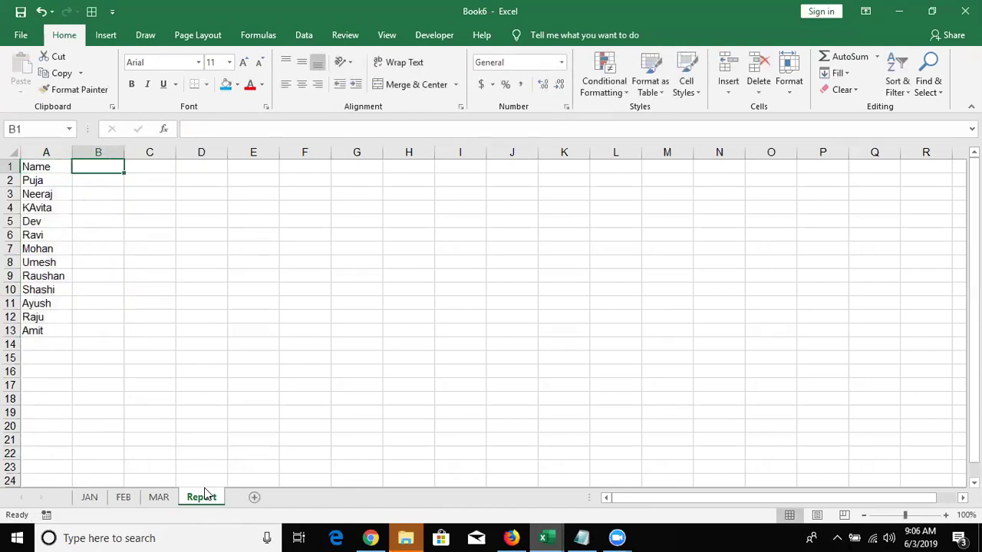
type("JAN")
key("Return")
key("Up")
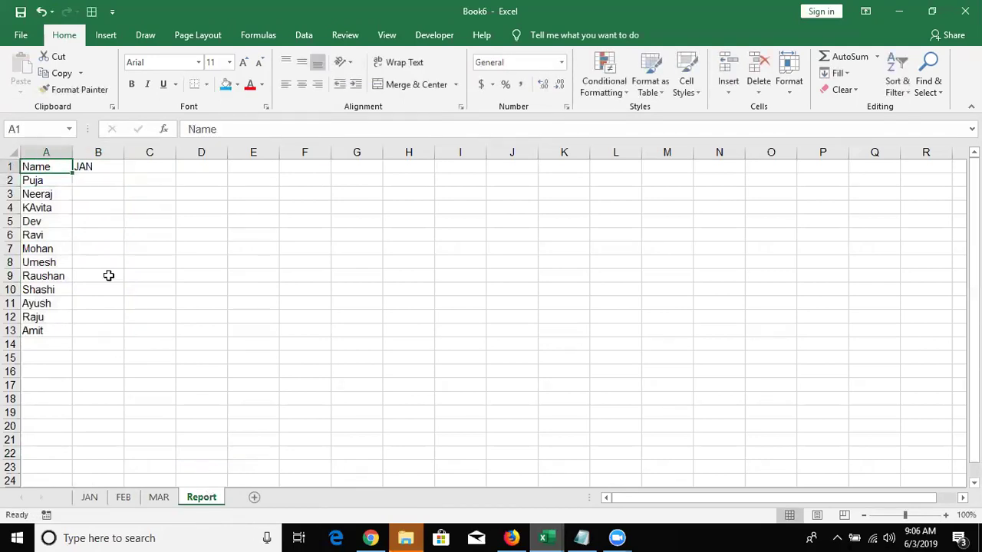
left_click(119, 164)
left_click_drag(123, 174, 217, 175)
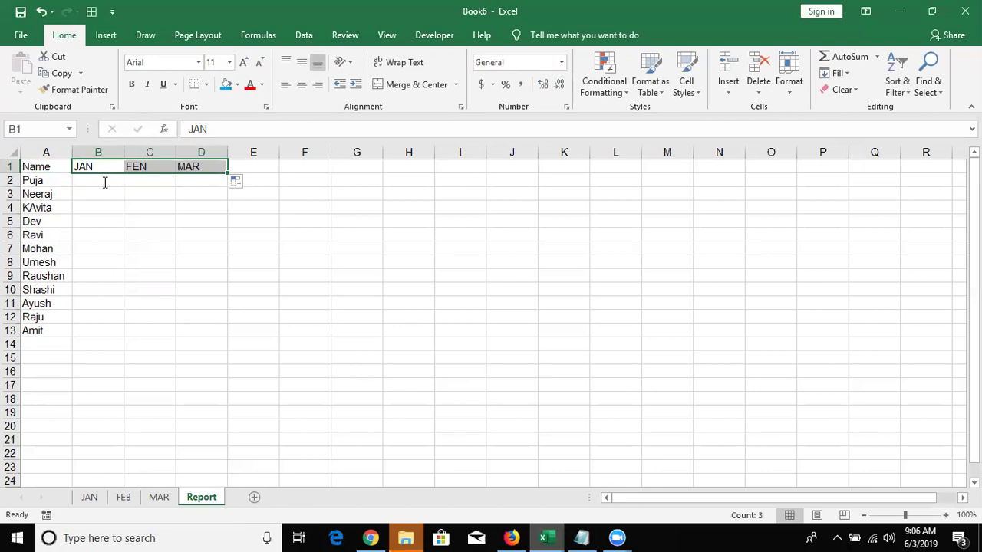
In B2 enter =VLOOKUP(A2,JAN!A:B,2,0) to fetch January sales of 40.
left_click(103, 180)
type("=VLOOKUP(")
key("Left")
type(",")
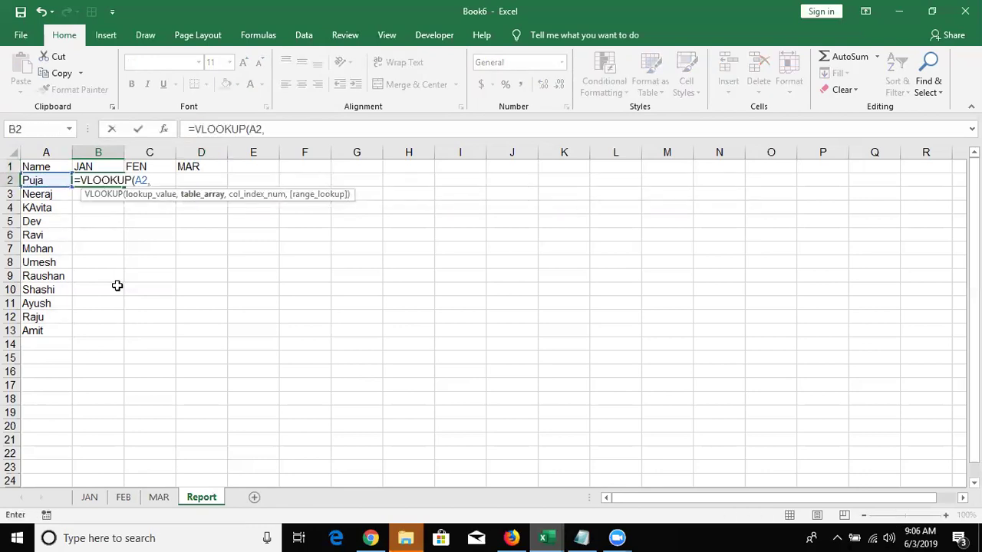
left_click(89, 497)
left_click_drag(47, 150, 82, 145)
type(",")
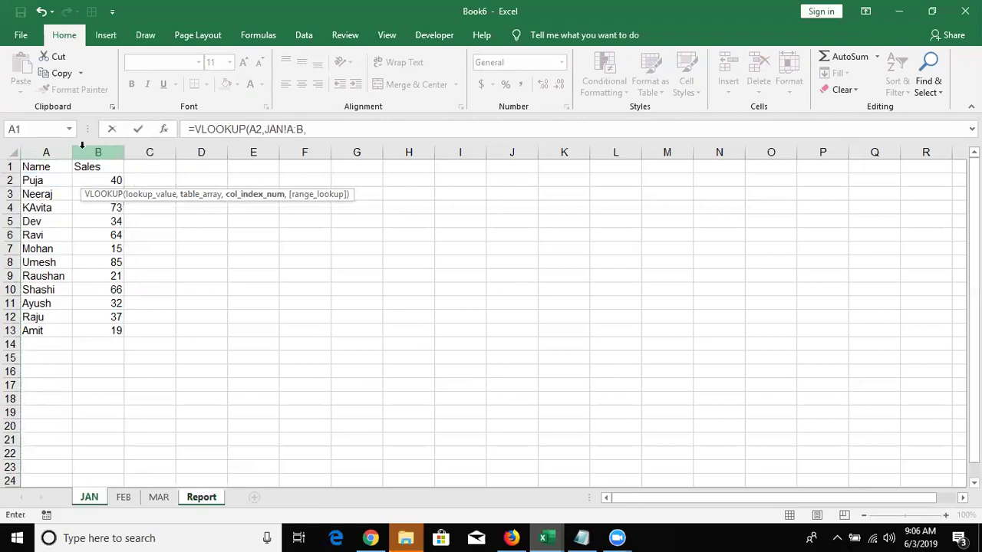
type("2,0")
key("Return")
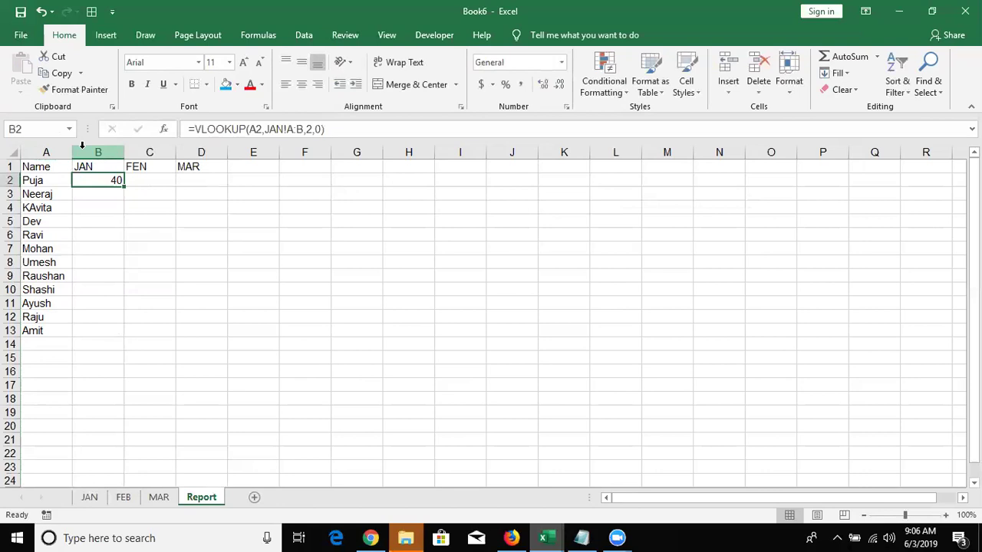
Correct the C1 header from FEN to FEB.
left_click(160, 178)
double_click(160, 166)
key("BackSpace")
type("B")
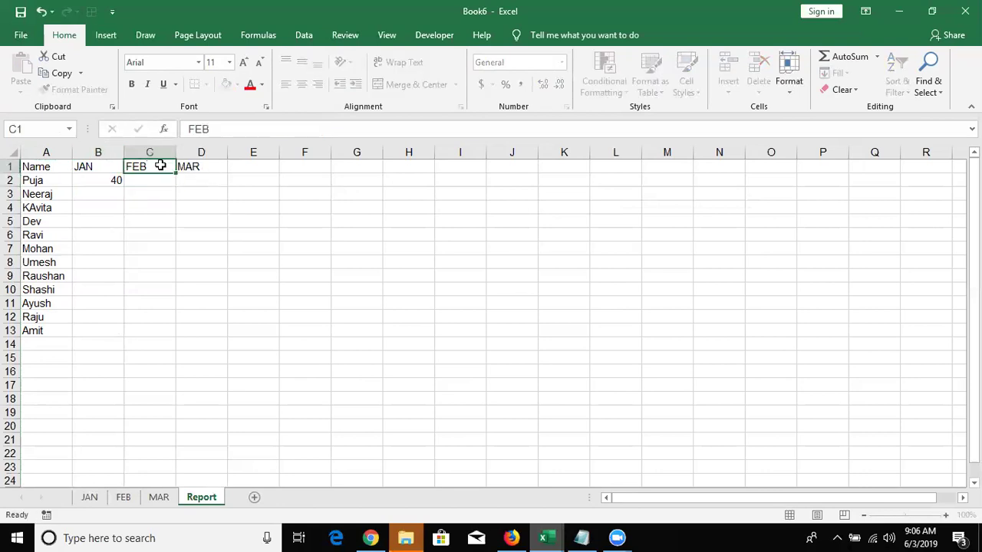
key("Return")
key("Up")
key("Right")
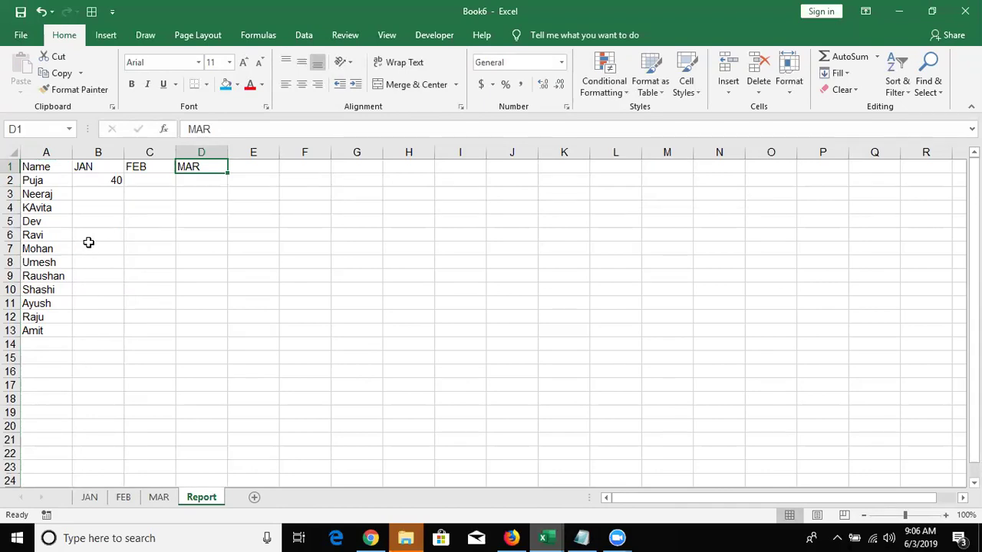
Start the February VLOOKUP in C2 using A2 and the FEB sheet's columns A:B.
left_click(117, 179)
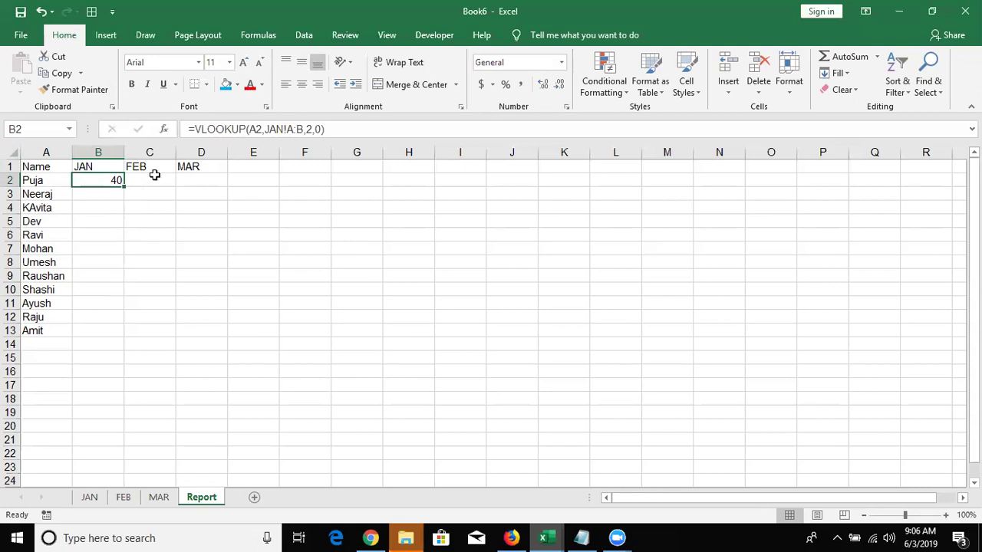
left_click(155, 179)
type("=vl")
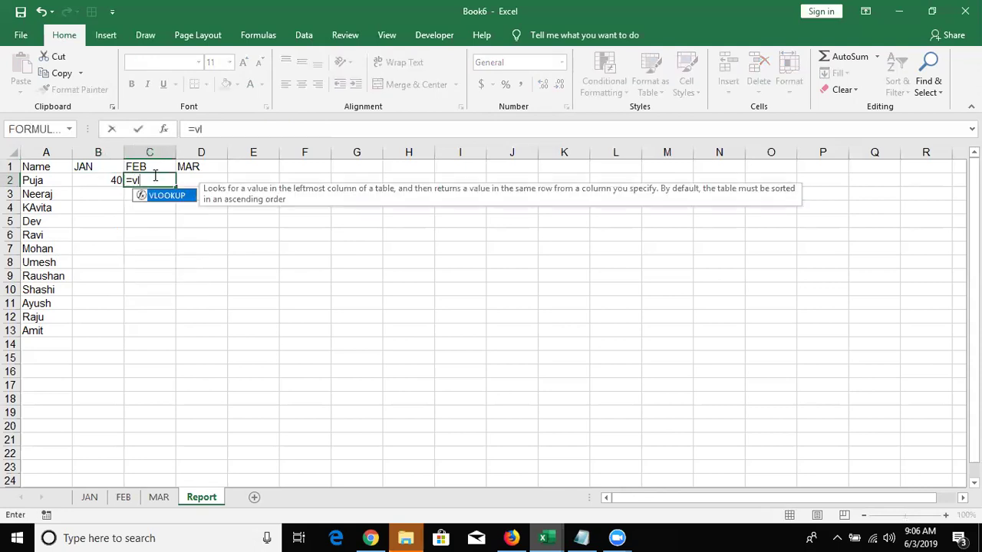
key("Tab")
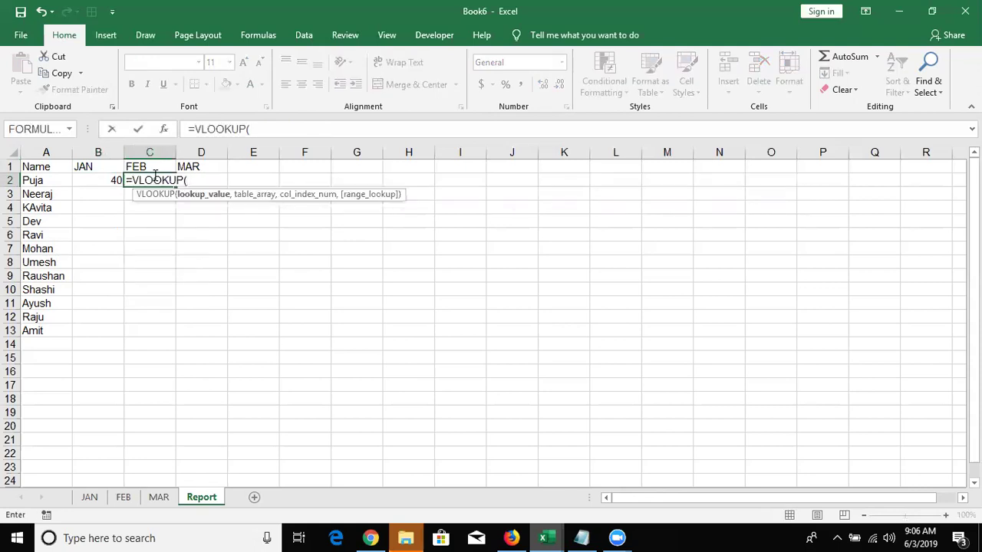
key("Left")
key("Left")
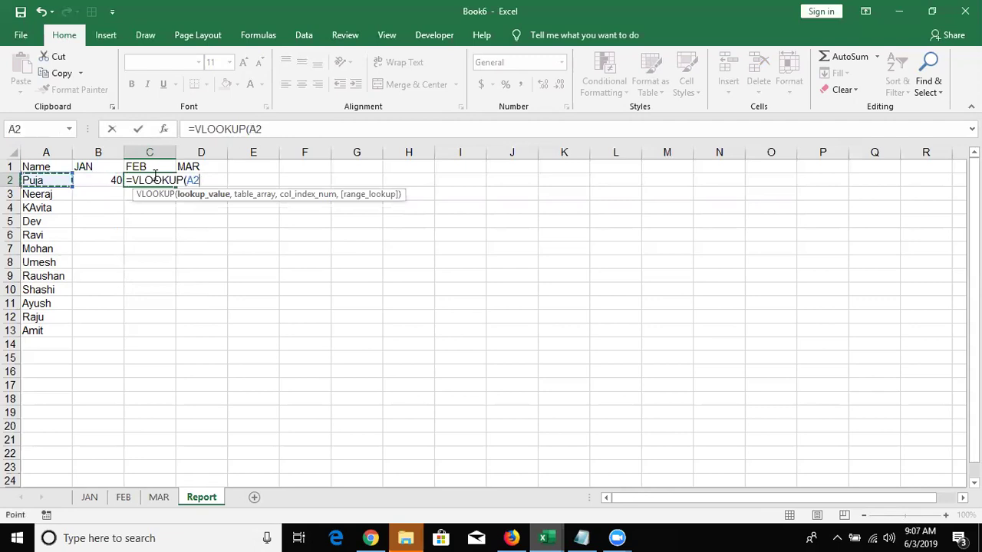
type(",")
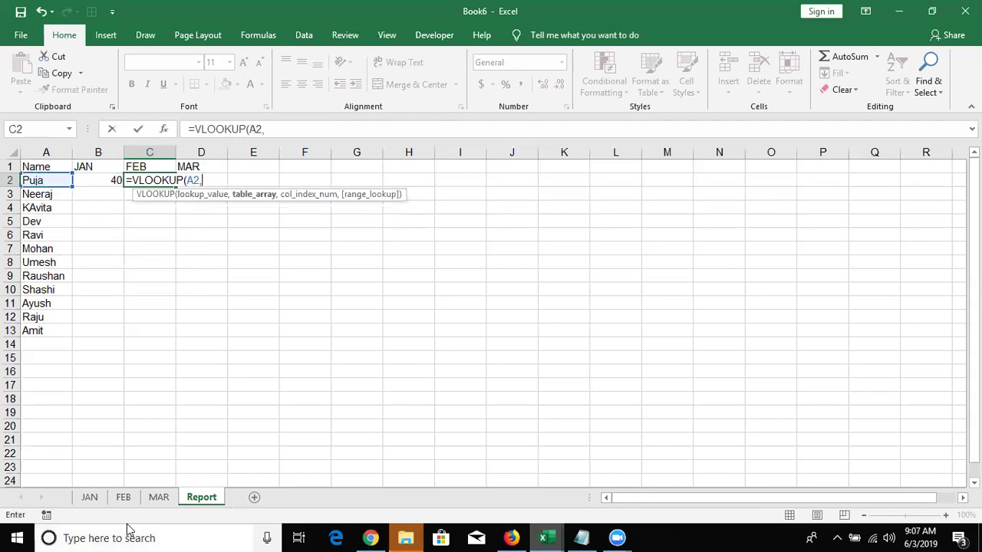
left_click(124, 498)
left_click_drag(39, 151, 88, 148)
Complete the C2 lookup with column 2 and exact match so it returns 66.
type(",2,")
key("Return")
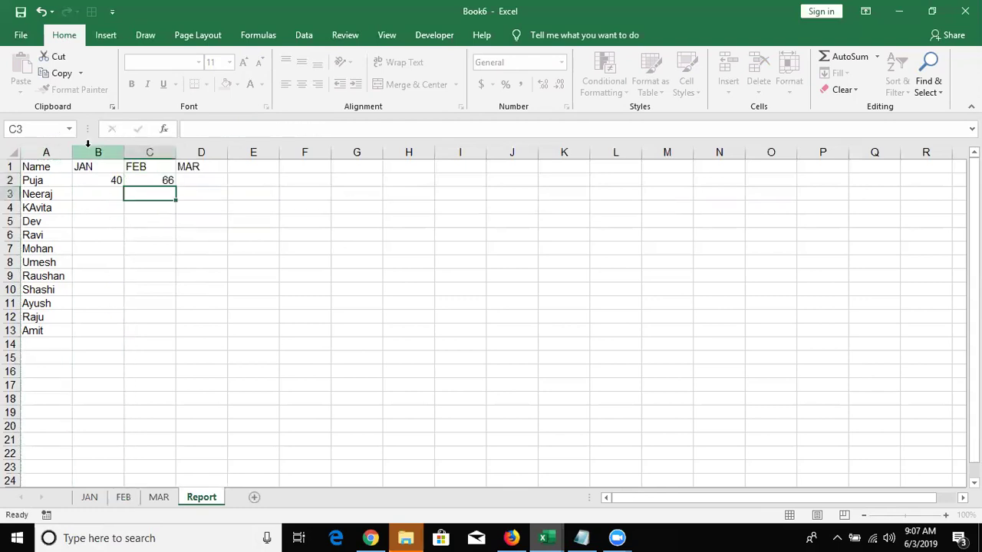
key("Up")
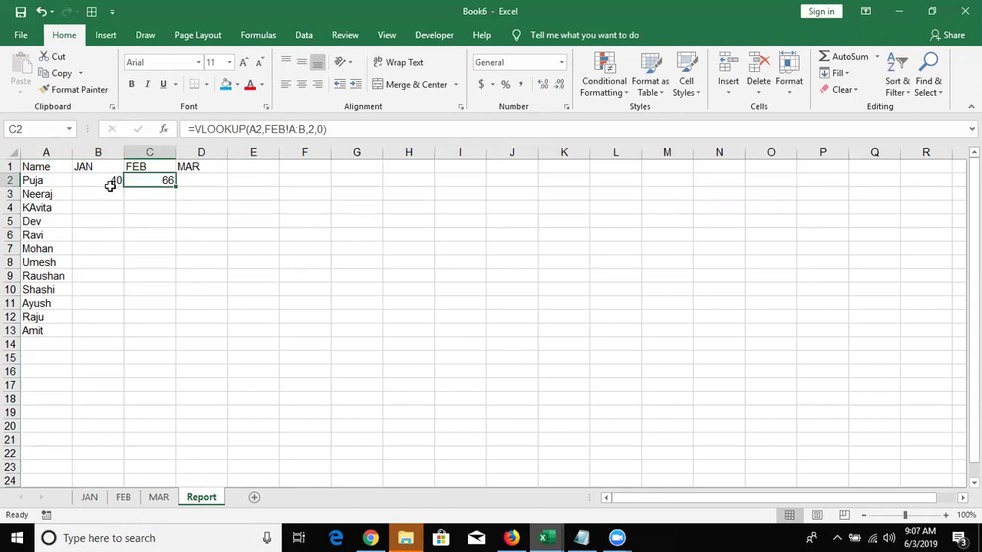
Enter =FORMULATEXT(B2) in B3 and =FORMULATEXT(C2) in B4.
left_click(110, 191)
type("=for")
key("Down")
key("Down")
key("Down")
key("Down")
key("Down")
key("Tab")
key("Up")
key("Return")
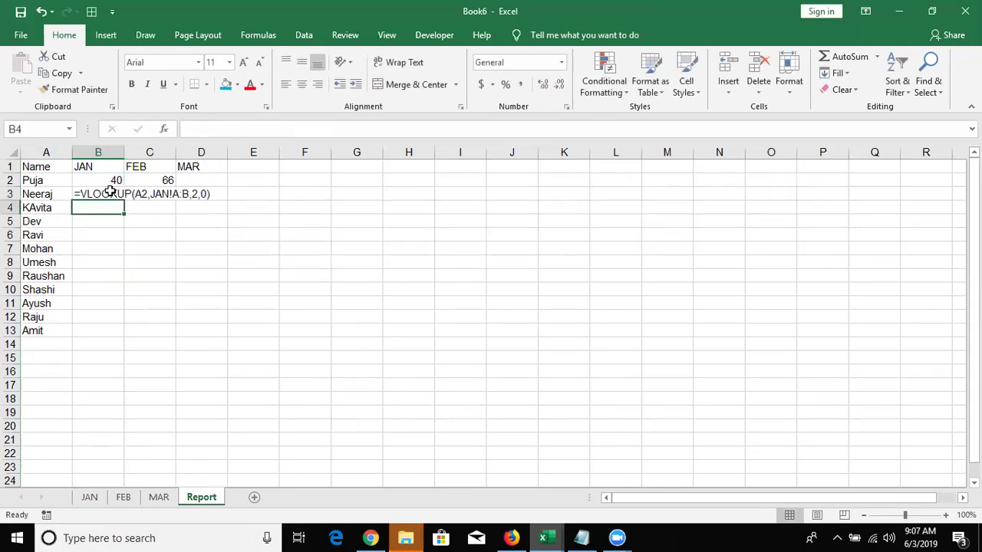
type("=fo")
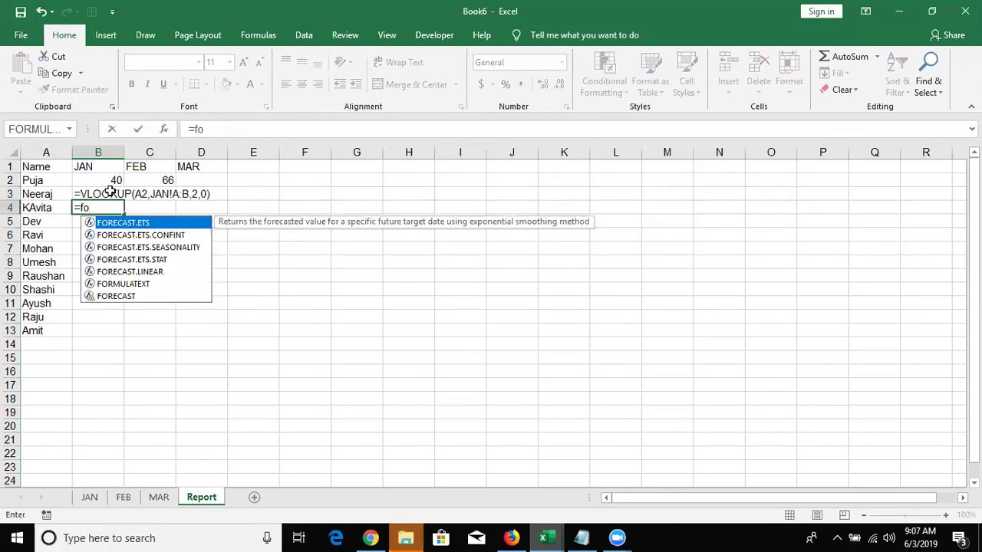
type("rm")
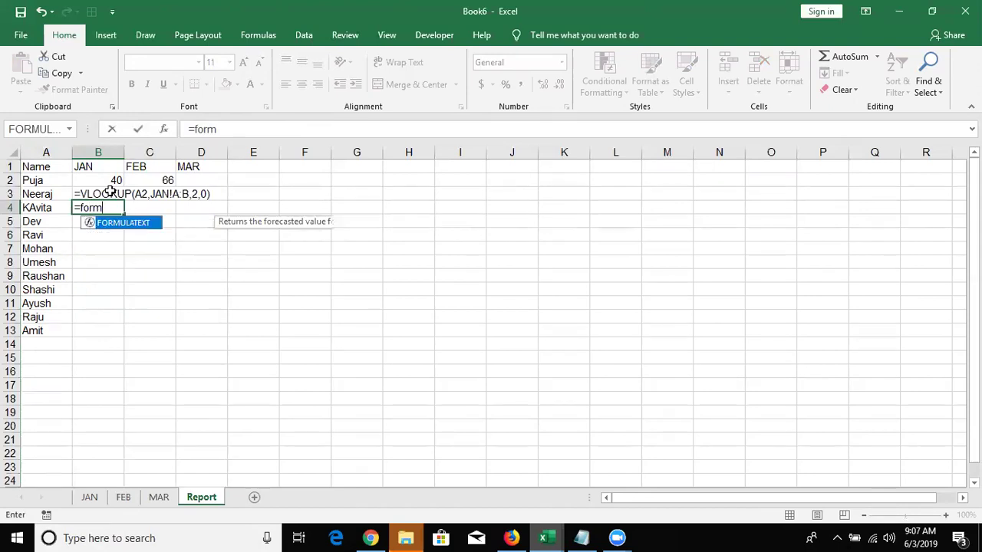
key("Tab")
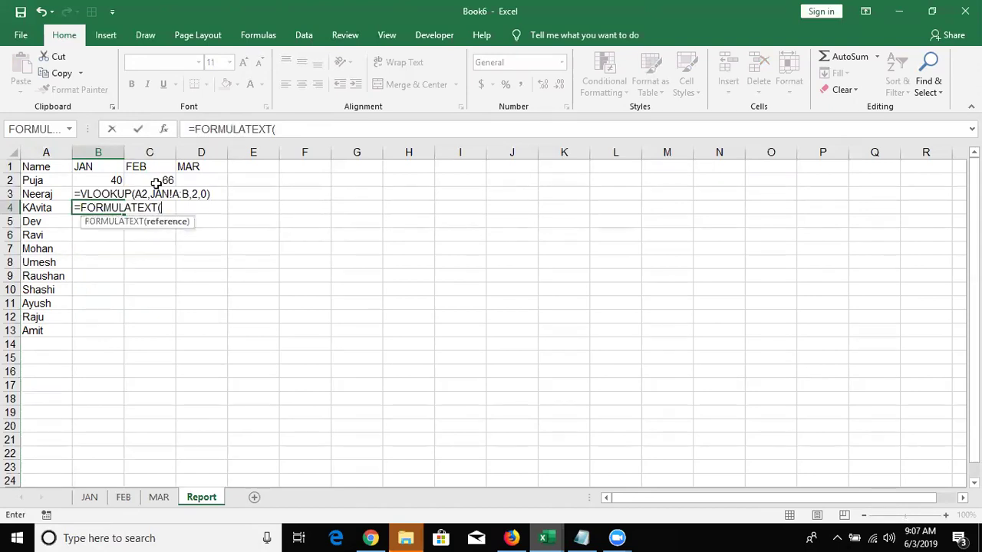
left_click(156, 182)
key("Return")
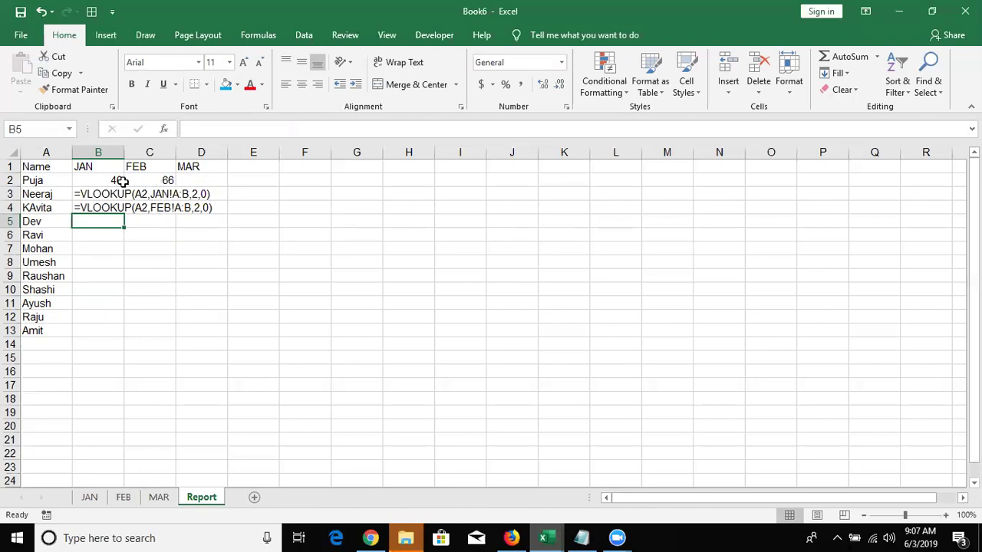
left_click(100, 178)
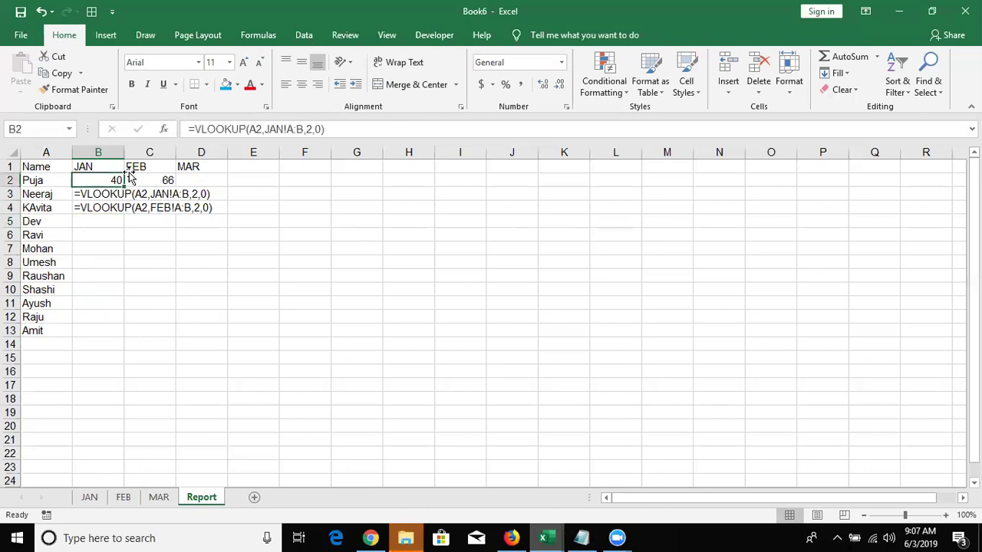
Replace JAN!A:B in B2's formula with B1&"!A:B".
left_click(266, 131)
key("BackSpace")
key("BackSpace")
key("Delete")
type("\"")
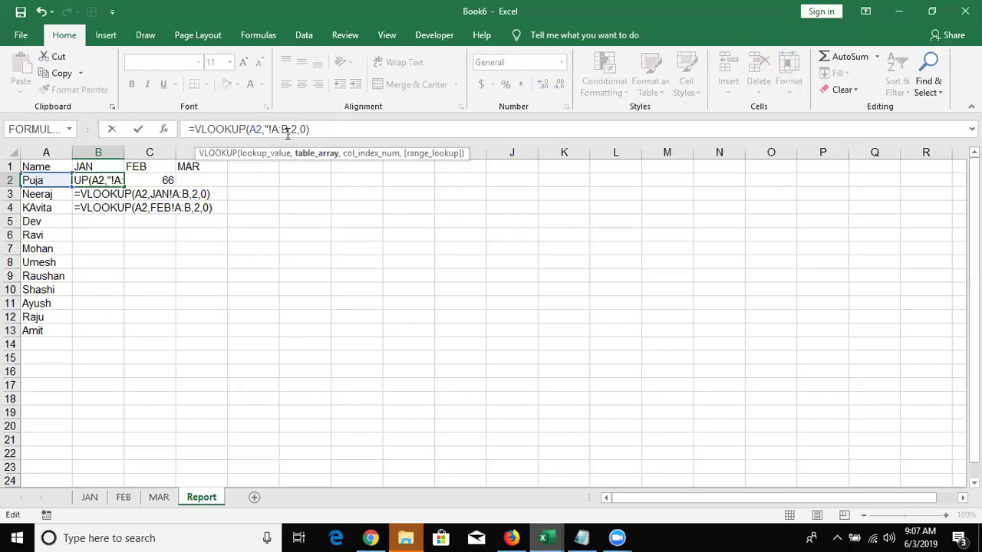
type("\"")
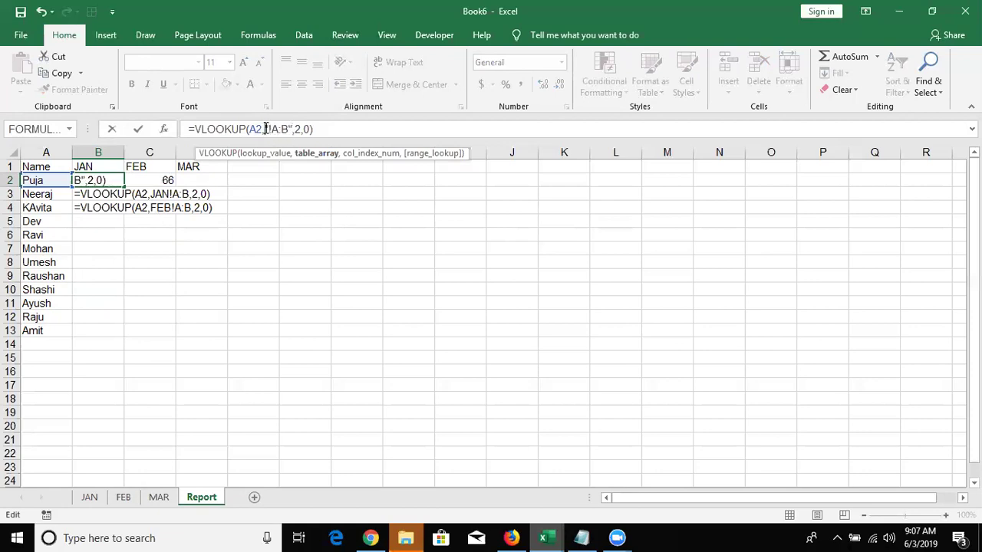
left_click(265, 128)
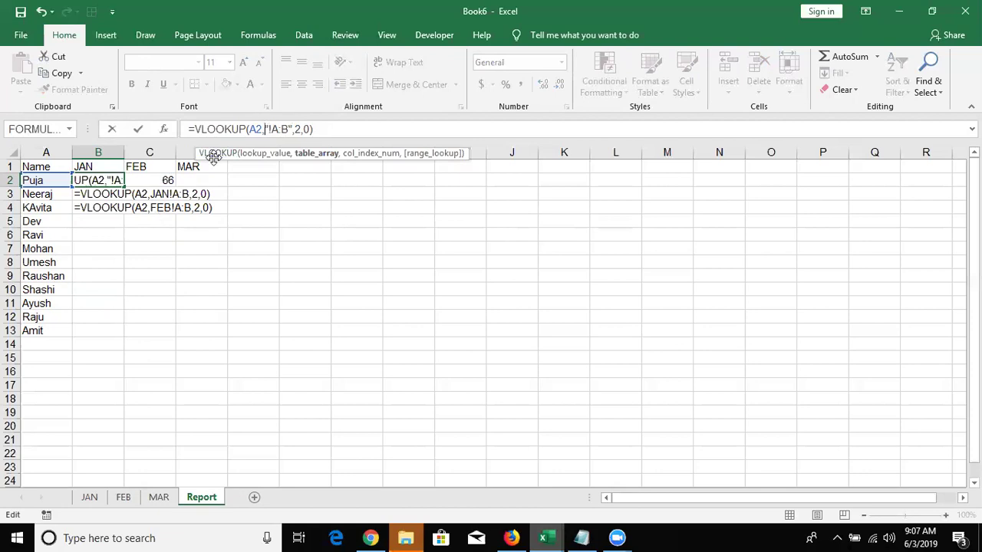
left_click(92, 164)
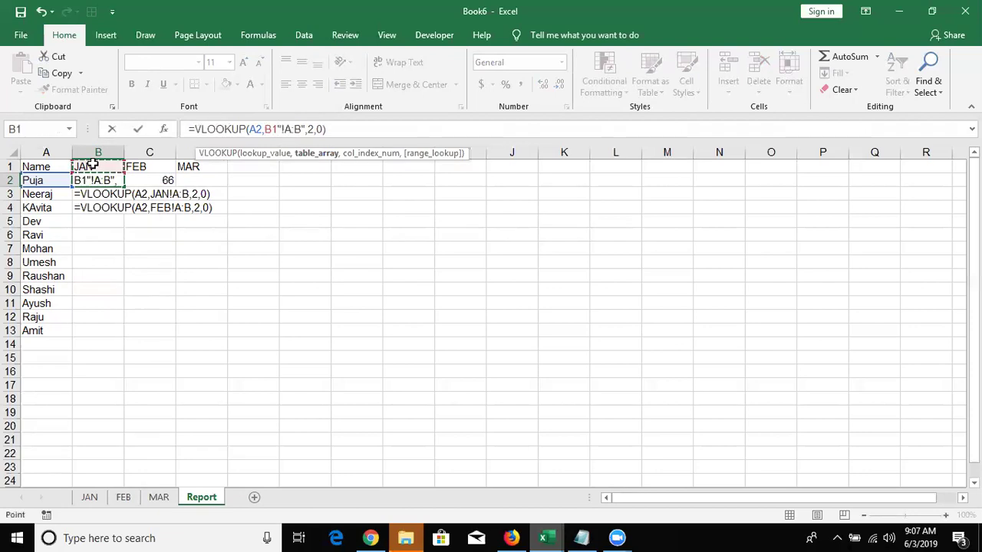
type("&")
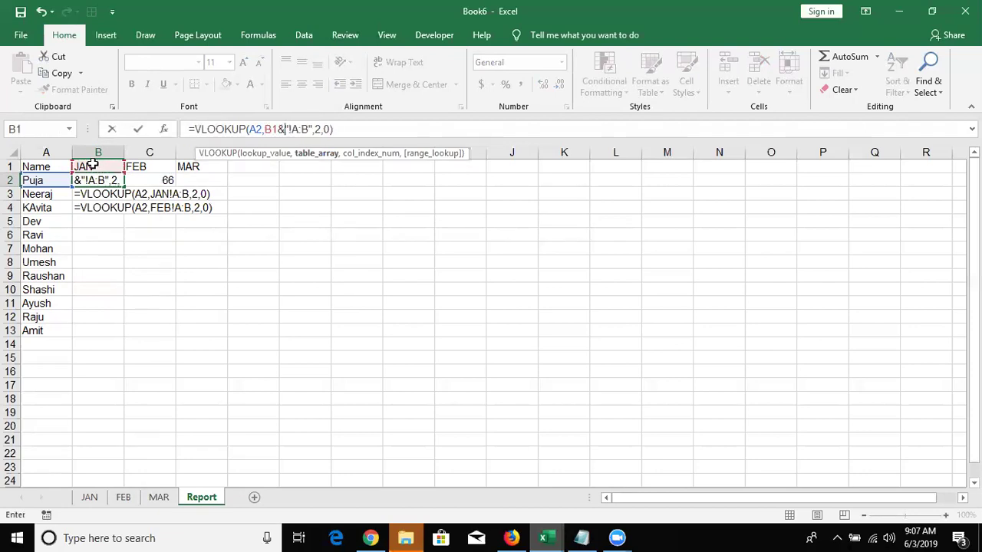
key("Return")
key("Down")
key("Up")
key("Up")
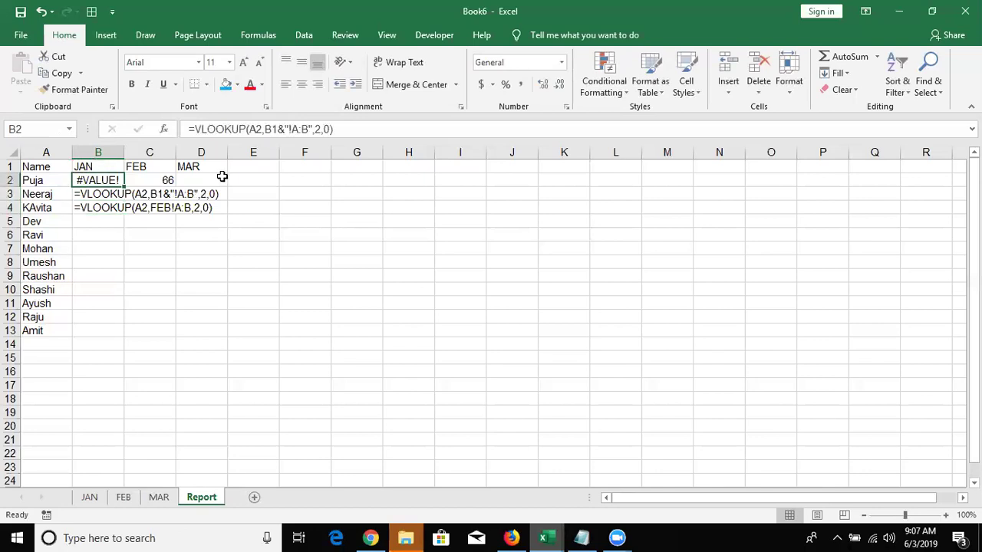
Wrap B1&"!A:B" in INDIRECT so B2's lookup returns 40 again.
left_click_drag(265, 132, 315, 130)
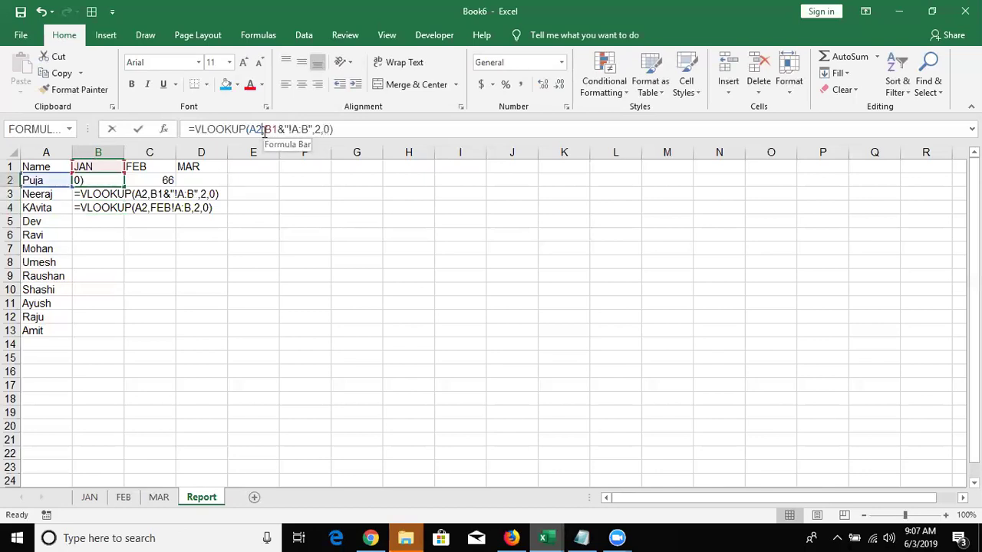
left_click(315, 130)
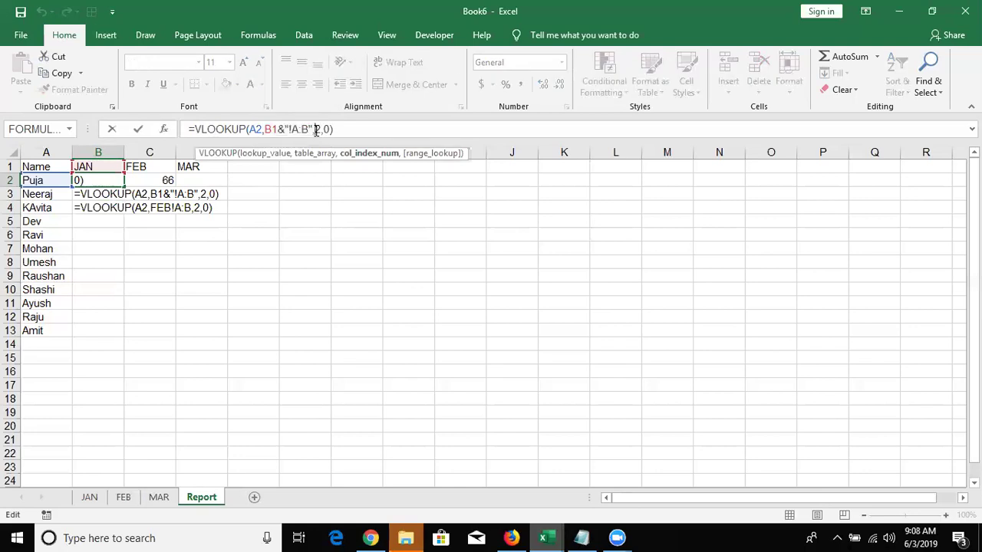
left_click(265, 130)
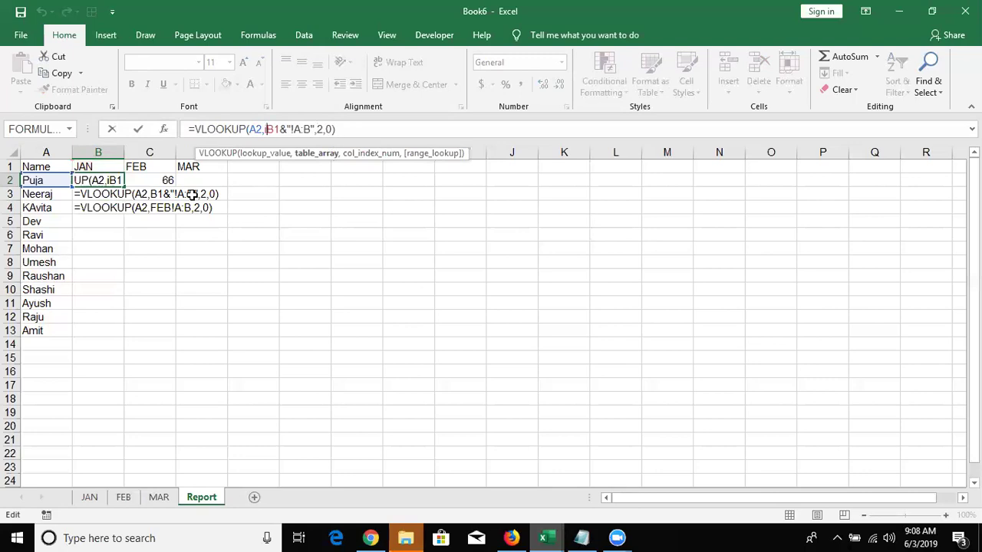
type("ind")
key("Down")
key("Tab")
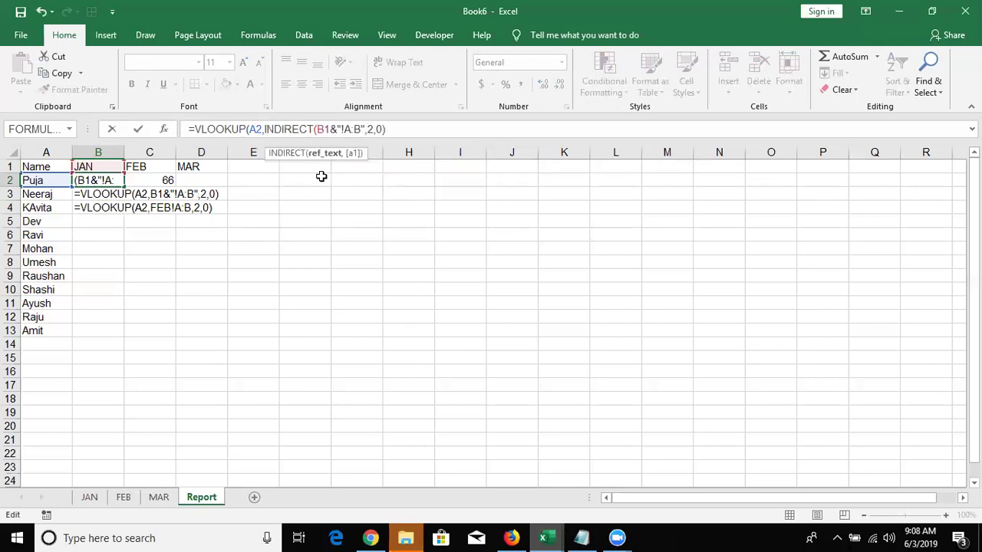
left_click(367, 130)
type(")")
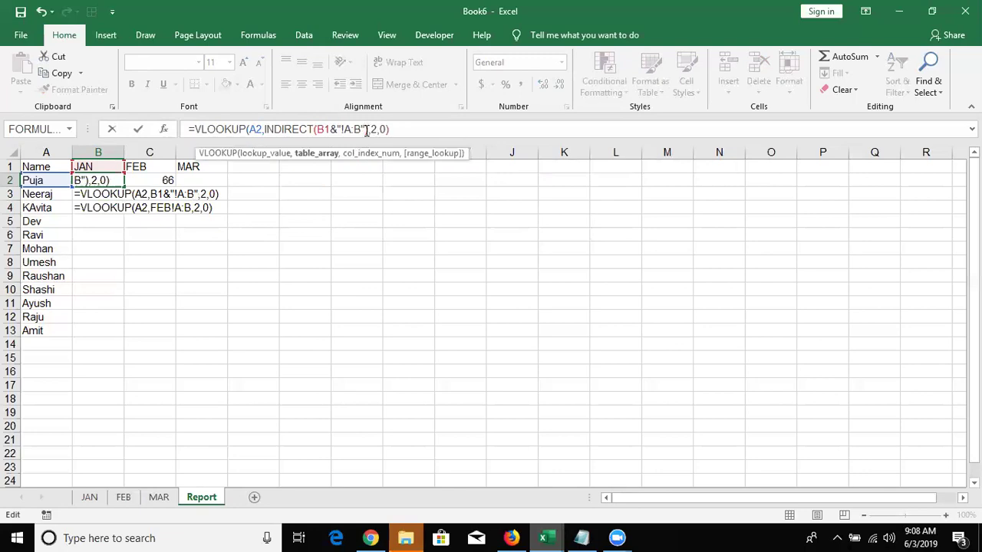
key("Return")
key("Up")
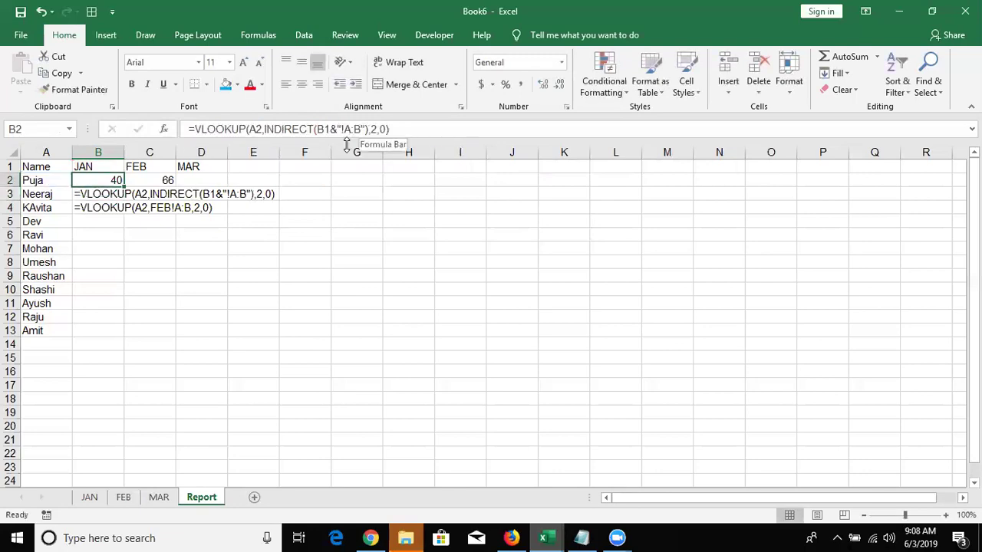
Add $ locks to the B1 and A2 references in B2's VLOOKUP/INDIRECT formula.
left_click(326, 130)
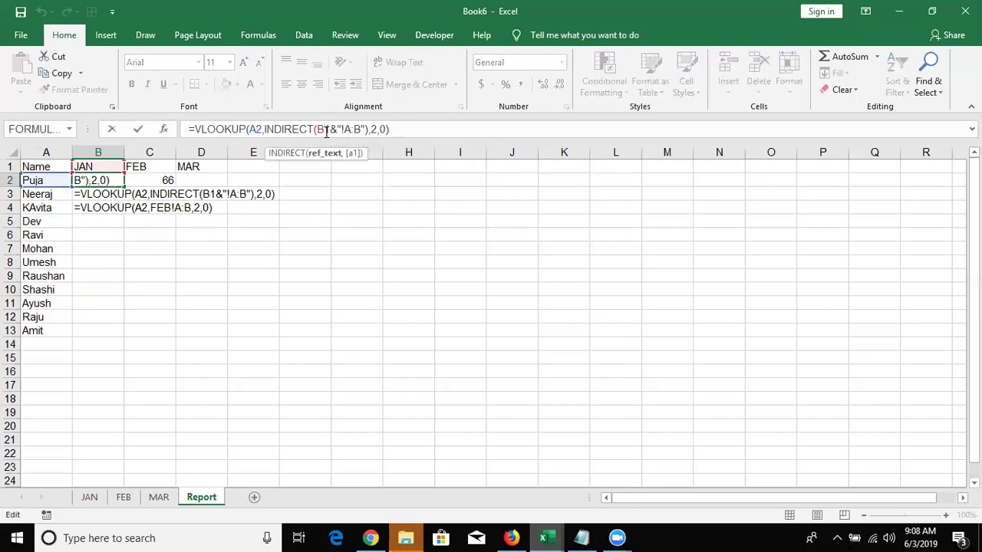
type("$")
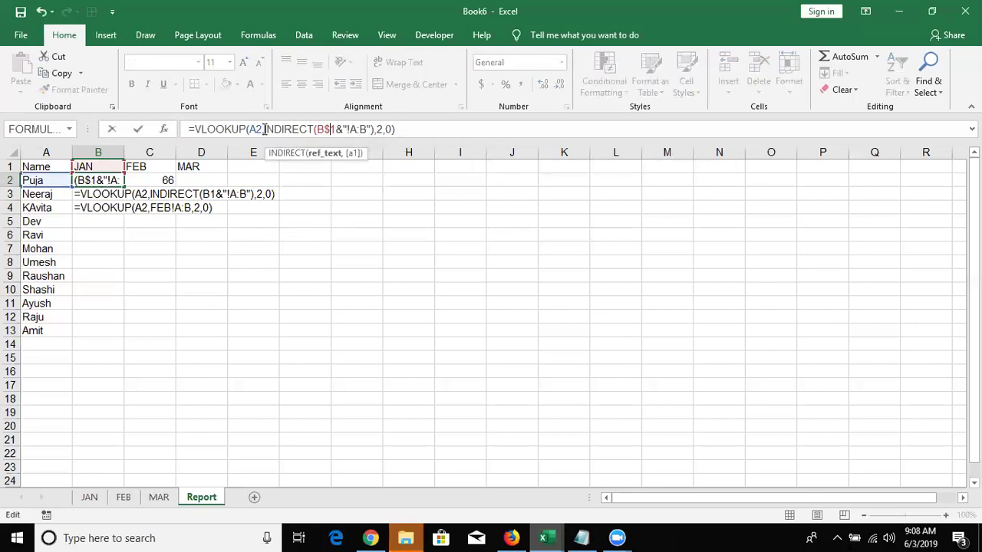
left_click(258, 129)
type("$")
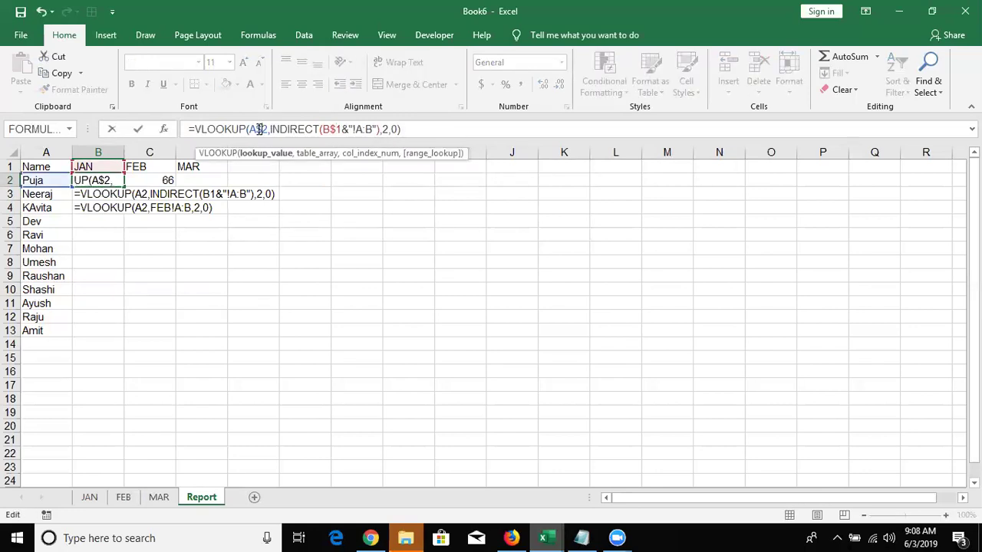
key("Return")
type("1")
key("Escape")
Copy the B2 formula across to C2:D2 for FEB and MAR.
key("Up")
key("shift+Right")
key("shift+Right")
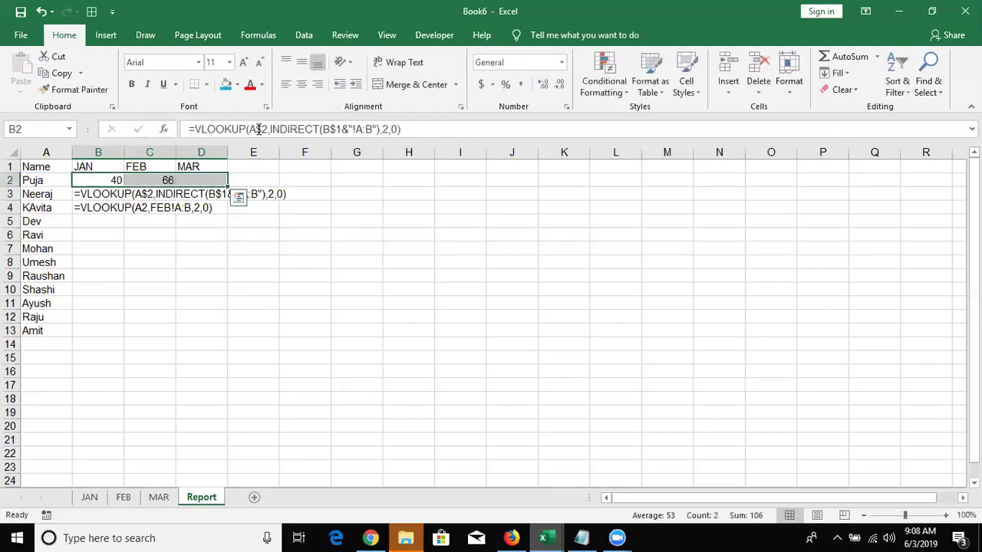
key("ctrl+r")
key("Left")
key("Right")
key("Right")
key("Left")
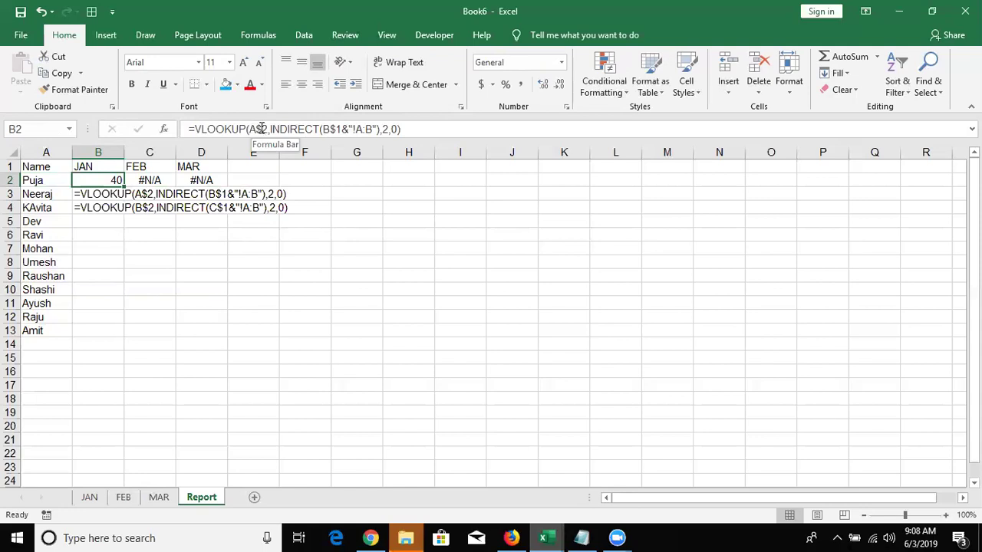
Change the lookup value to $A2 so the column, not the row, is locked.
left_click(261, 128)
key("BackSpace")
key("Left")
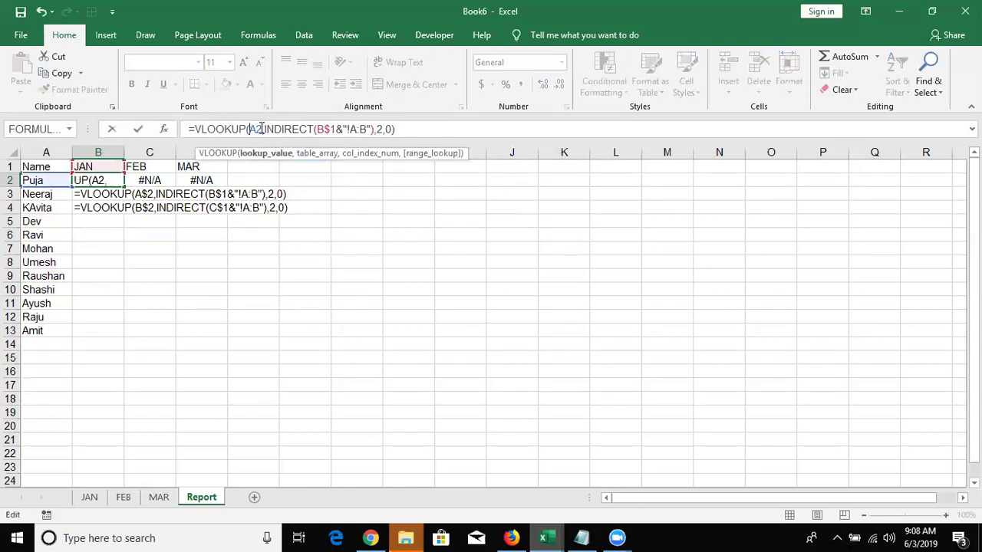
type("$")
key("Return")
Fill the corrected formula over B2:D13 so all 12 names show sales.
key("Up")
key("shift+Right")
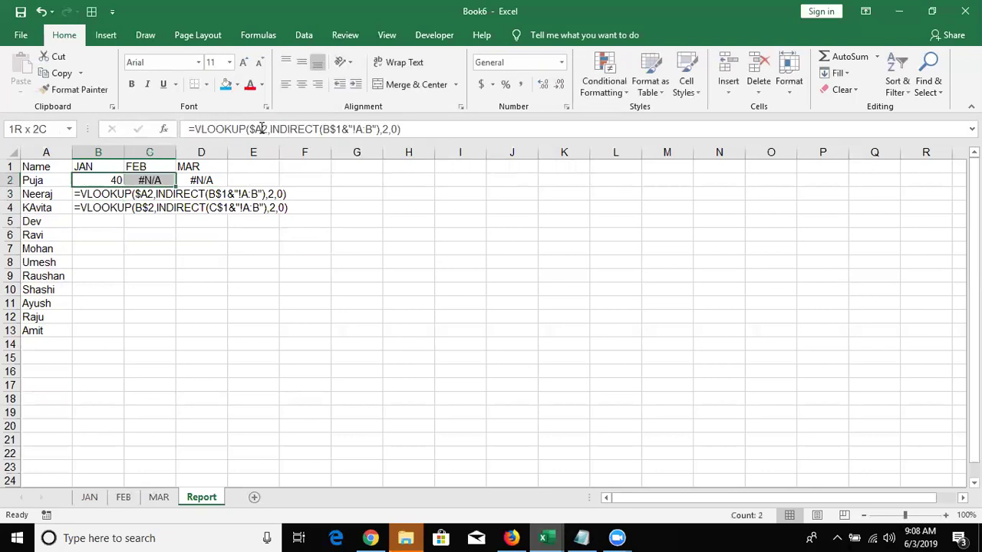
key("shift+Right")
key("shift+Down")
key("shift+Down")
key("shift+Down")
key("shift+Down")
key("shift+Down")
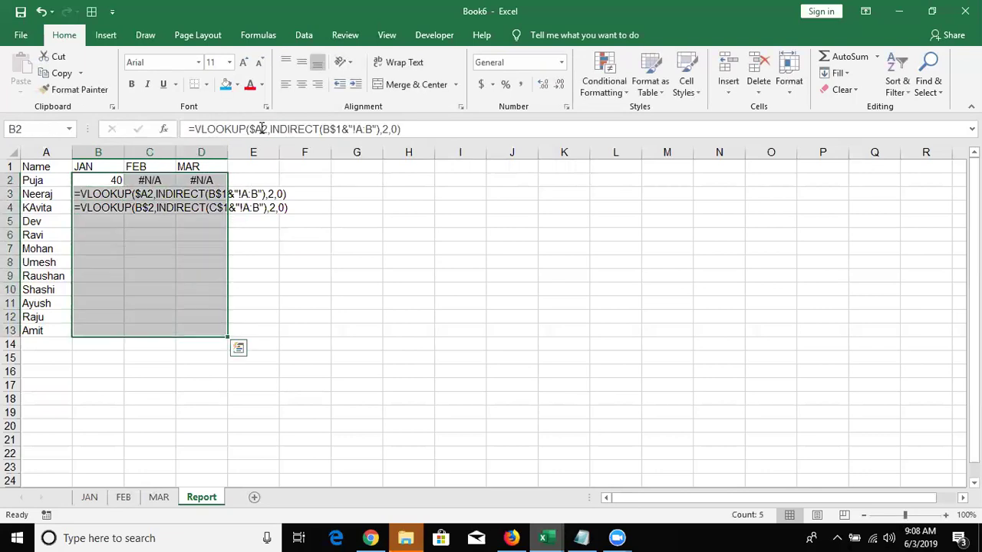
key("ctrl+d")
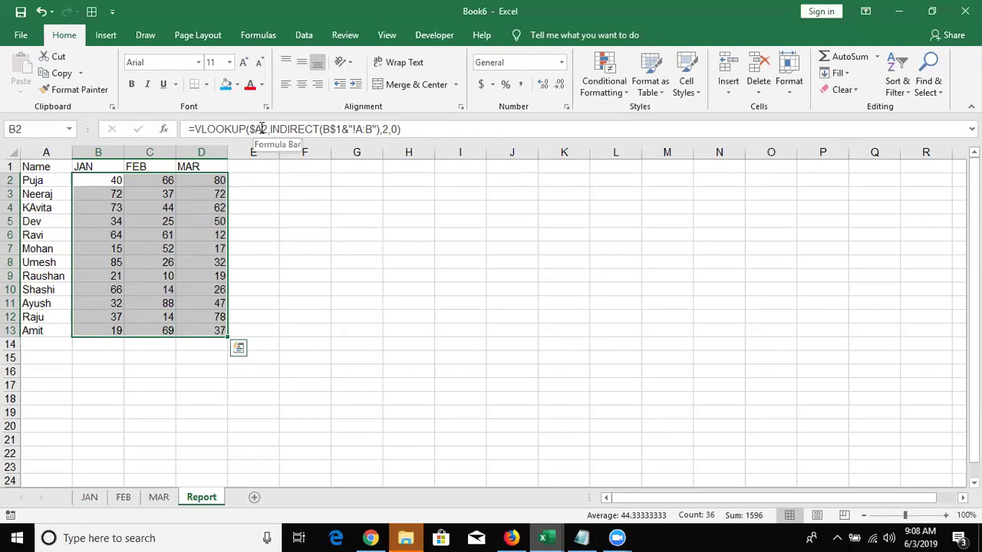
left_click(253, 428)
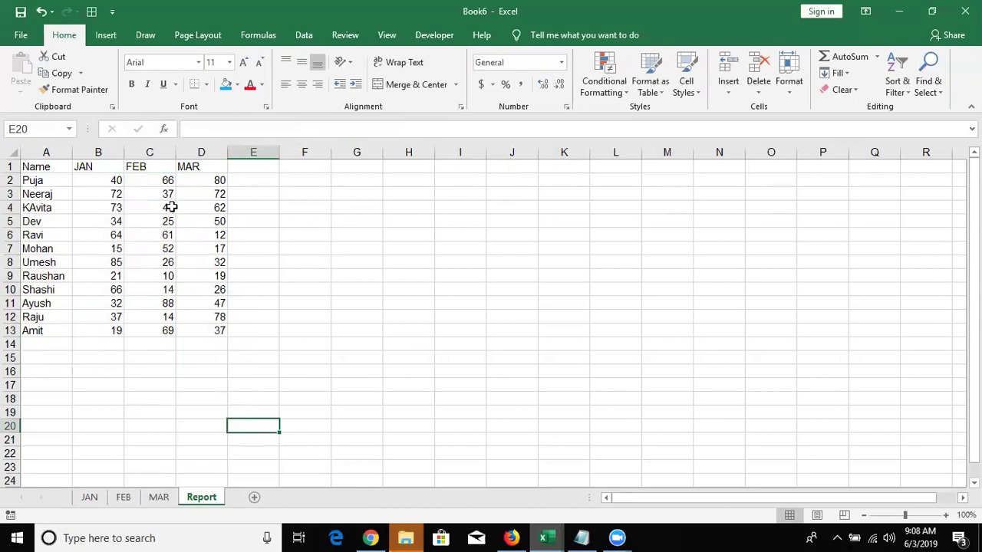
Add a new sheet named APR between MAR and Report.
left_click(254, 169)
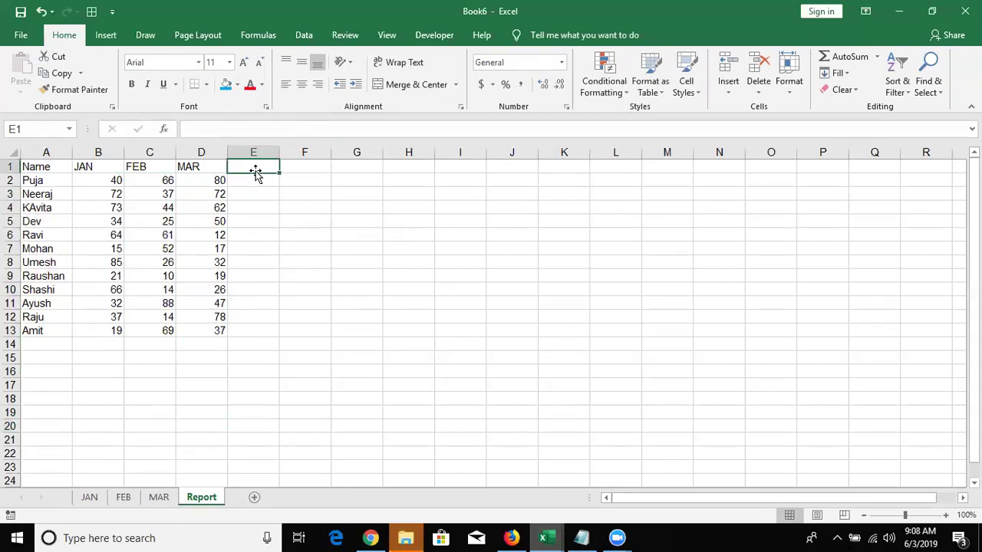
left_click(253, 179)
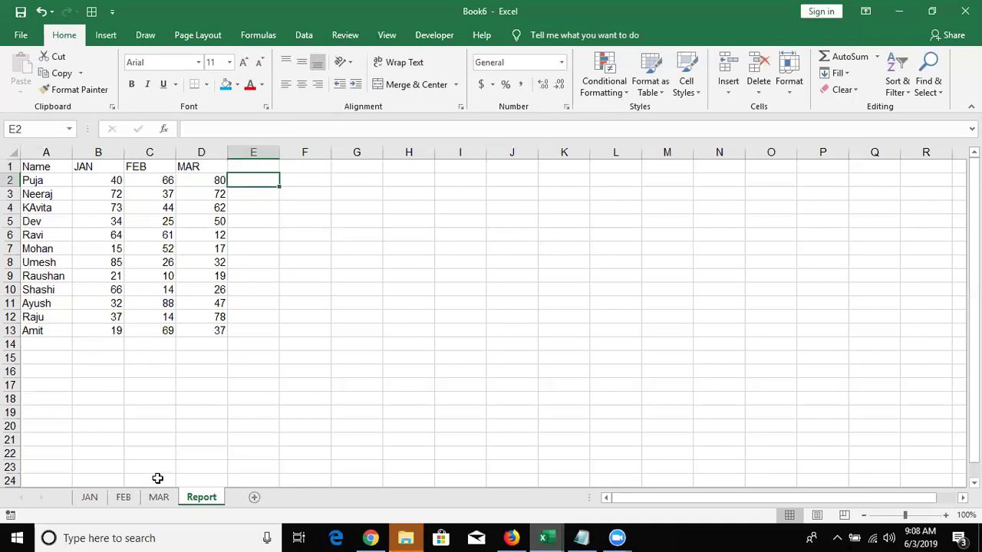
left_click(253, 497)
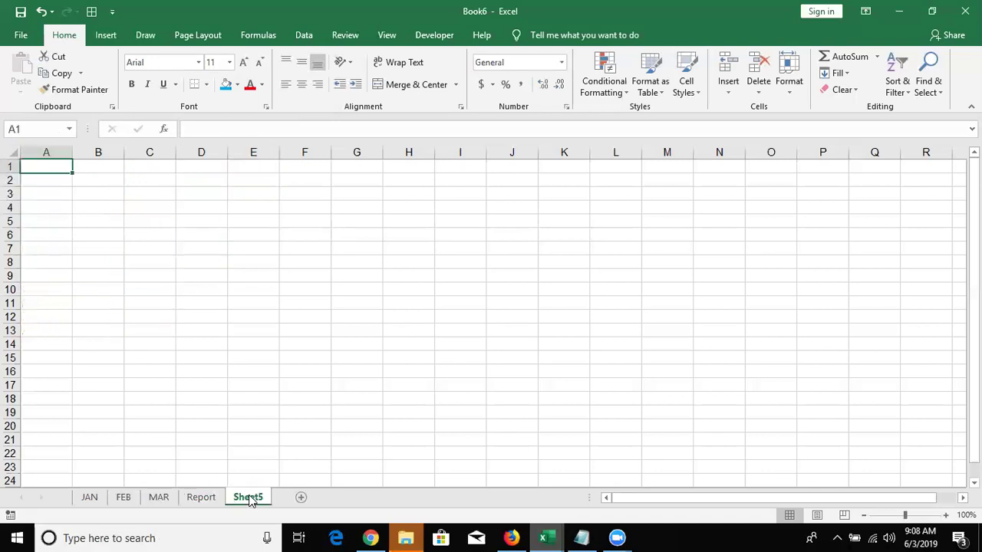
left_click_drag(205, 487, 202, 497)
double_click(203, 498)
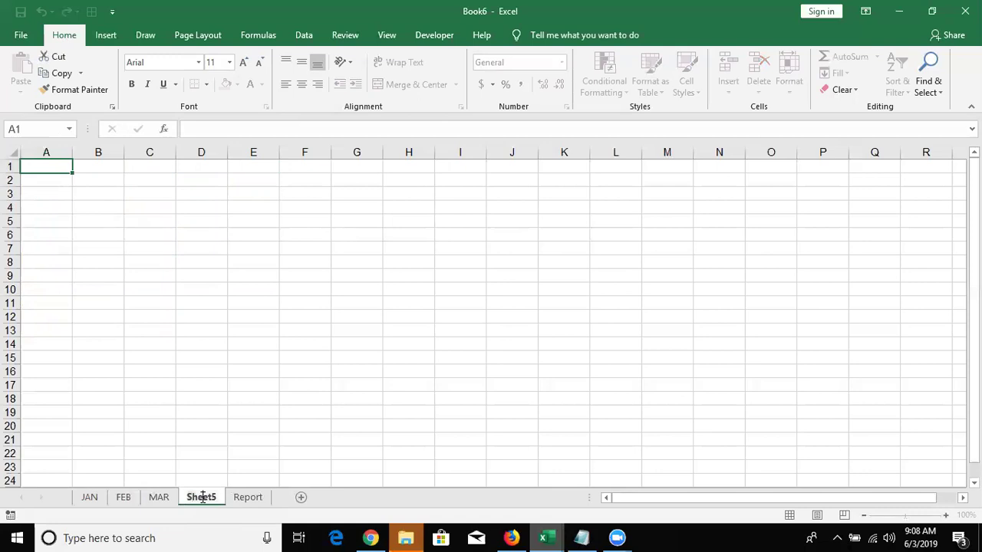
type("APR")
key("Return")
Copy the Name list from MAR into column A of APR.
left_click(148, 354)
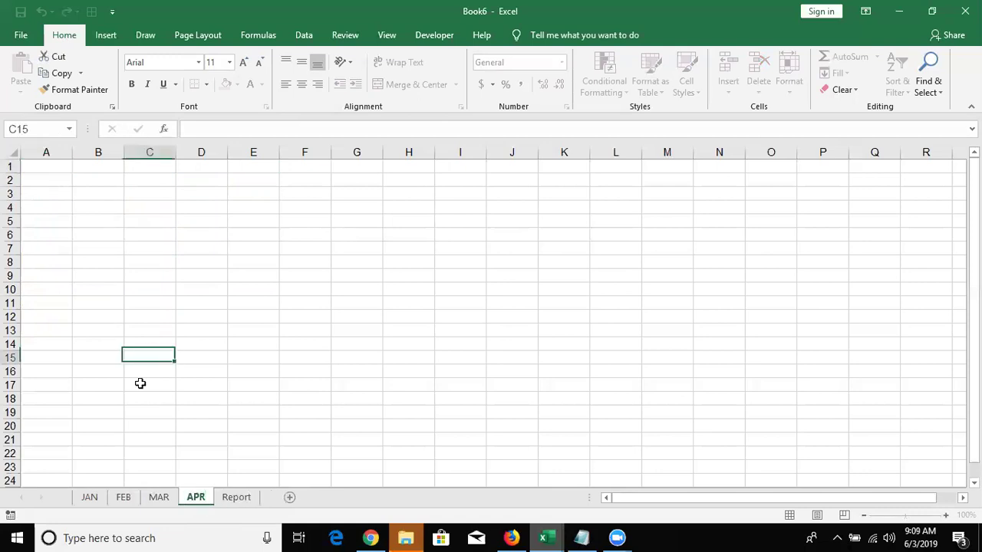
left_click(159, 498)
left_click(68, 230)
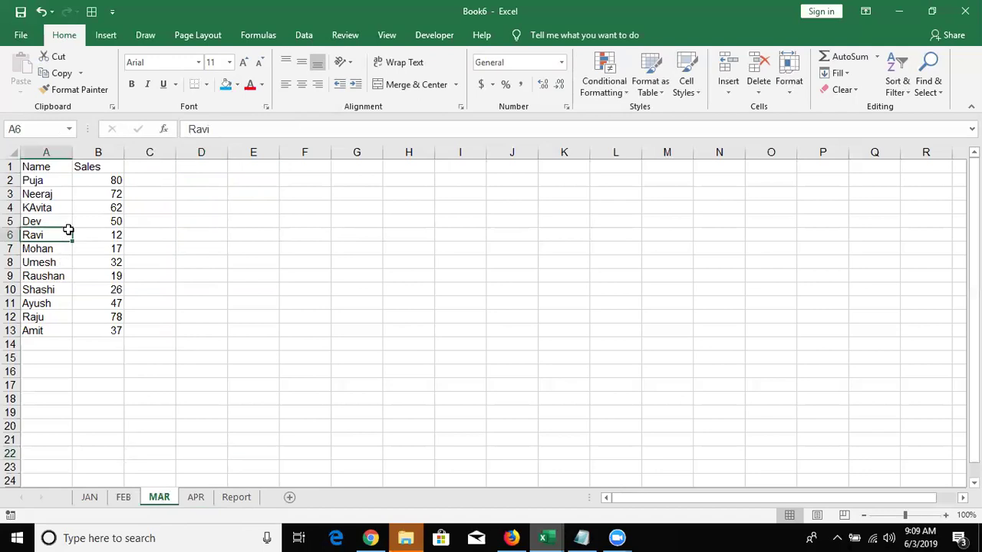
key("ctrl+Up")
key("ctrl+shift+Down")
key("ctrl+c")
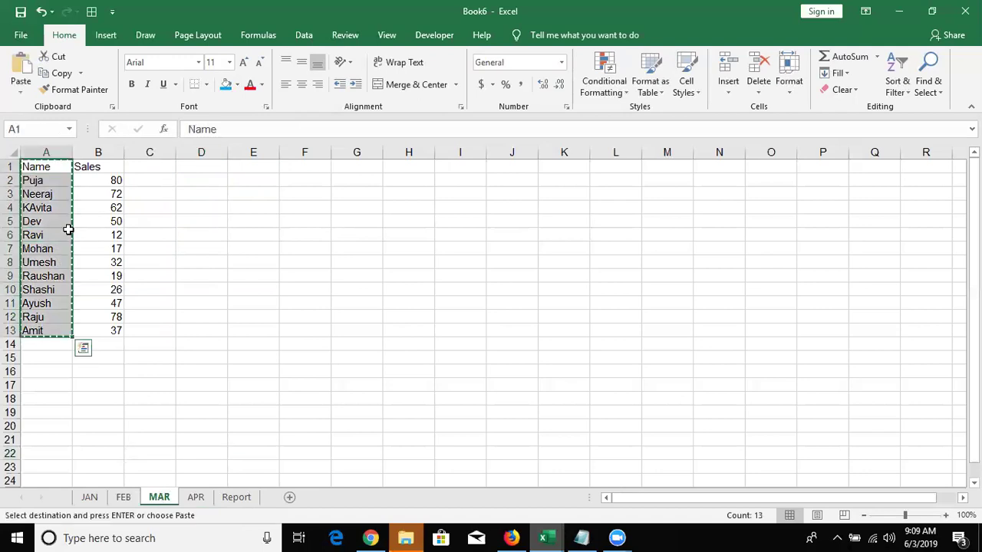
left_click(195, 498)
left_click(46, 164)
key("ctrl+v")
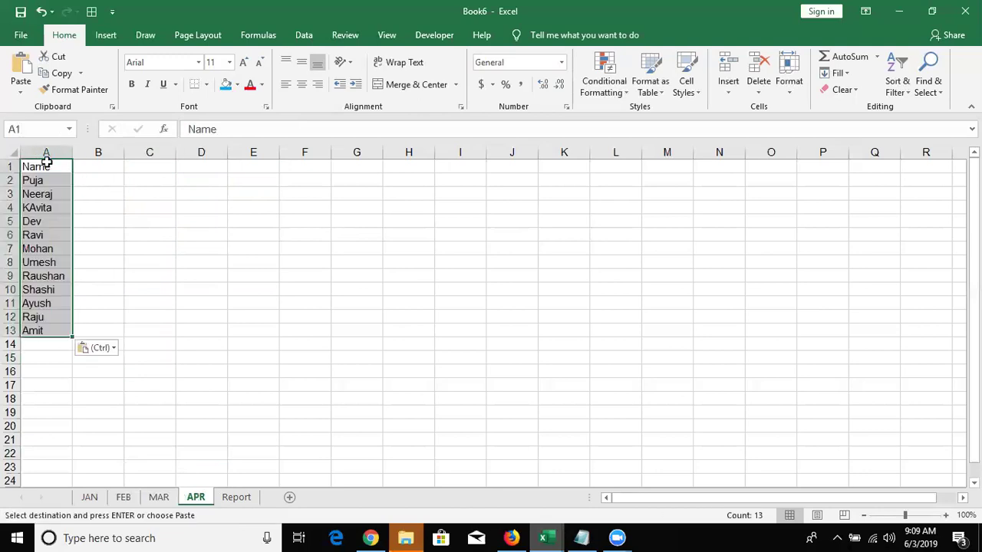
Add a Sales column with =RANDBETWEEN(10,90) filled down for every name.
left_click(83, 169)
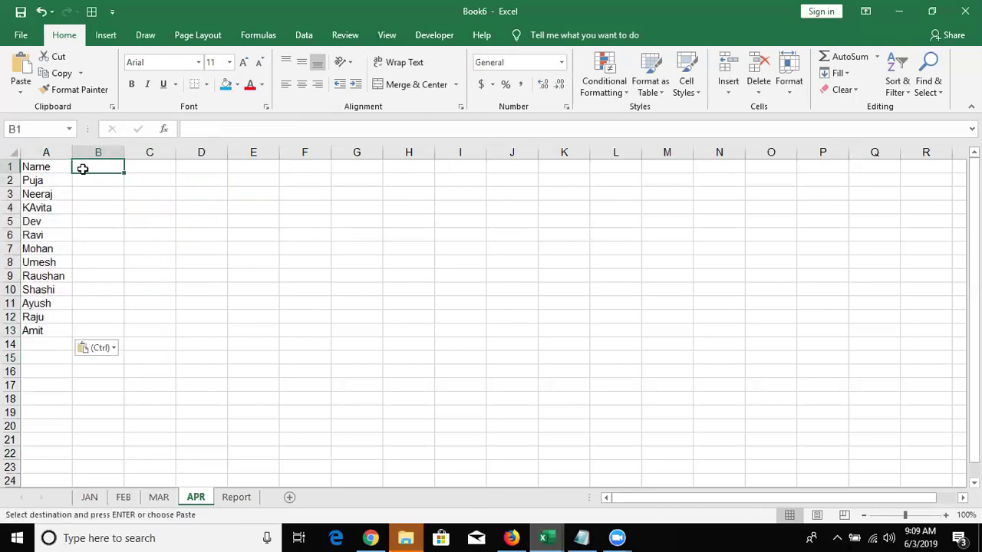
type("Sales")
key("Return")
type("=ra")
key("Down")
key("Tab")
type("10,90)")
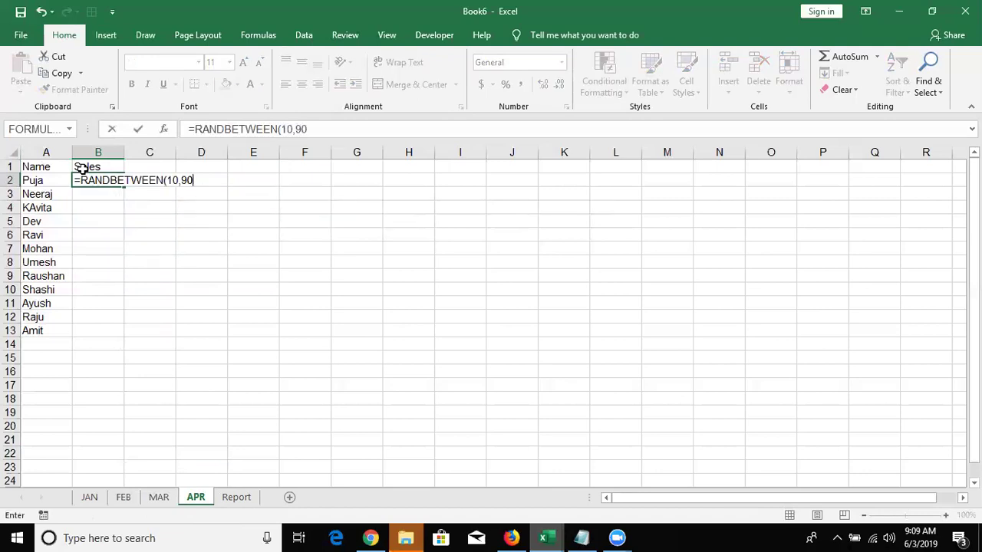
key("Return")
key("ctrl+Down")
key("Right")
key("ctrl+shift+Up")
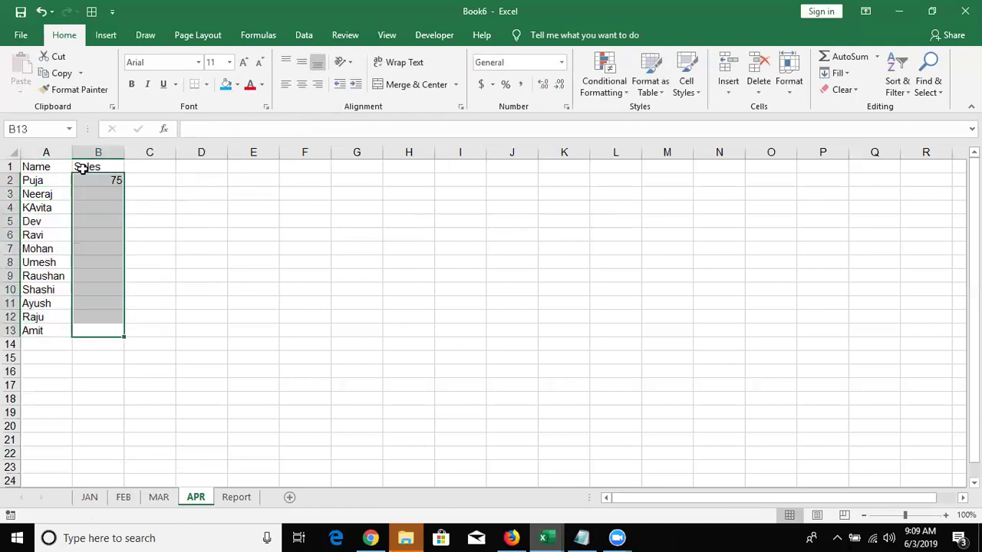
key("ctrl+d")
Paste the random sales back as fixed values and return to Report.
key("ctrl+c")
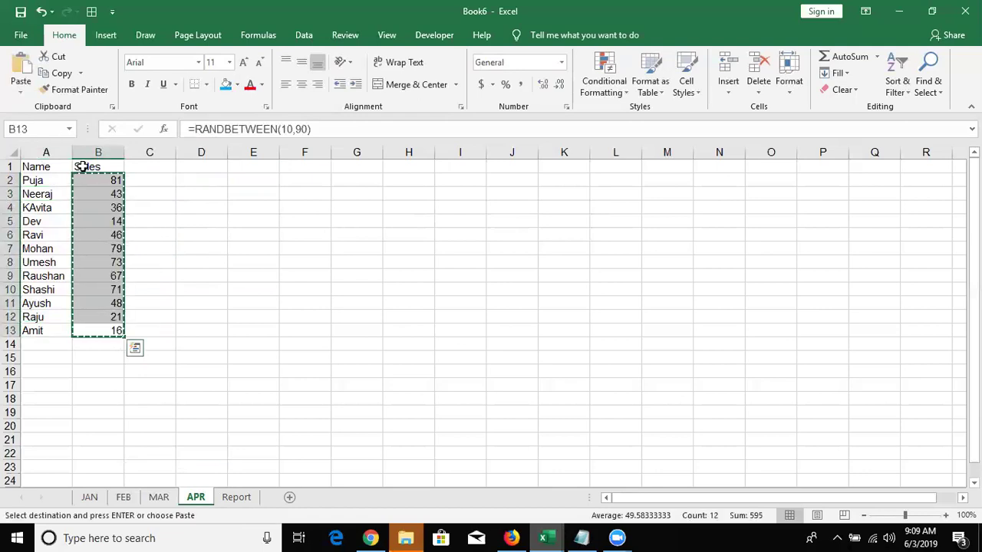
left_click(21, 92)
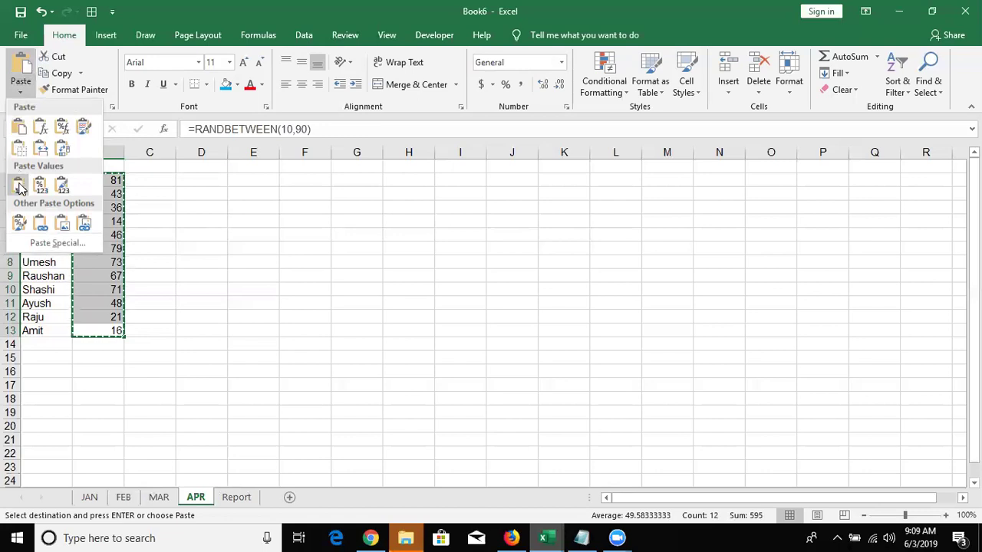
left_click(19, 184)
key("Escape")
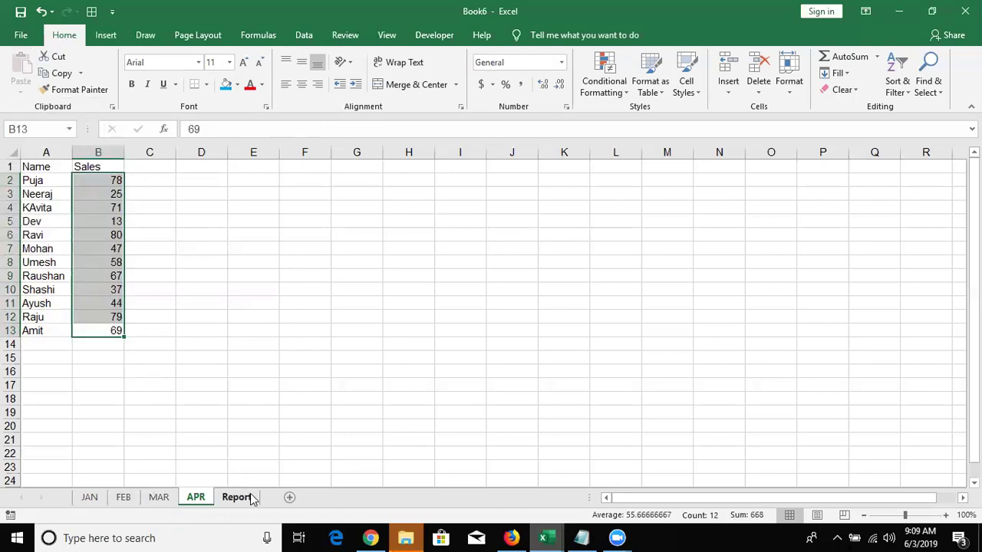
left_click(246, 497)
Enter APR in E1 and paste the lookup formula into E2:E13.
left_click(259, 162)
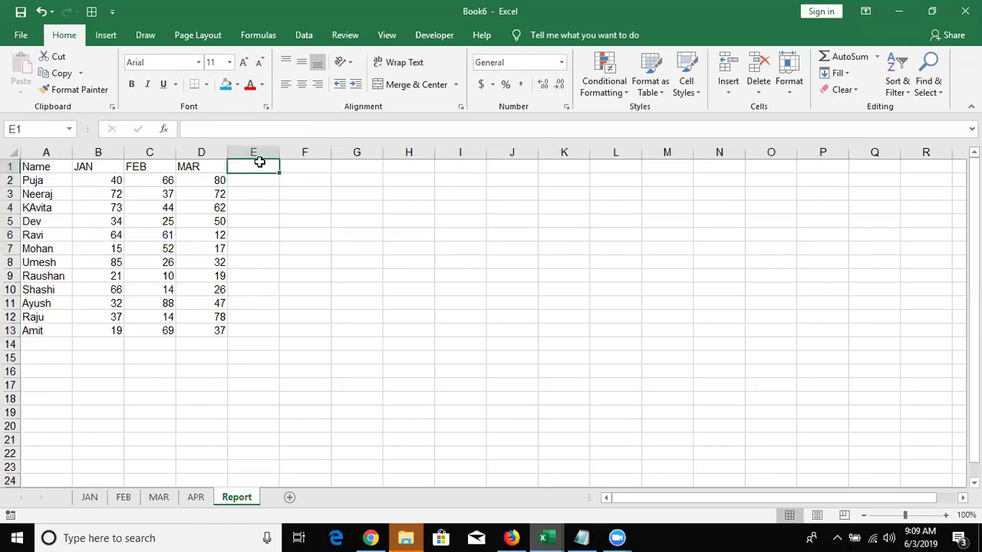
type("APR")
key("Return")
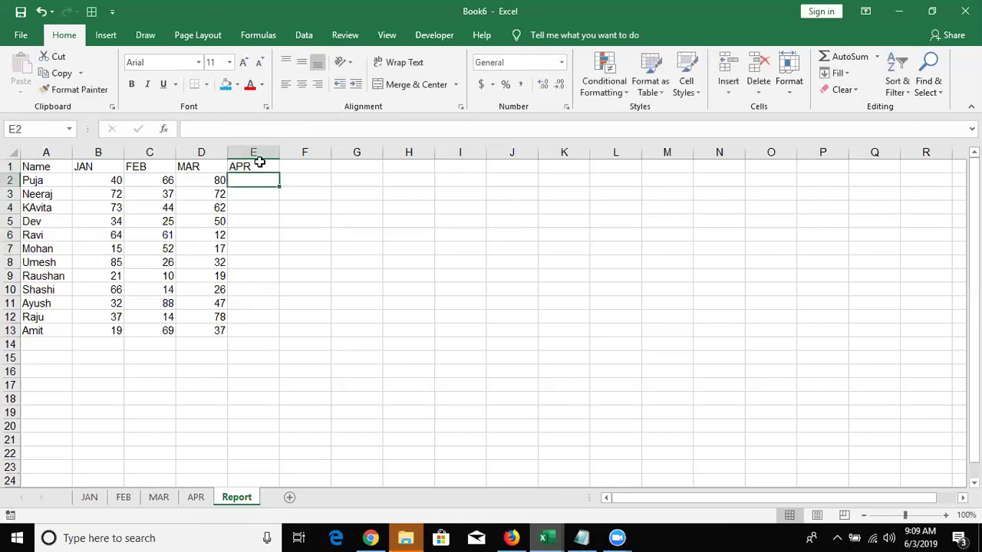
key("Left")
key("ctrl+Down")
key("Right")
key("ctrl+shift+Up")
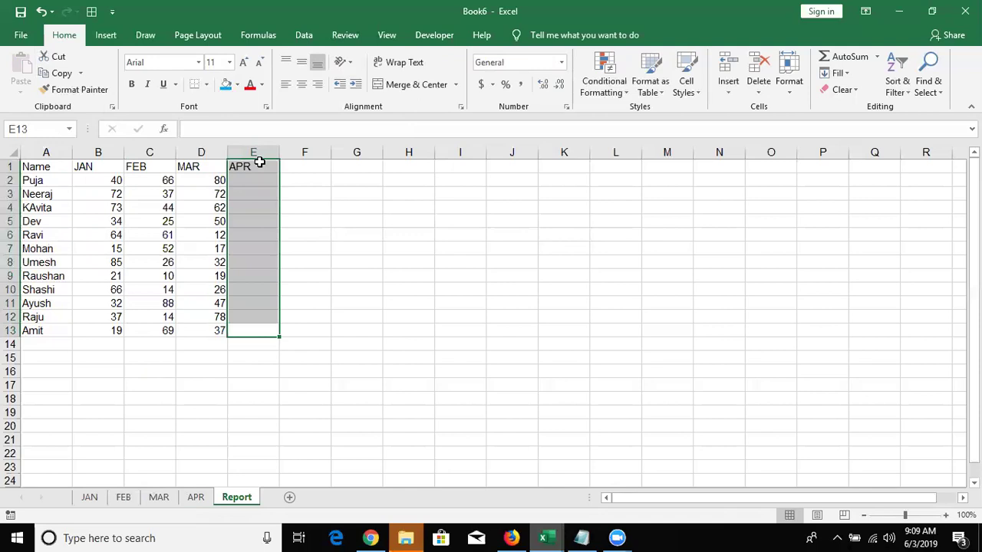
key("shift+Down")
key("ctrl+v")
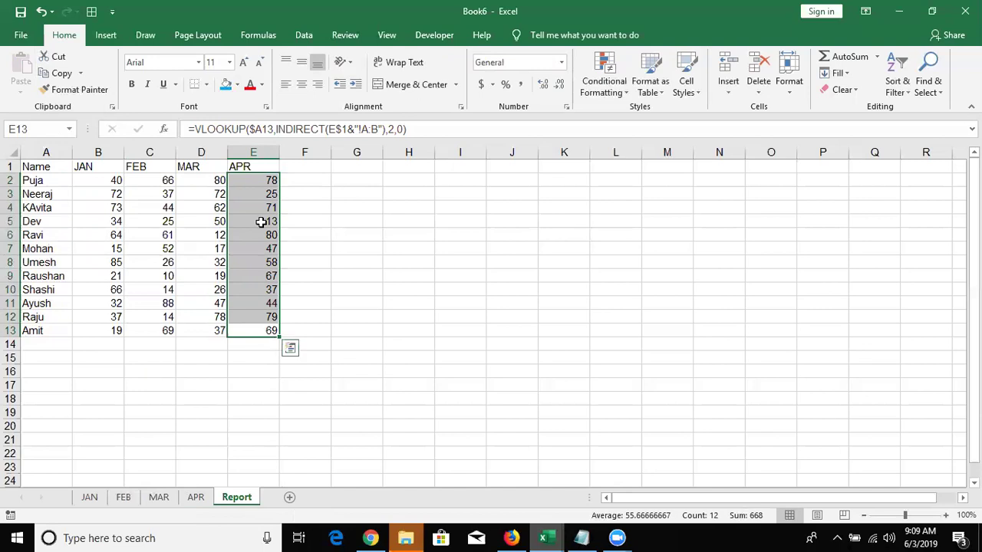
Inspect E13's formula in the formula bar without changing it.
left_click(331, 129)
left_click(408, 132, "shift")
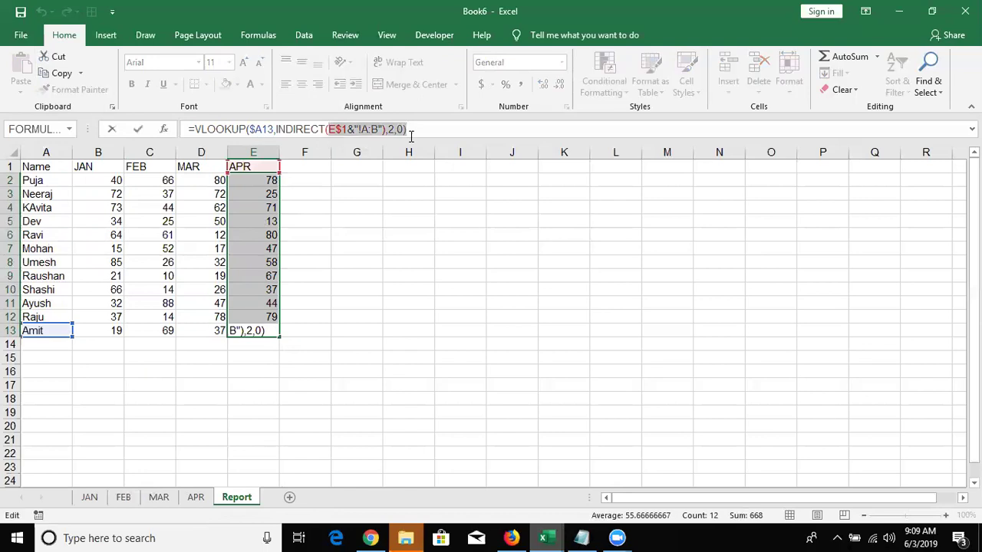
key("Escape")
Evaluate E2's formula step by step until INDIRECT resolves to APR!$A:$B.
left_click(258, 35)
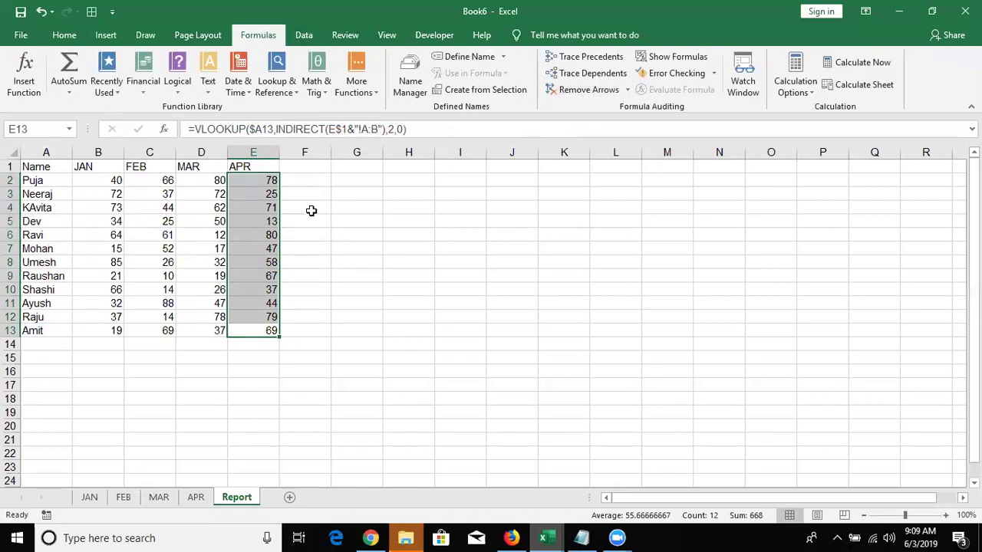
left_click(252, 179)
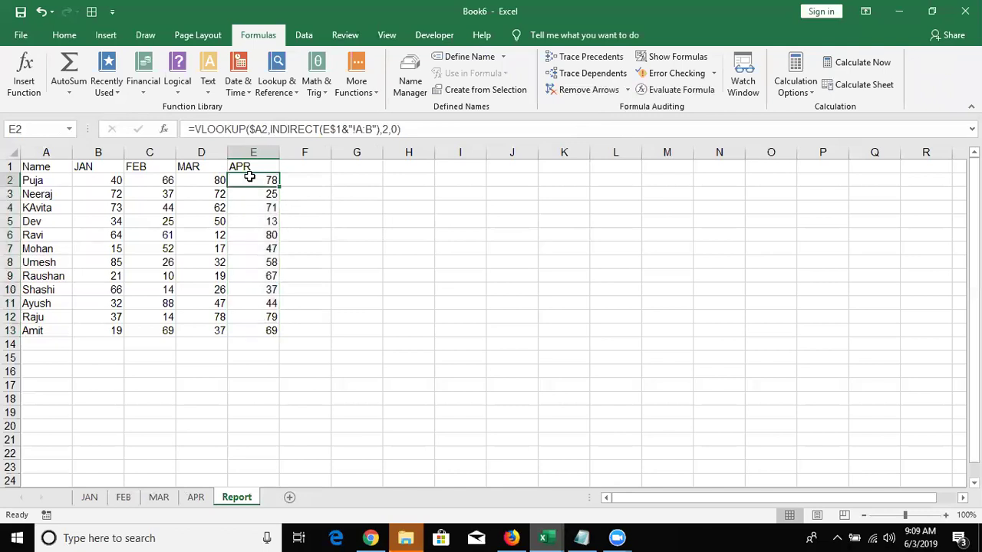
left_click(659, 90)
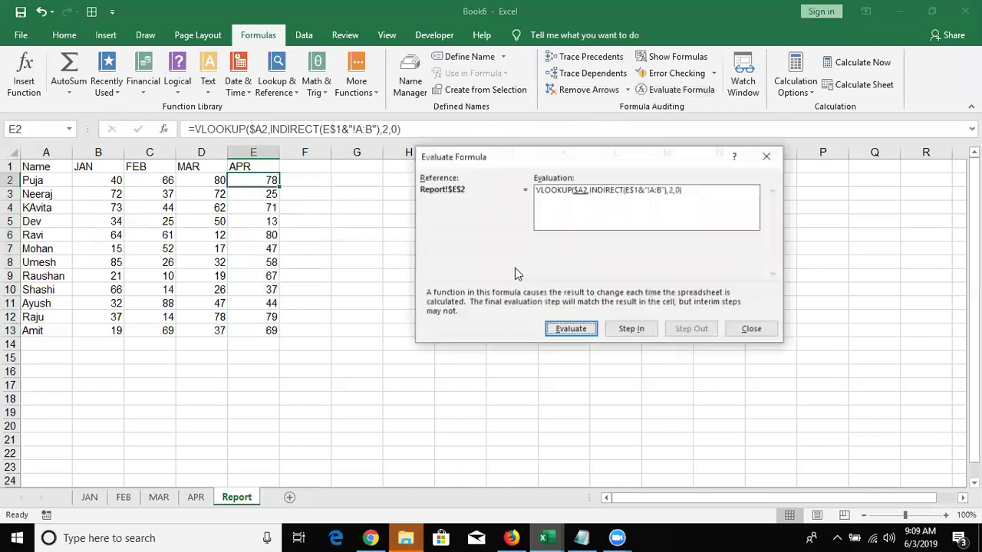
left_click(560, 333)
left_click(559, 331)
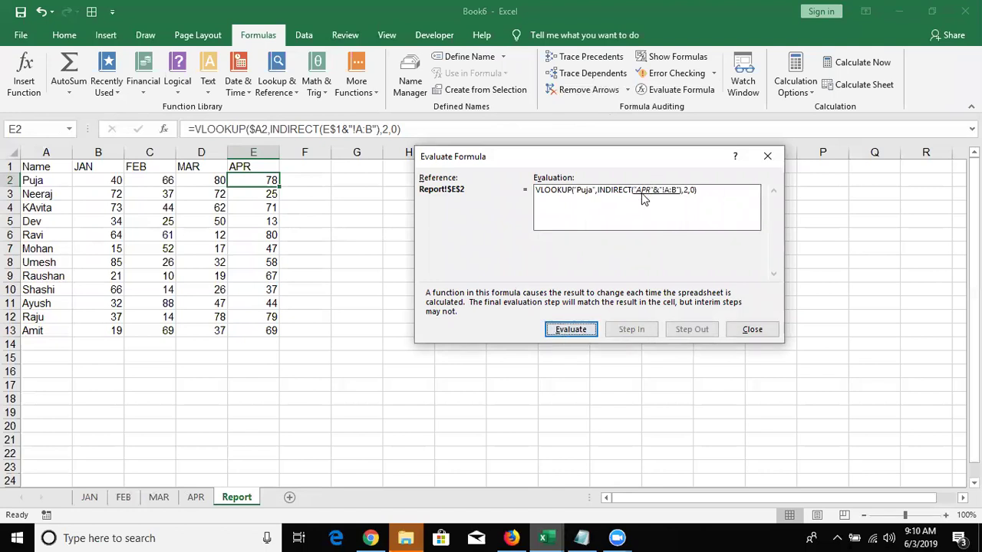
left_click(574, 330)
left_click(577, 331)
left_click(746, 331)
mouse_move(371, 538)
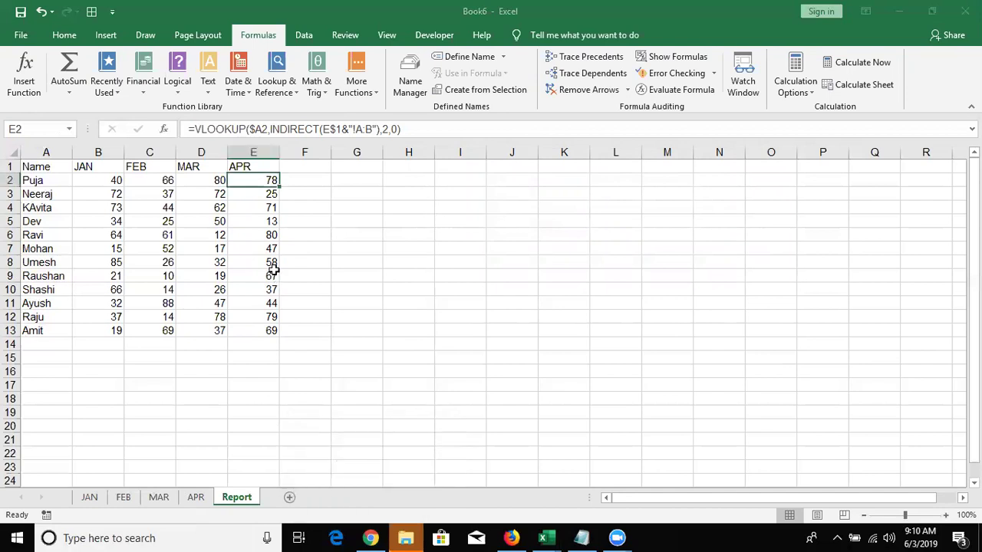
left_click(270, 276)
Add a new worksheet named Data.
left_click(290, 497)
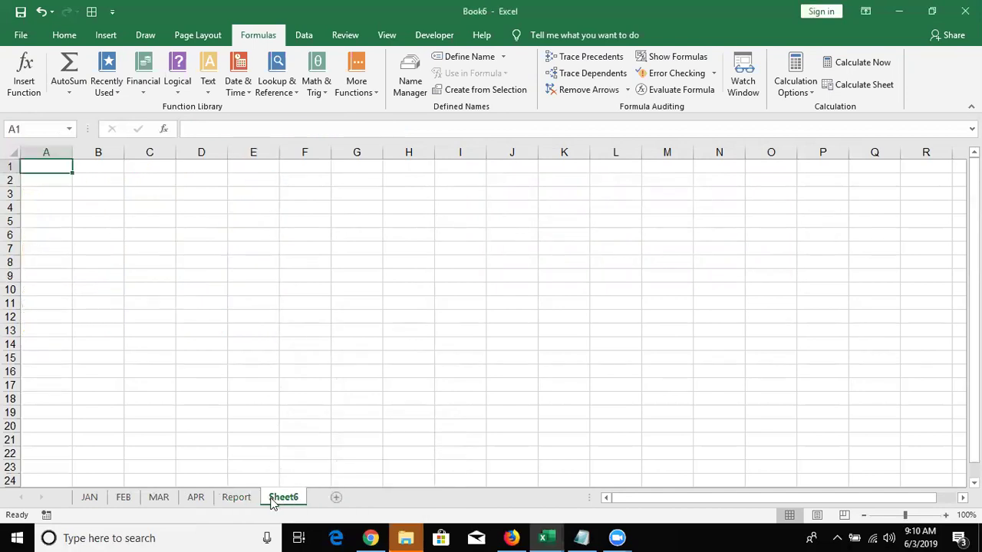
double_click(270, 497)
type("Data")
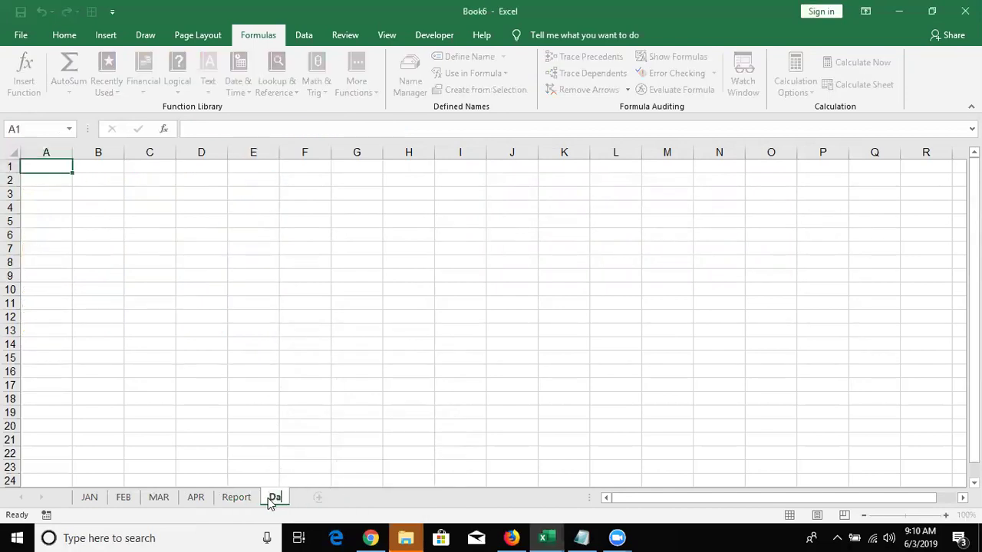
left_click(32, 244)
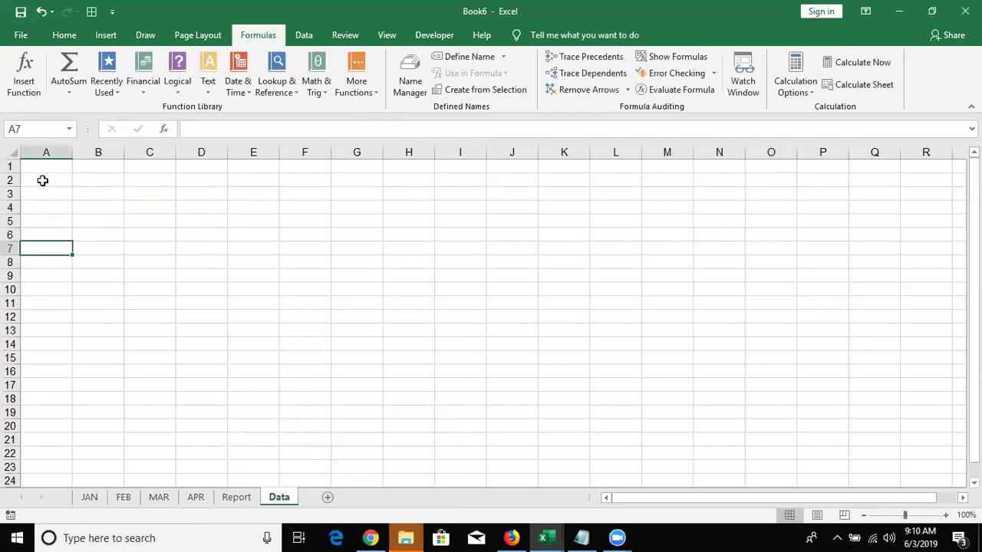
Enter the Name header and Puja, then fill the names down to Amit in row 13.
double_click(47, 167)
type("NAme")
key("Return")
type("Puja")
key("Return")
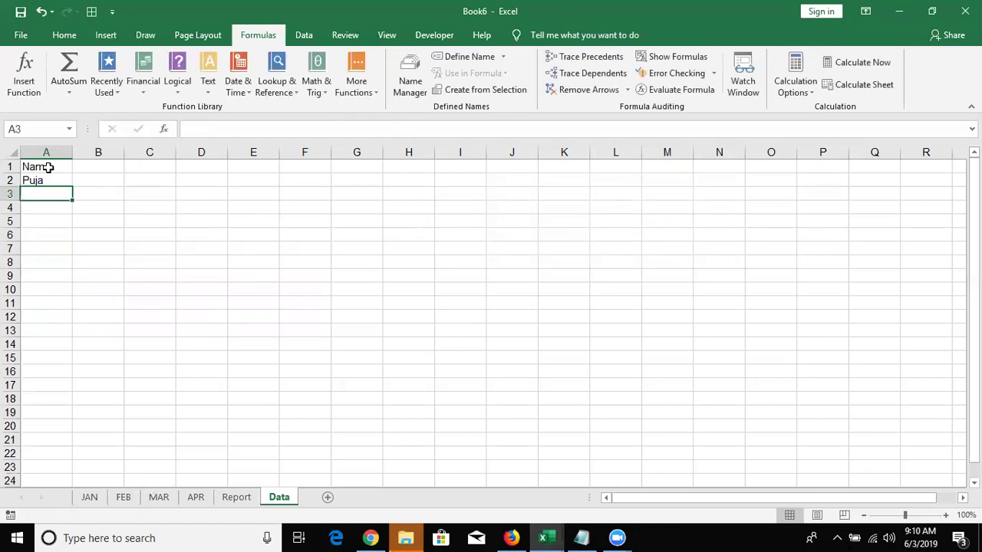
left_click(61, 182)
left_click_drag(70, 186, 70, 335)
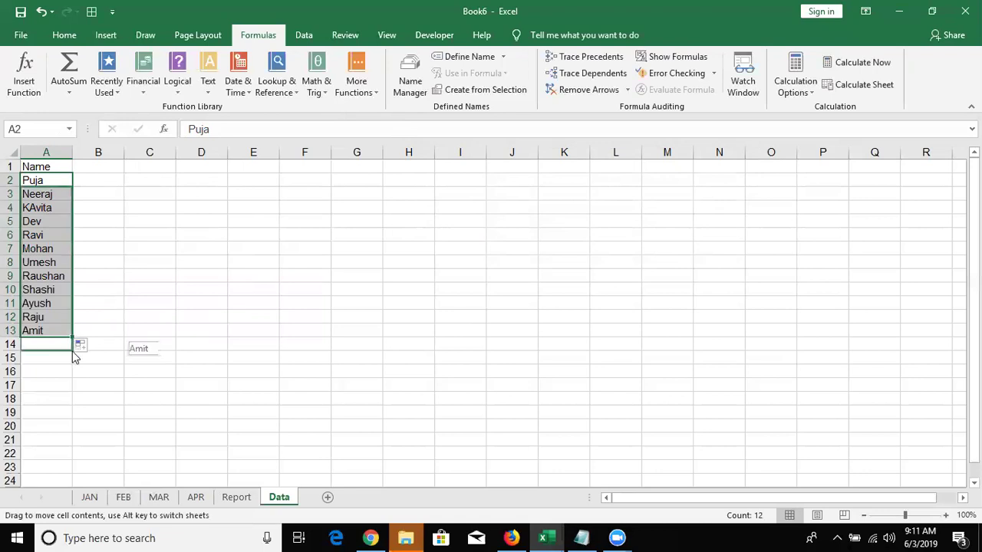
mouse_move(70, 334)
left_mouse_down()
mouse_move(74, 352)
mouse_move(72, 338)
left_mouse_up()
key("ctrl+z")
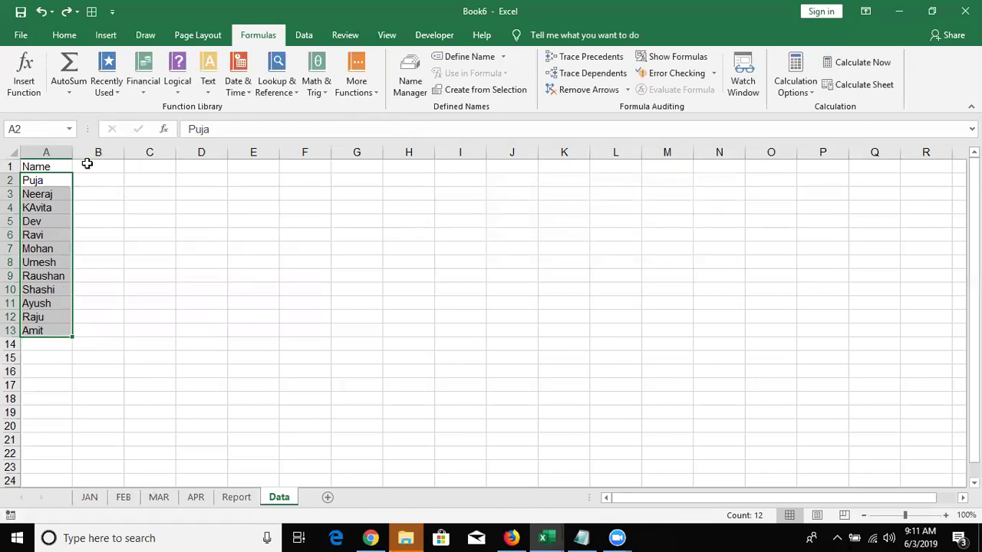
Enter 1-May in B1 and fill daily dates across row 1 to 10-Jun in AP1.
left_click(88, 164)
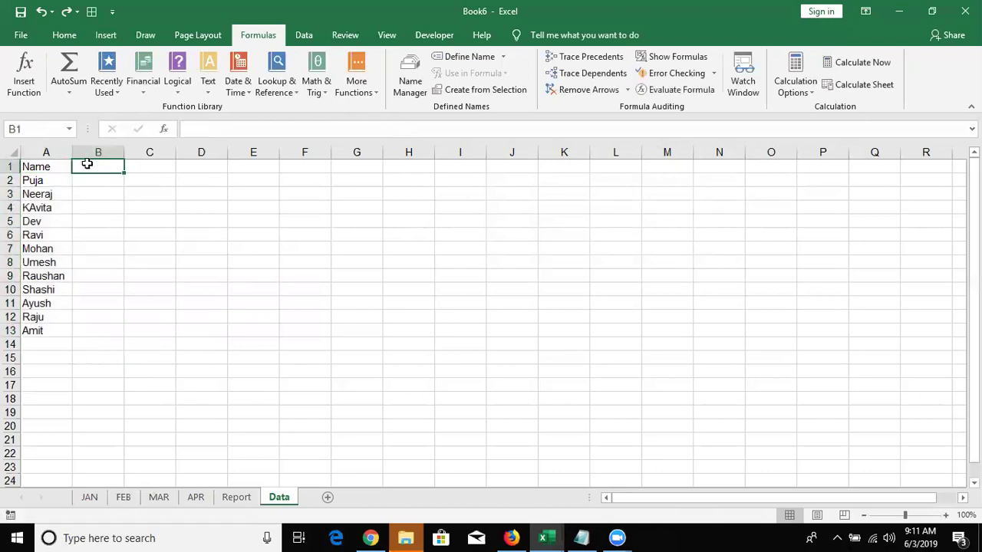
type("5/1")
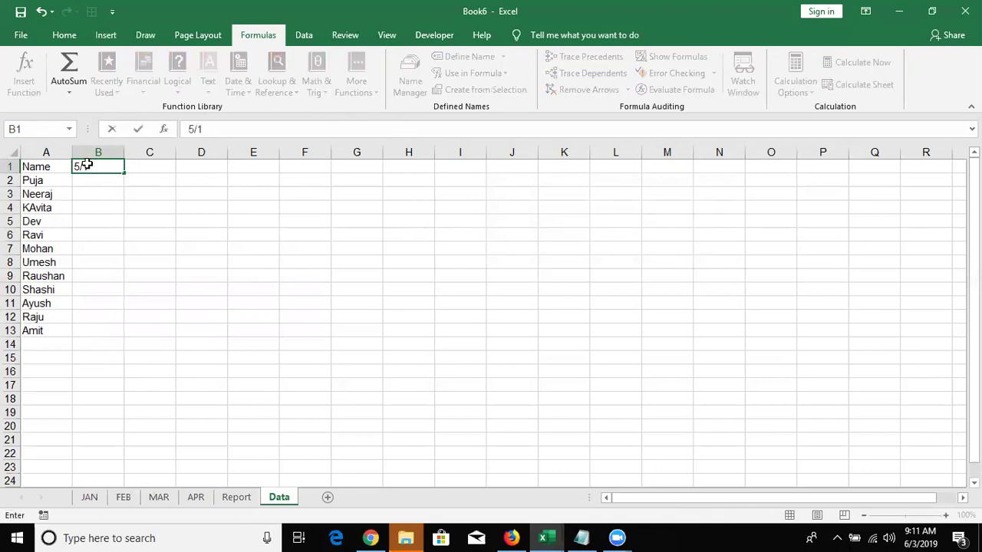
key("Return")
left_click(84, 161)
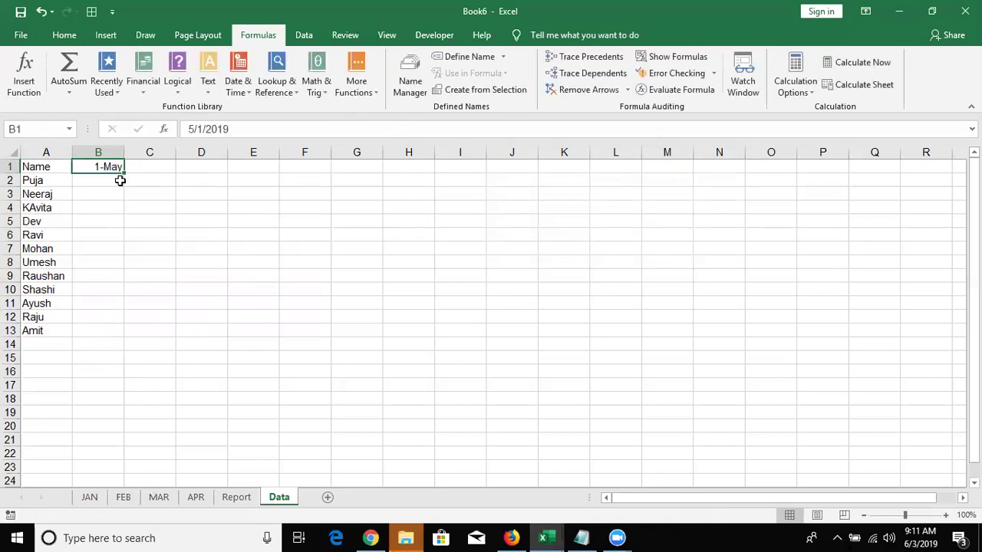
left_click_drag(125, 176, 940, 205)
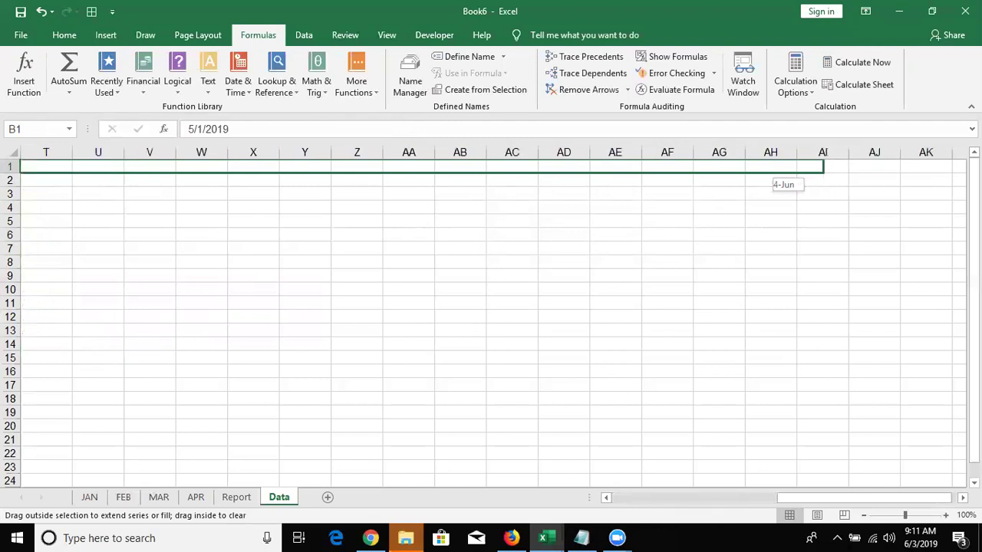
left_click_drag(951, 174, 897, 171)
key("ctrl+Down")
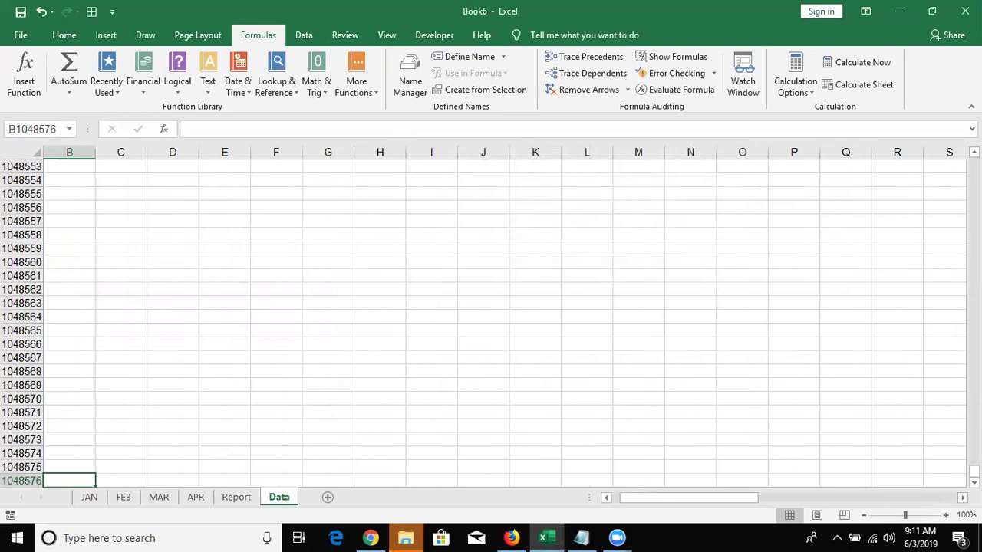
key("ctrl+Up")
key("Left")
Enter =RANDBETWEEN(10,90) in cell B2 beside Puja.
key("Down")
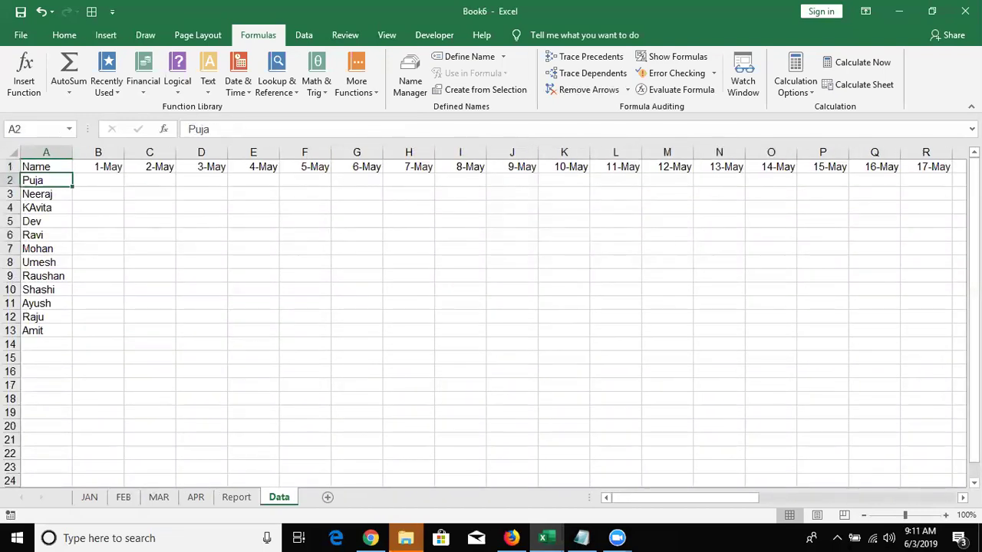
key("Right")
type("=ra")
key("Down")
key("Down")
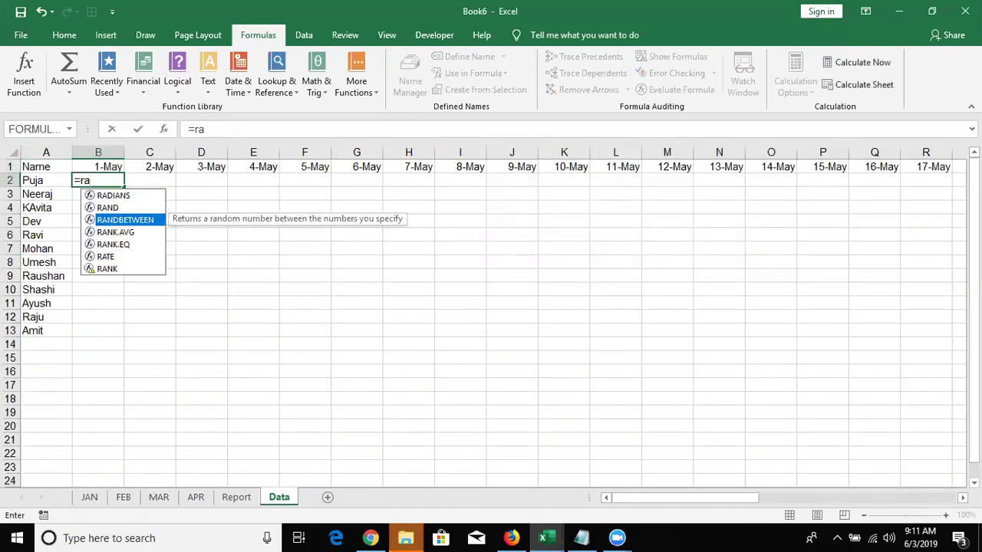
key("Tab")
type("10,90")
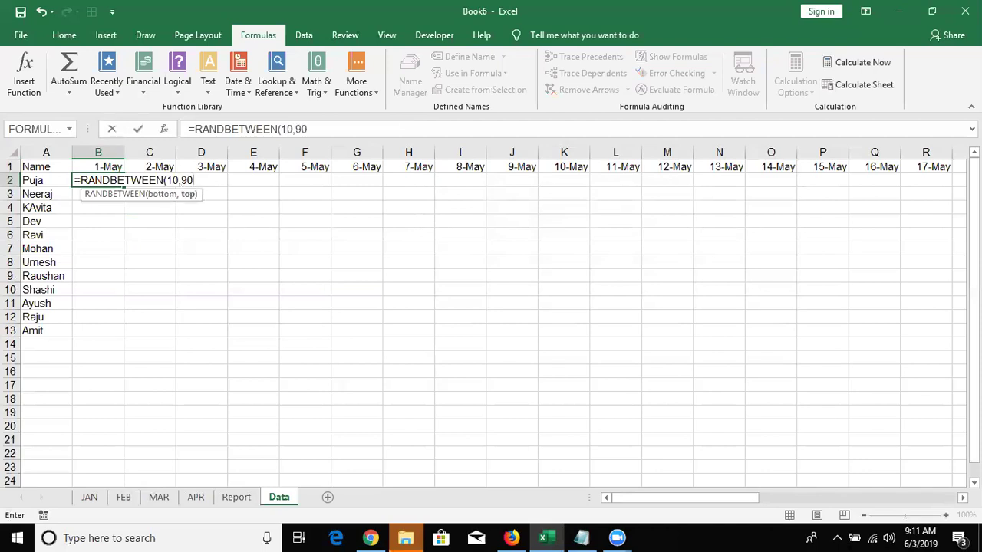
key("ctrl+Return")
Fill the random formula across the whole B2:AP13 grid.
key("Up")
key("ctrl+Right")
key("Down")
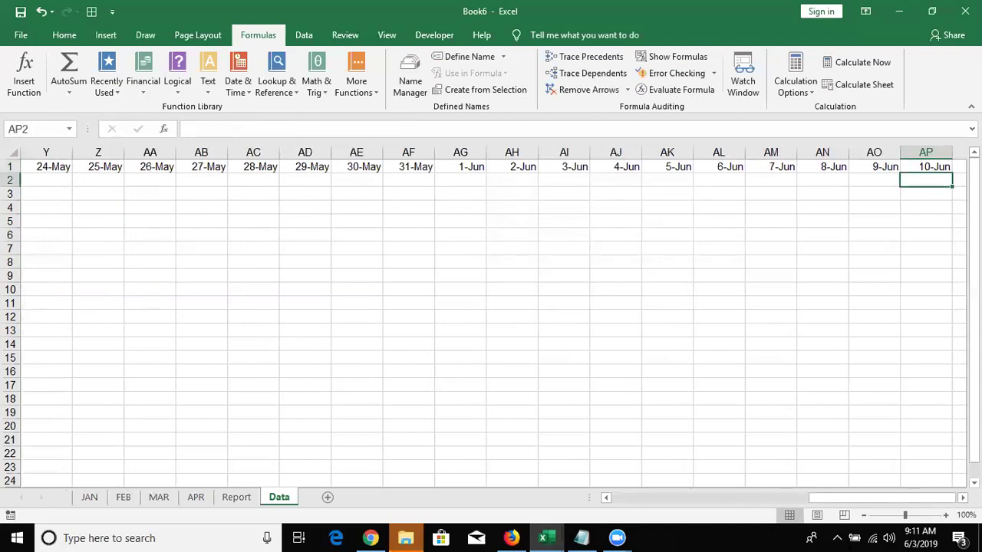
key("ctrl+shift+Left")
key("ctrl+shift+Left")
key("shift+Right")
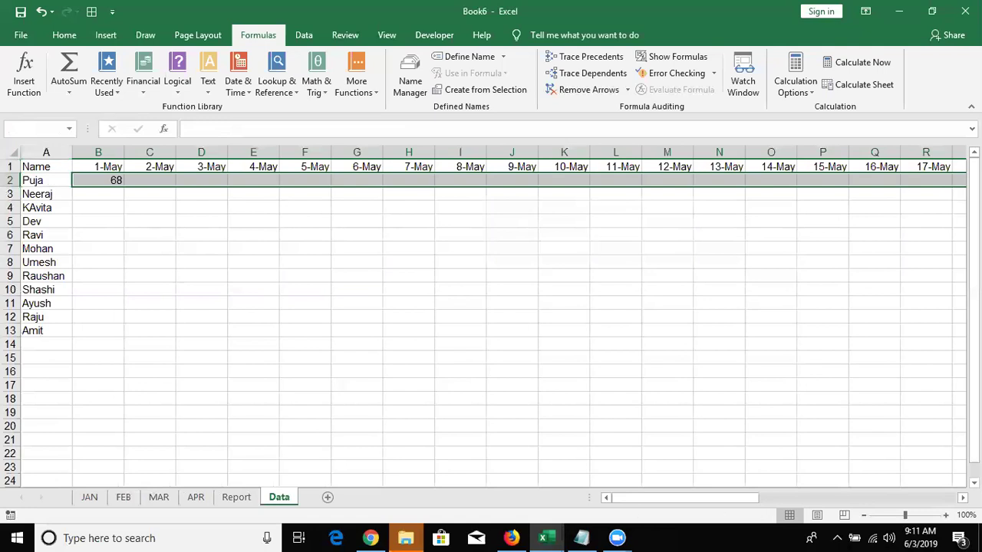
key("shift+Down")
key("shift+Down")
key("shift+Down")
key("shift+Down")
key("shift+Down")
key("shift+Down")
key("shift+Down")
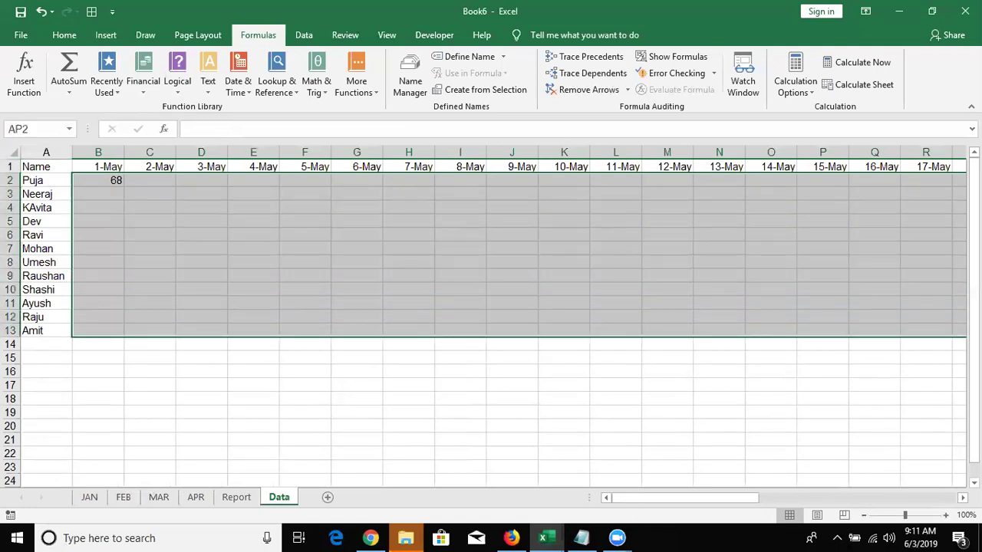
type("=RANDBETWEEN(10,90)")
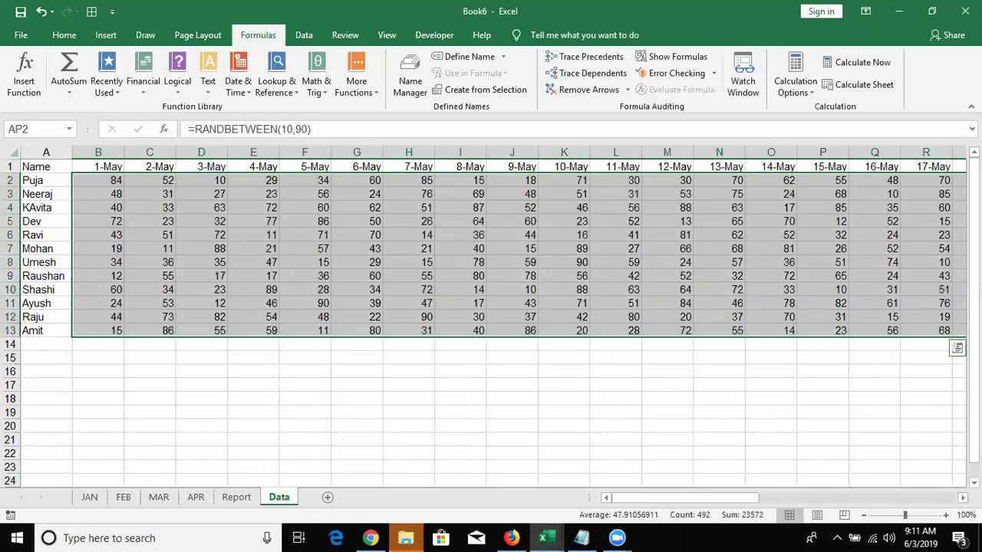
Paste the grid back over itself as fixed values.
key("ctrl+c")
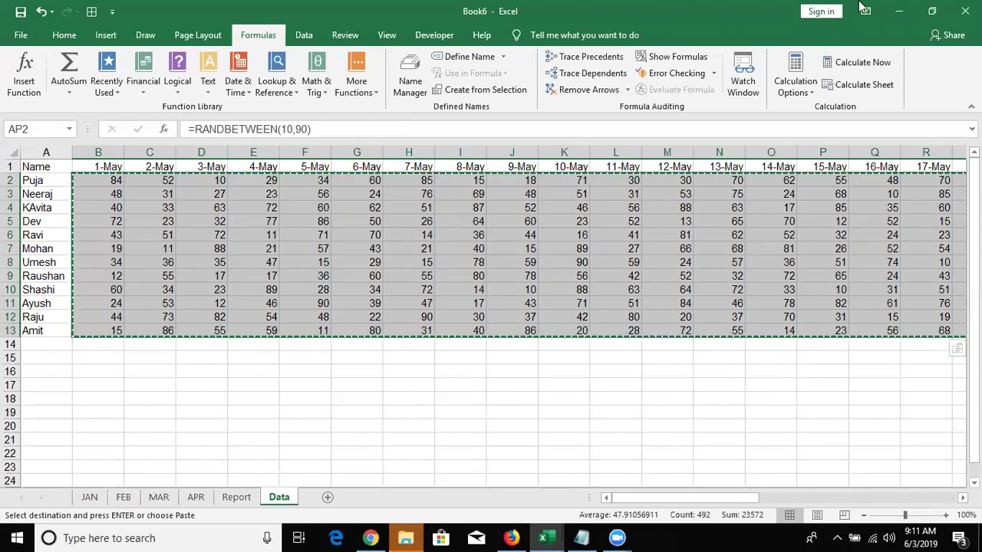
left_click(62, 36)
left_click(20, 91)
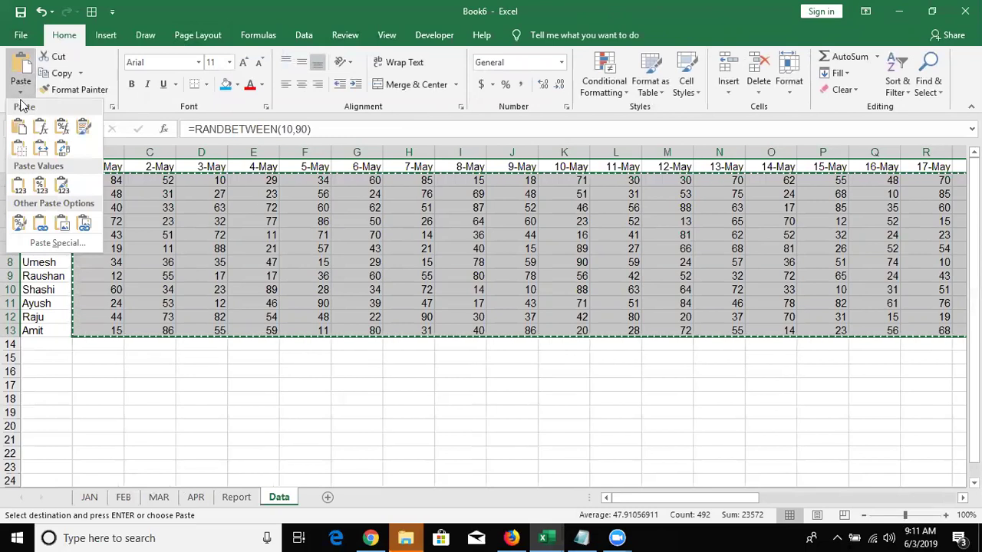
left_click(23, 186)
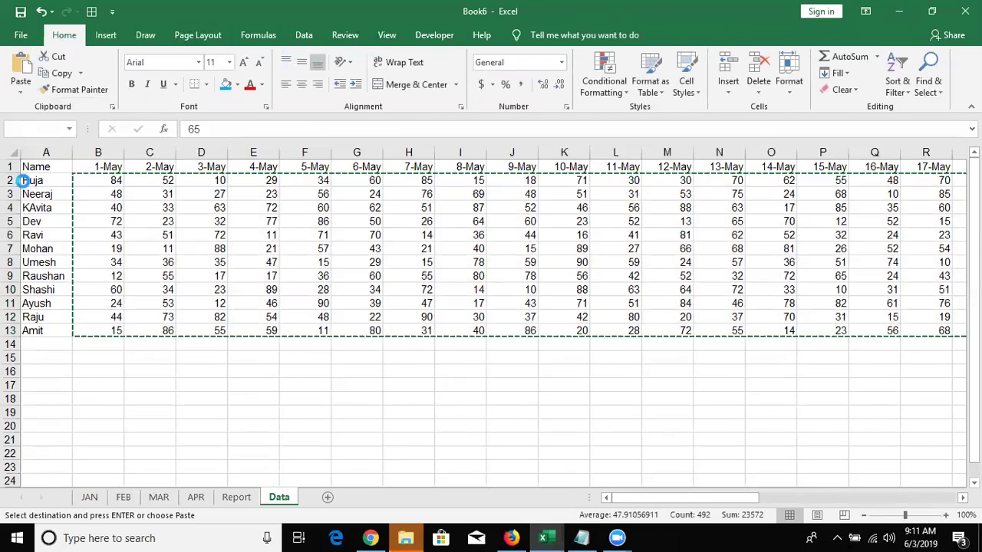
key("Escape")
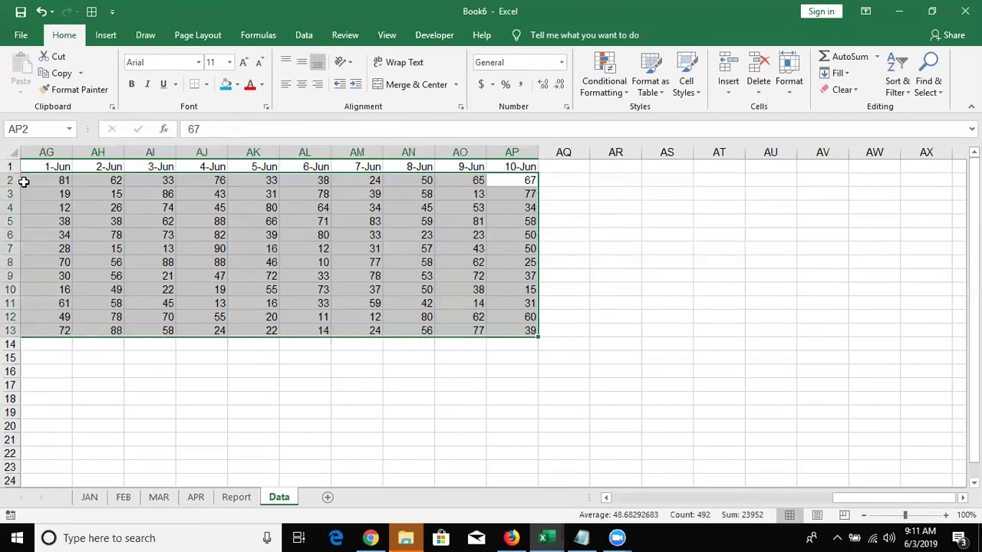
key("Left")
key("Left")
key("Left")
key("Left")
key("Left")
key("ctrl+Left")
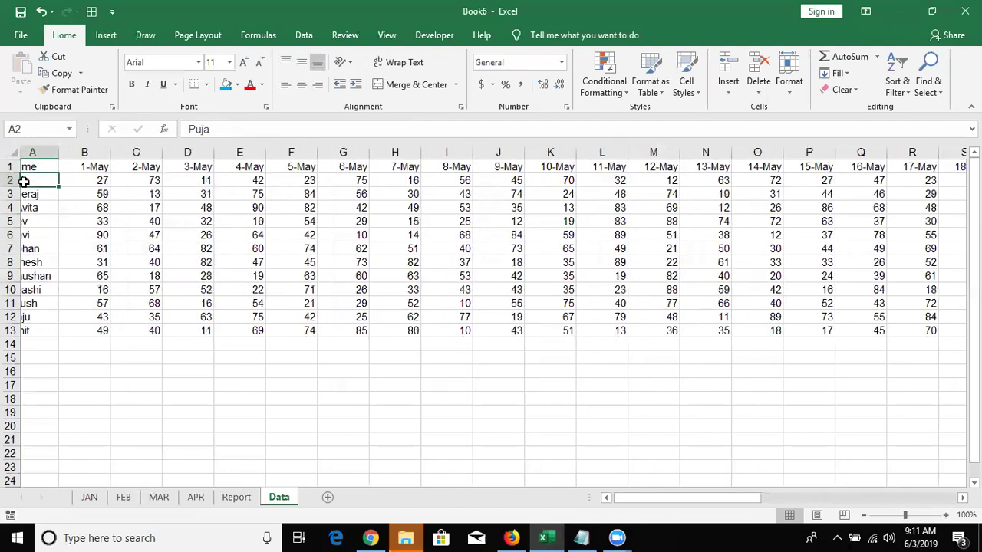
Add a new worksheet and enter the label Name in A3.
left_click(327, 498)
key("Down")
key("Down")
type("Name")
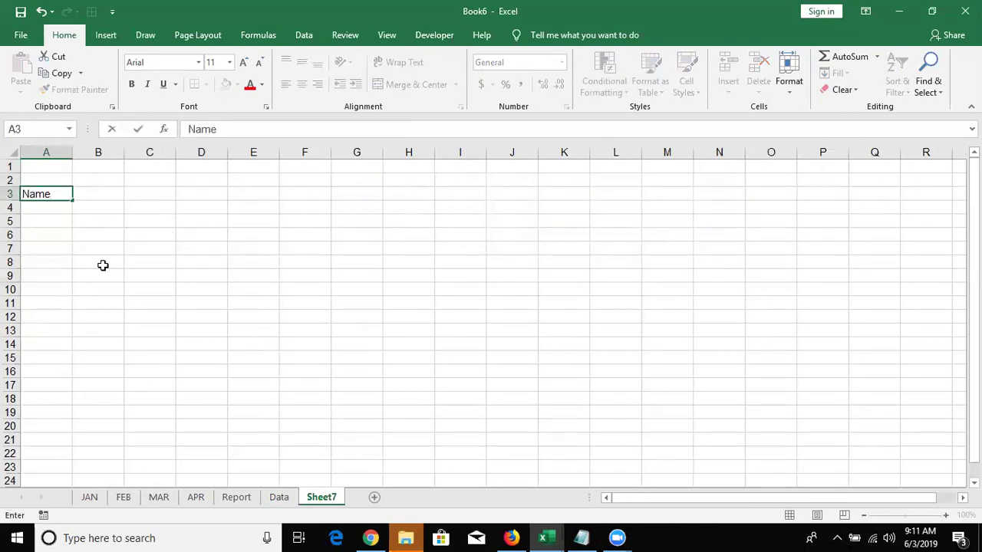
key("Tab")
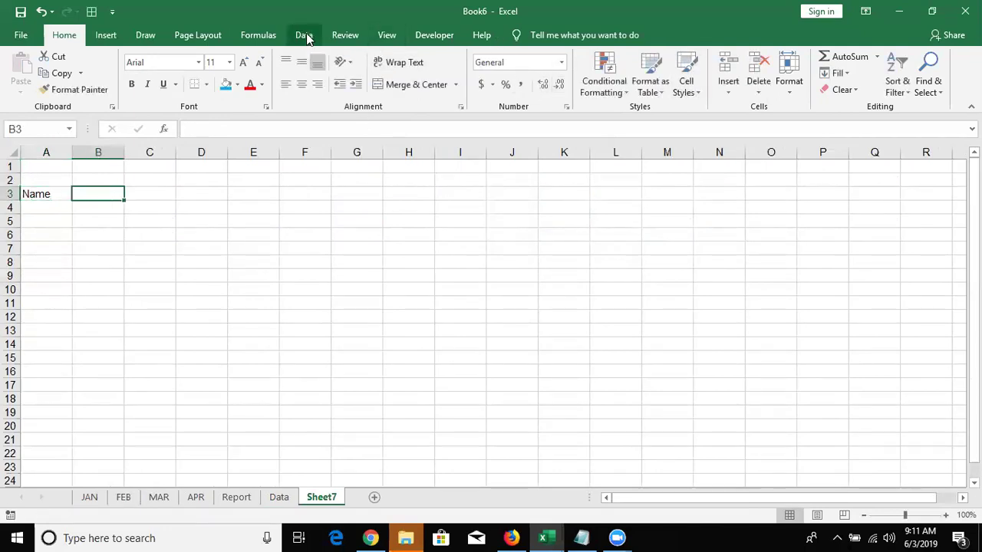
Make B3 a list dropdown sourced from the names column on the Data sheet.
left_click(303, 35)
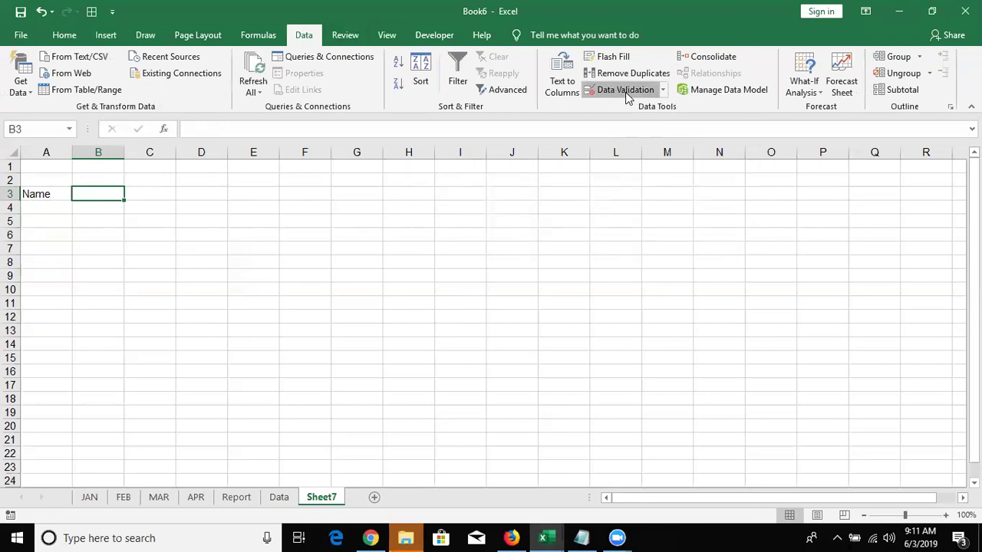
left_click(625, 90)
left_click(581, 213)
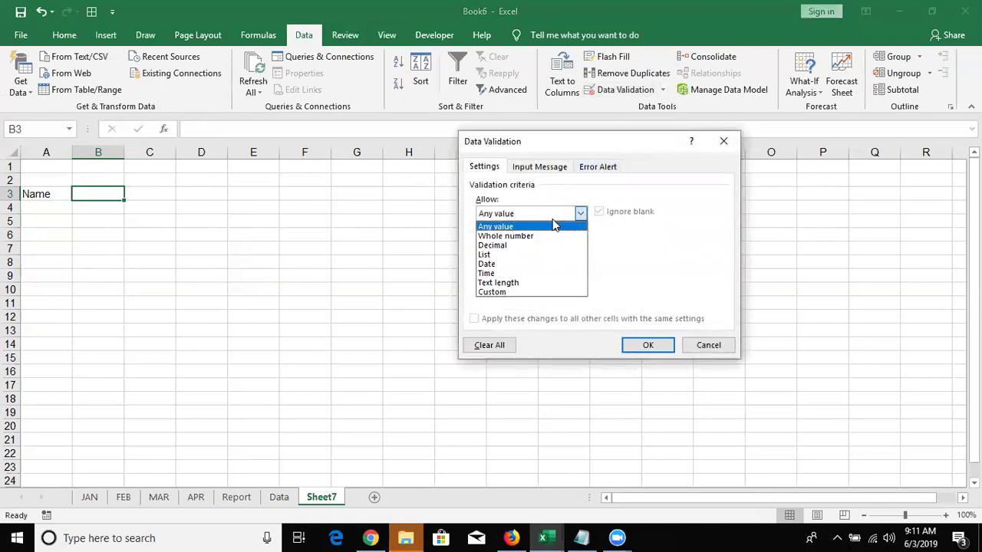
left_click(534, 255)
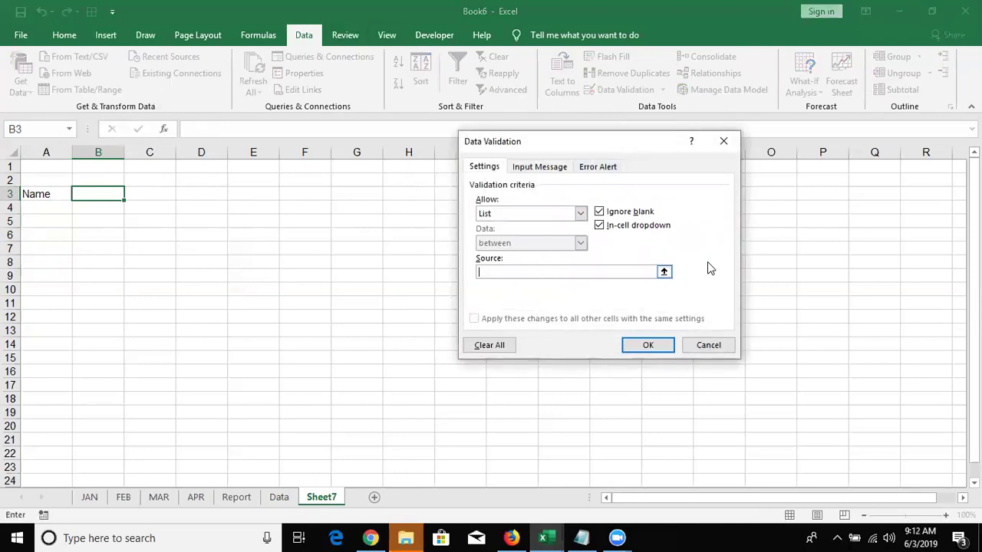
left_click(664, 273)
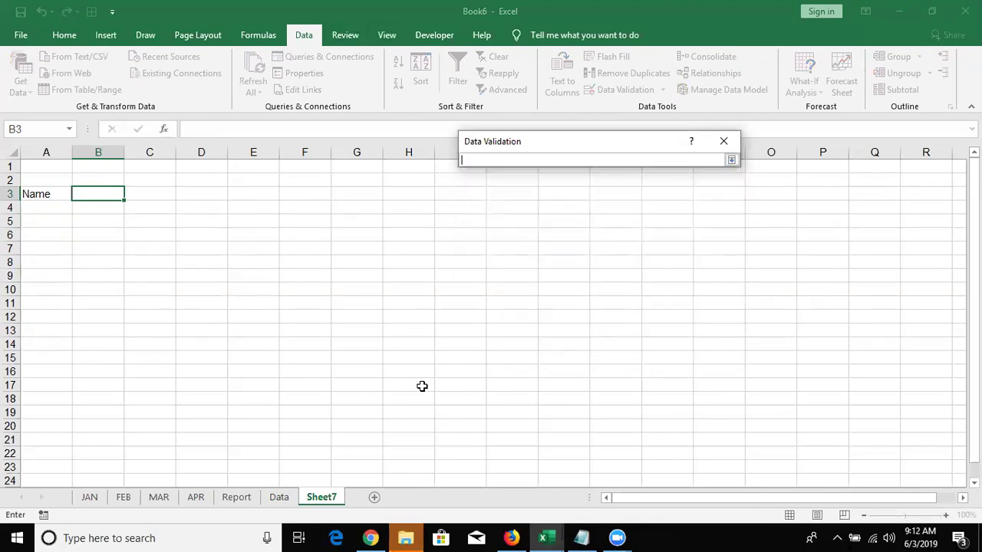
left_click(276, 497)
left_click_drag(35, 183, 37, 331)
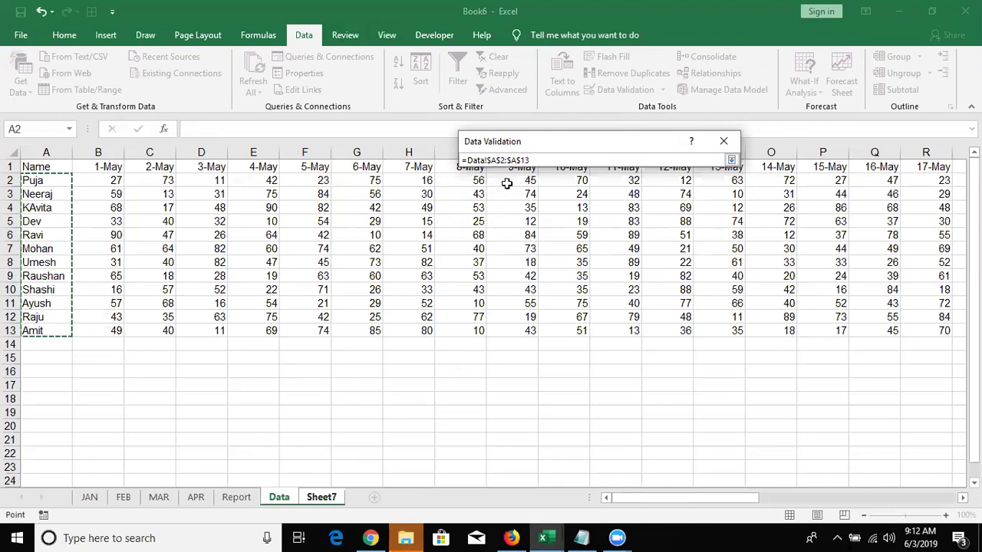
left_click(732, 160)
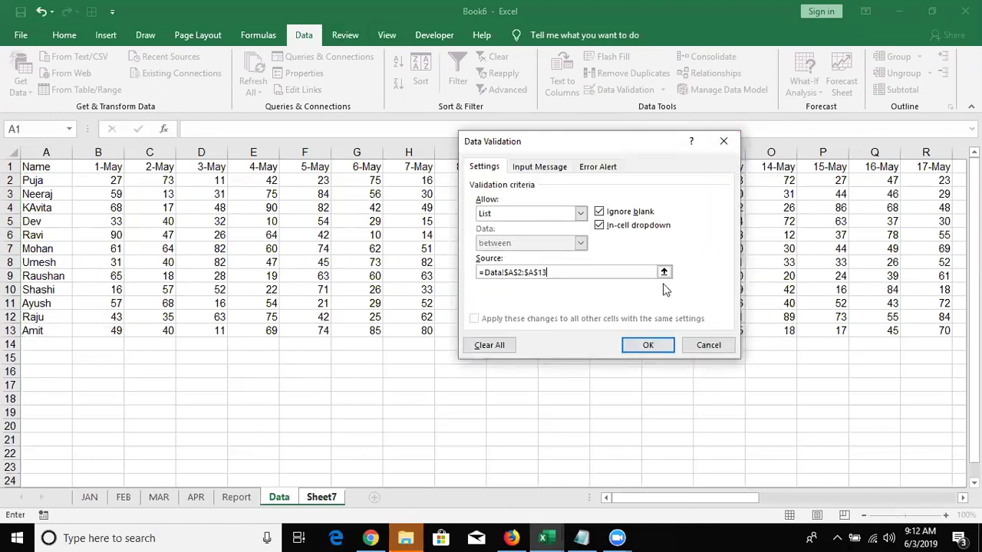
left_click(649, 345)
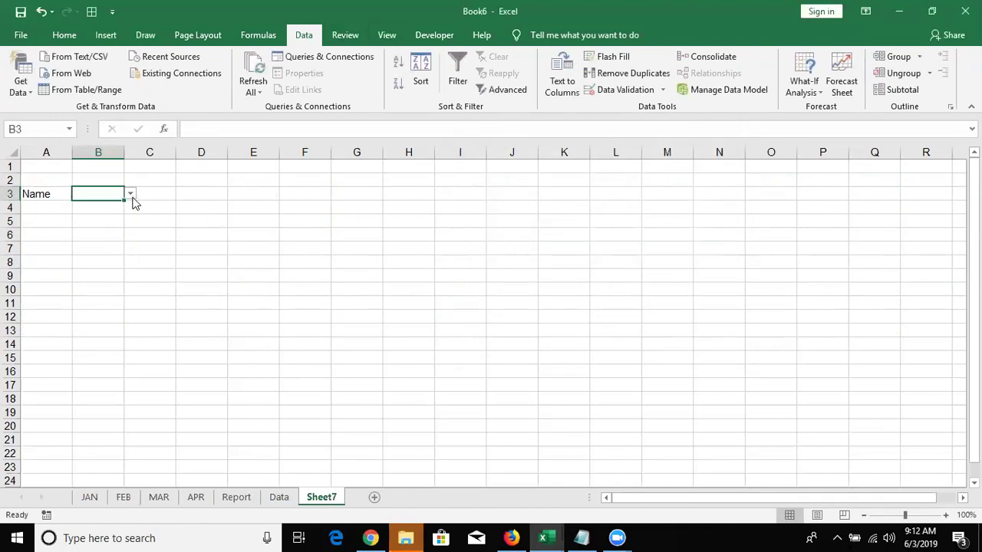
Pick a name from B3's dropdown, then label A5 From and C5 To.
left_click(130, 194)
left_click(89, 215)
left_click(45, 219)
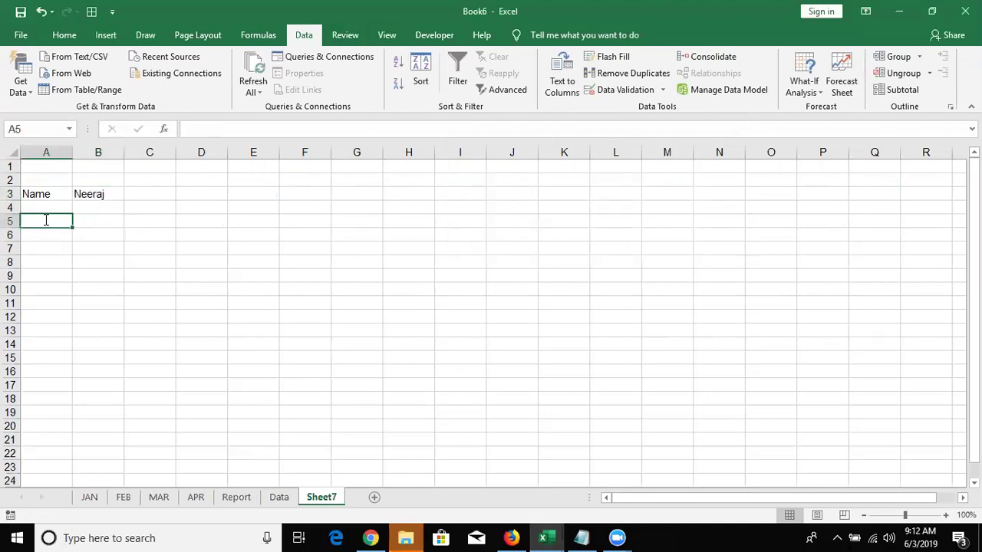
type("From")
key("Tab")
key("Tab")
type("T")
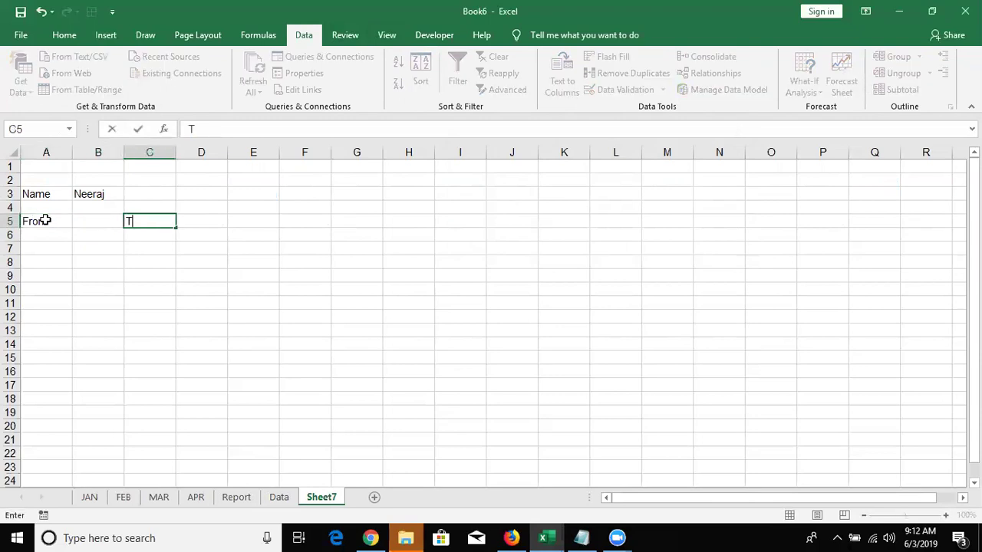
left_click(85, 224)
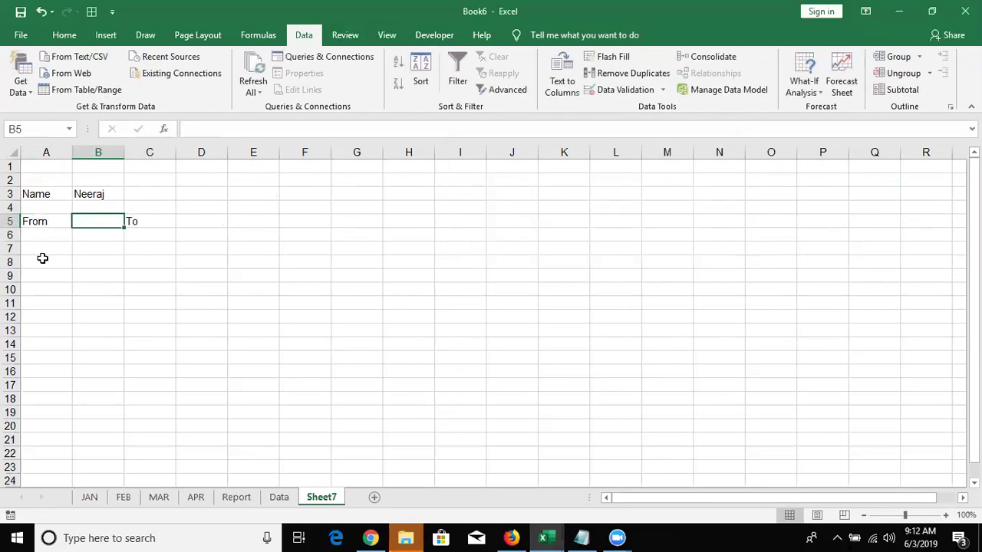
Label A8 Name and enter 1-May in B5 and 10-May in D5.
left_click(42, 258)
type("Name")
key("Tab")
key("Up")
key("Up")
key("Up")
type("5/1")
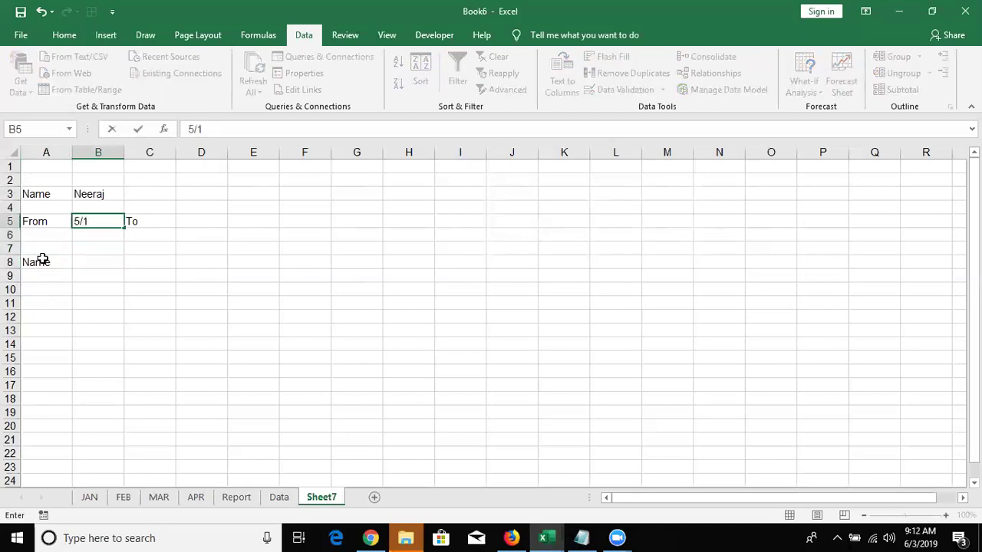
key("Tab")
key("Tab")
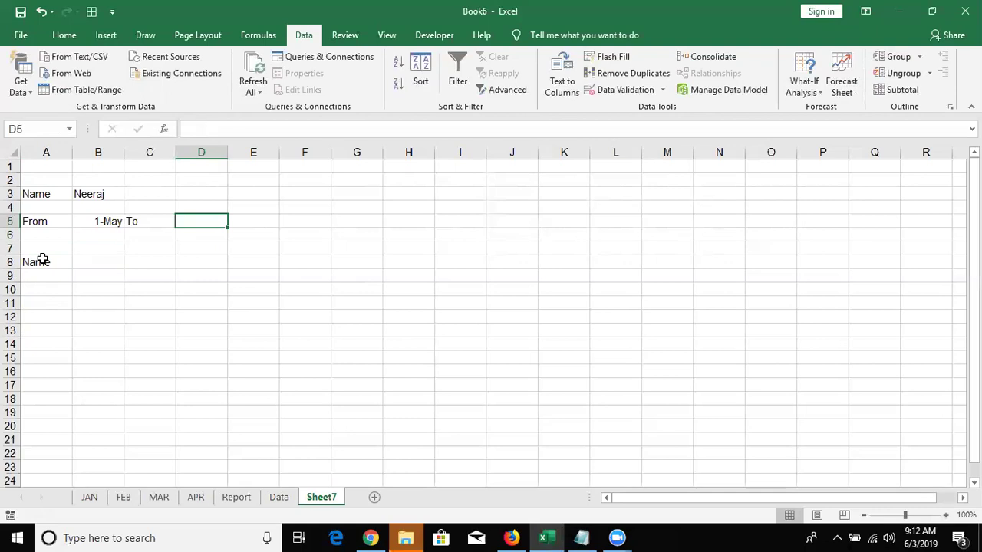
type("5/10")
key("Return")
Change the From date in B5 to 10-May and fix D5 to read 10-May.
key("Up")
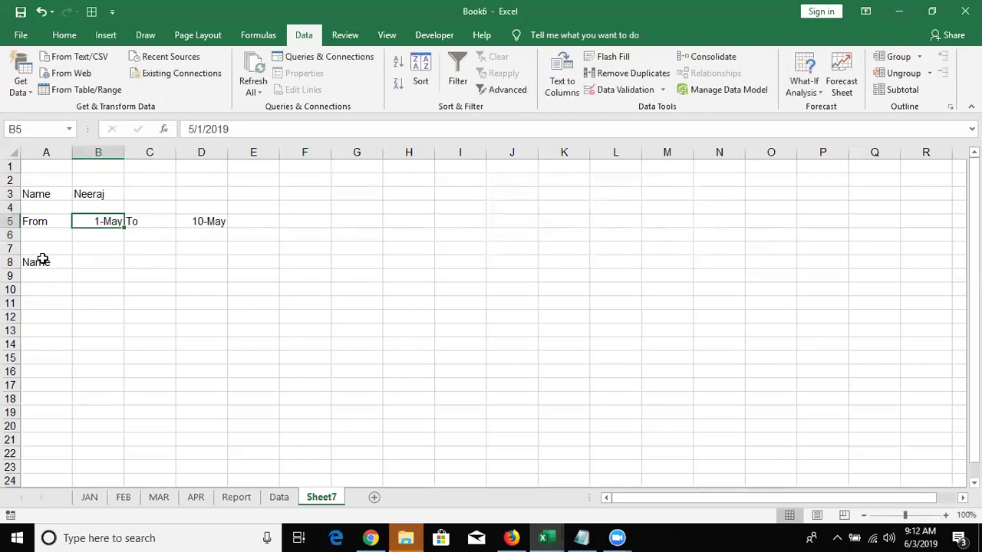
type("5/10")
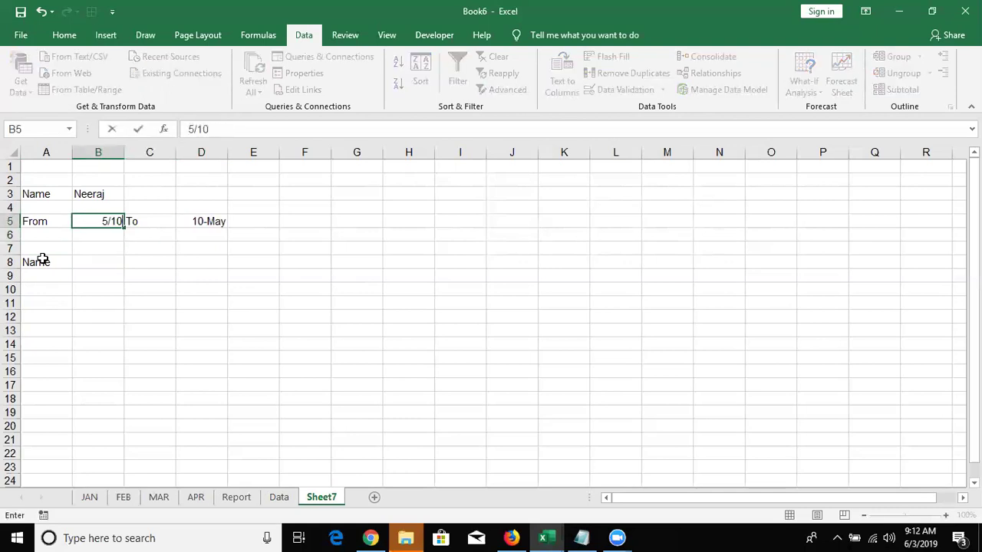
key("Tab")
key("Tab")
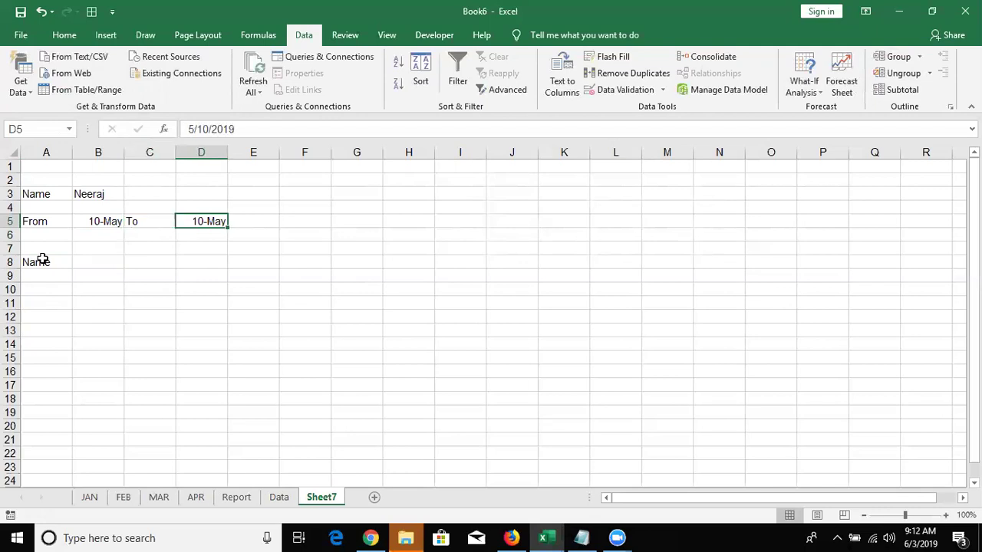
type("5/")
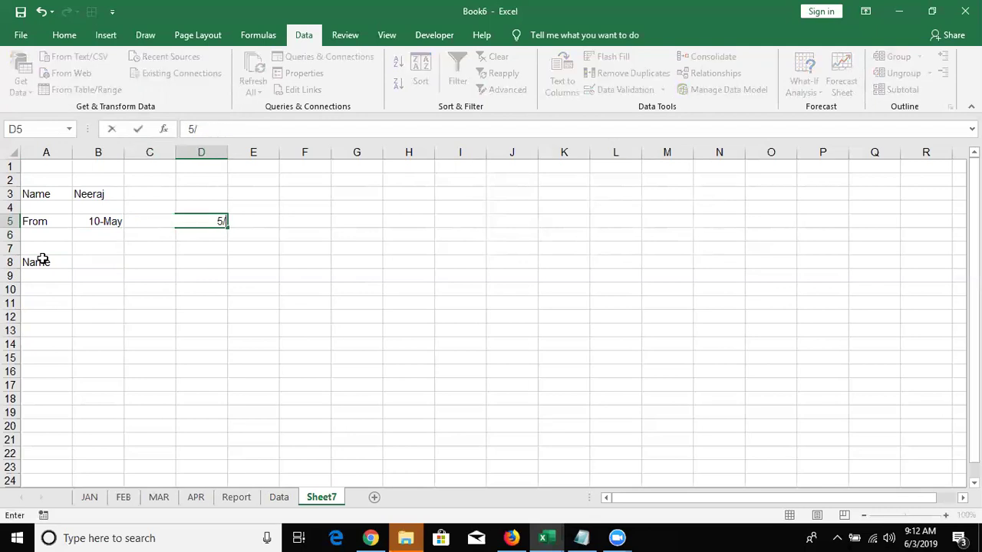
key("Up")
key("Down")
key("Down")
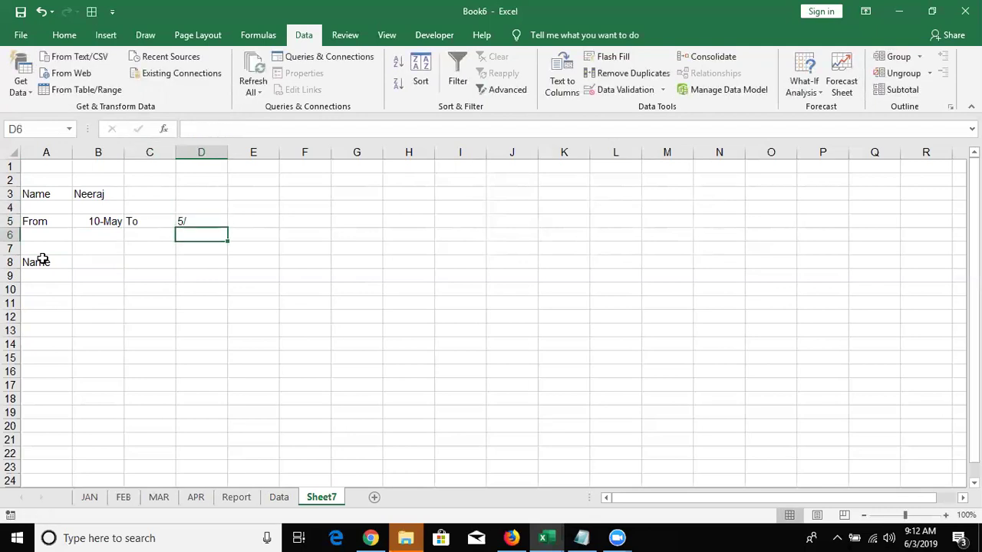
key("Up")
type("5")
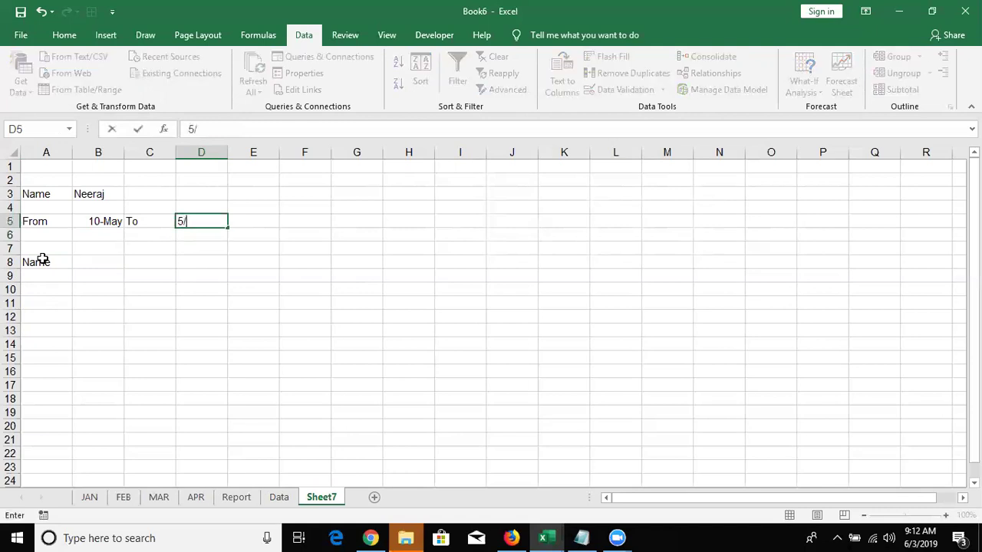
type("10")
key("Return")
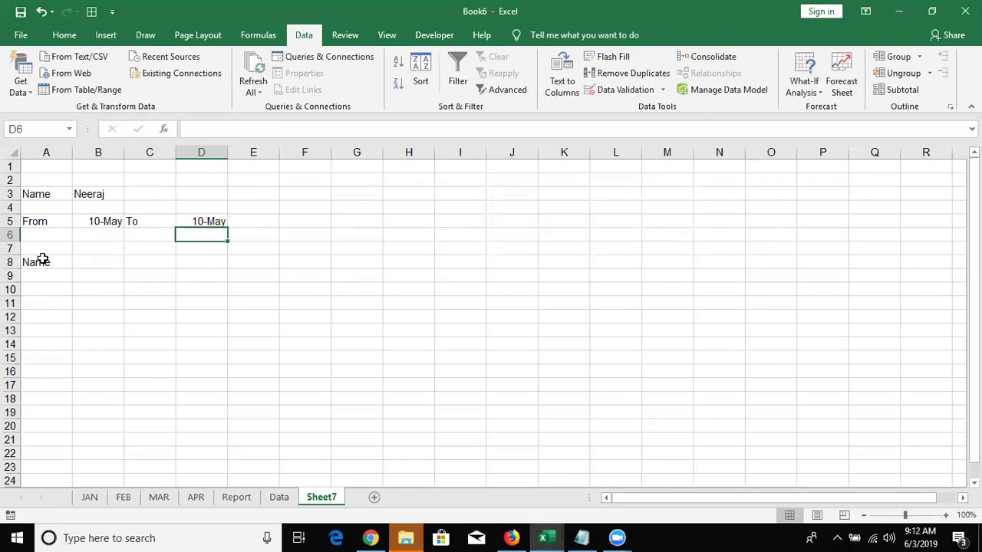
key("Down")
key("Down")
key("Down")
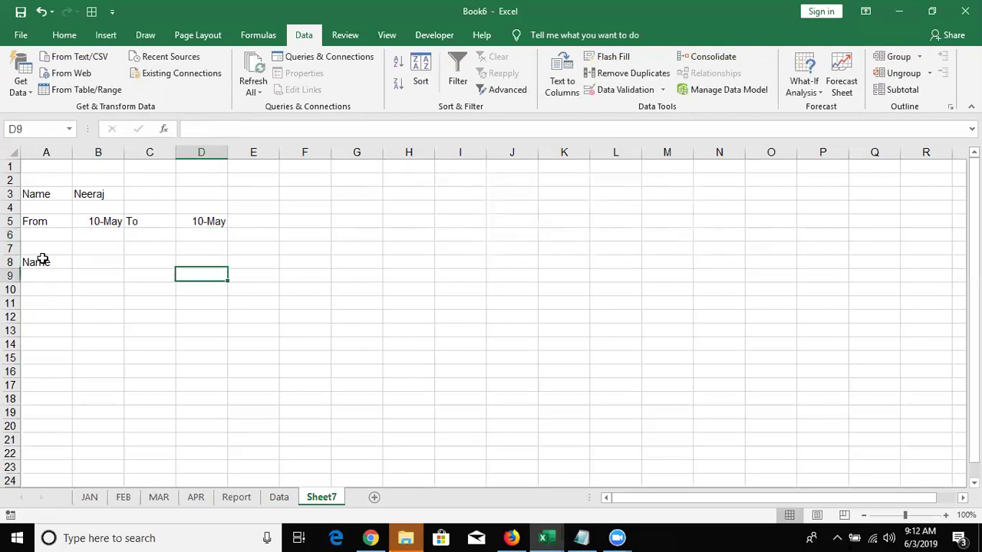
key("Left")
key("Left")
key("Left")
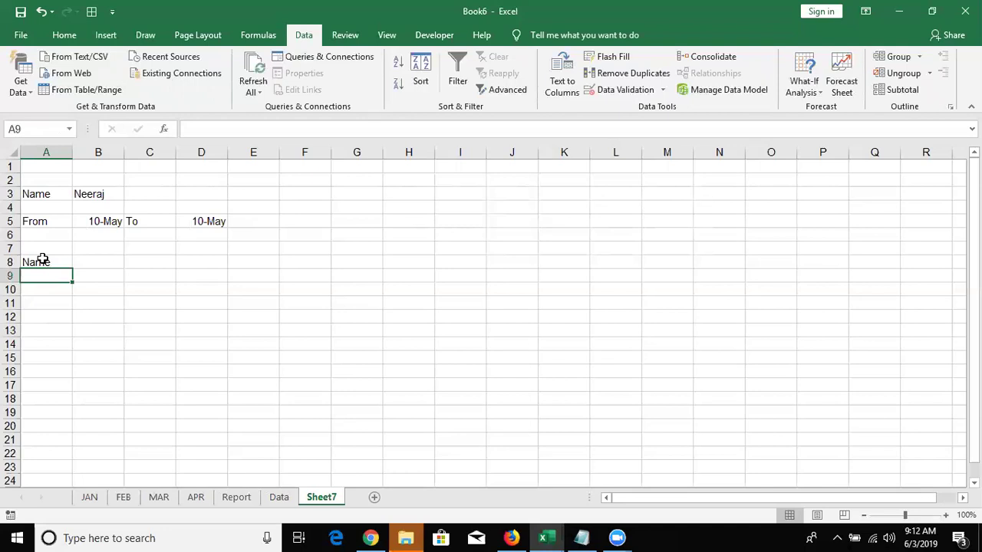
Start a VLOOKUP in A9 with B3 as the lookup value.
type("=v")
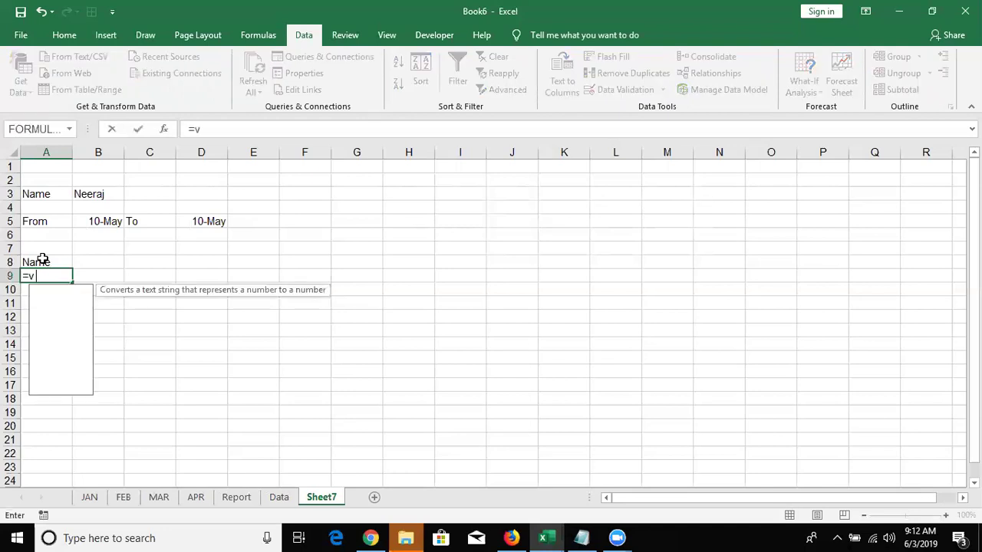
type("l")
key("Tab")
key("Up")
key("Up")
key("Up")
key("Up")
key("Up")
key("Up")
key("Right")
key("F8")
key("BackSpace")
key("BackSpace")
key("BackSpace")
key("BackSpace")
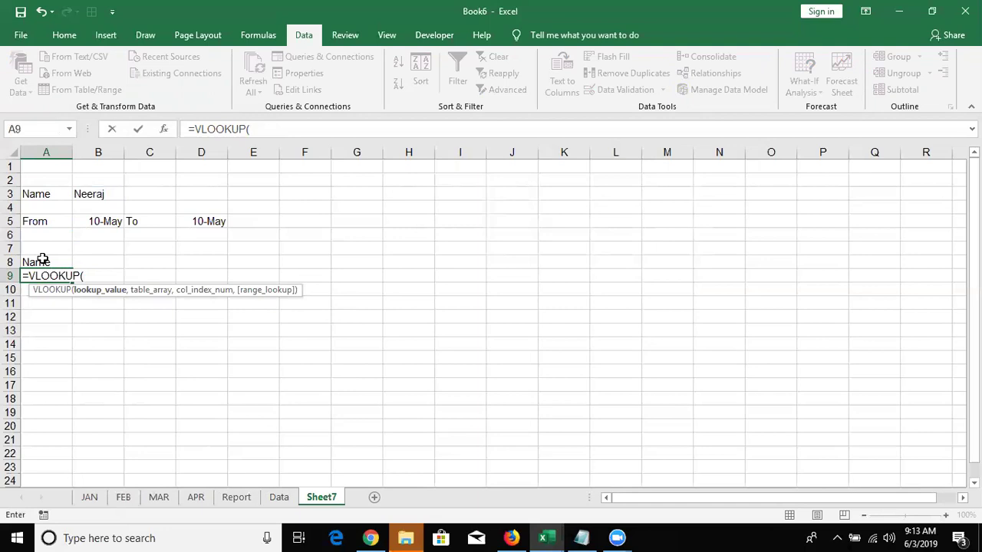
key("Up")
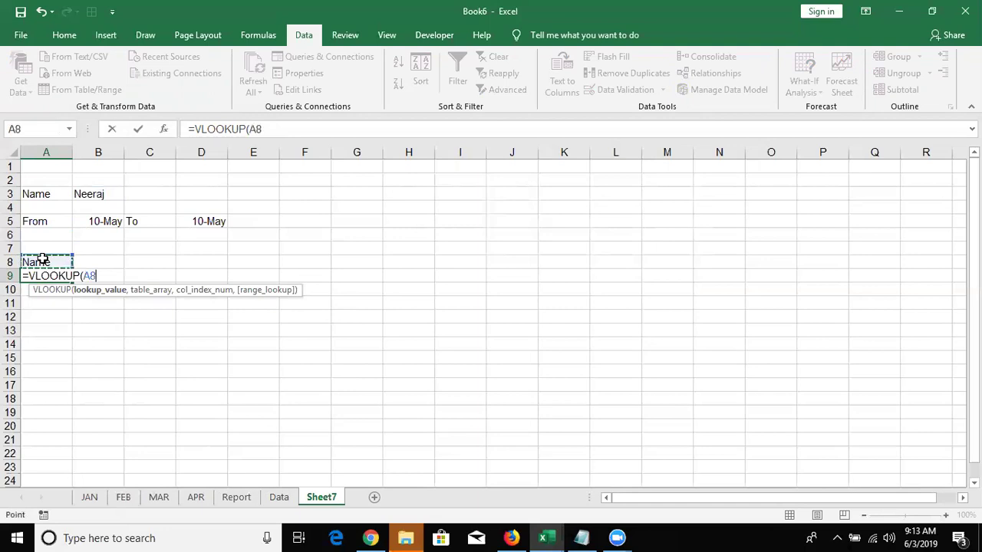
key("Up")
key("Up")
key("Up")
key("Up")
key("Up")
key("Right")
type(",")
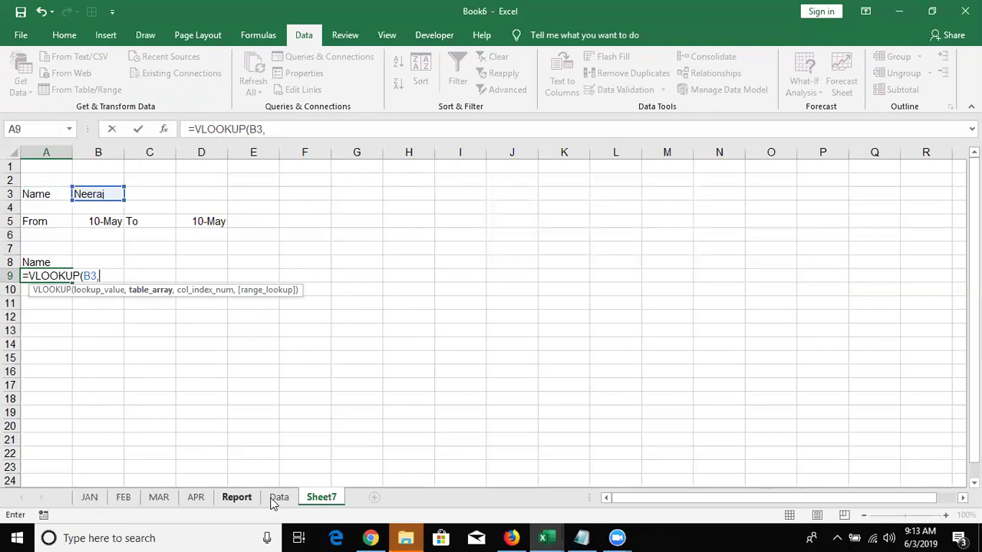
Complete it as =VLOOKUP(B3,Data!A:A,1,0) and enter the formula.
left_click(278, 497)
left_click(56, 155)
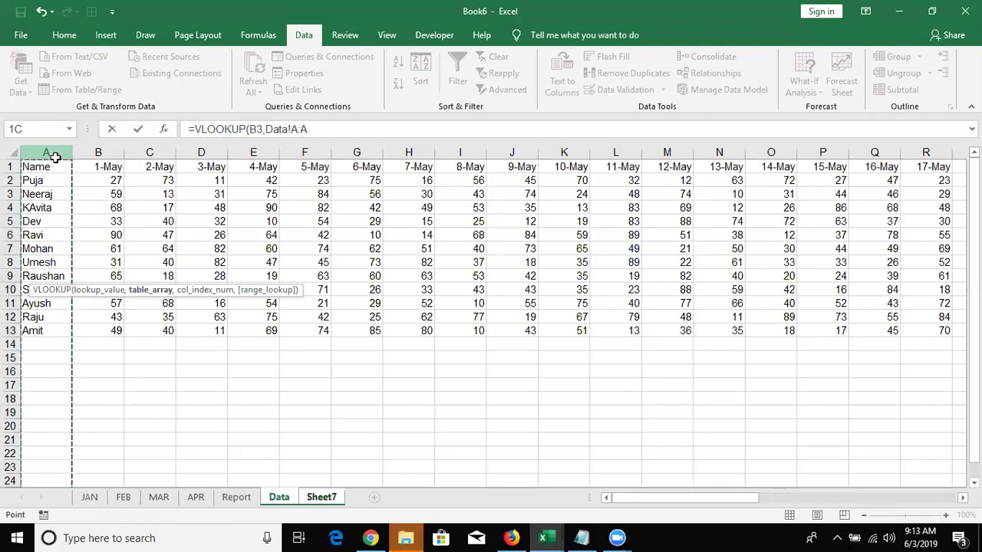
type(",1")
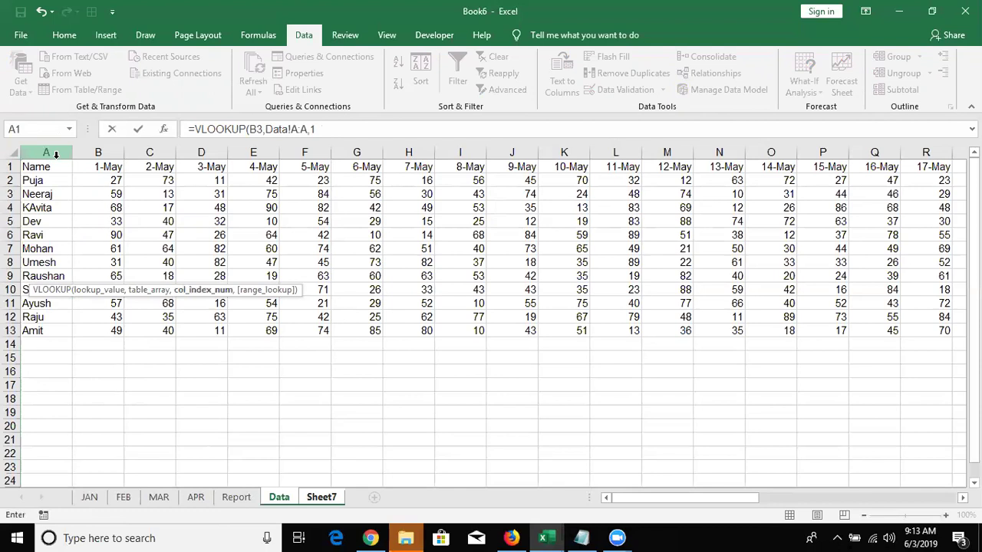
type(",0")
key("Return")
key("Up")
key("Right")
key("Up")
Link B8 to the From date with =B5.
type("=")
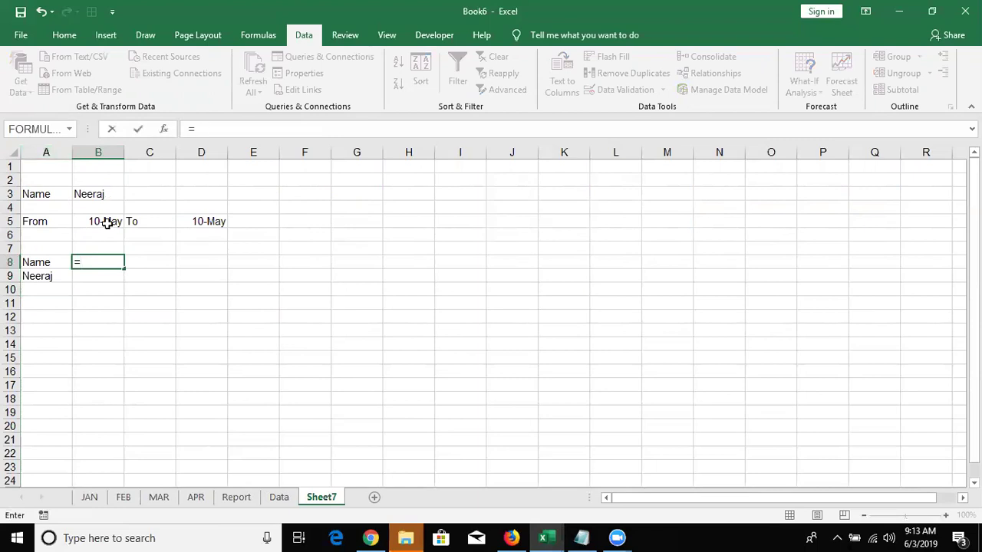
left_click(108, 222)
key("Return")
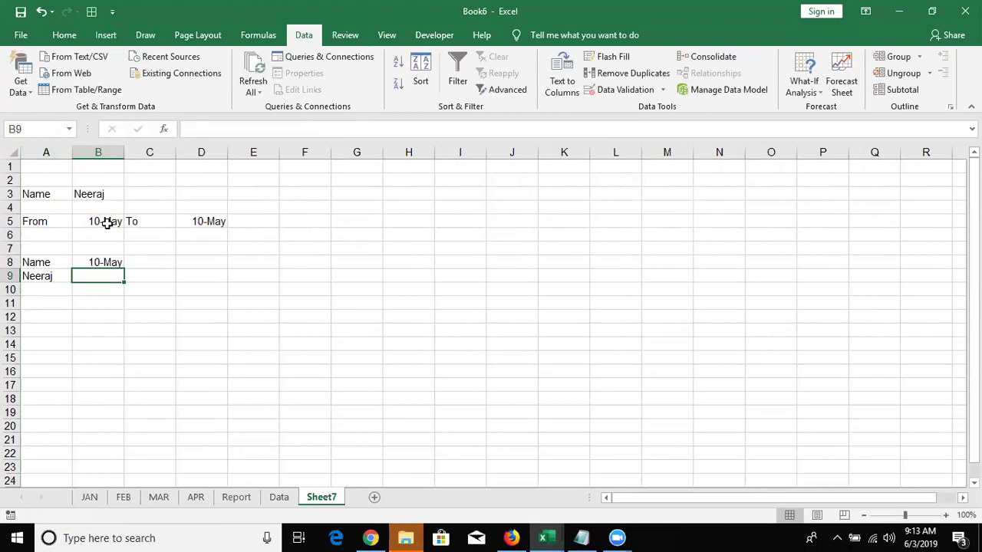
key("Up")
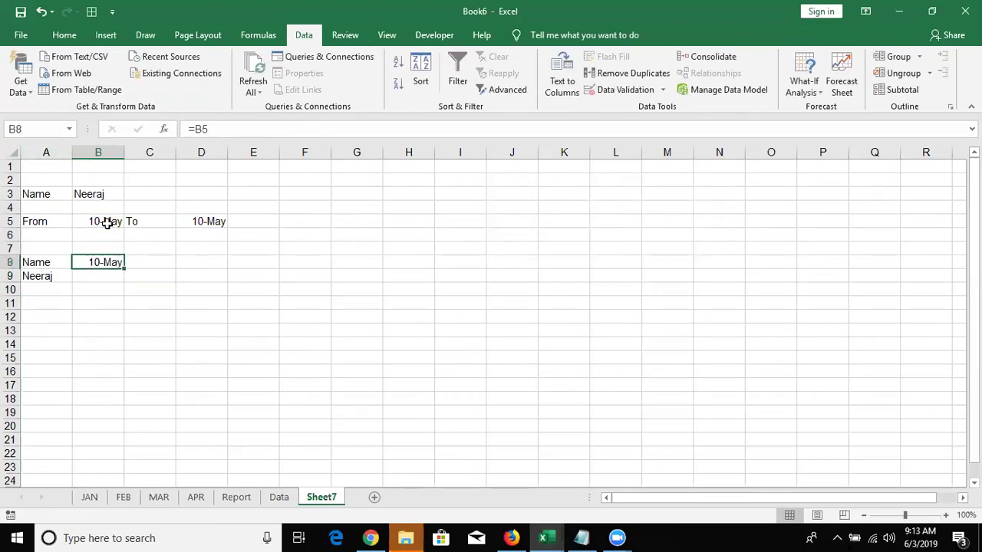
key("Right")
Enter =IF(B8+1>D5,"",B8+1) in C8 to show the next day up to the To date.
type("=")
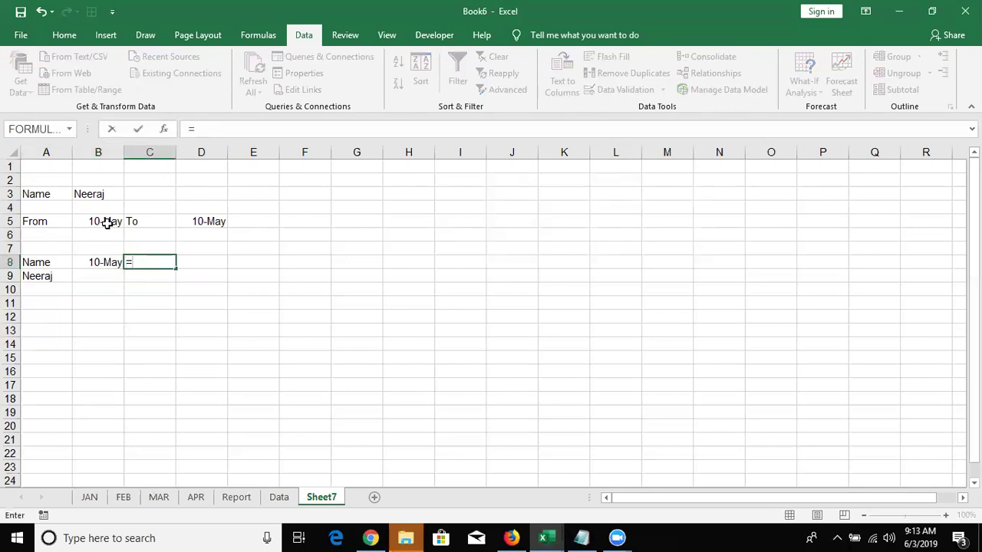
type("if(")
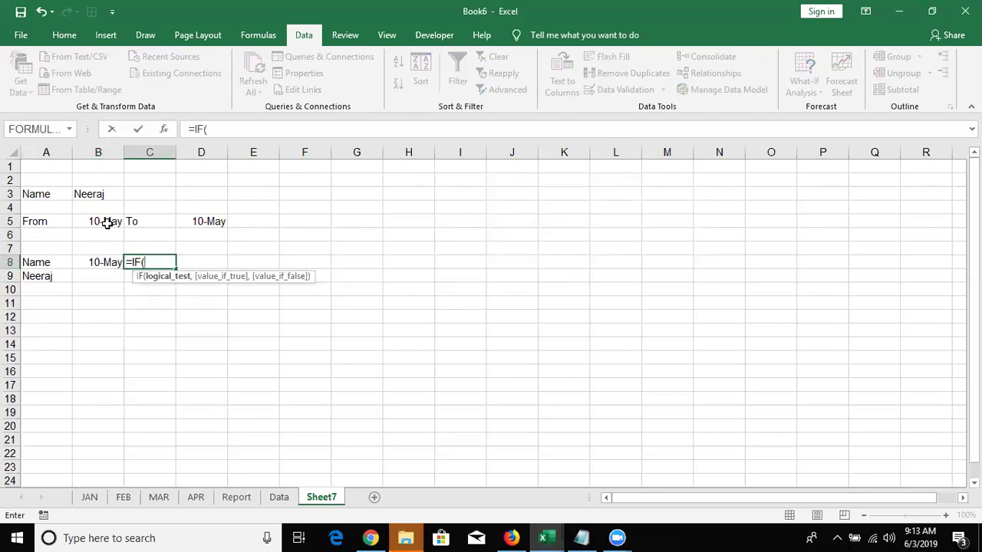
key("Left")
type("+1>")
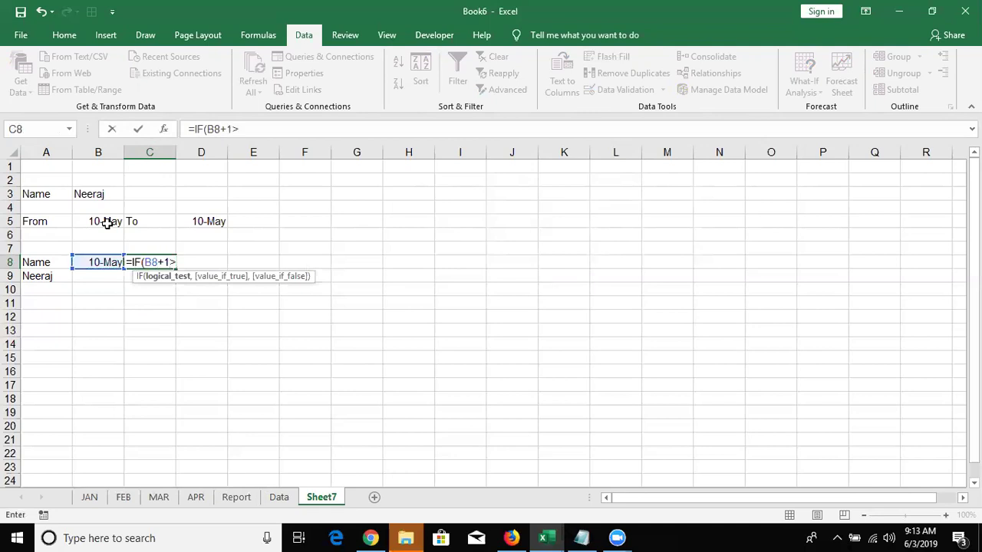
type("50")
key("BackSpace")
key("BackSpace")
left_click(195, 220)
type(",\"\",")
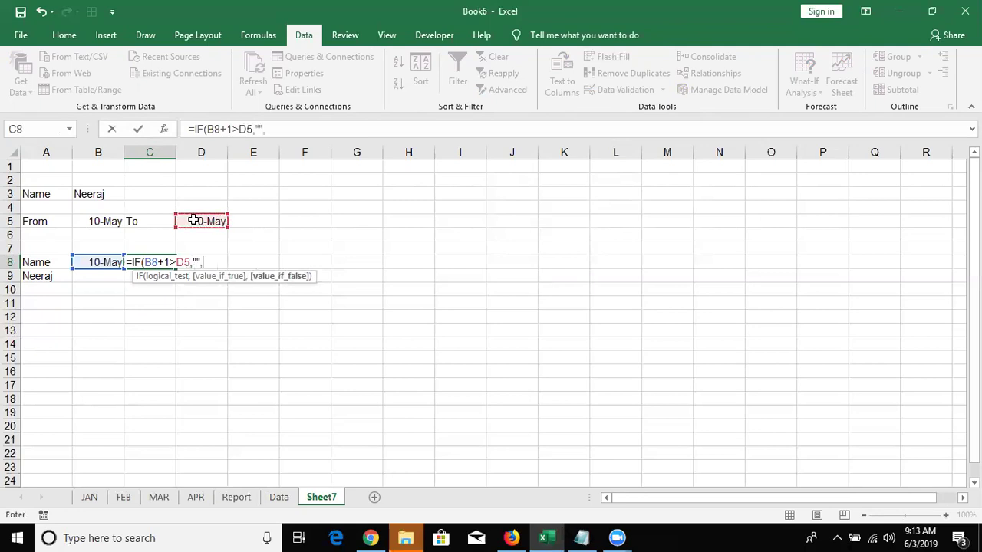
left_click(113, 261)
type("+1")
key("Return")
key("Up")
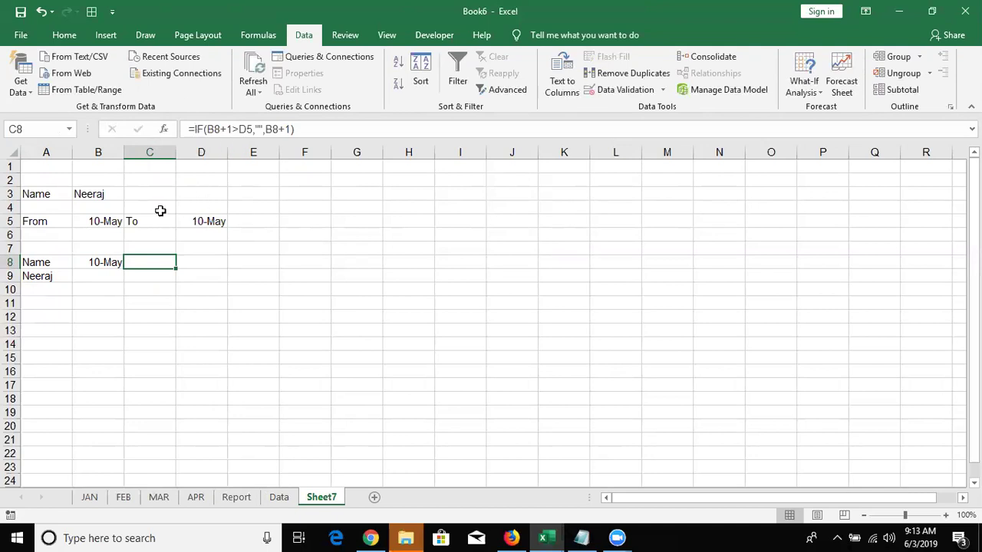
Wrap C8's formula in IFERROR with a "" fallback, accepting Excel's correction.
left_click(196, 129)
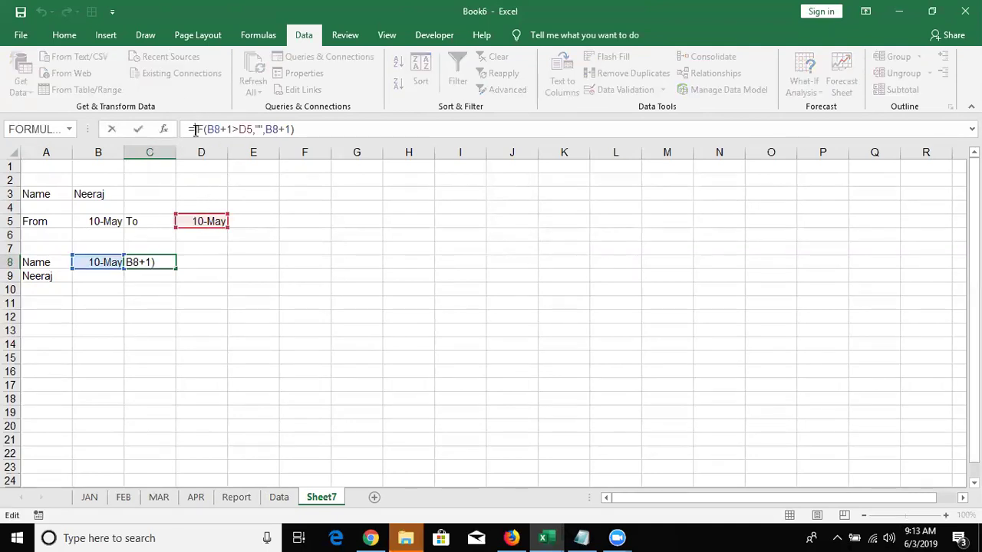
type("IF")
key("Down")
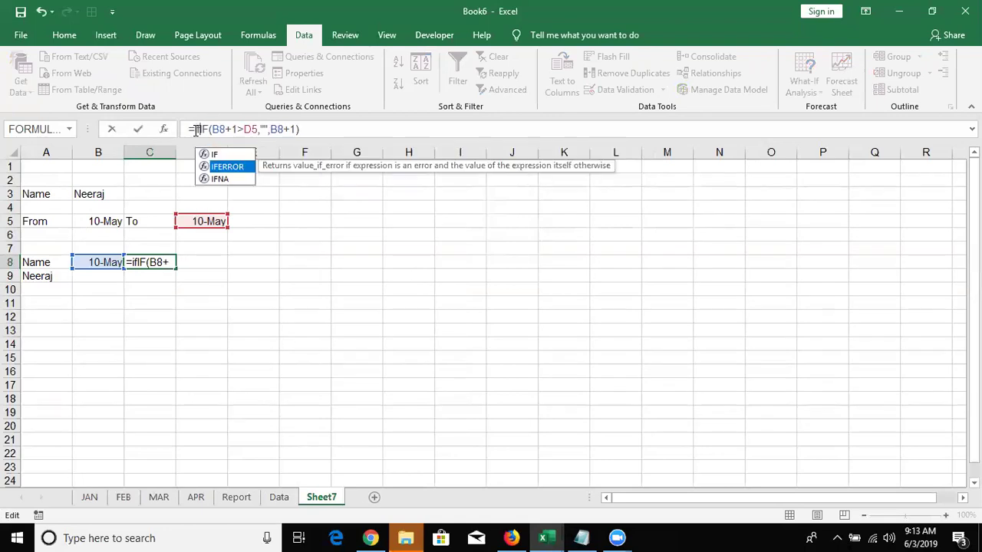
key("Tab")
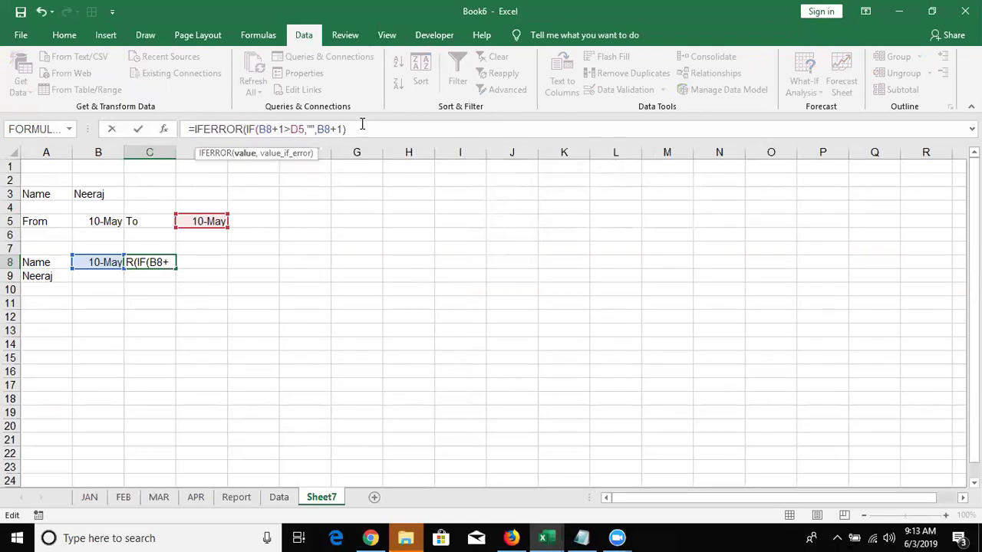
left_click(362, 126)
type(",\"\"")
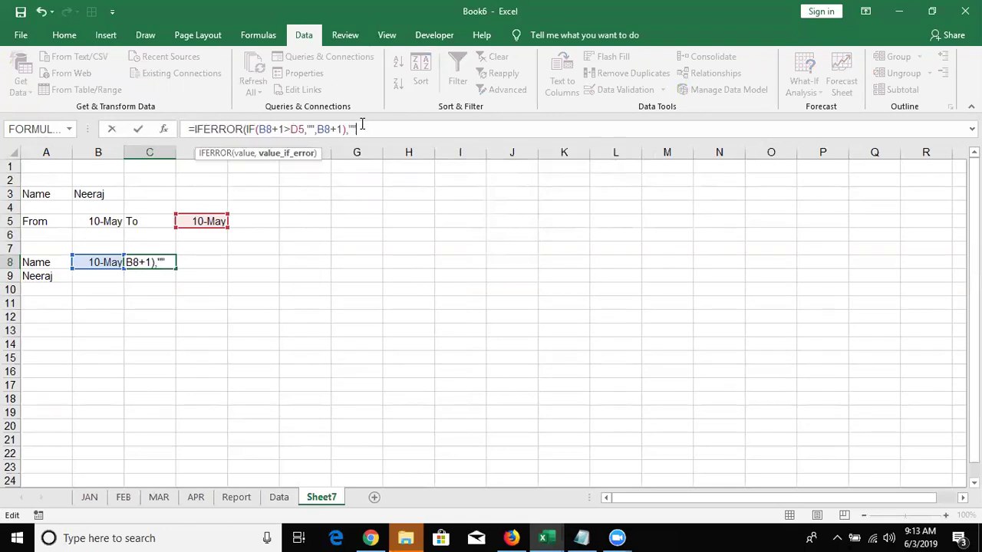
key("Return")
key("Left")
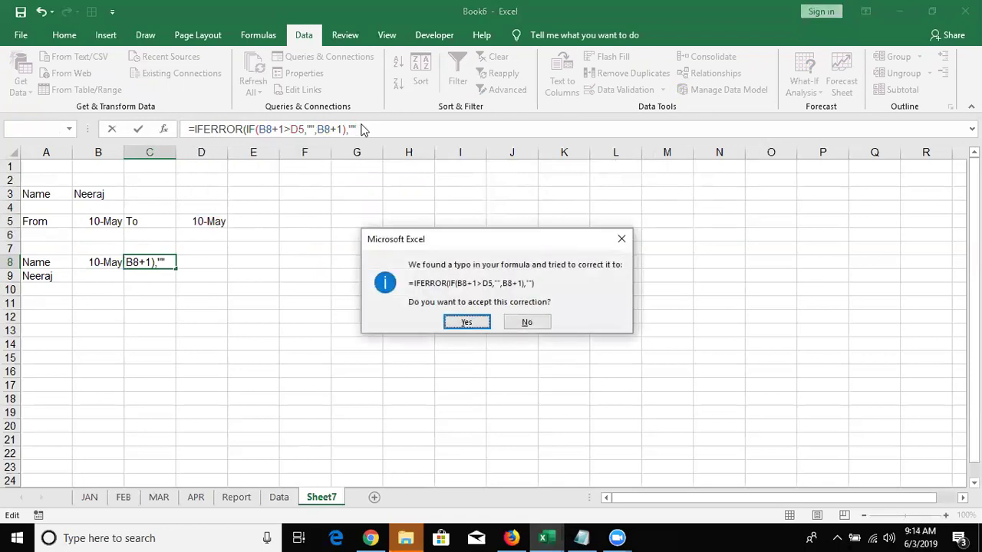
key("Return")
key("Up")
Change the To date in D5 to 15-May.
key("Right")
key("Up")
key("Up")
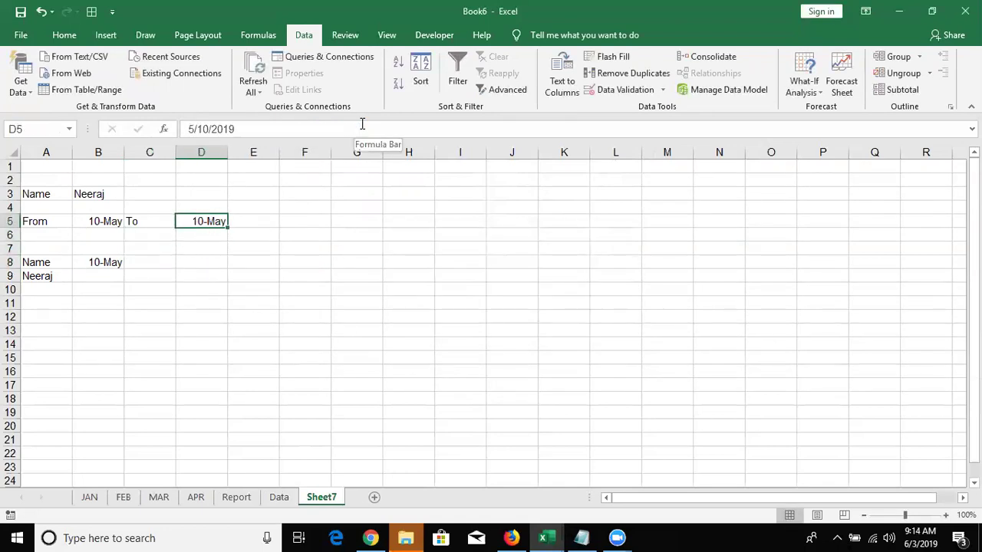
type("5/15")
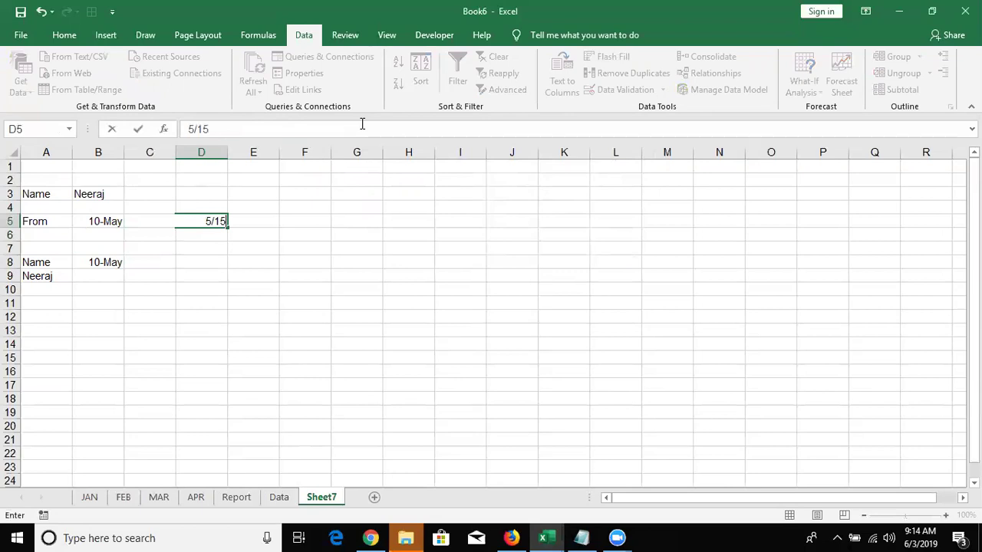
key("Return")
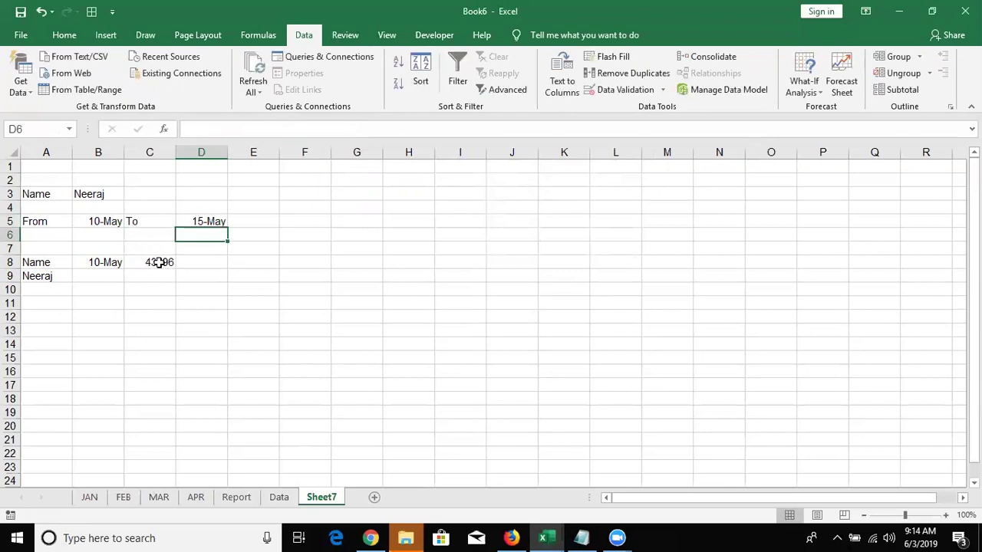
Lock D5 as $D$5 in C8's formula and fill it across C8:O8.
left_click(159, 262)
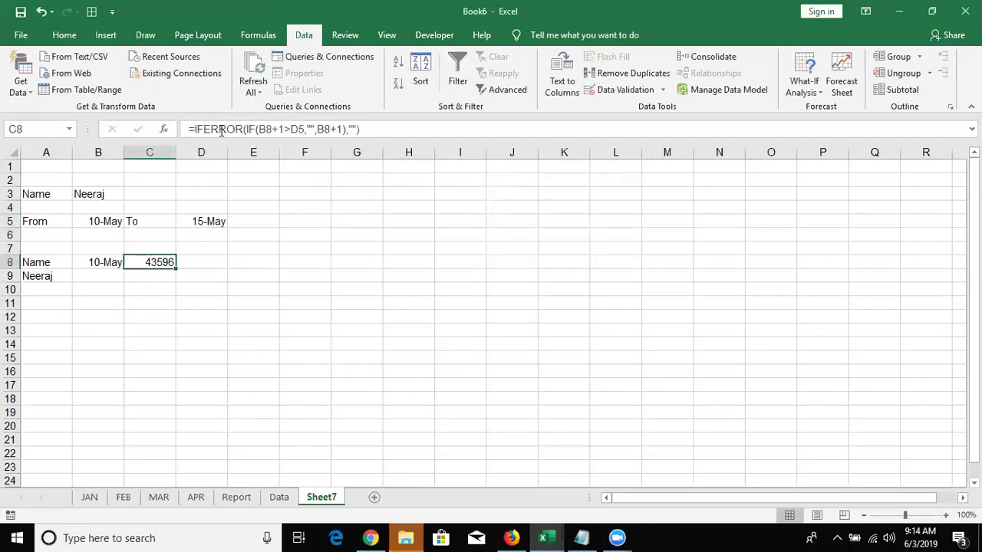
left_click(298, 130)
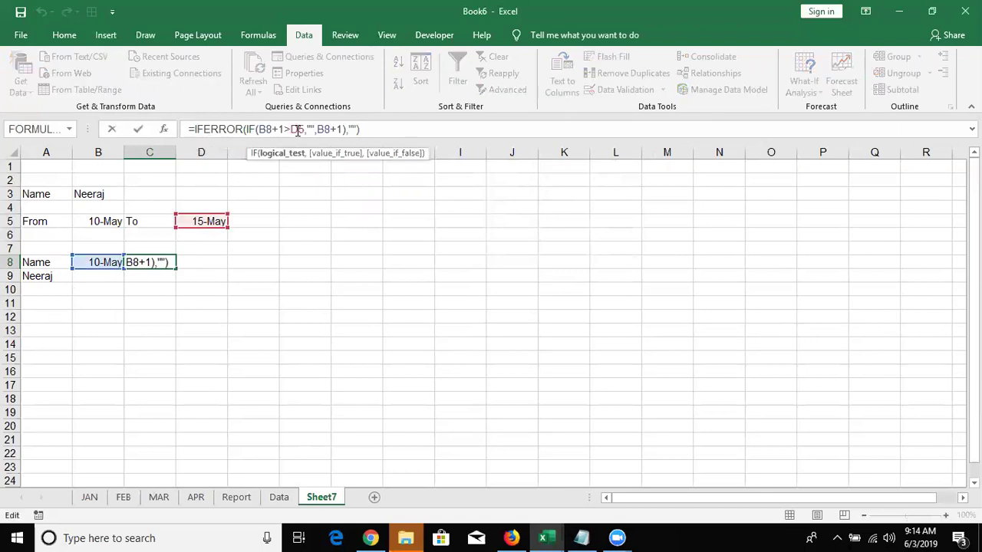
key("F4")
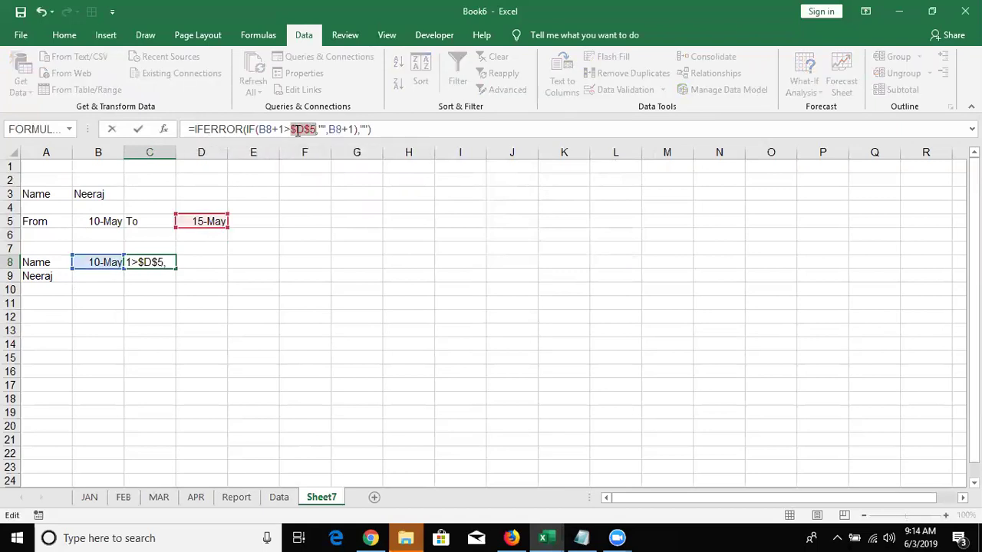
key("ctrl+Return")
key("shift+Right")
key("shift+Right")
key("shift+Right")
key("shift+Right")
key("shift+Right")
key("shift+Right")
key("shift+Right")
key("shift+Right")
key("shift+Right")
key("shift+Right")
key("shift+Right")
key("shift+Right")
key("shift+Right")
key("shift+Right")
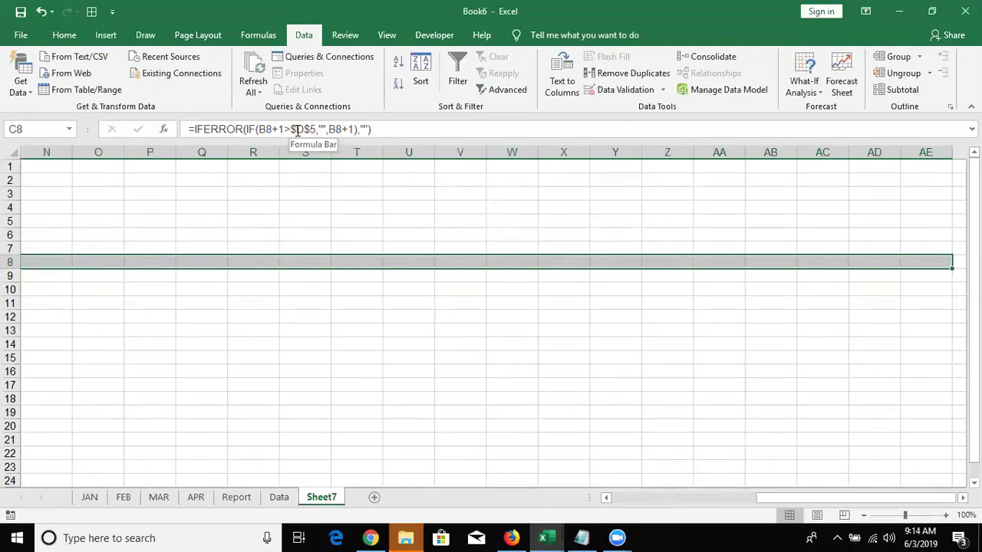
key("ctrl+r")
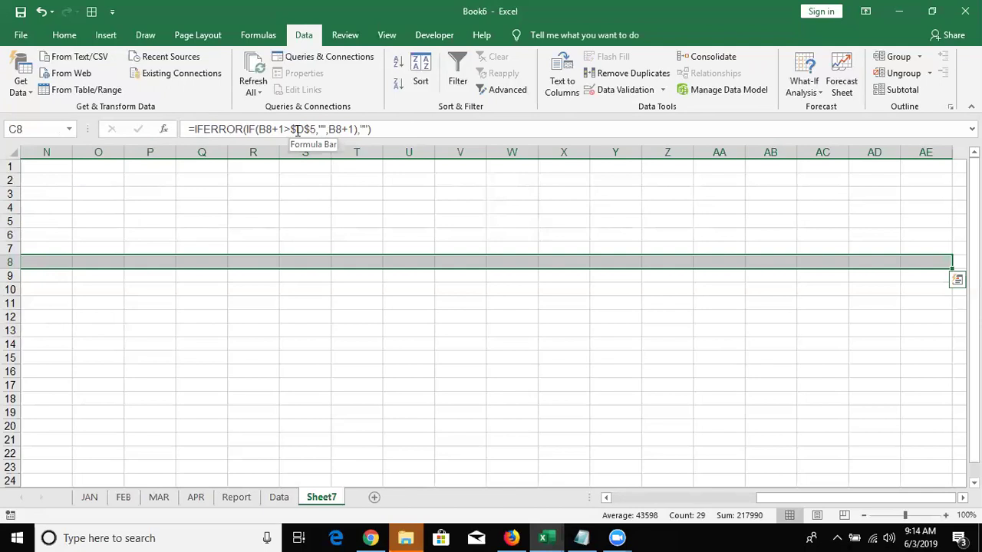
key("ctrl+BackSpace")
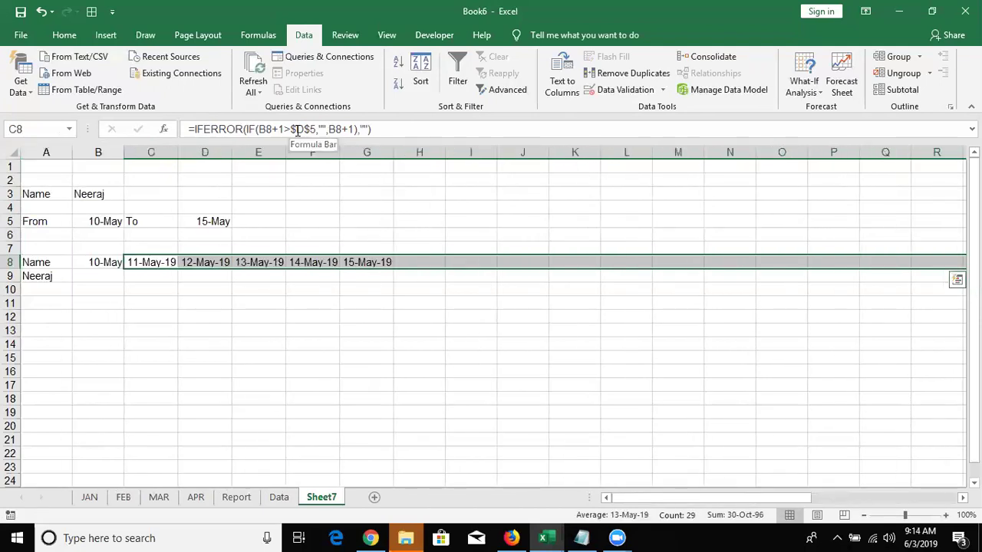
key("Left")
key("Left")
Start a VLOOKUP in B9 looking up A9 in the Data!A:AP table.
key("Down")
key("Right")
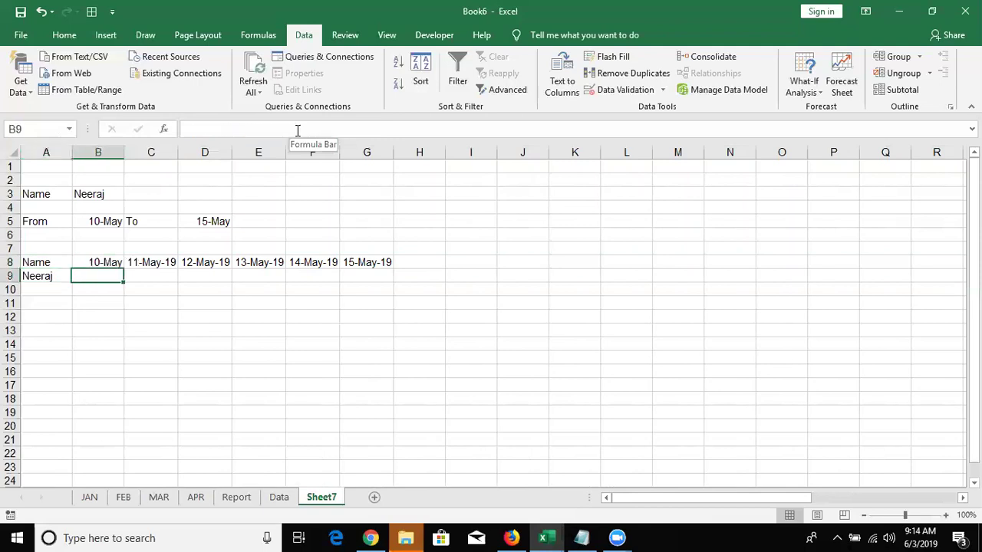
type("=vl")
key("Tab")
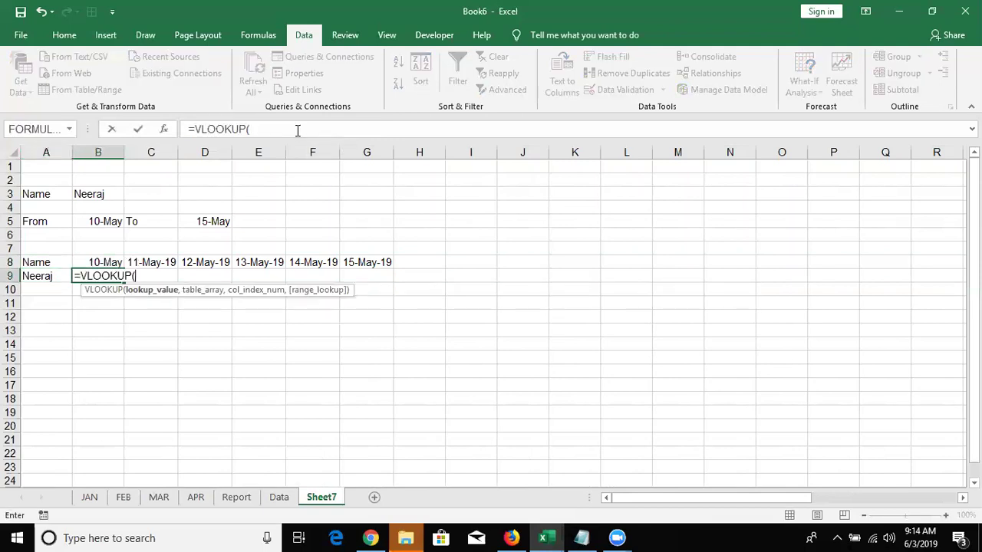
key("Left")
type(",")
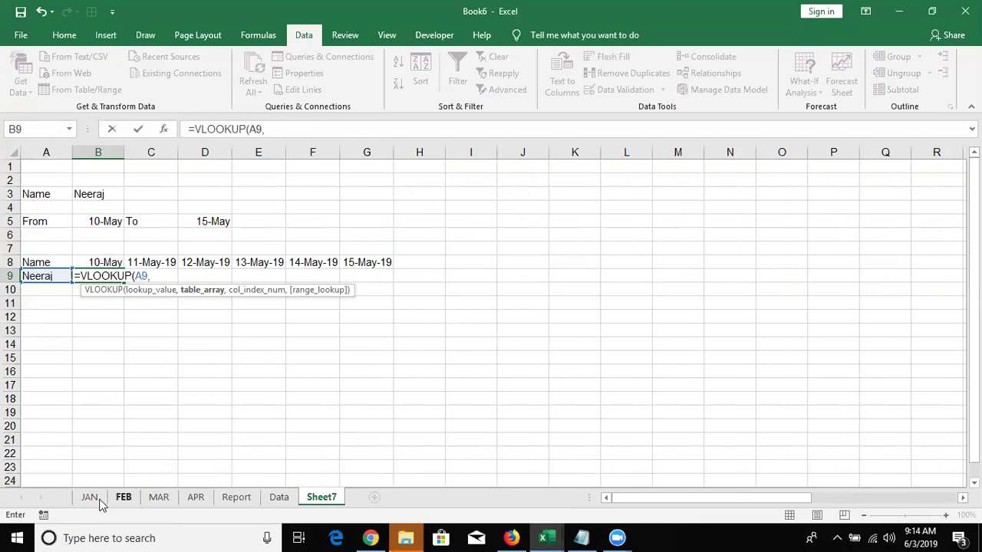
left_click(263, 495)
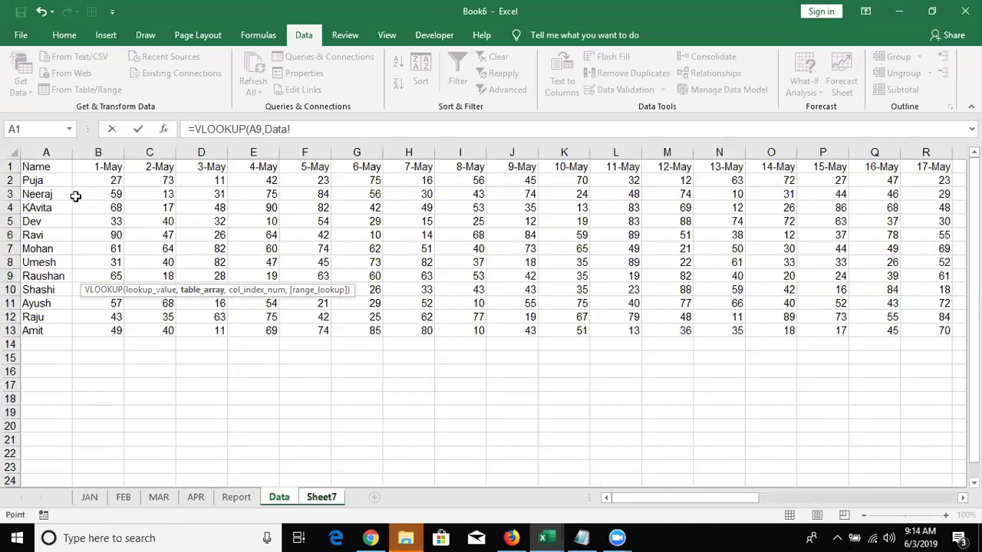
left_click(67, 152)
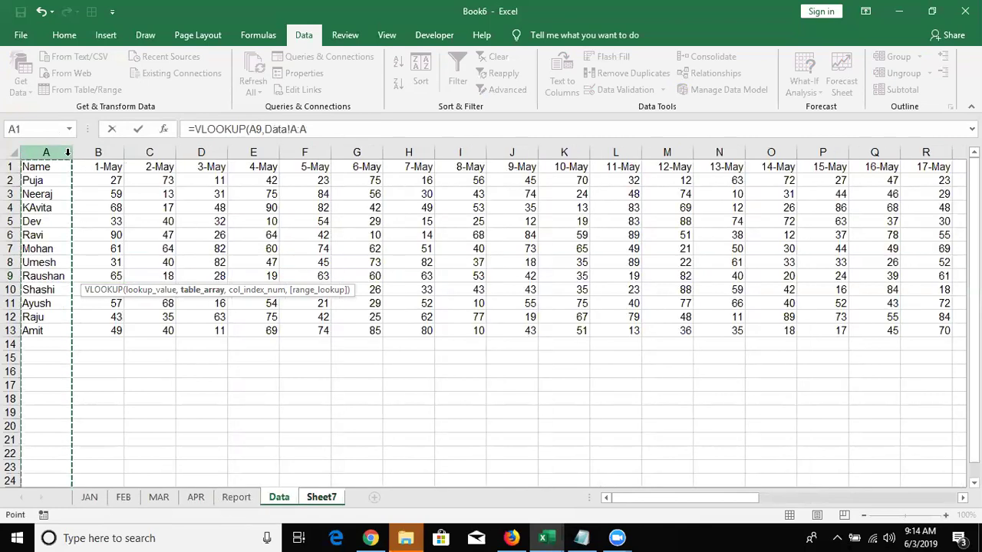
key("ctrl+shift+Right")
Use MATCH(B8,Data!1:1,0) as the column index with exact match.
type("P,")
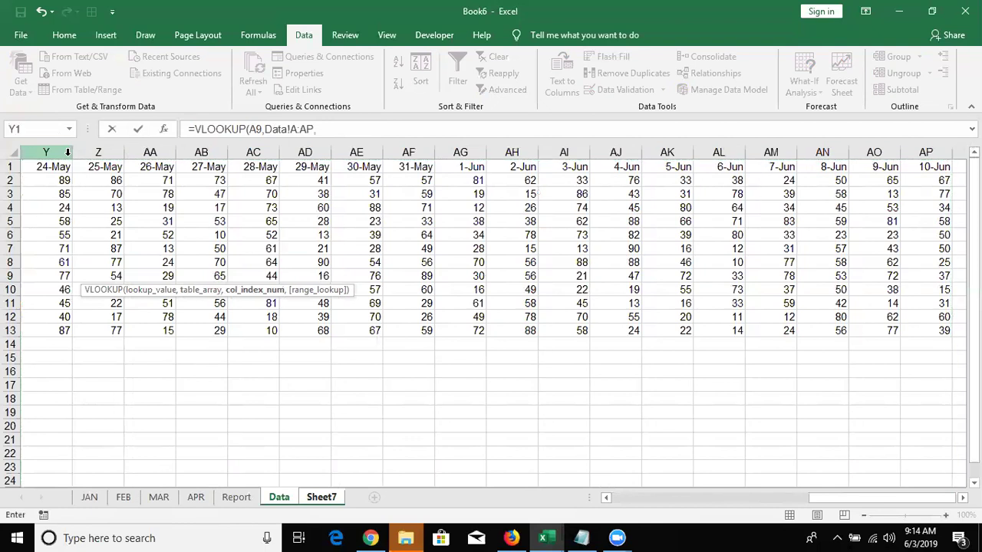
type("mat")
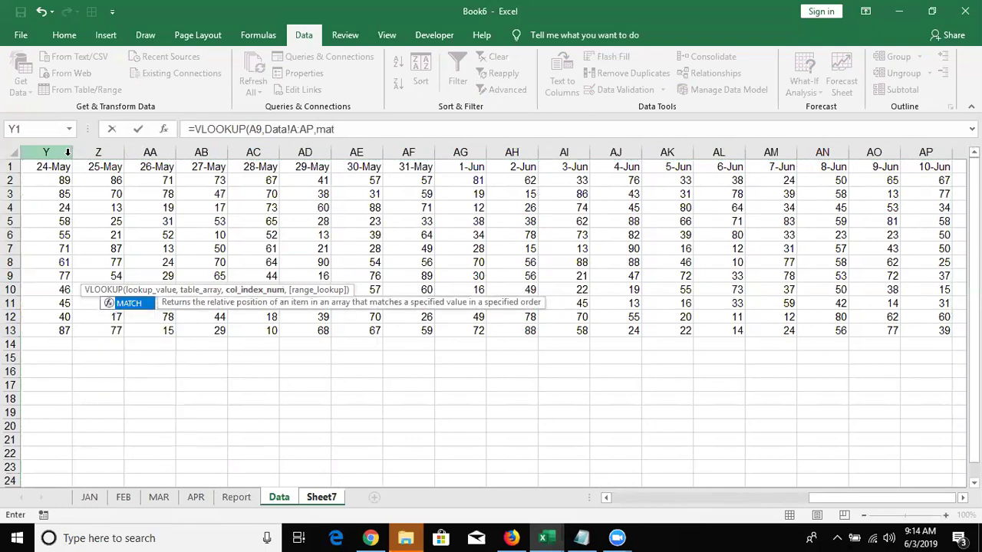
key("Tab")
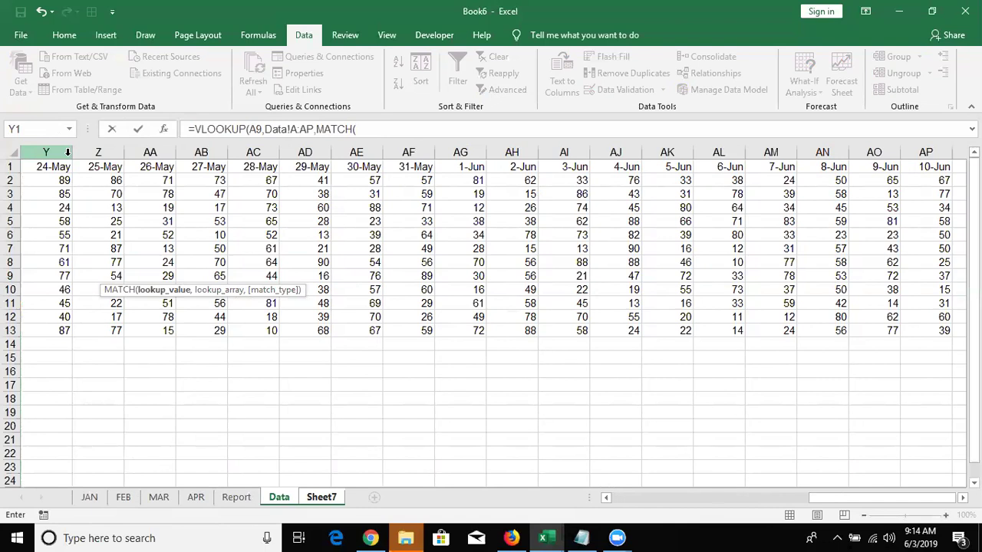
type("b")
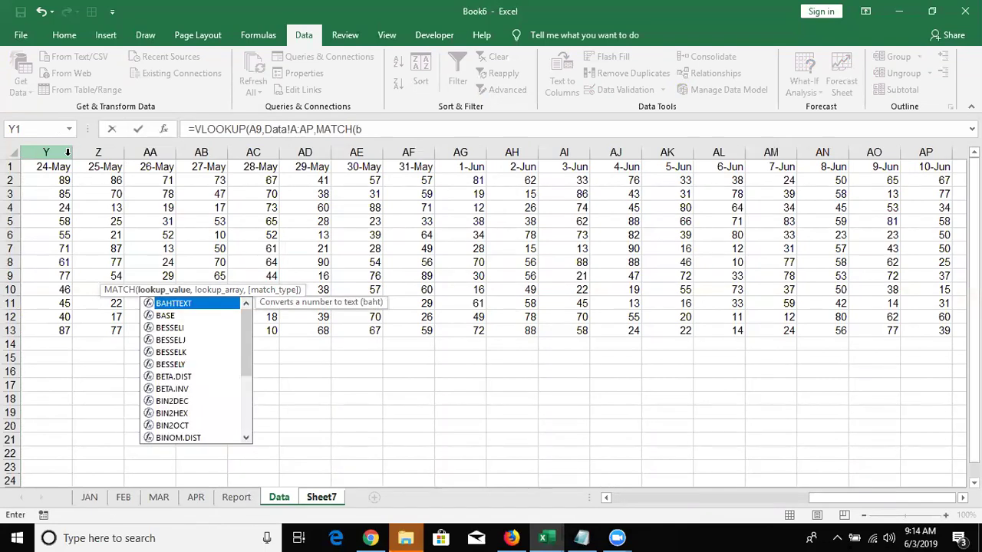
type("8,")
left_click(46, 166)
left_click(7, 166)
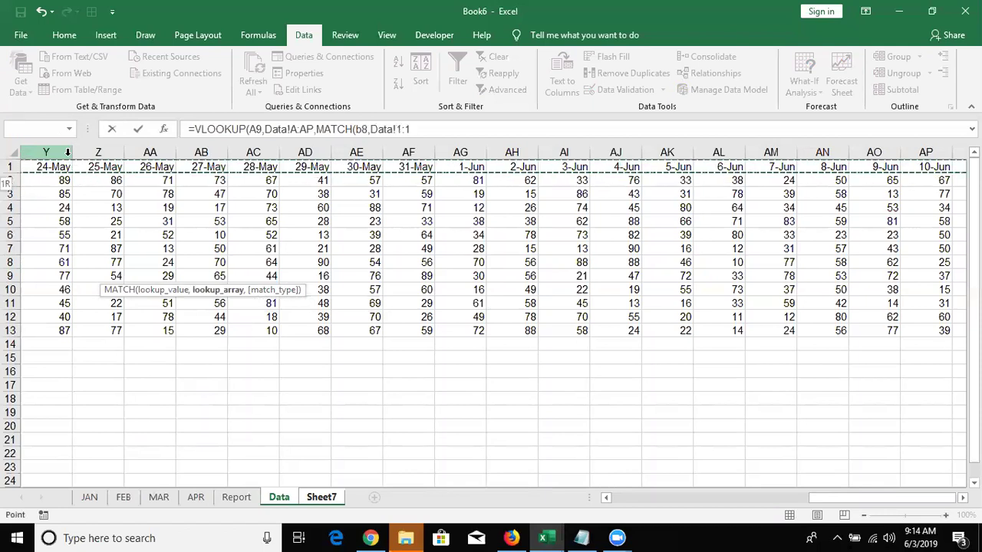
type(",0")
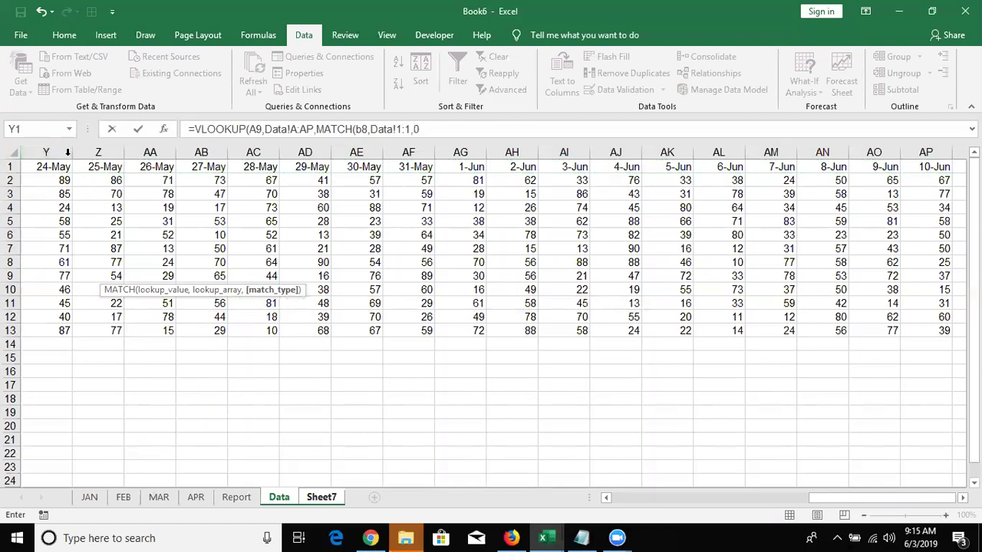
type("),0)")
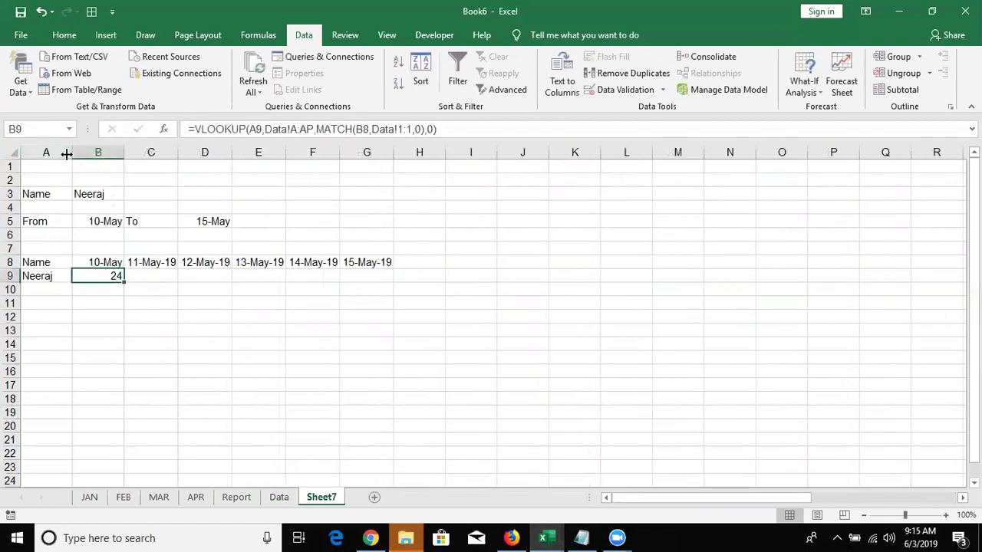
left_click(236, 129)
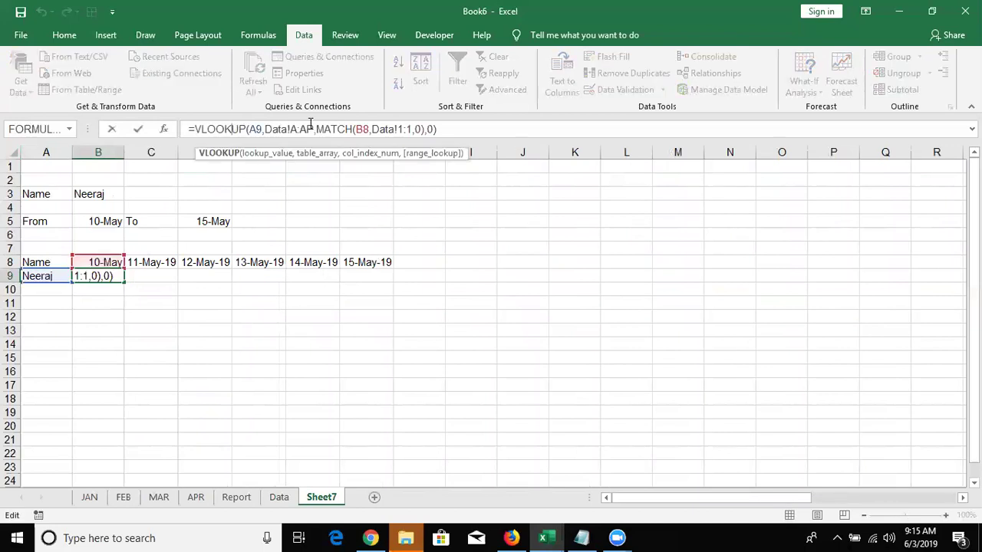
left_click(85, 273)
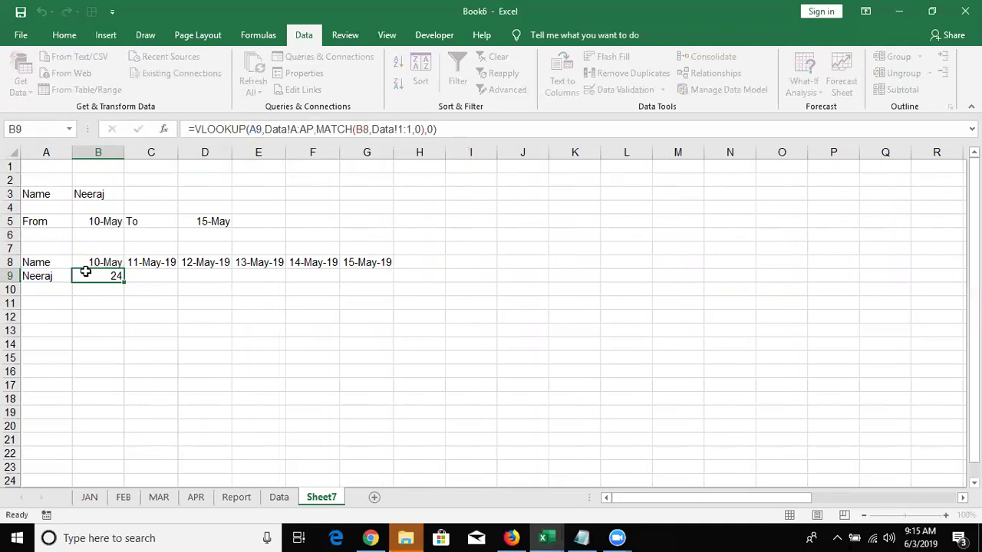
left_click(278, 497)
left_click(268, 164)
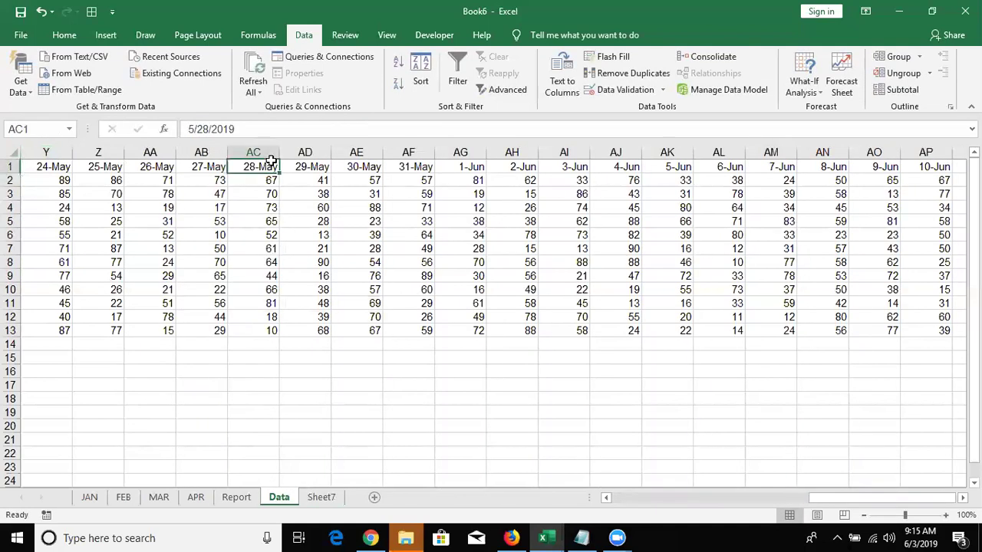
key("ctrl+Home")
key("shift+Right")
key("shift+Right")
key("shift+Right")
key("shift+Right")
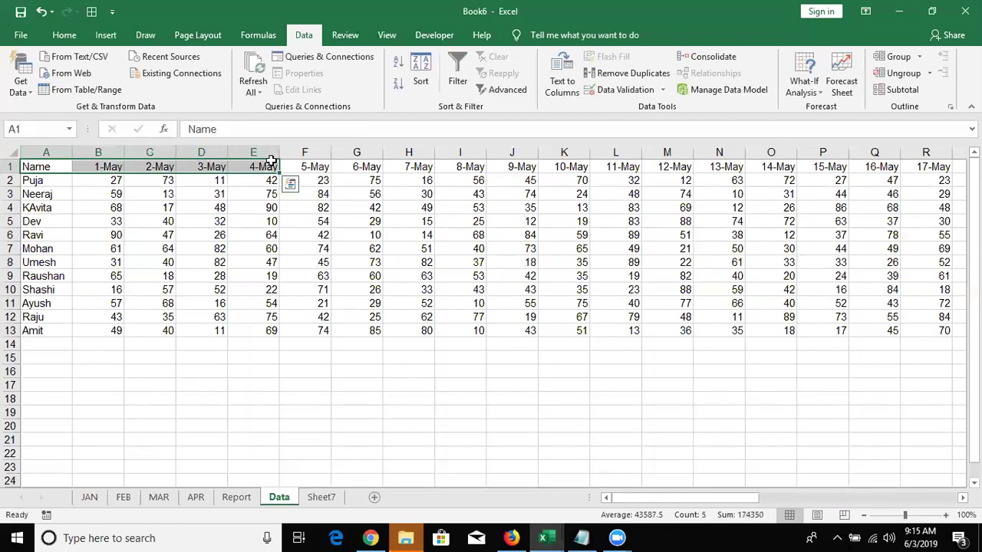
left_click(332, 497)
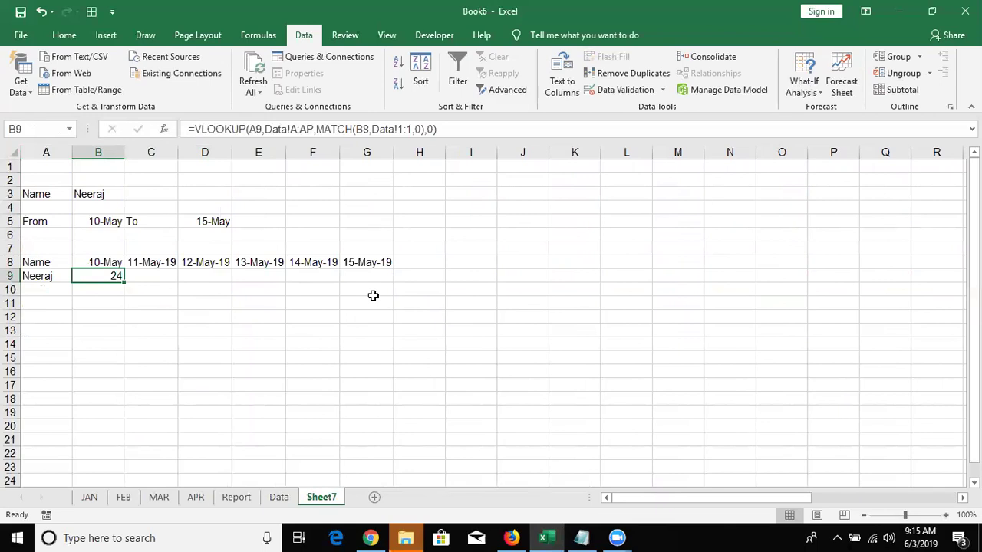
left_click(256, 131)
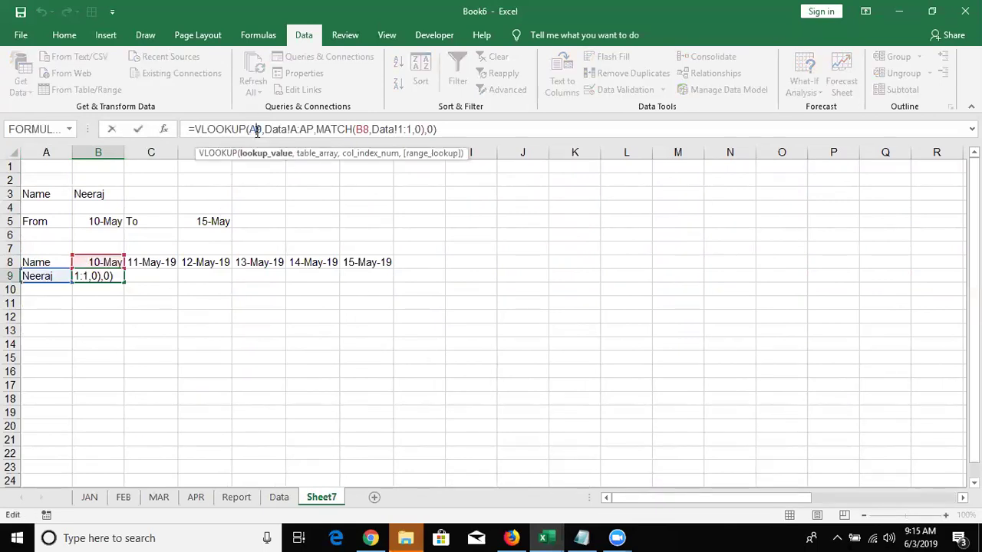
Lock B9's references as $A9, Data!$A:$AP, B$8 and Data!$1:$1.
double_click(257, 130)
type("$")
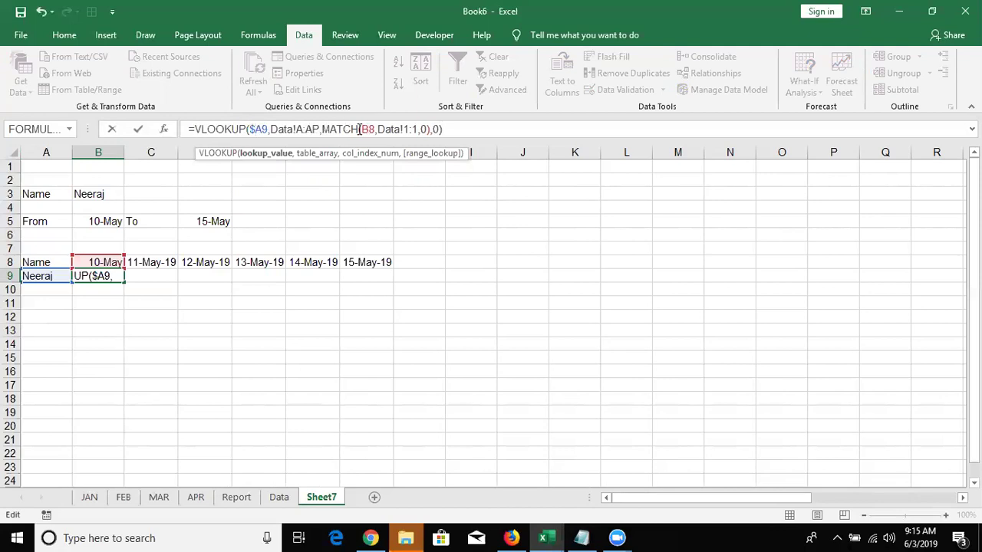
left_click(310, 129)
key("F4")
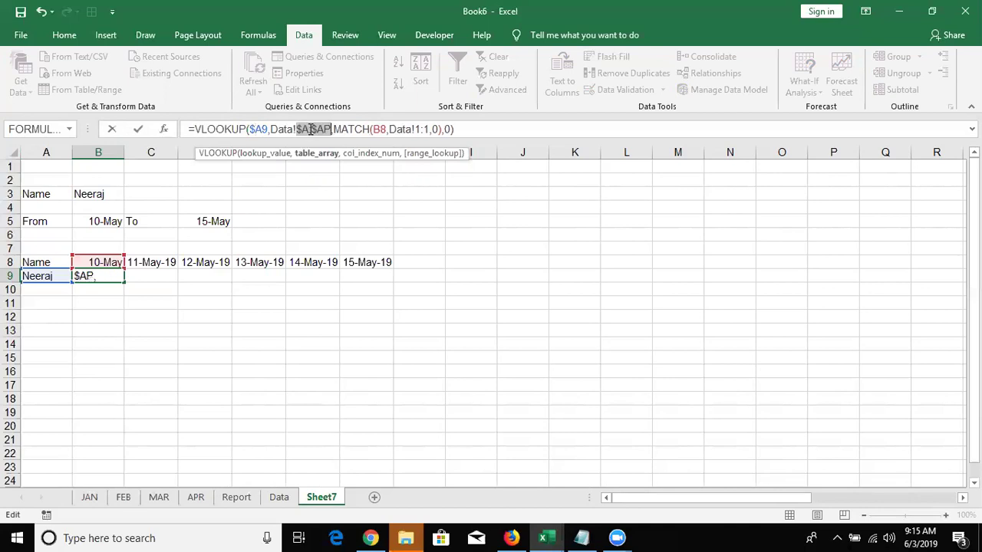
left_click(384, 128)
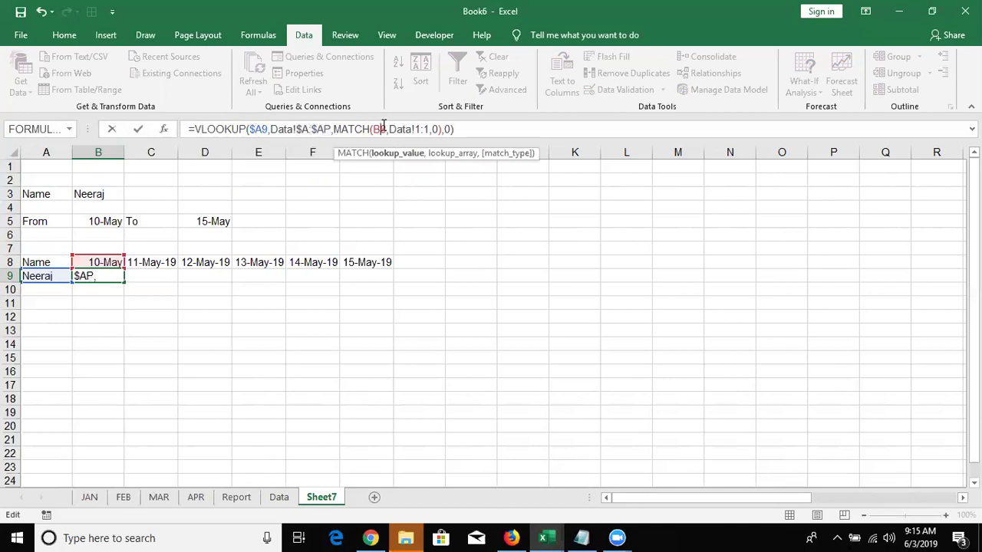
type("$")
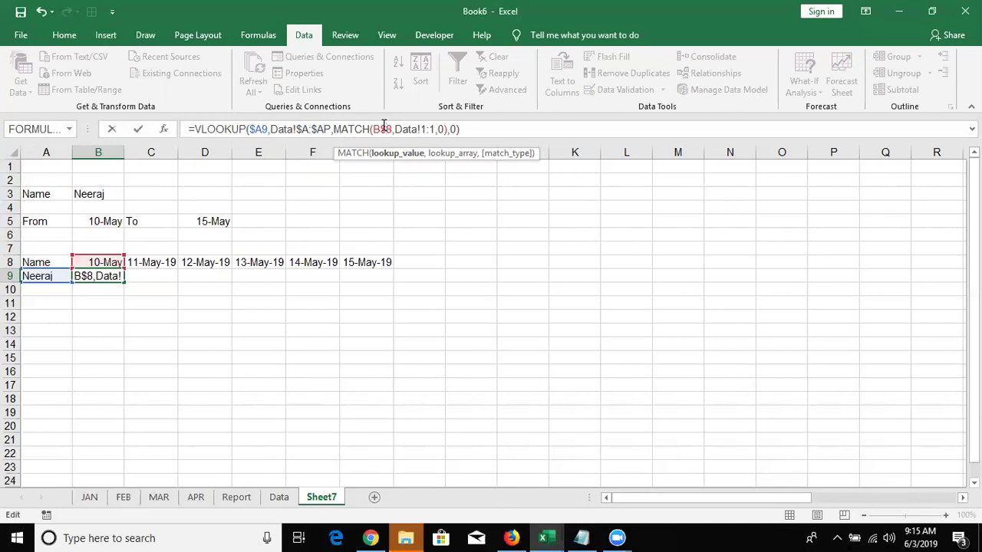
key("Left")
key("Escape")
left_click(434, 130)
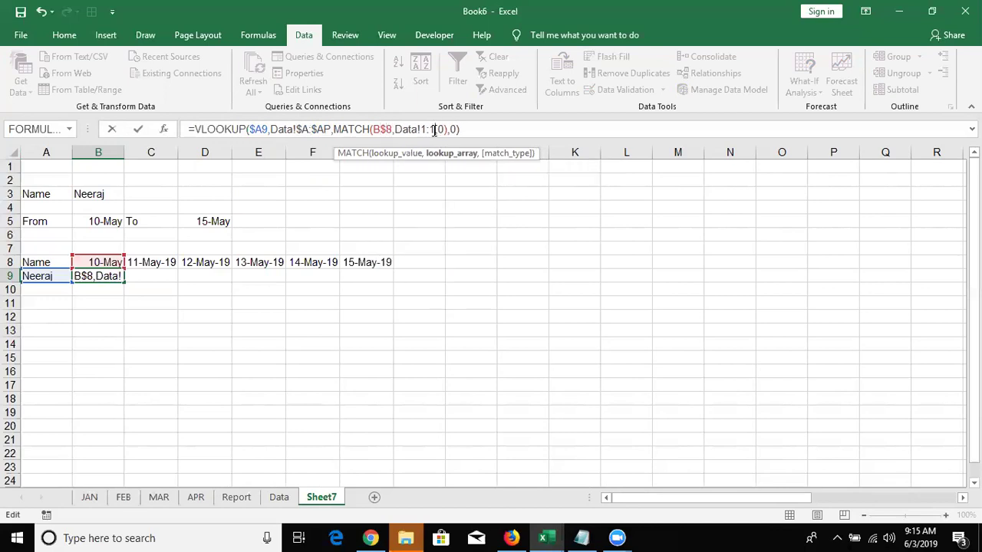
key("F4")
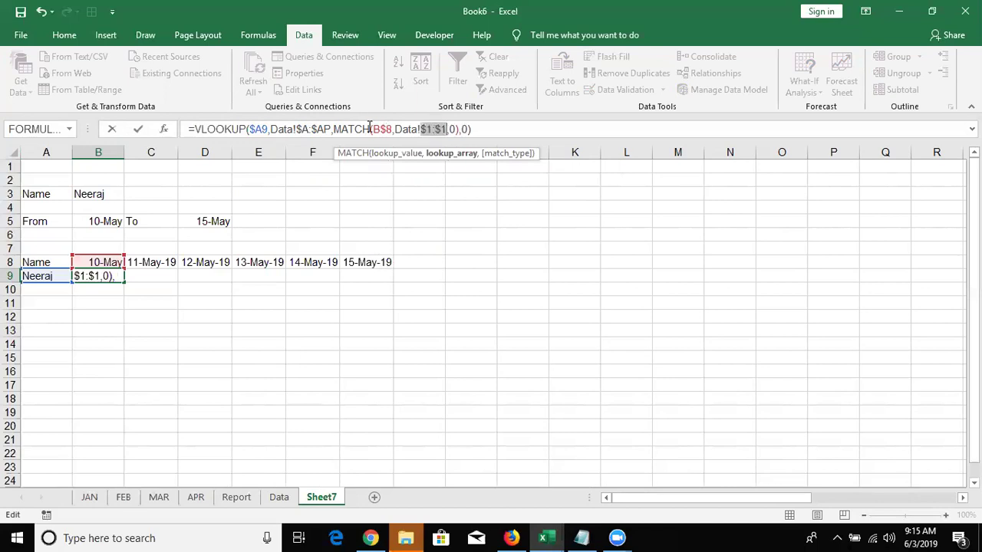
Wrap the lookup in IFERROR with a "" fallback so B9 shows 24.
left_click(193, 131)
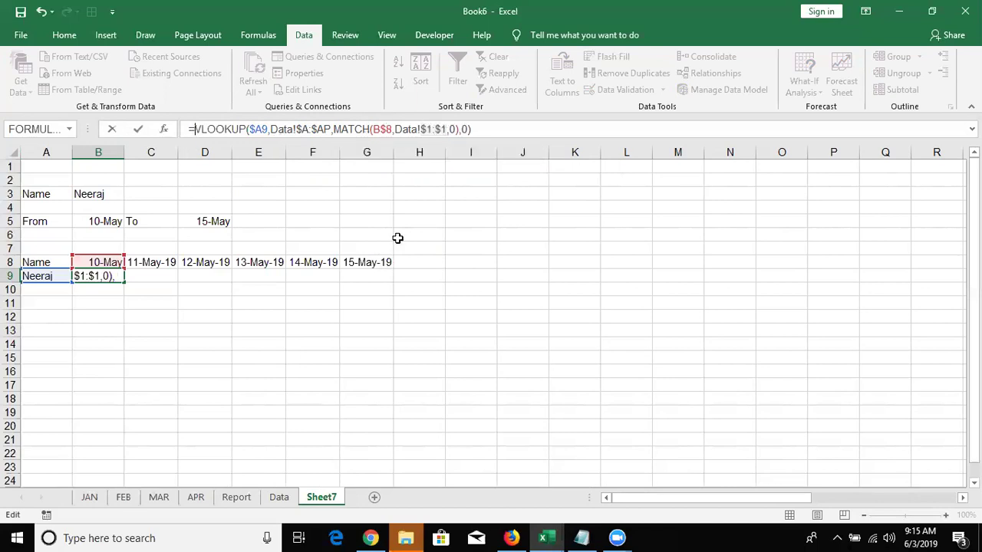
type("i")
key("Down")
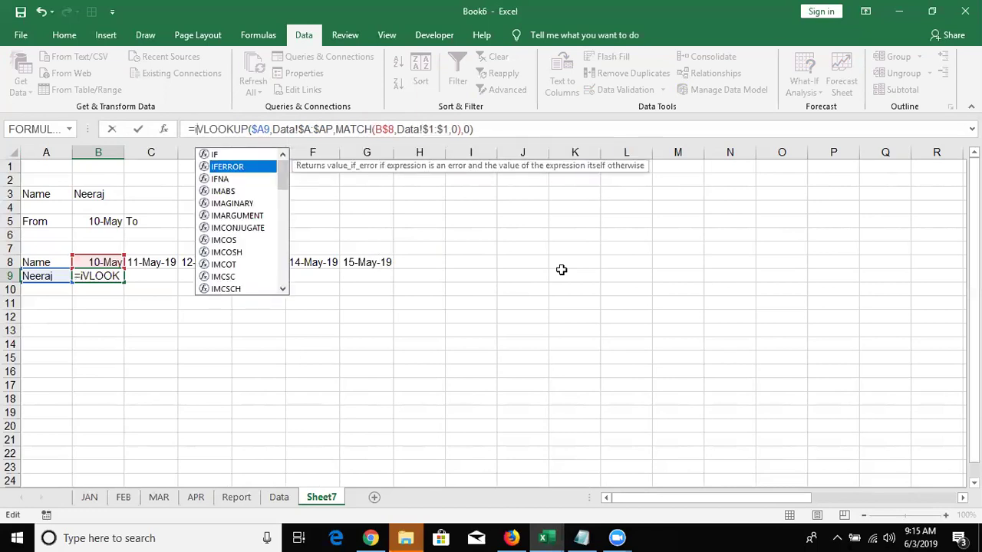
key("Tab")
left_click(552, 125)
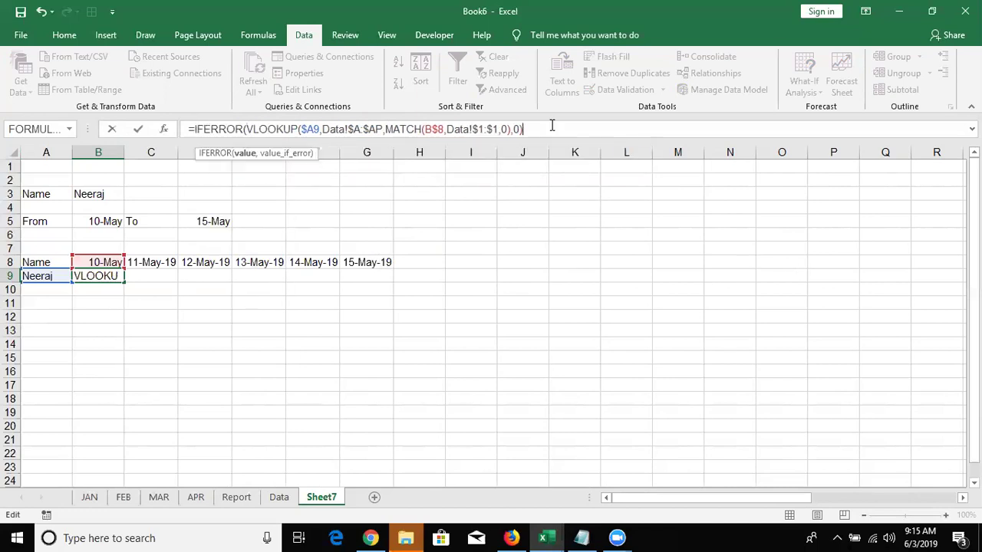
type(",\"\")")
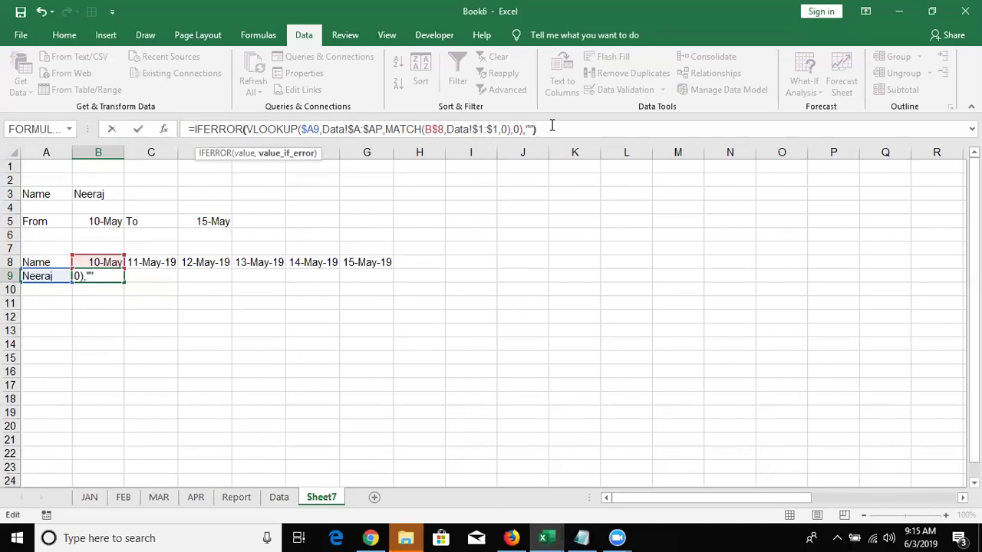
key("Return")
key("Up")
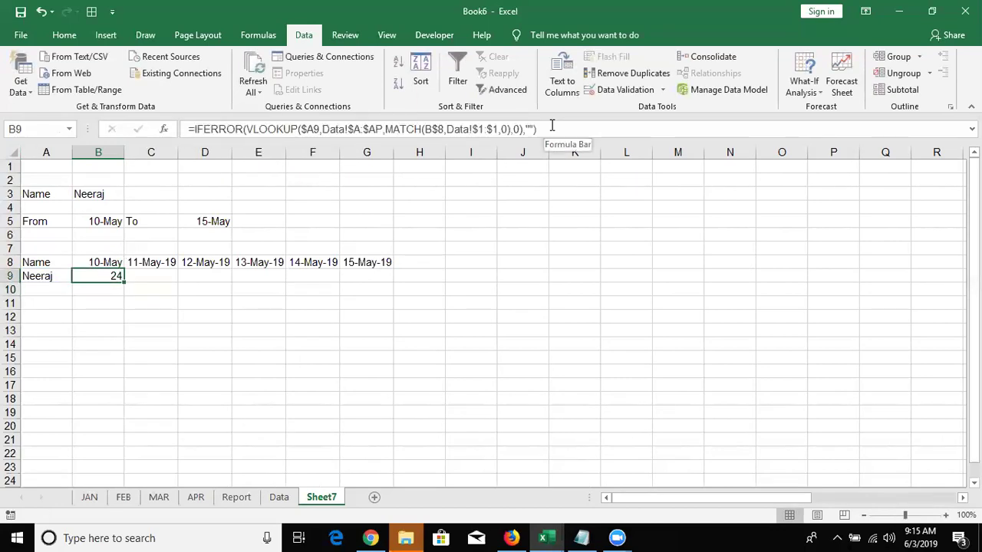
Select row 9 from B9 rightward and fill the B9 sales formula across it.
key("shift+Right")
key("ctrl+shift+Right")
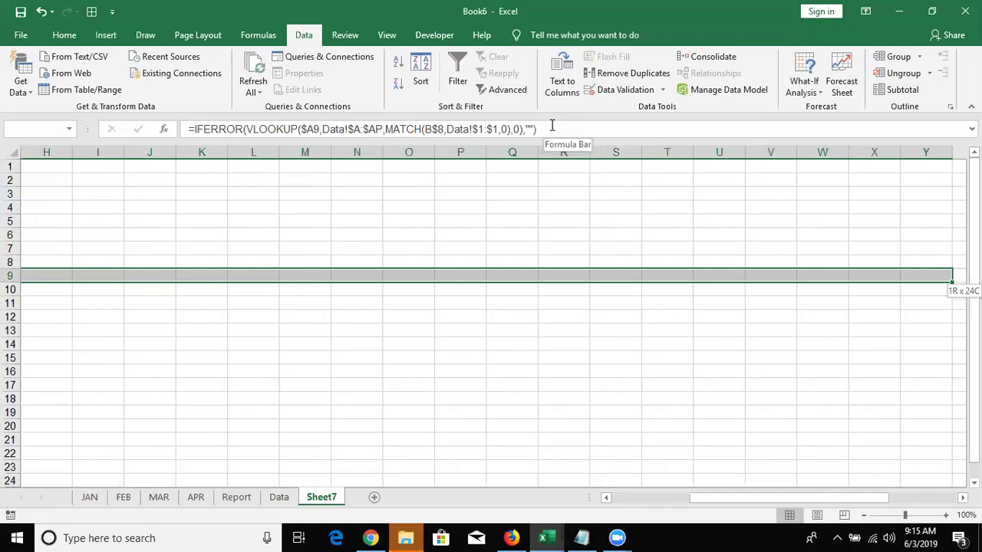
key("shift+Right")
key("shift+Right")
key("shift+Right")
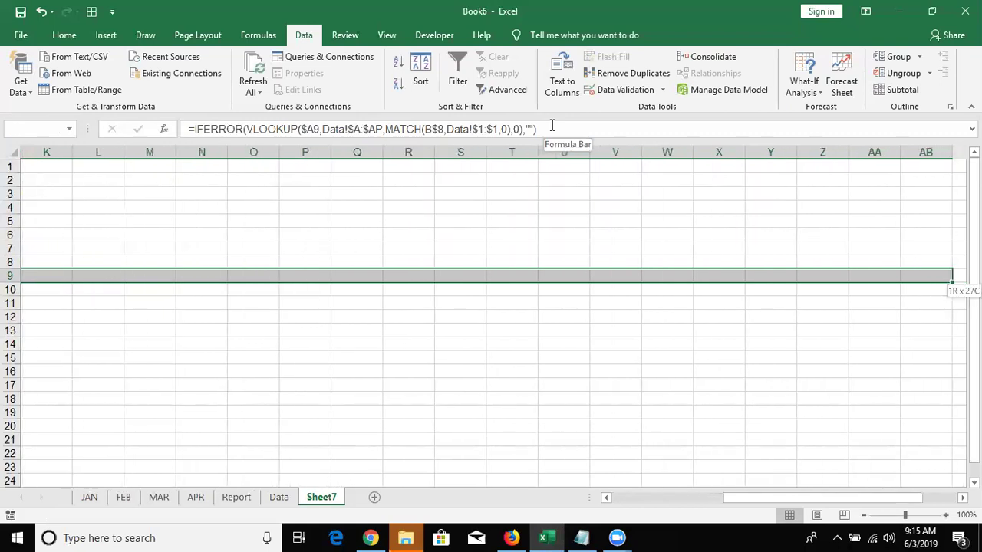
key("shift+Right")
key("shift+Right")
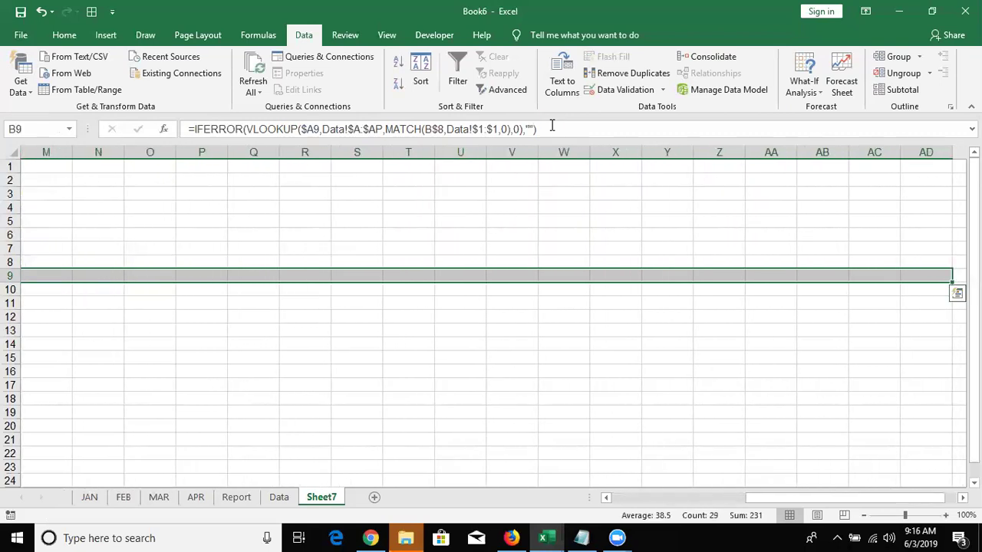
Change the To date in D5 to 5/20 (20-May).
key("Home")
key("Up")
key("Up")
key("Up")
key("Up")
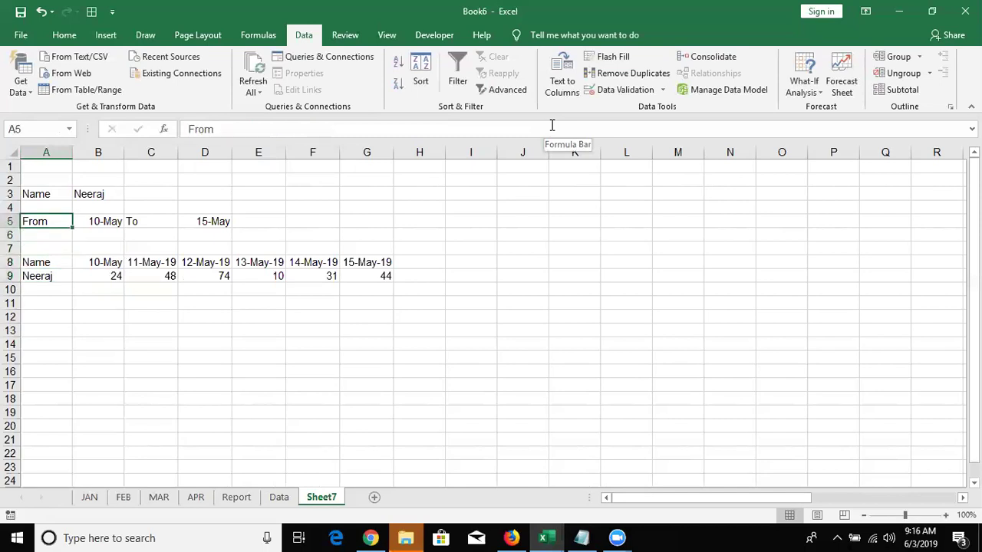
key("Right")
key("Right")
key("Right")
type("5/20")
key("Return")
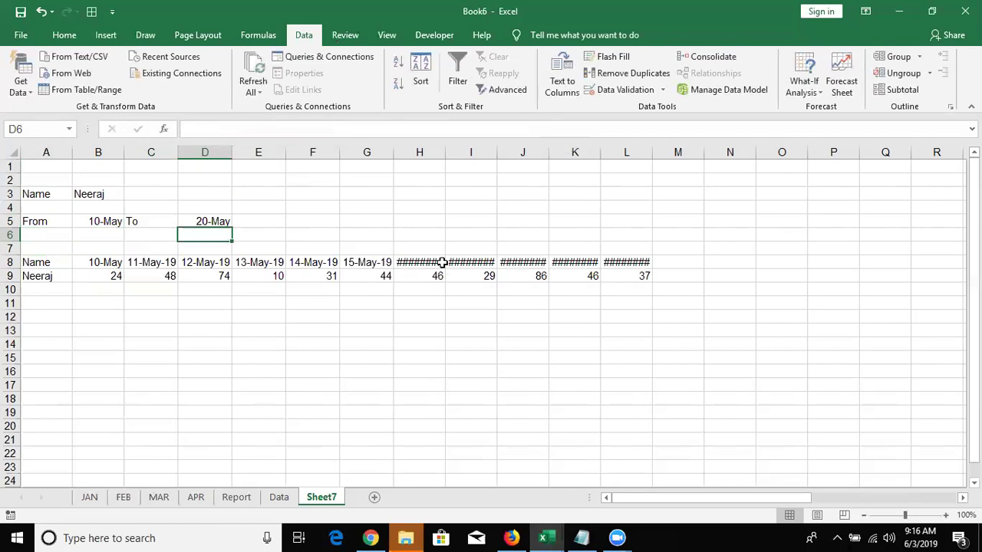
Check the H8 and G8 date header formulas, then select the row 8 headers out to column AE.
left_click(441, 263)
key("Down")
key("Down")
key("Down")
key("Up")
key("Up")
key("Up")
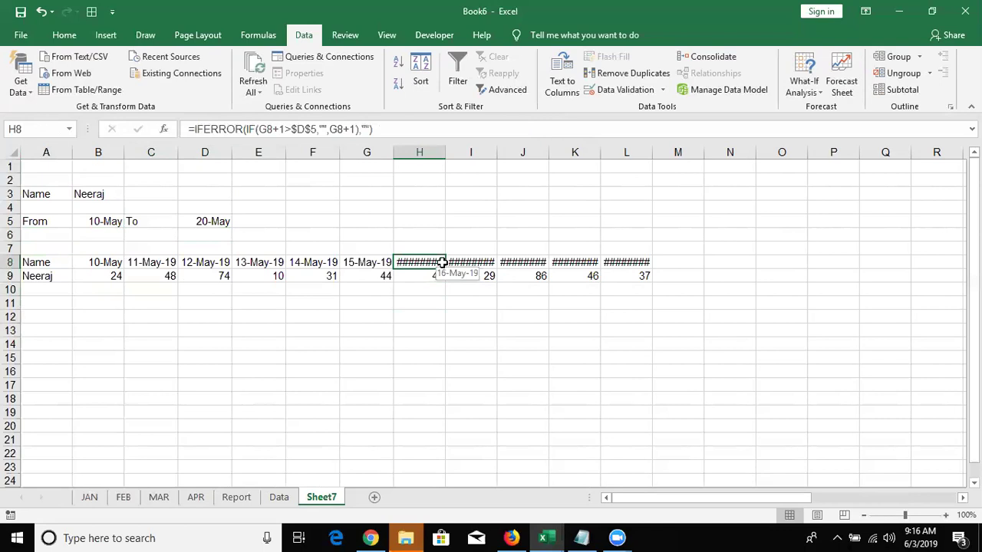
key("Left")
key("Left")
key("Left")
key("Left")
key("ctrl+c")
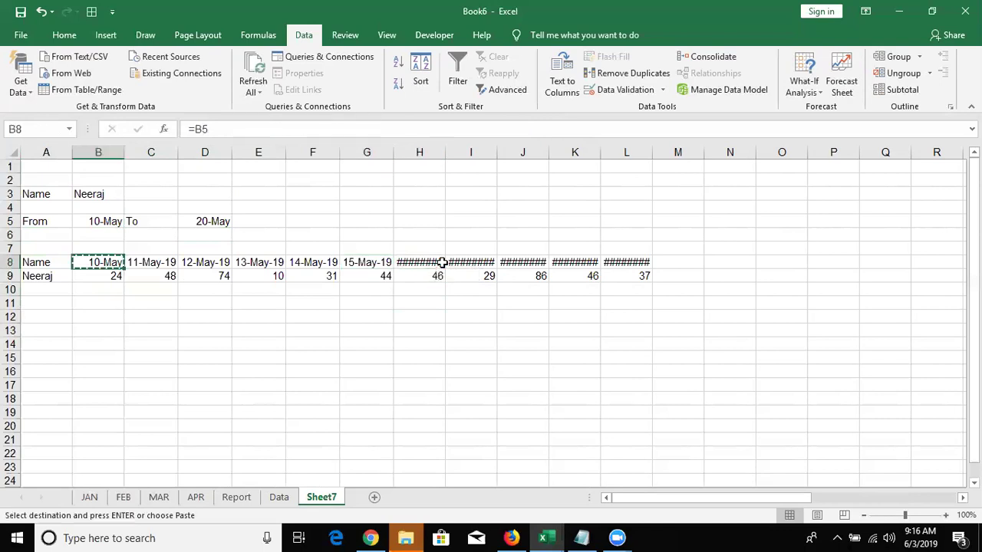
key("Escape")
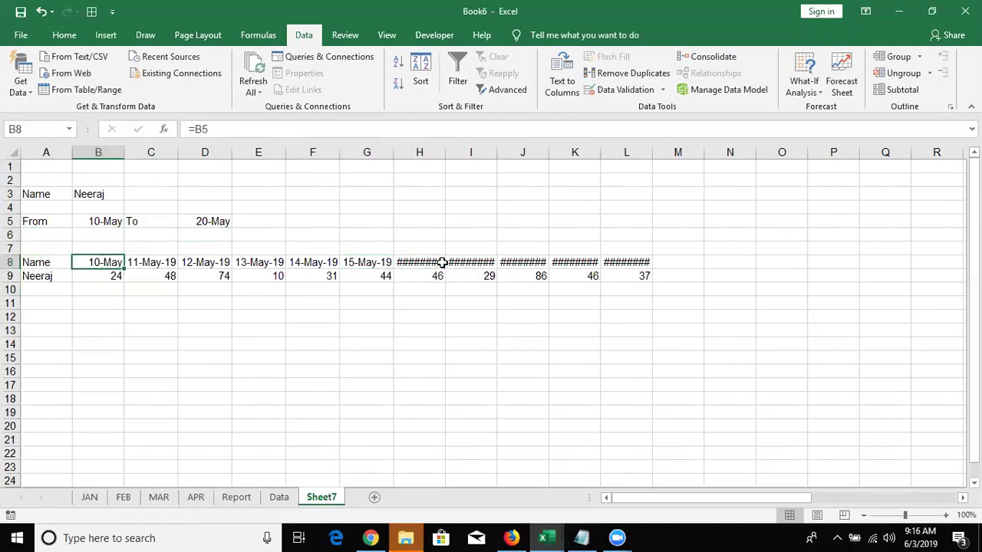
key("ctrl+shift+Right")
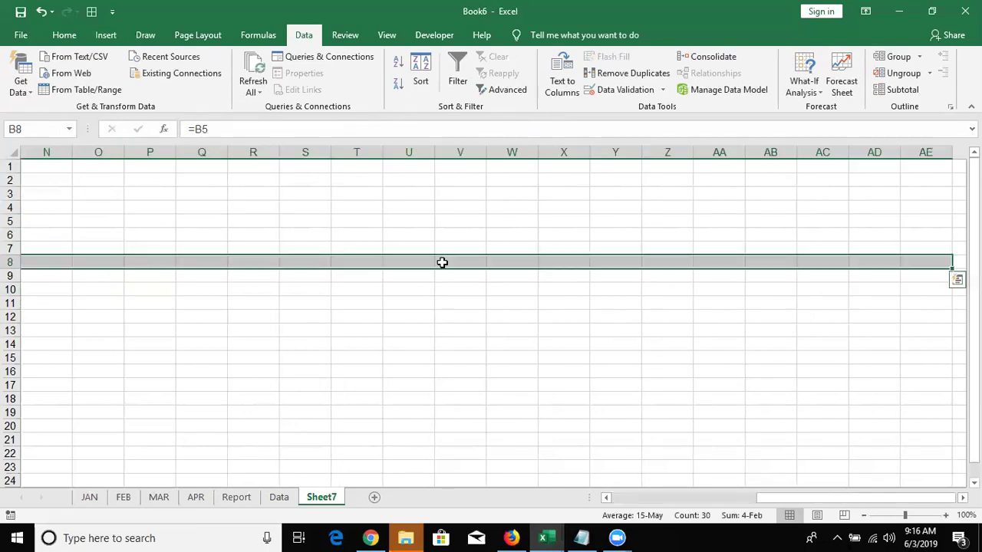
Turn on Shrink to fit alignment for the selected row 8 date headers via Format Cells.
right_click(442, 262)
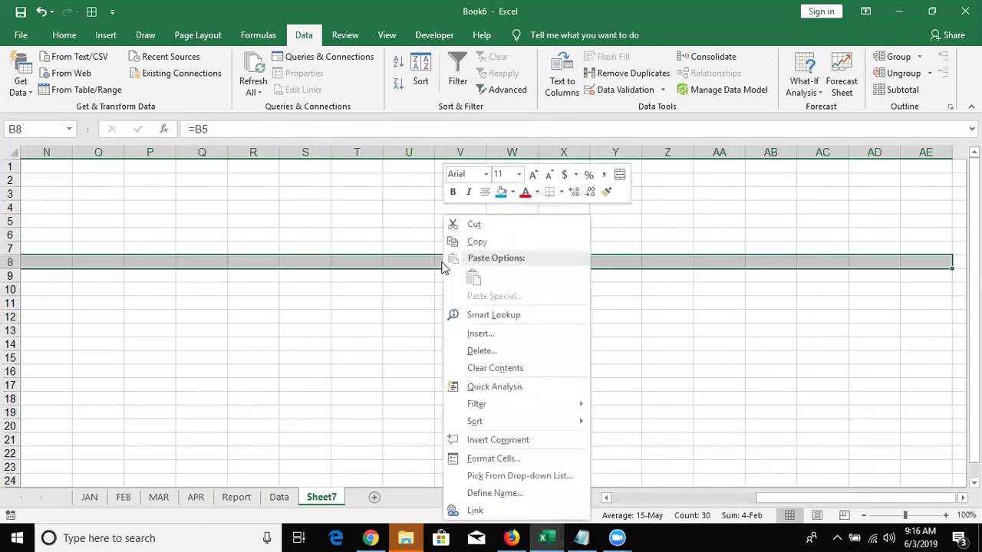
left_click(504, 460)
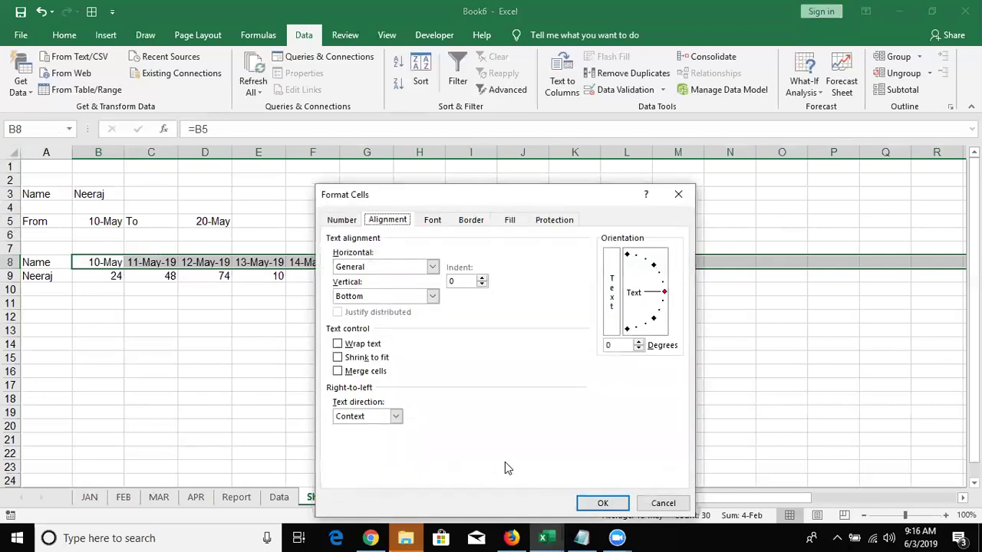
left_click(375, 362)
key("Return")
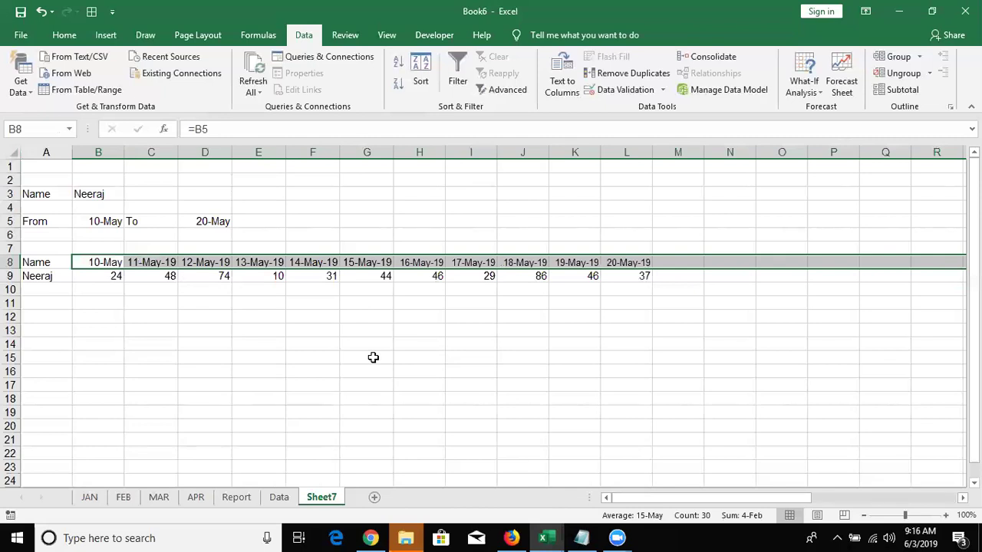
key("Home")
Enter 5/1 in B5 to make the From date 1-May, then check B8's =B5 formula.
key("Up")
key("Up")
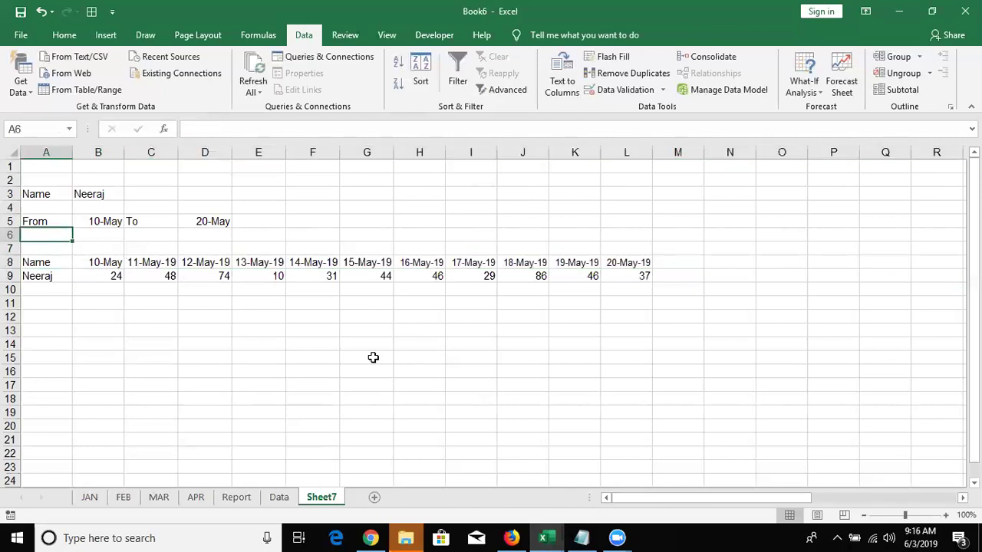
key("Up")
key("Right")
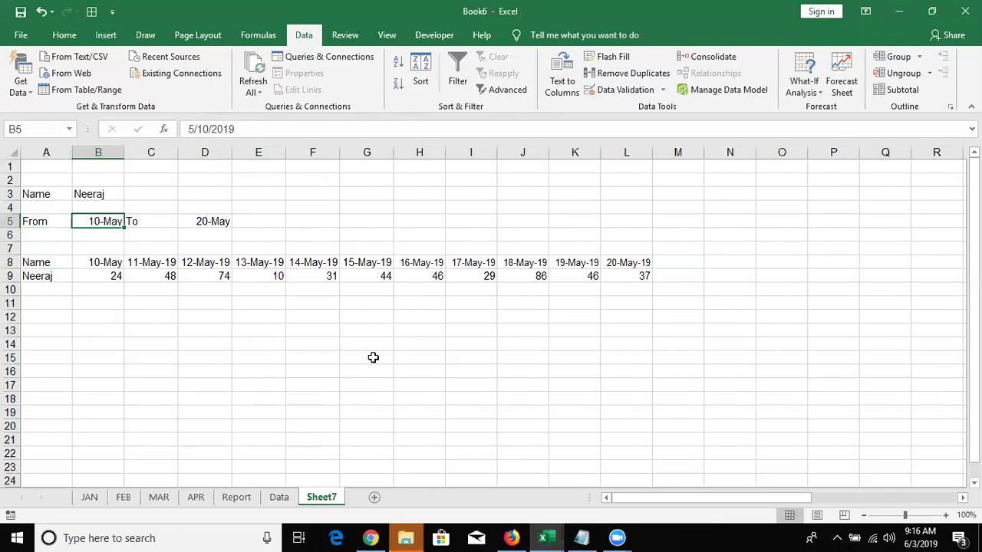
type("5/1")
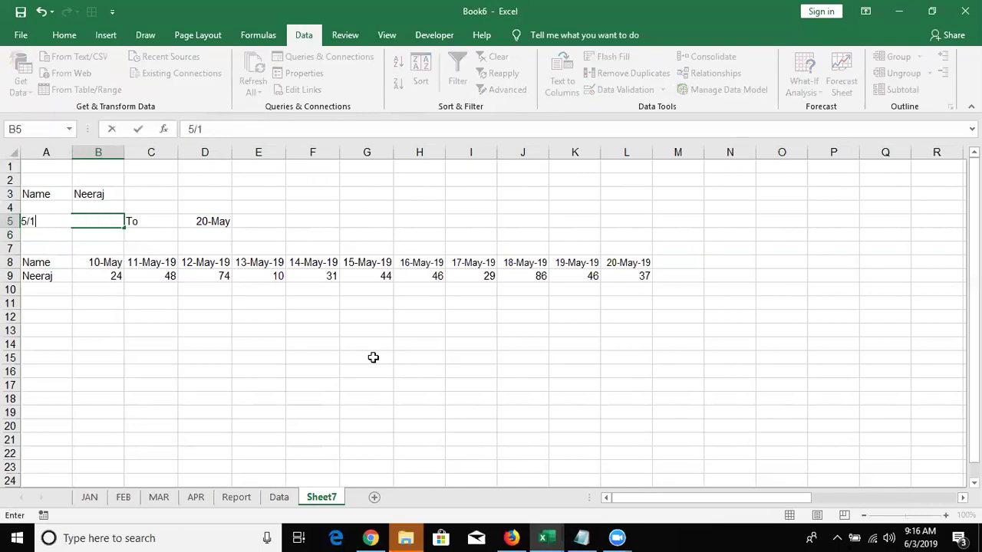
key("Escape")
type("5/1")
key("Return")
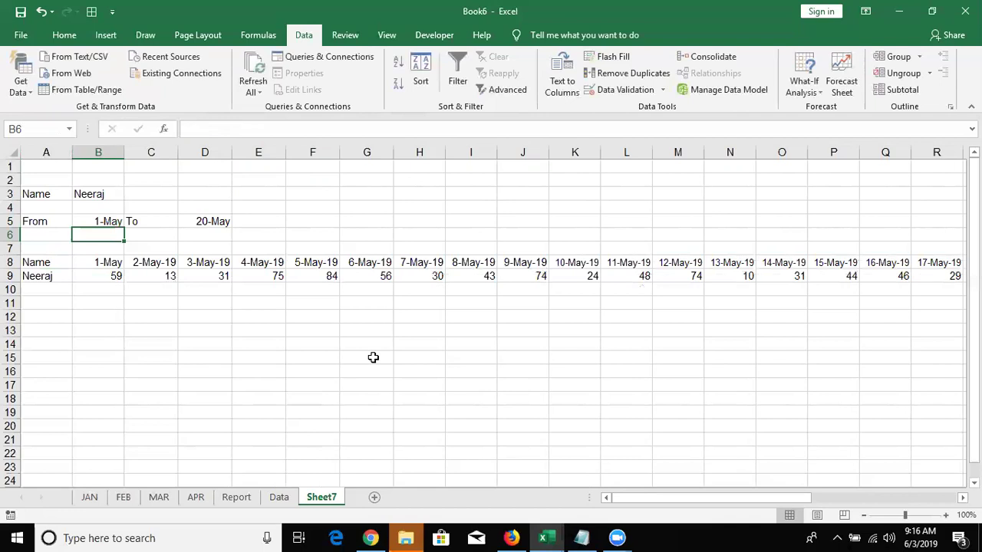
key("Up")
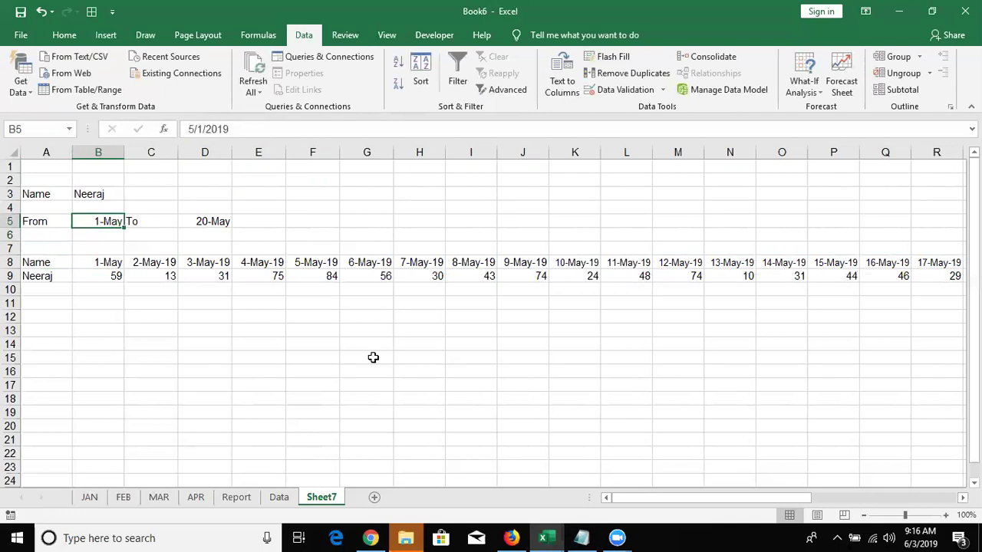
key("Down")
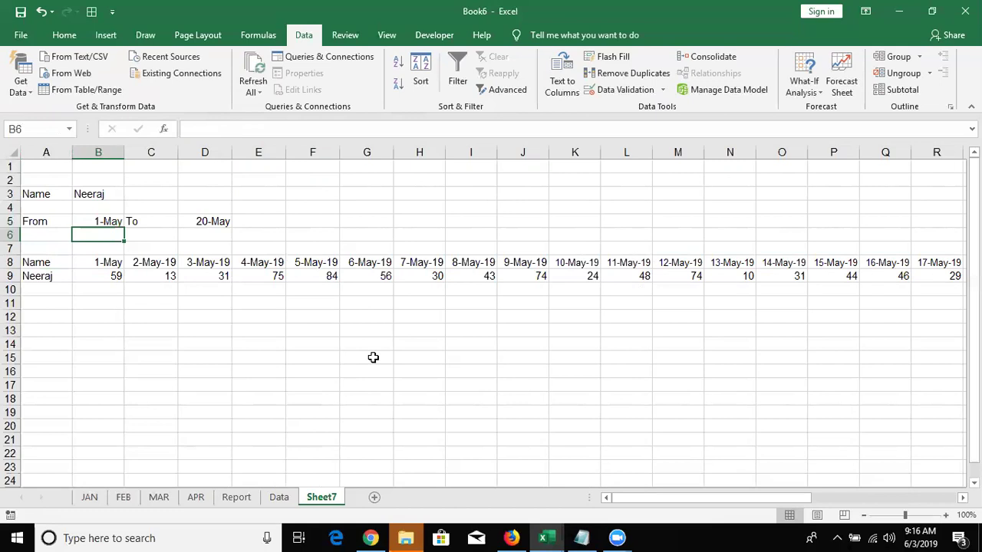
key("Down")
key("Down")
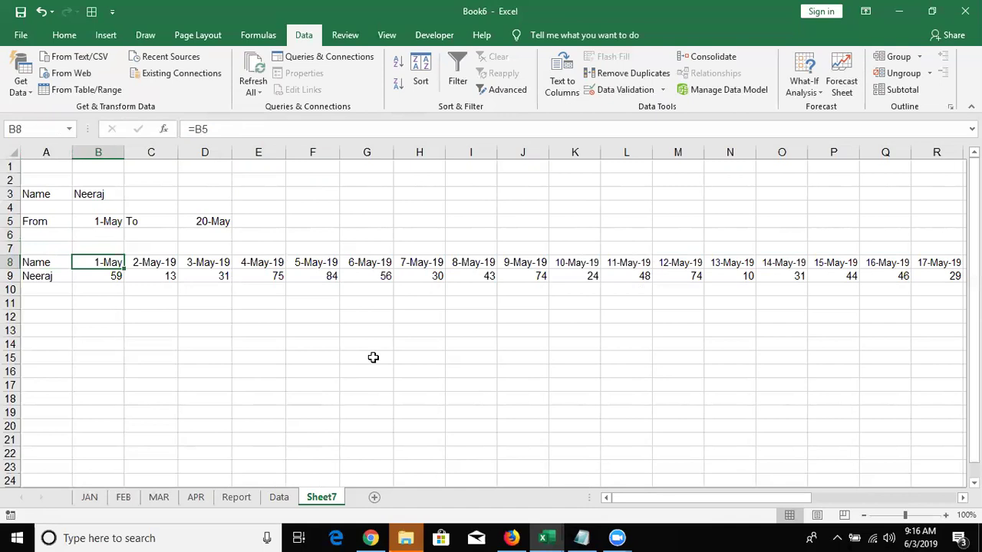
Undo the From date change back to 10-May and review the row 8 dates through 20-May.
key("ctrl+z")
key("Down")
key("Down")
key("Down")
key("Right")
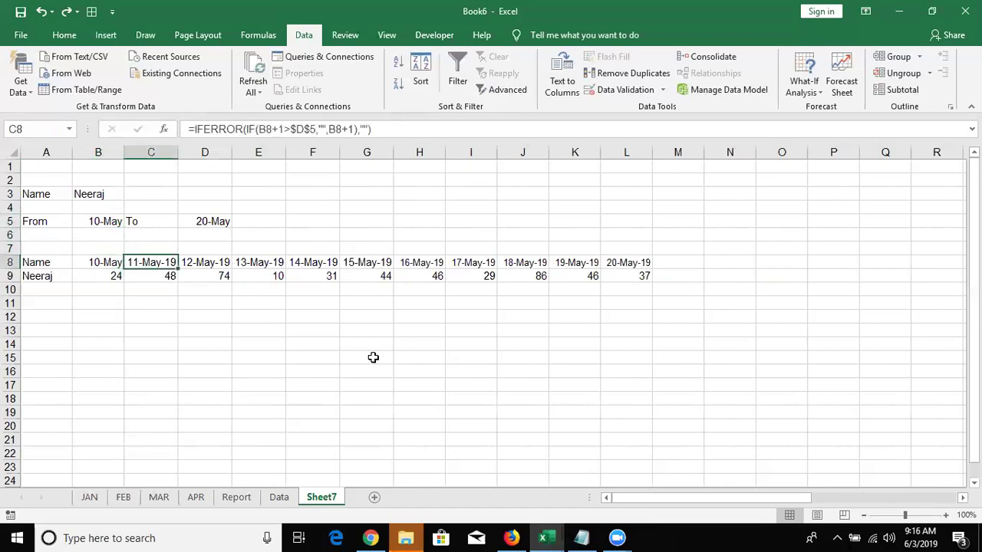
key("Right")
key("Right")
key("Right")
key("Right")
key("Left")
key("Left")
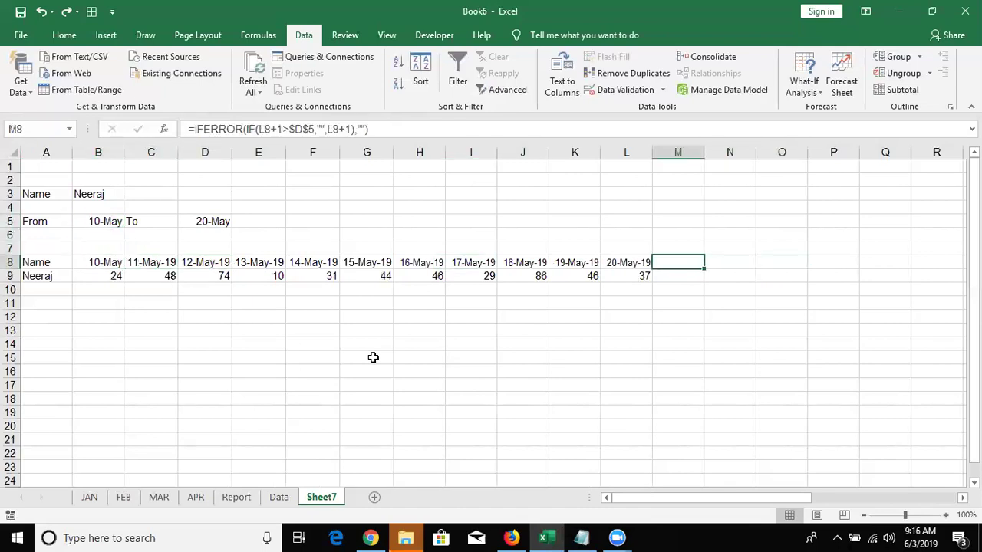
key("shift+Down")
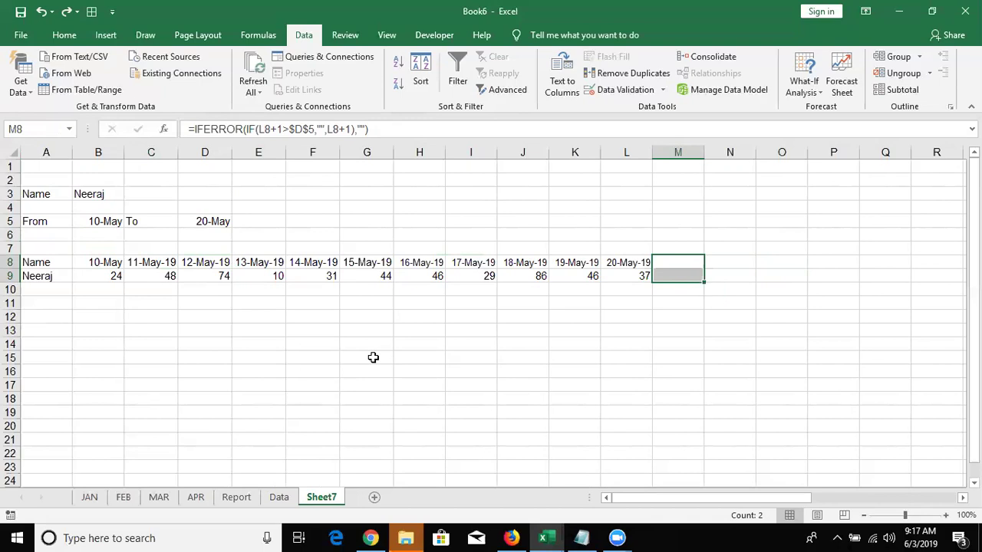
key("Home")
key("Right")
key("Right")
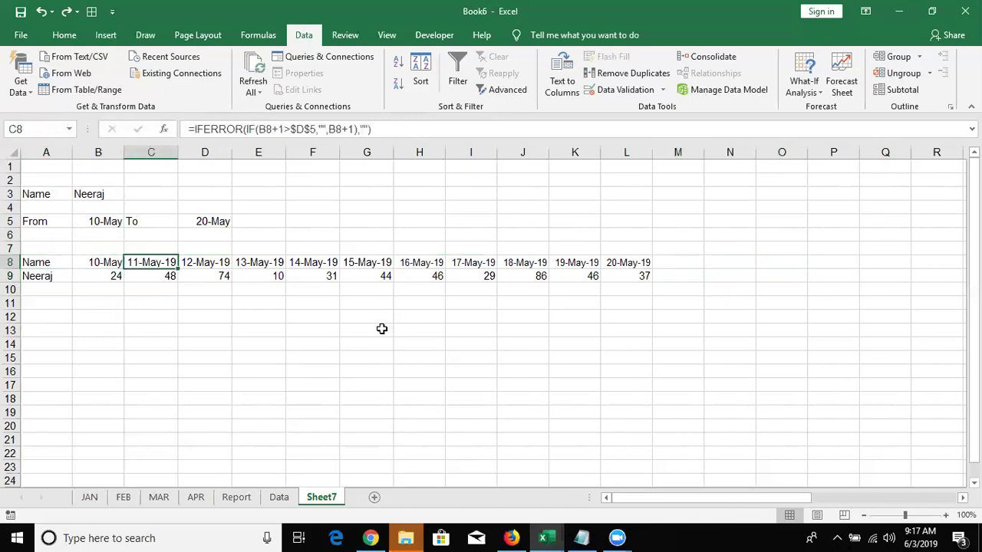
Wrap C8's date formula in IF(B8=D5,"Total",…) and accept Excel's suggested correction.
left_click(194, 129)
type("IF(")
left_click(90, 262)
type("=")
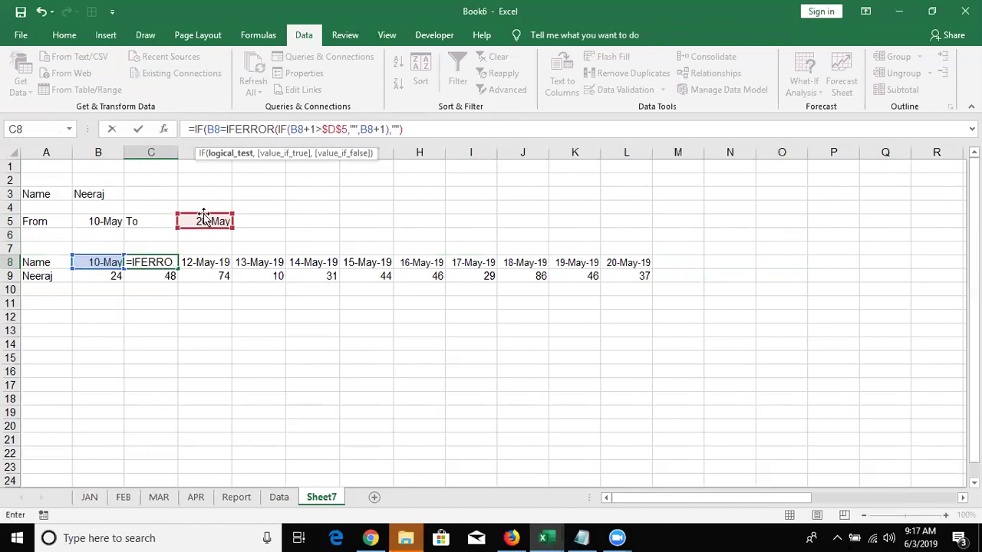
left_click(203, 221)
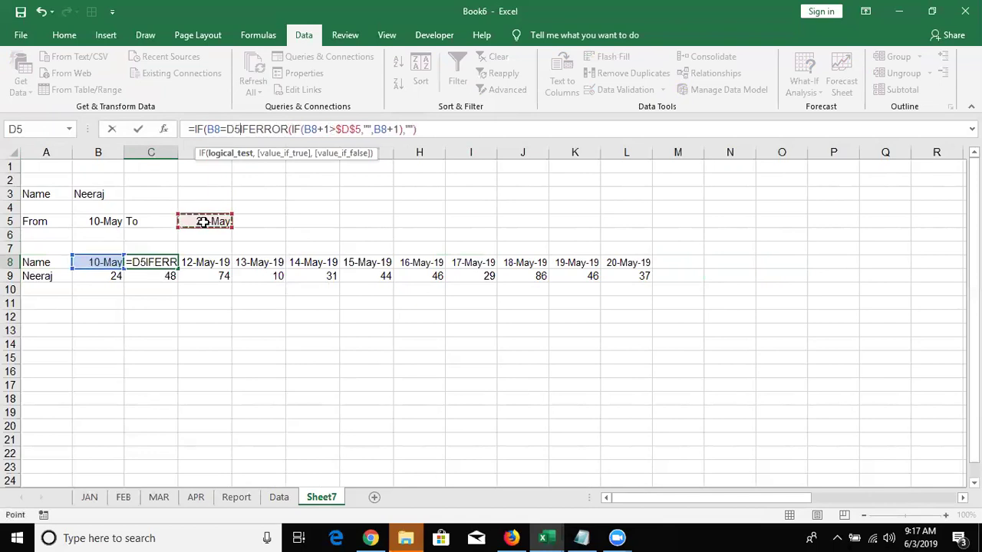
type(",\"Total\"")
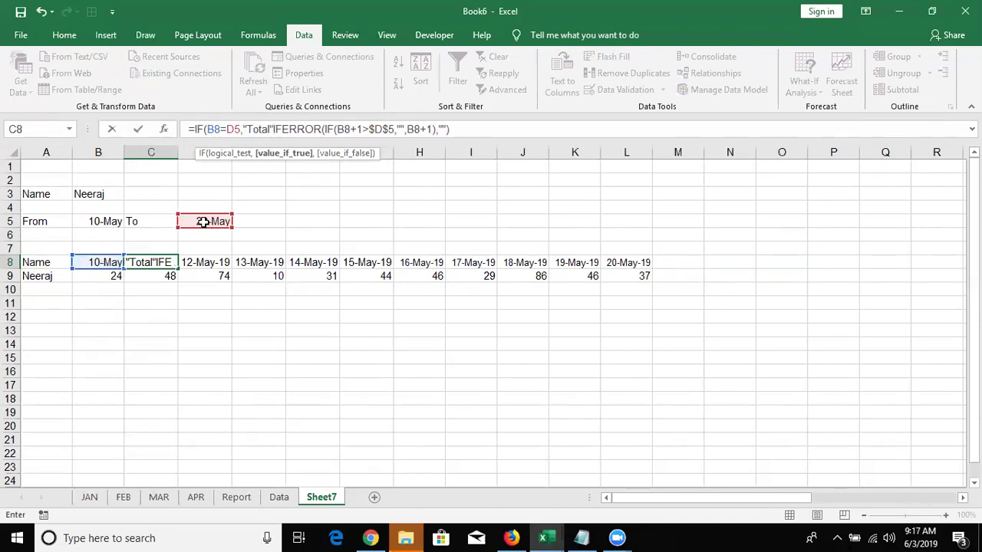
type(",")
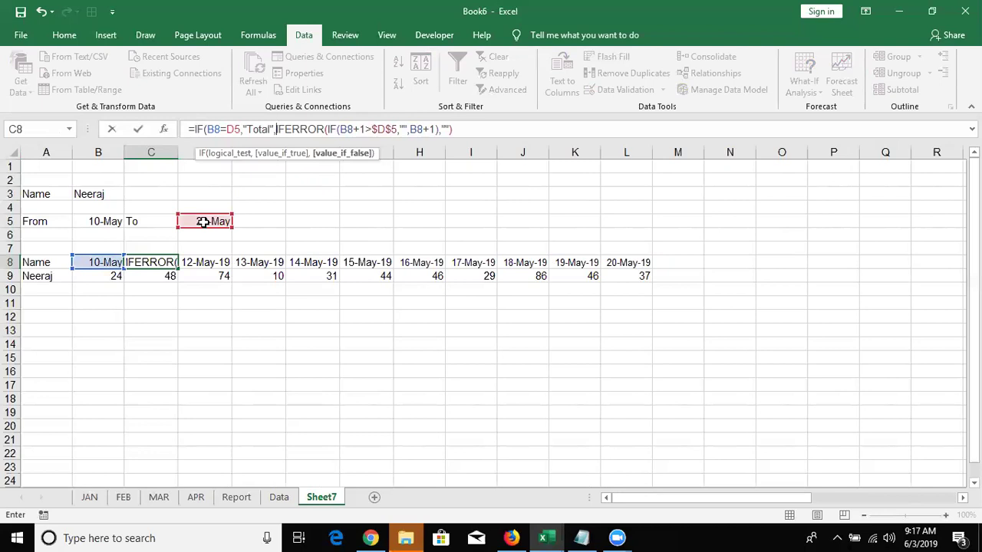
key("Return")
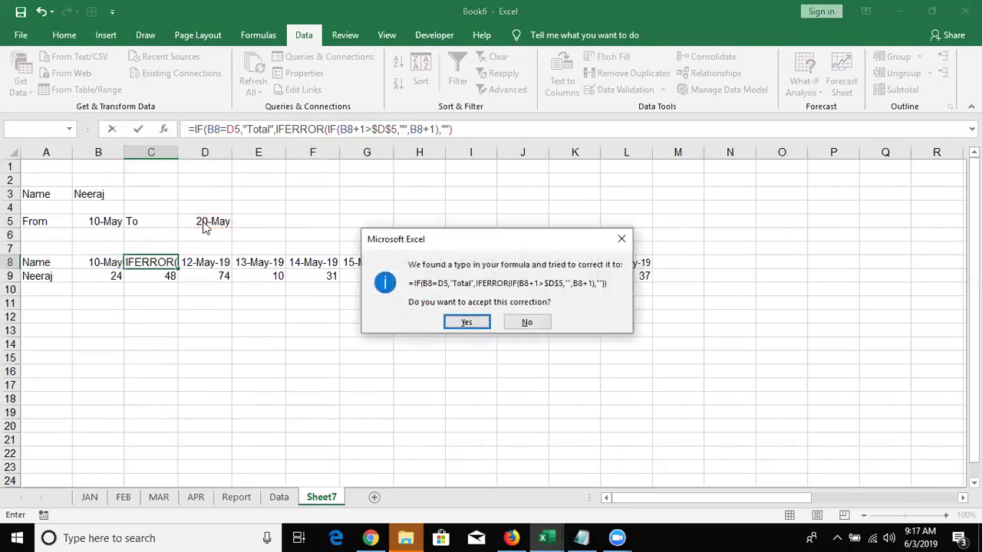
key("Return")
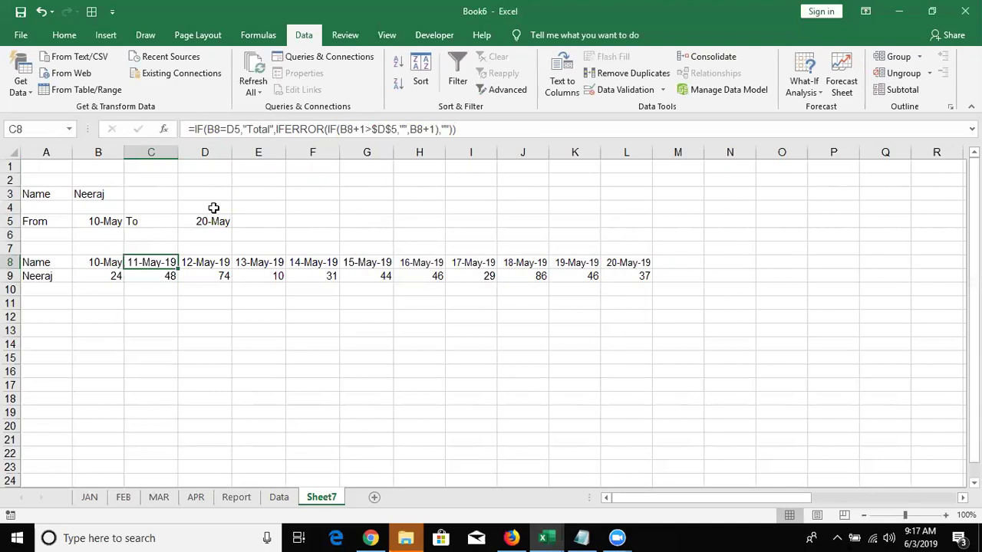
Make the D5 reference absolute and fill C8's formula across row 8 so M8 shows Total.
left_click(235, 130)
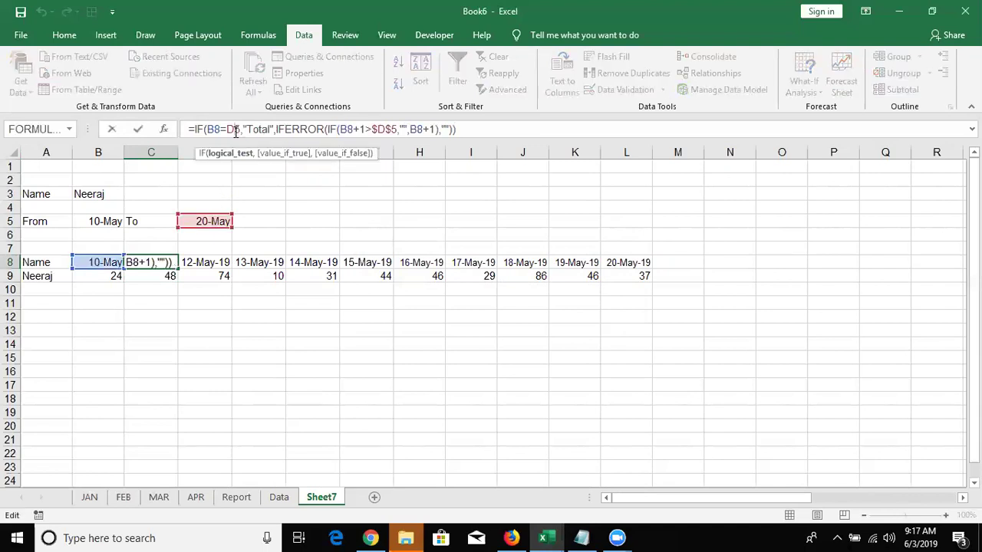
key("F4")
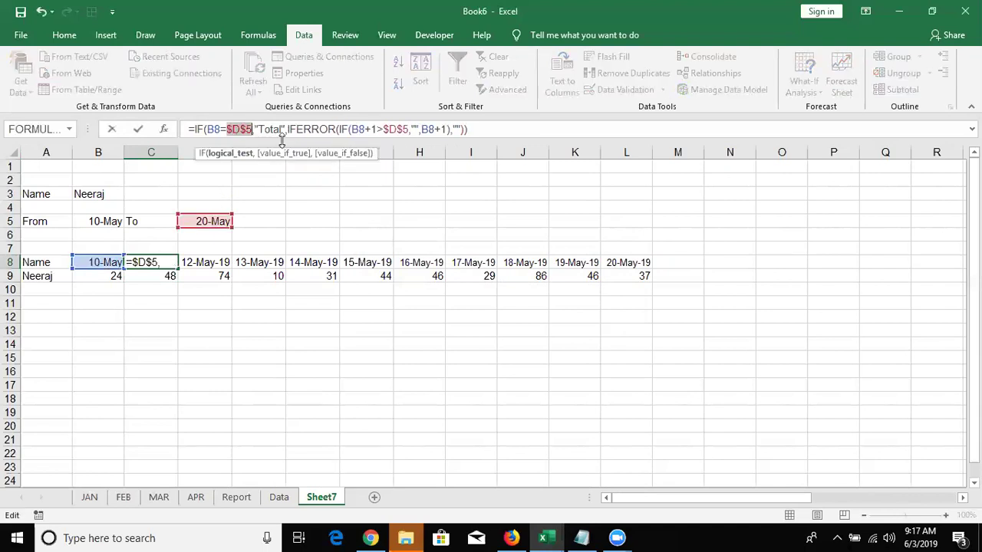
key("ctrl+Return")
key("ctrl+shift+Right")
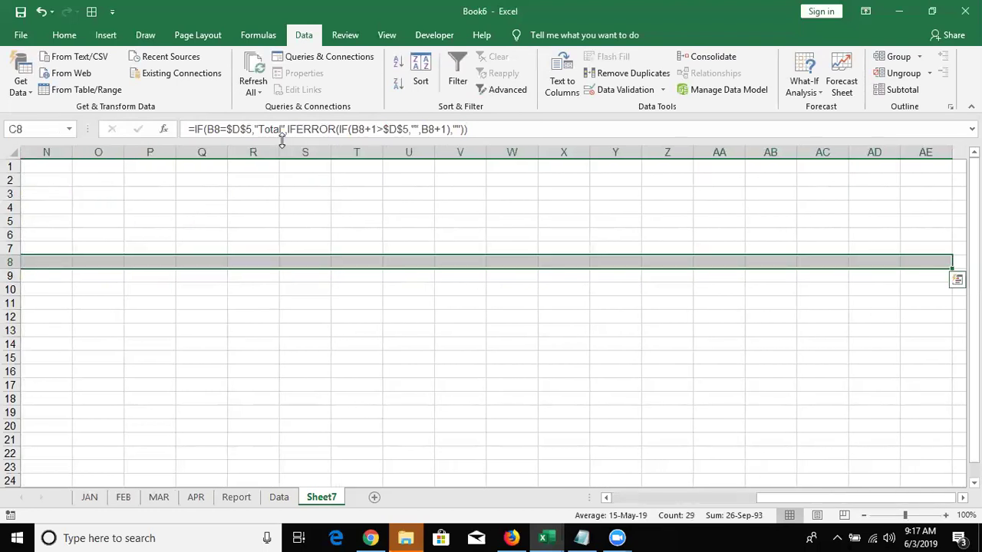
key("Home")
key("Right")
key("Right")
key("Right")
key("Right")
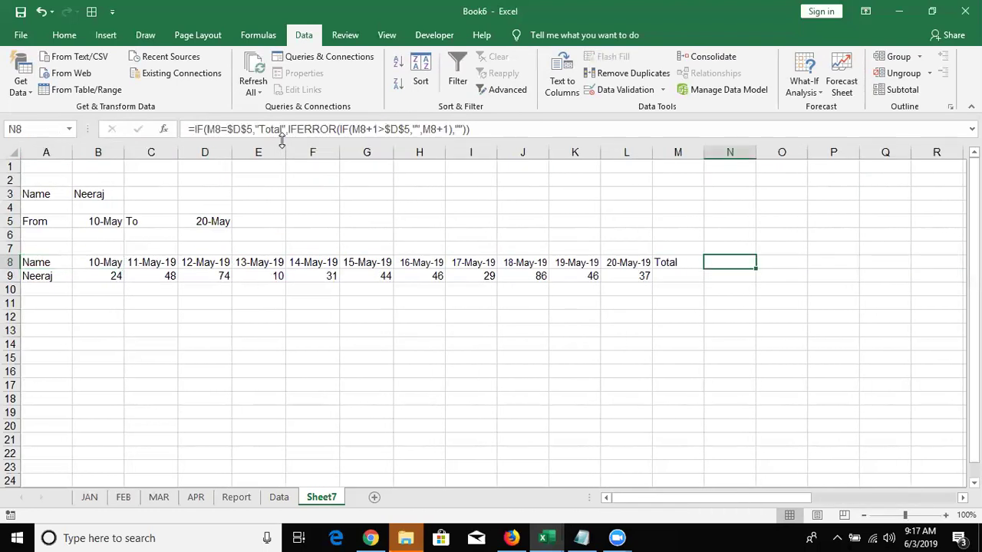
Check M8's Total heading, then revert an accidental edit to B9 so it shows 24 again.
key("Left")
key("Down")
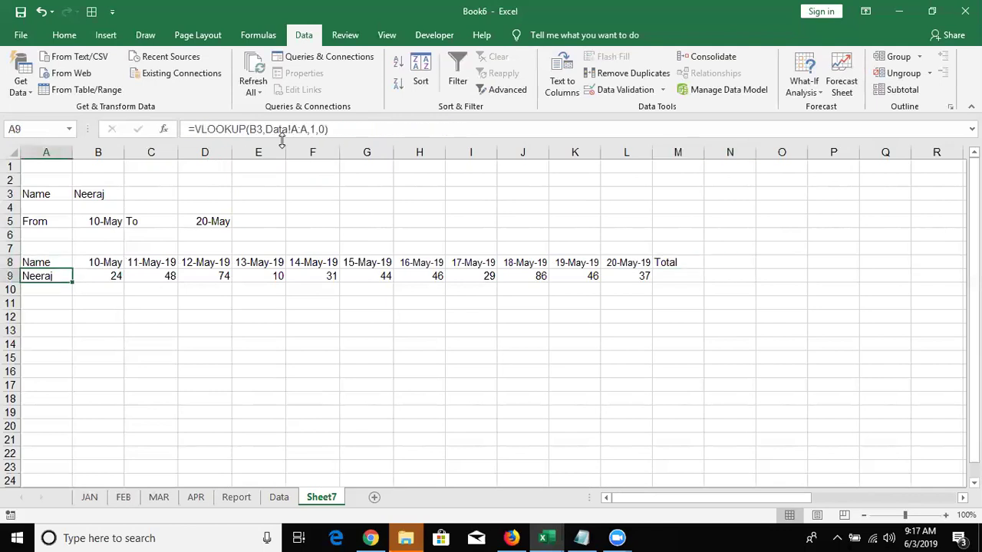
key("Right")
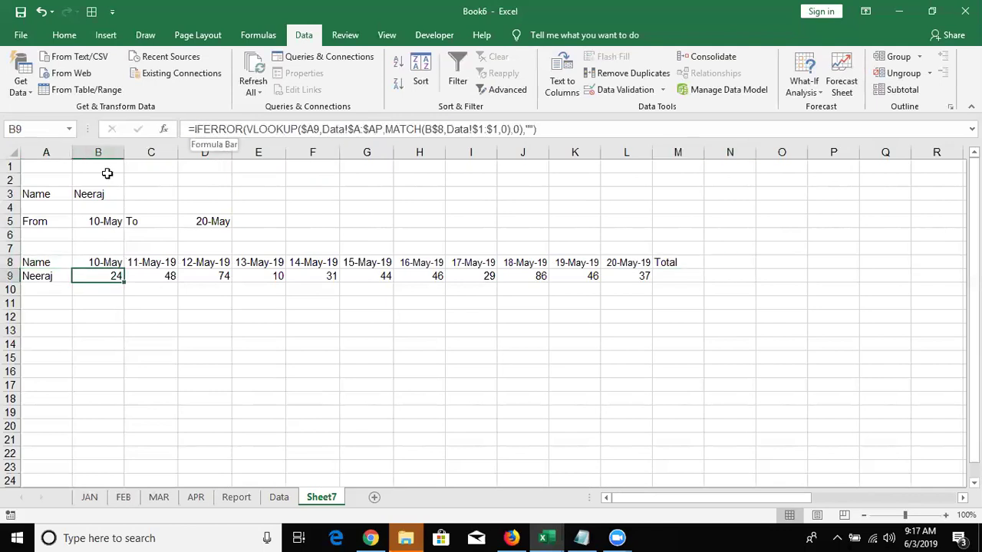
key("F2")
key("Home")
key("Right")
key("Right")
type("I")
key("Tab")
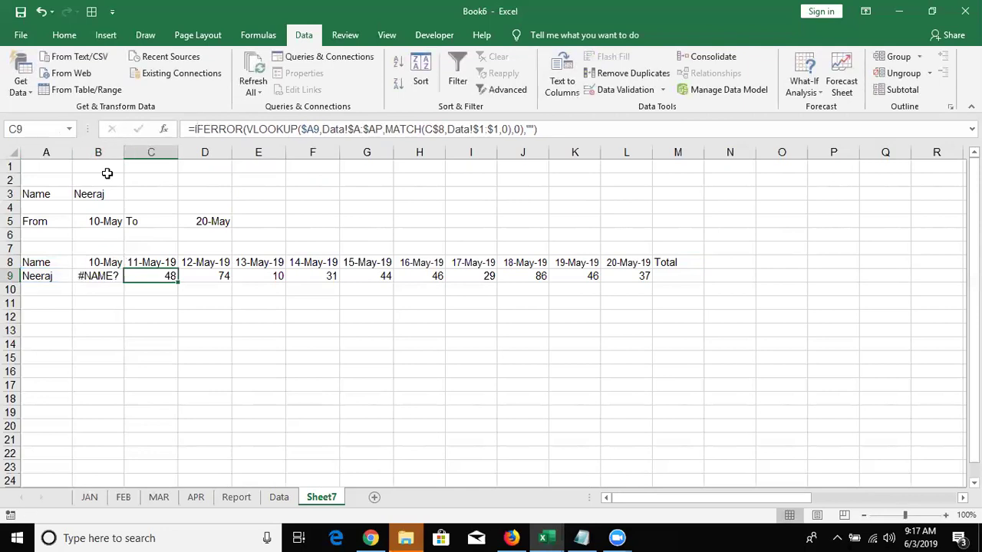
key("ctrl+z")
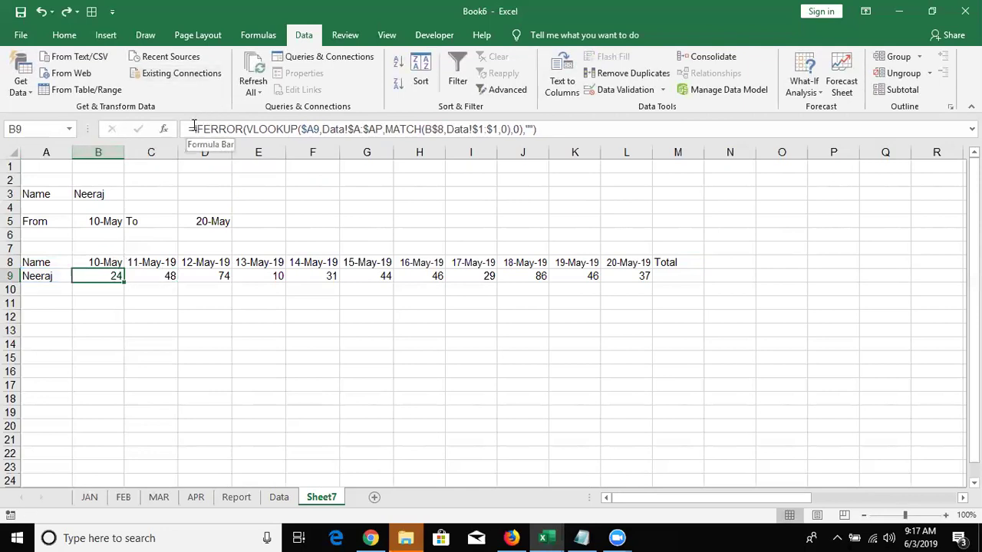
Open C9's IFERROR/VLOOKUP formula for editing at its start.
key("Right")
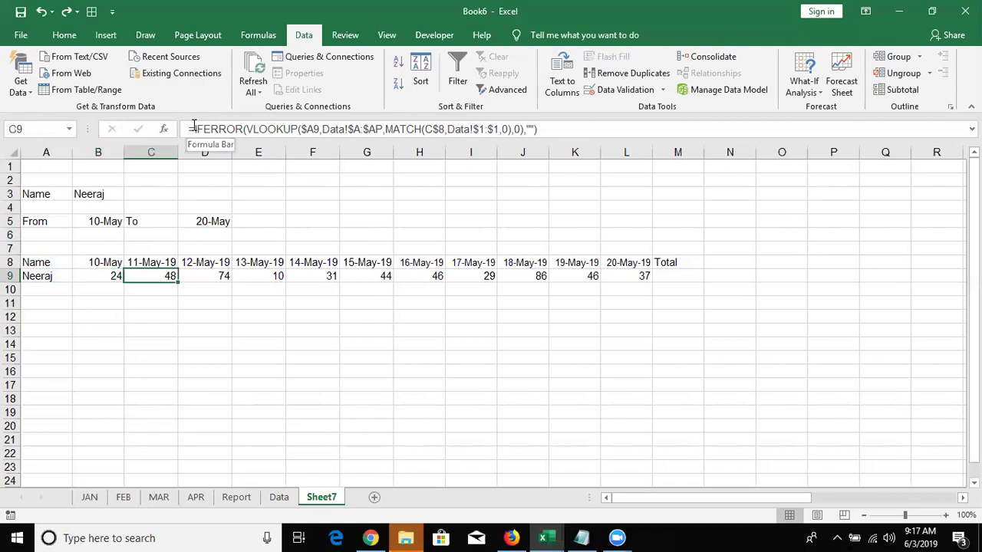
left_click(193, 129)
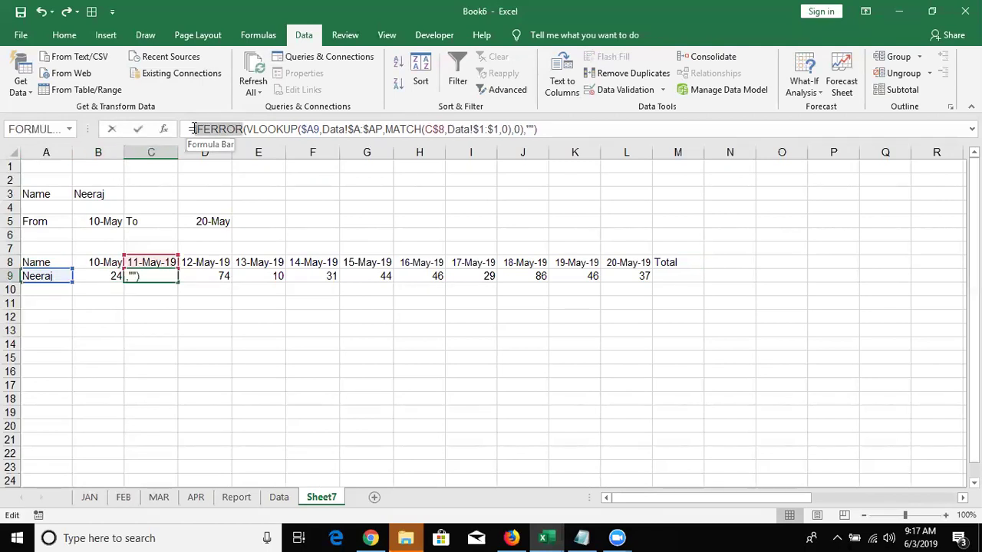
left_click(194, 128)
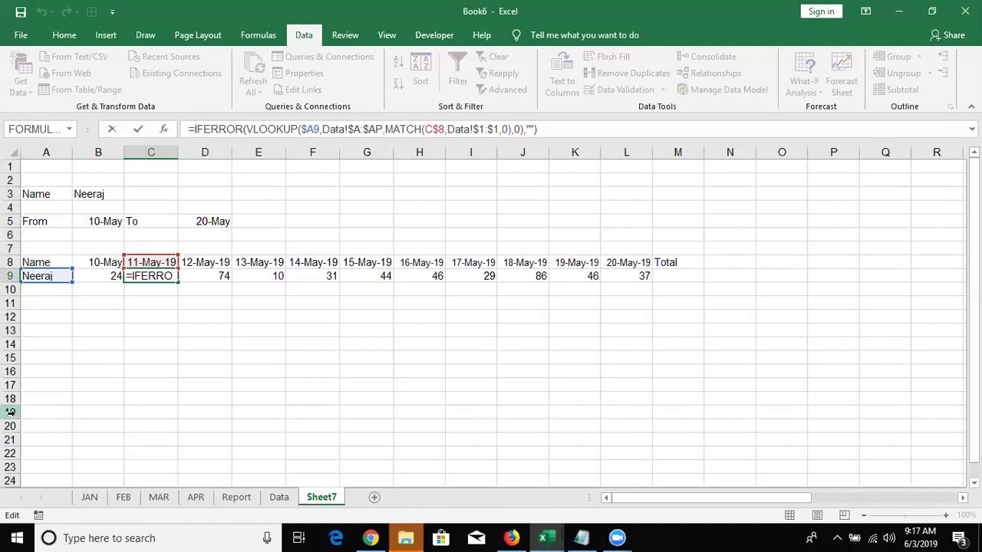
Wrap C9's lookup in IF(C8="Total",SUM(B9:B9),…) so it still returns 48.
type("IF(")
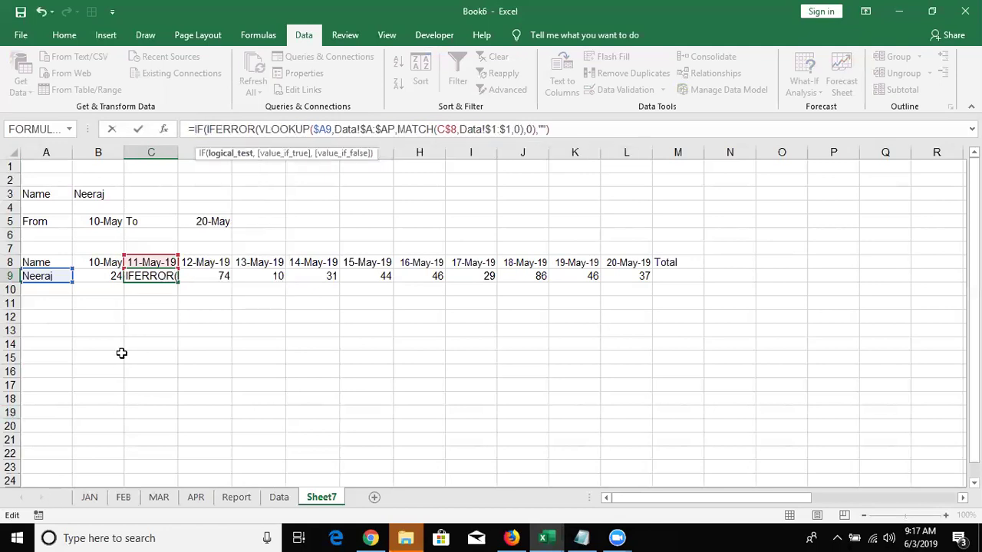
left_click(156, 261)
type("=\"Toal")
key("BackSpace")
key("BackSpace")
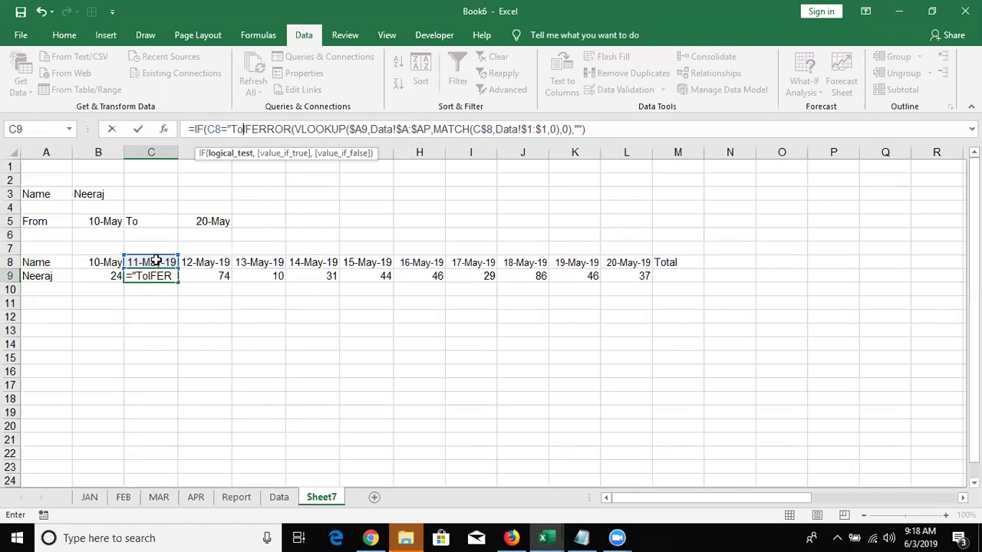
type("tal\"")
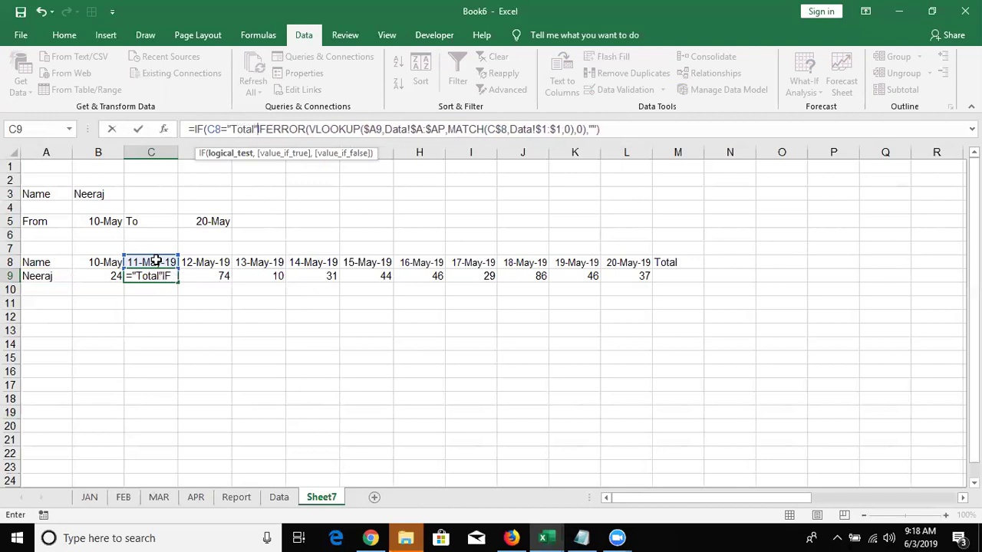
type(",")
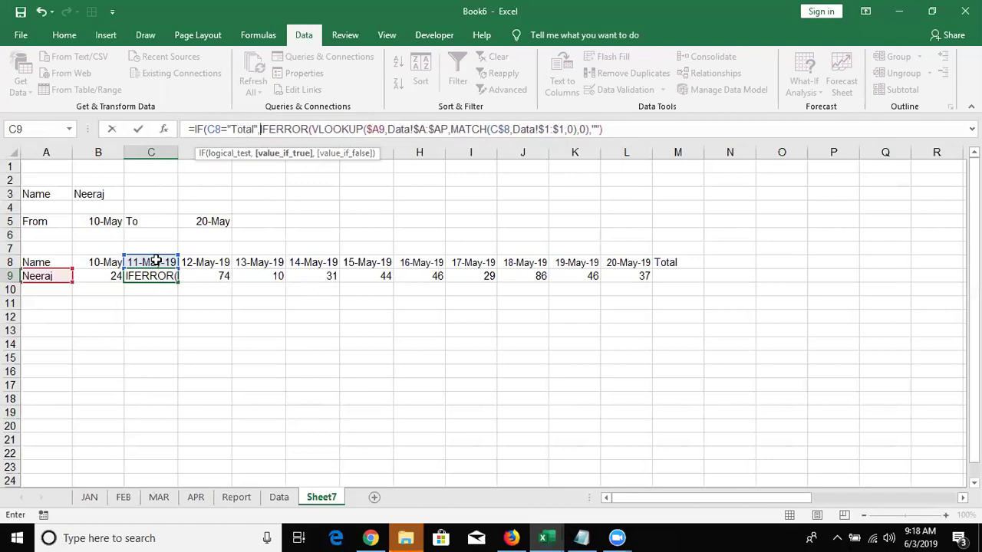
type("sum")
key("Tab")
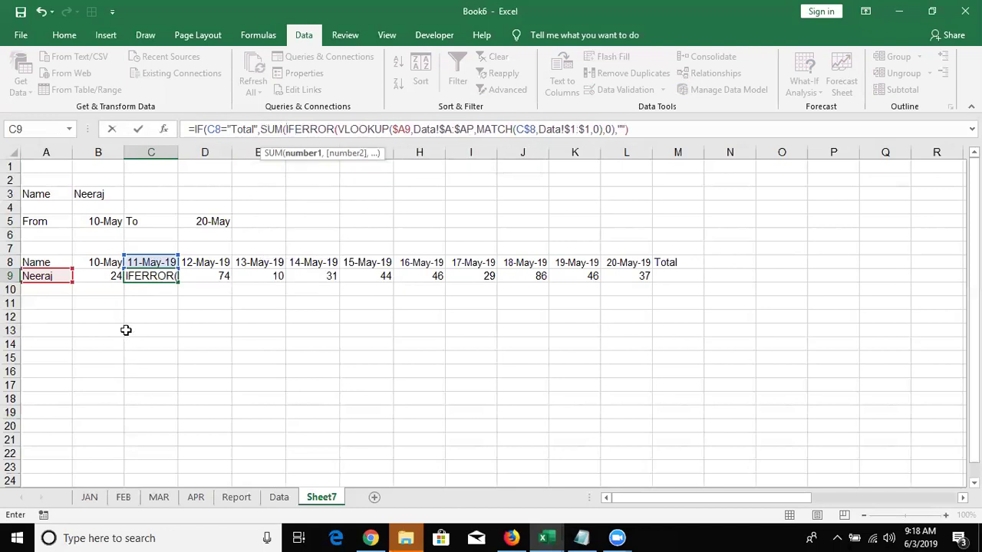
left_click(90, 274)
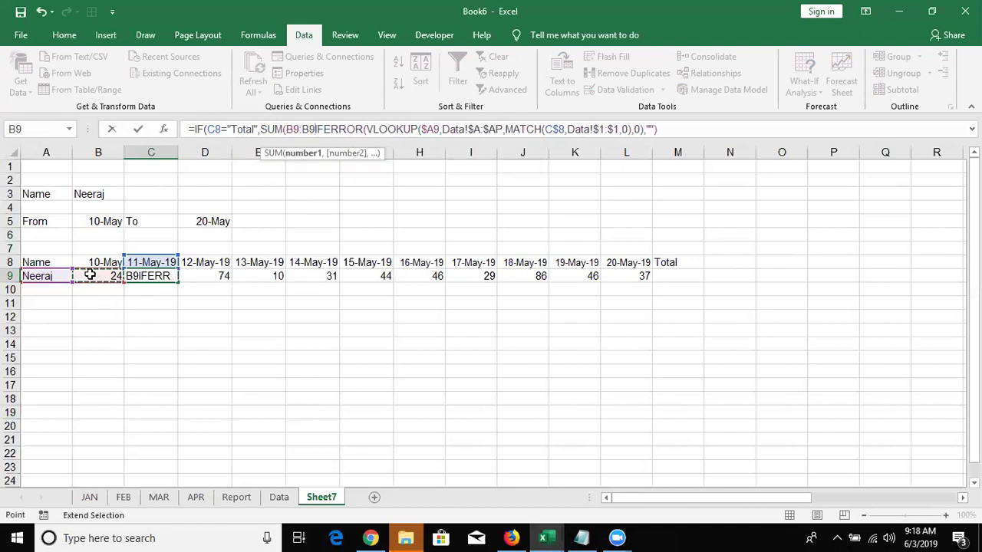
left_click(90, 274, "shift")
type("),0")
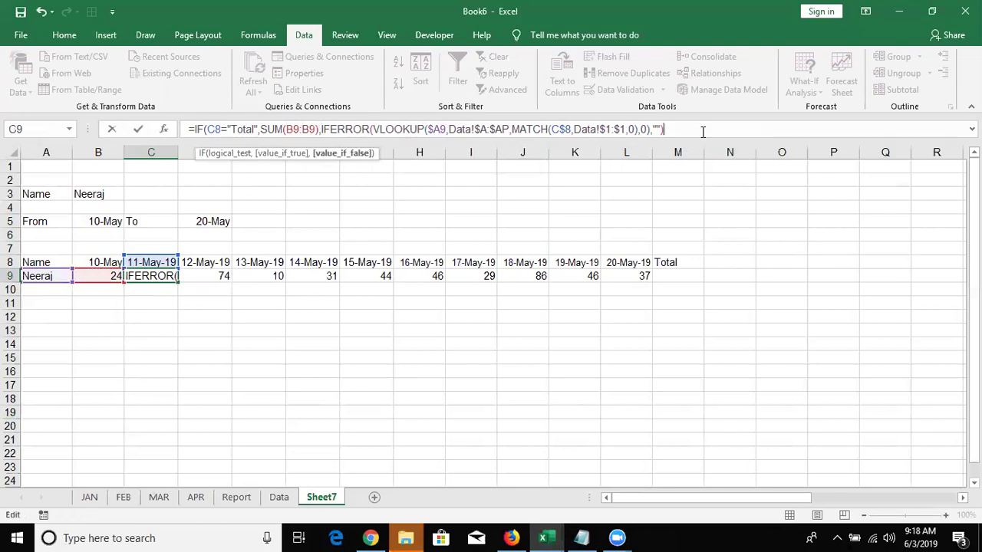
type(")")
key("Return")
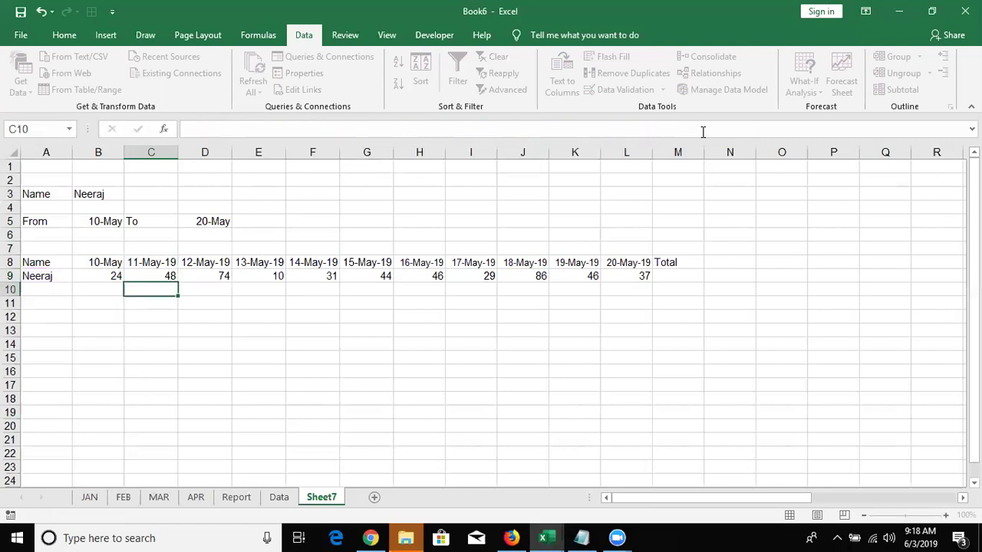
key("Up")
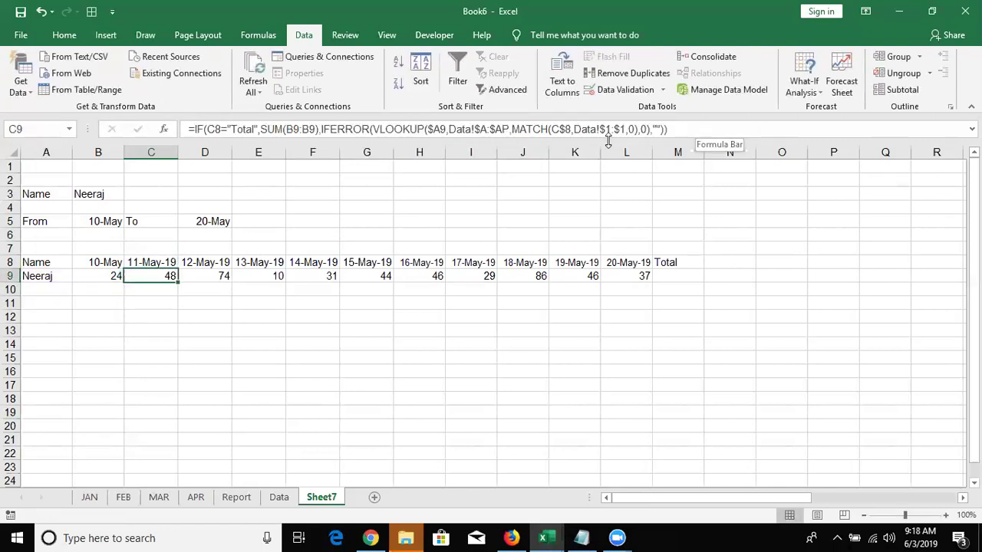
left_click(292, 132)
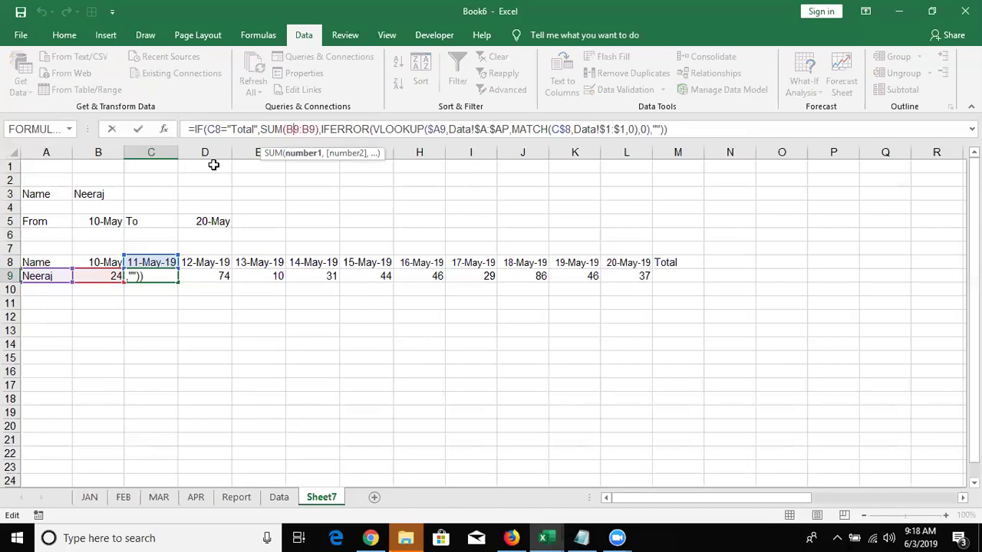
Dismiss the save prompt and anchor the sum's start in C9's formula at $B$9.
key("Escape")
key("alt+F4")
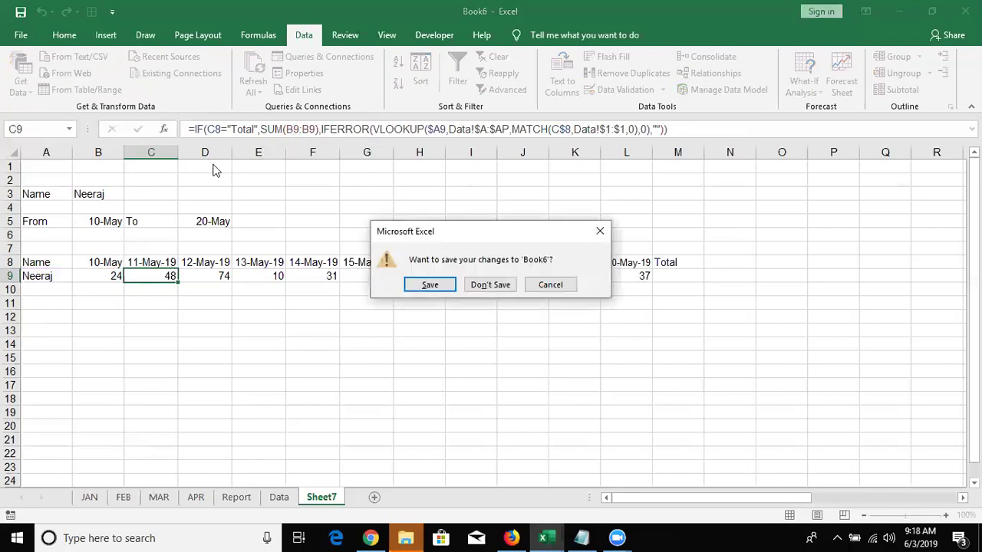
key("Escape")
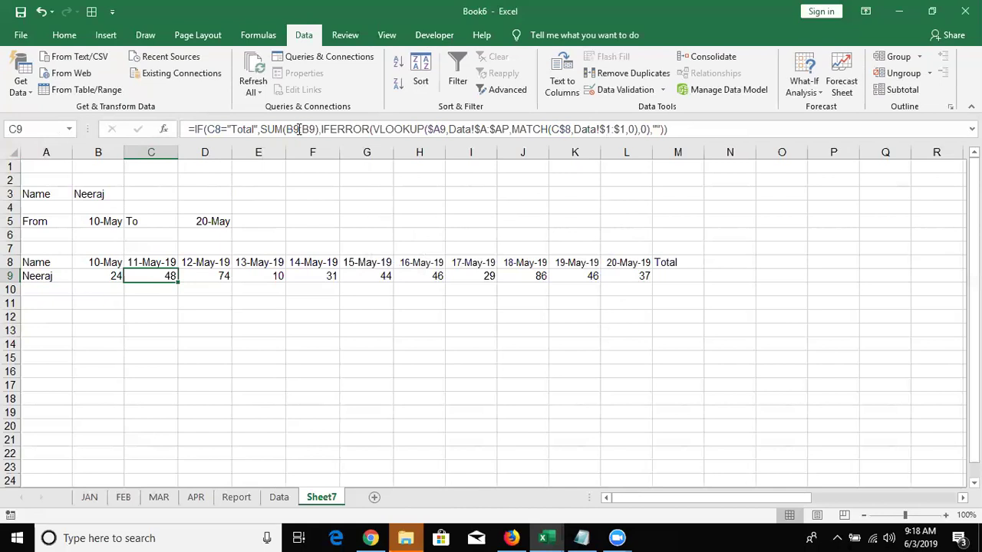
left_click(299, 129)
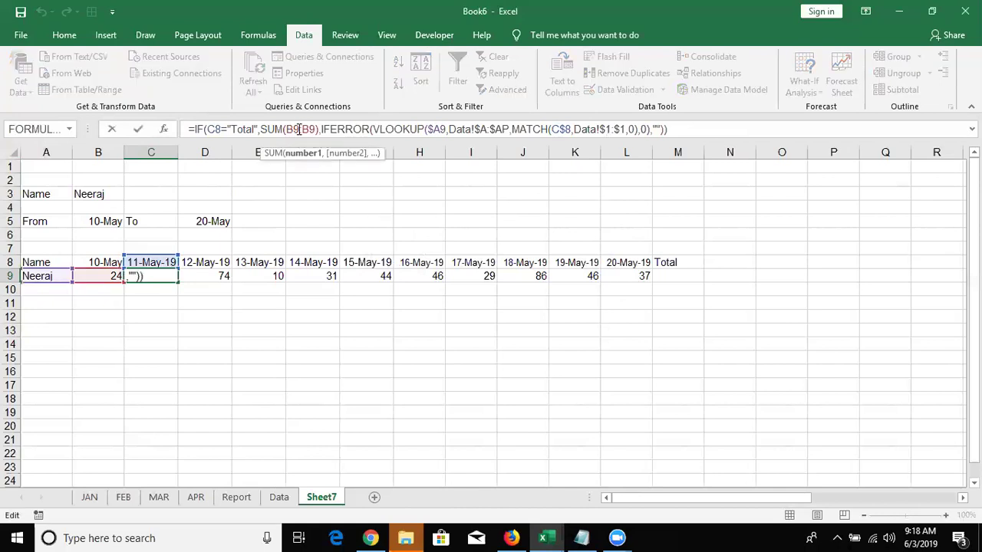
key("F4")
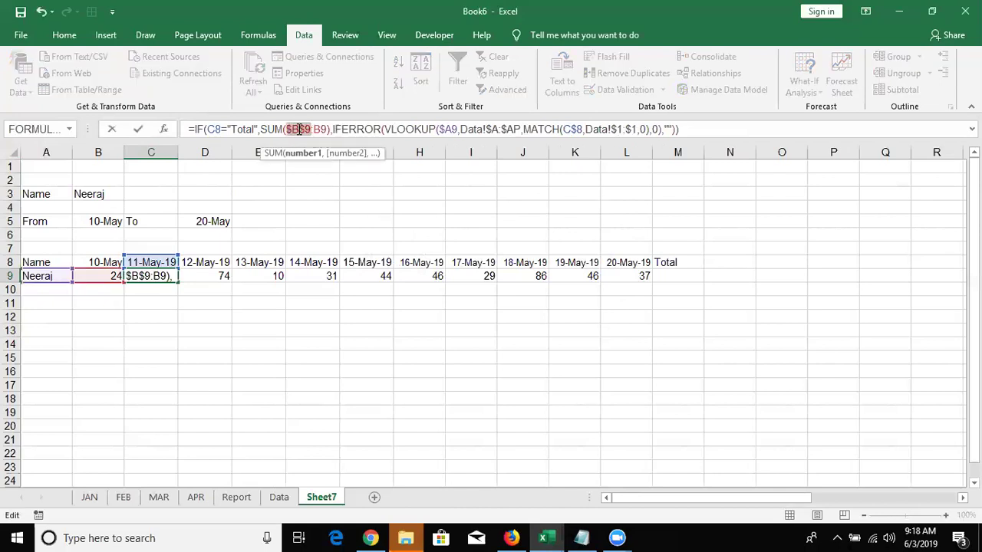
key("Return")
key("Up")
Fill C9's formula across row 9 so the Total column shows 475.
key("ctrl+shift+Right")
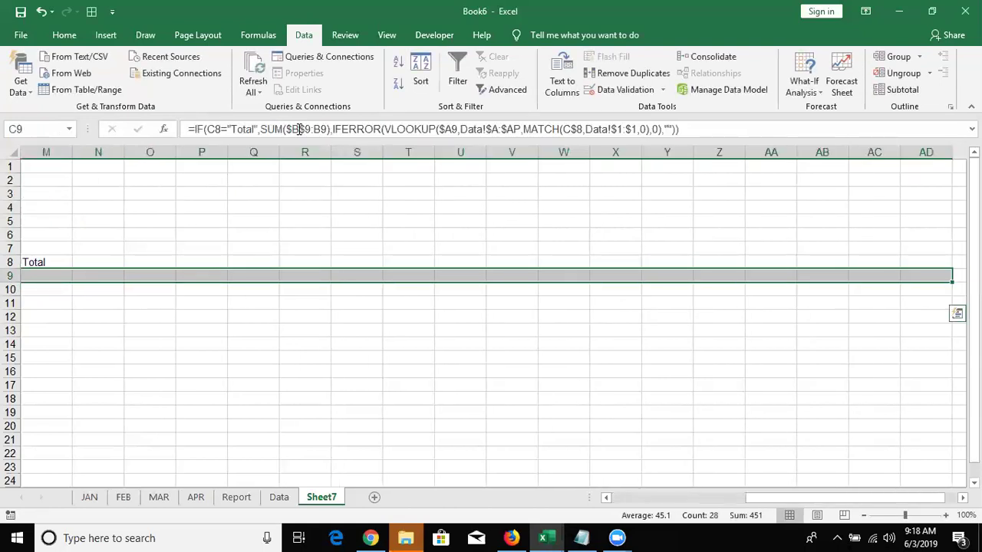
key("ctrl+r")
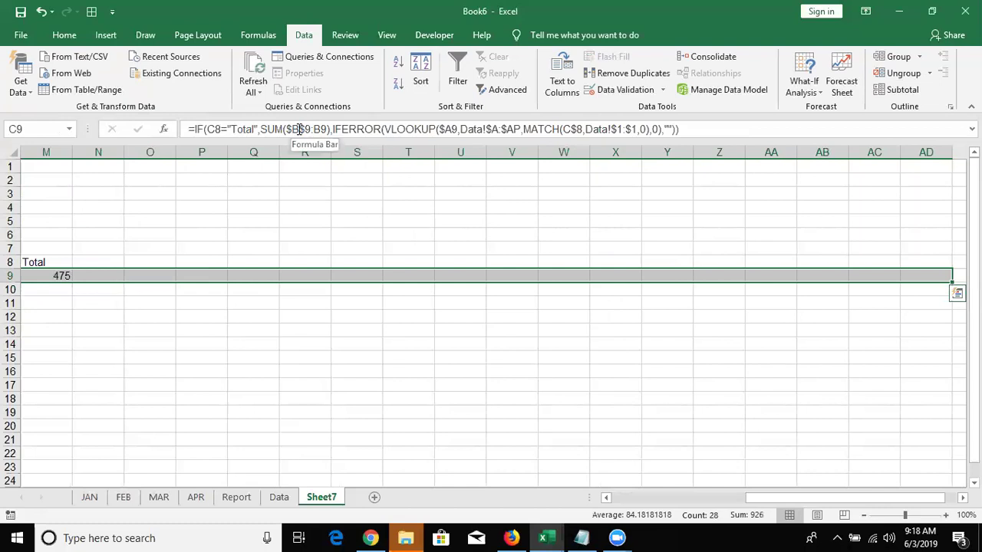
key("Left")
key("Right")
key("Right")
key("Right")
key("Right")
key("Right")
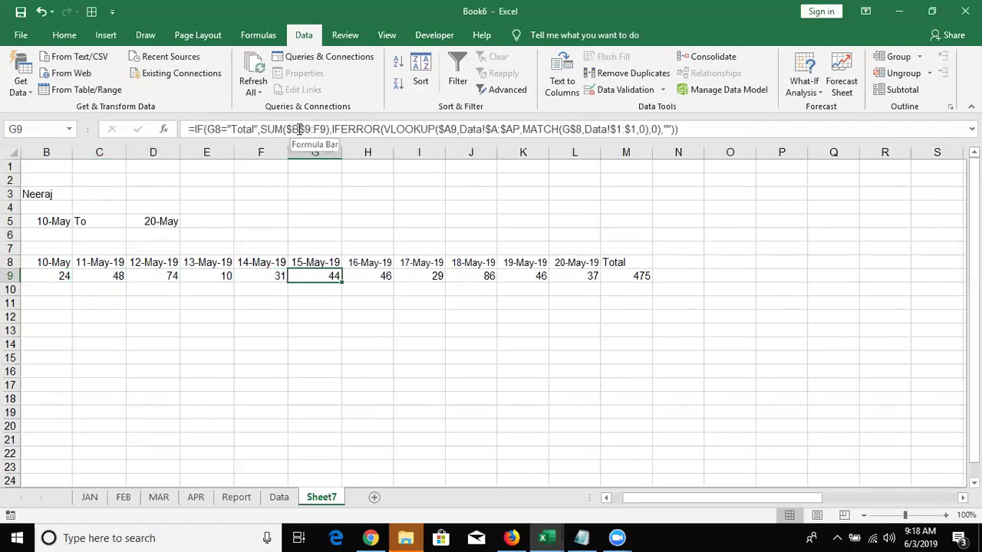
key("Left")
key("Home")
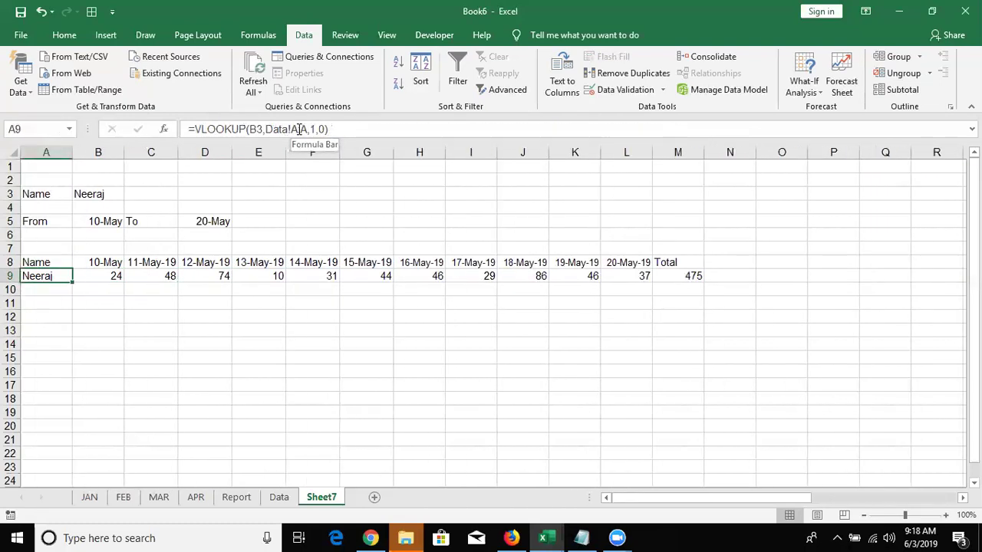
Change the To date in D5 to 15-May so the table ends at 15-May-19.
key("Up")
key("Up")
key("Up")
key("Right")
key("Up")
key("Right")
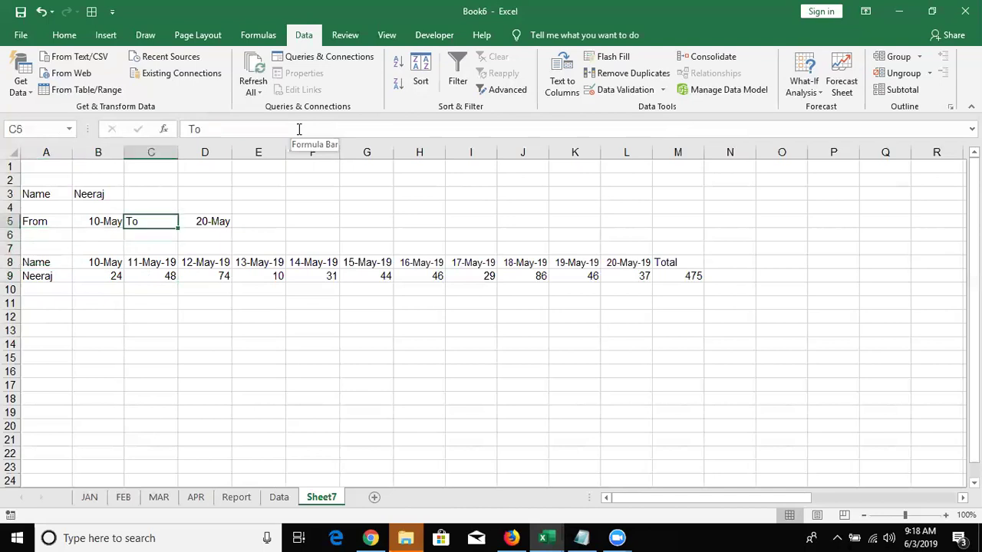
key("Right")
type("5/")
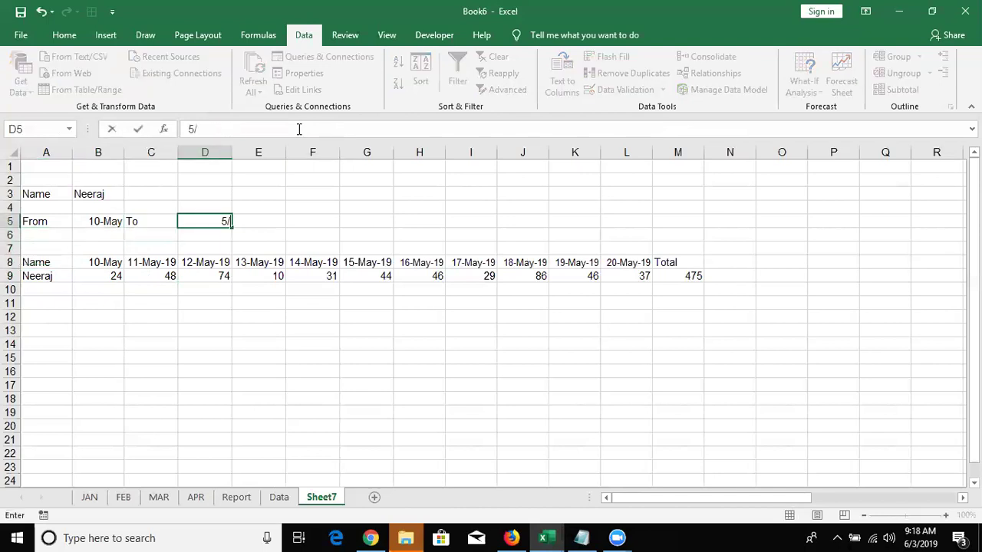
type("15")
key("Return")
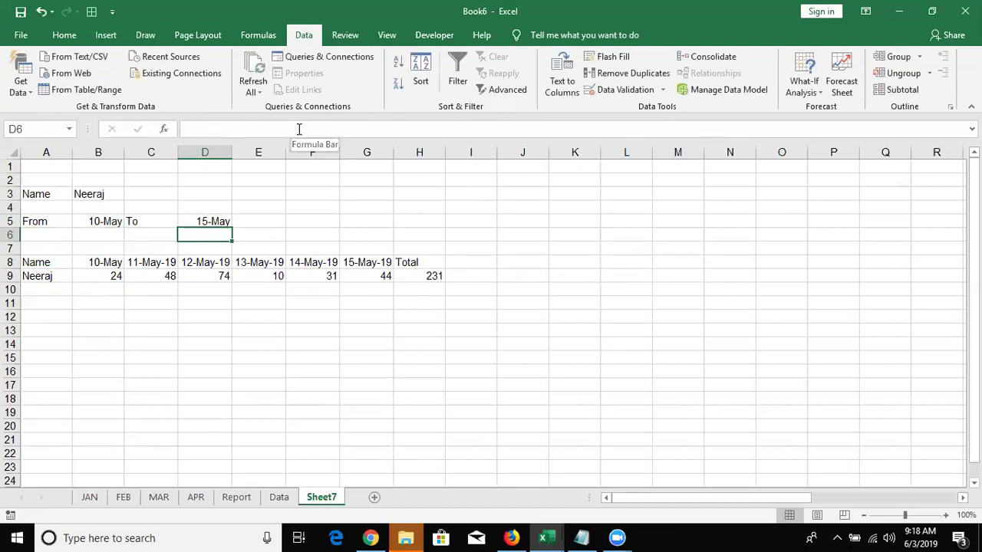
Confirm row 9 now totals 231 and add a new blank Sheet8.
key("Down")
key("Down")
key("Down")
key("Right")
key("Right")
key("Right")
key("Right")
key("Left")
key("Left")
key("Left")
key("Left")
key("Left")
key("Left")
key("Left")
key("Right")
key("Right")
key("Right")
key("Right")
key("Right")
key("Right")
key("Right")
key("Right")
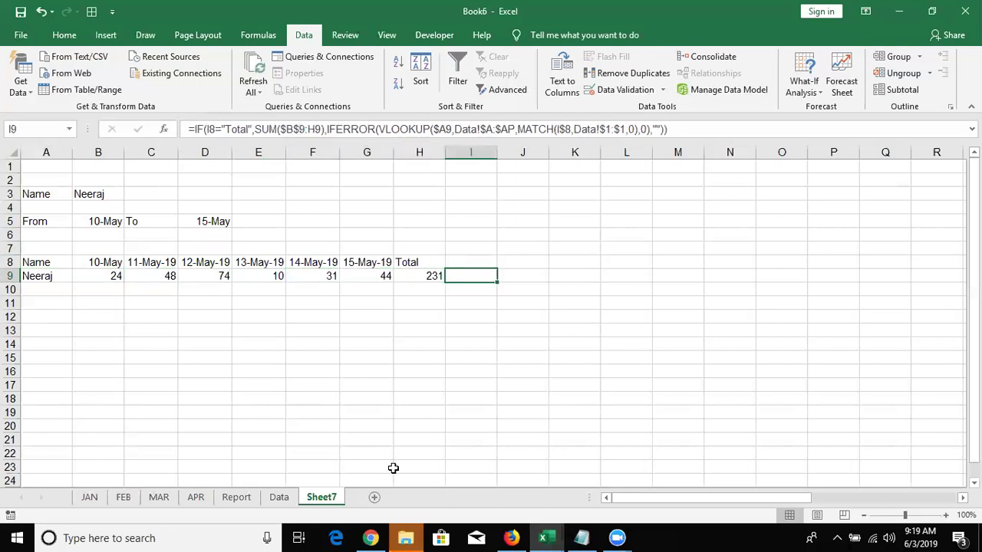
left_click(375, 496)
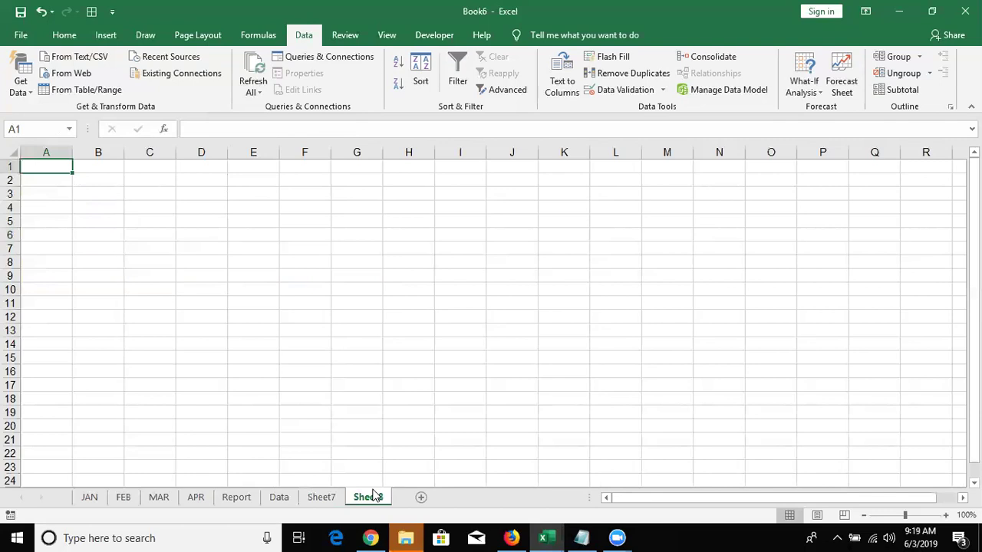
Enter Name in A1 and fill month headers from Jan across B1:E1 through Apr.
type("Name")
key("Return")
key("Up")
key("Right")
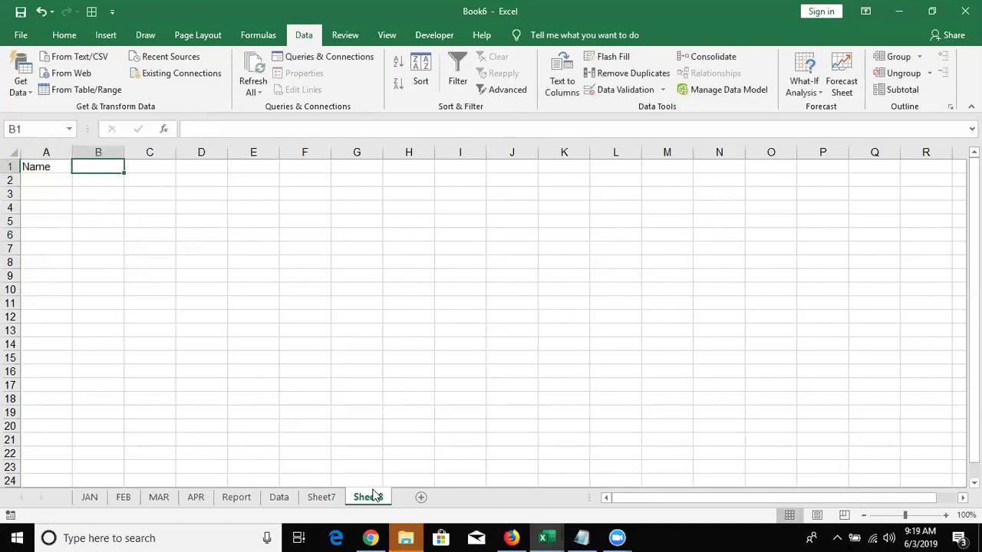
type("Jan")
key("Return")
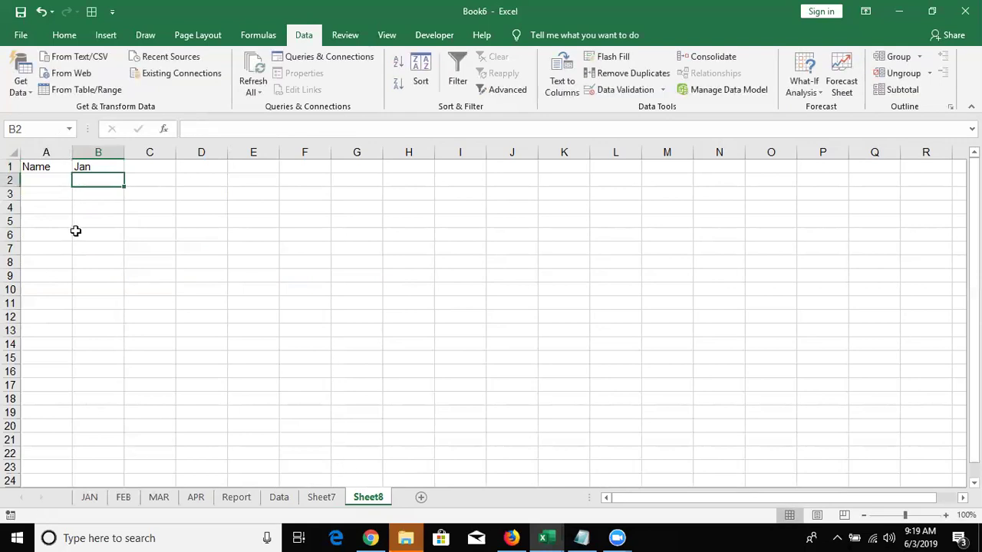
left_click(105, 166)
left_click_drag(123, 172, 305, 164)
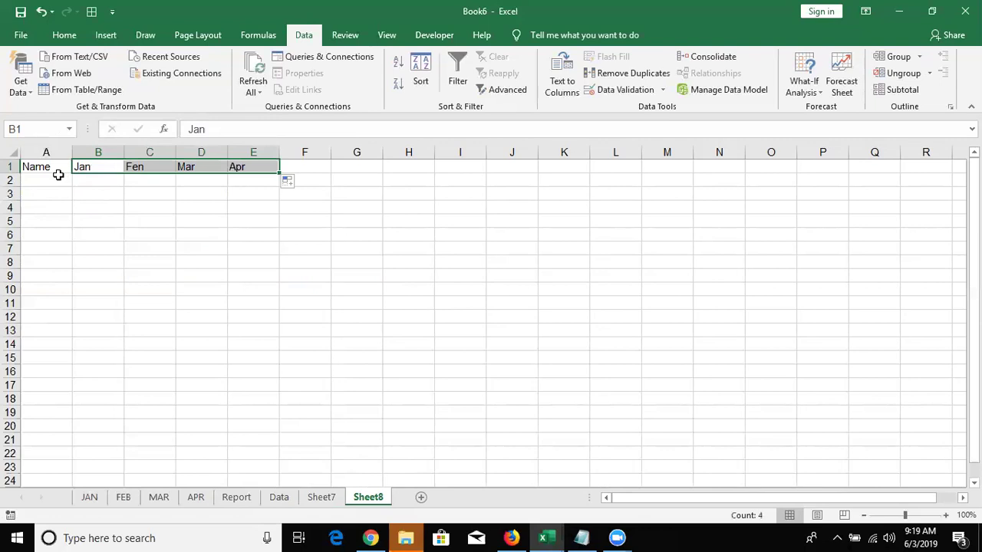
Enter Puja in A2 and fill the repeating list of names down column A.
left_click(59, 176)
type("Puja")
key("Return")
left_click(59, 176)
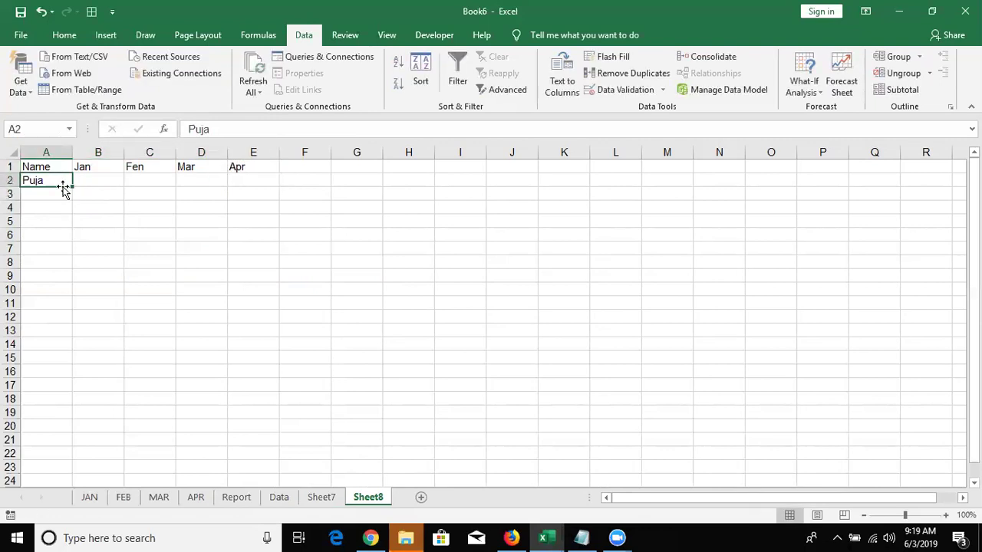
left_click_drag(72, 187, 67, 519)
key("ctrl+Home")
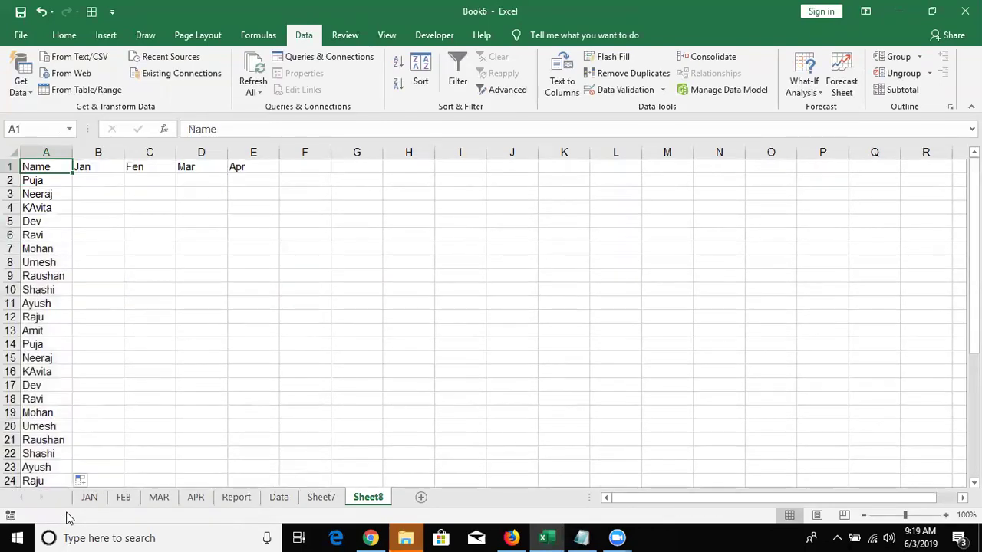
key("Right")
key("Down")
Put a RANDBETWEEN(10,30) formula in B2 and copy it across to E2.
type("=ra")
key("Down")
key("Down")
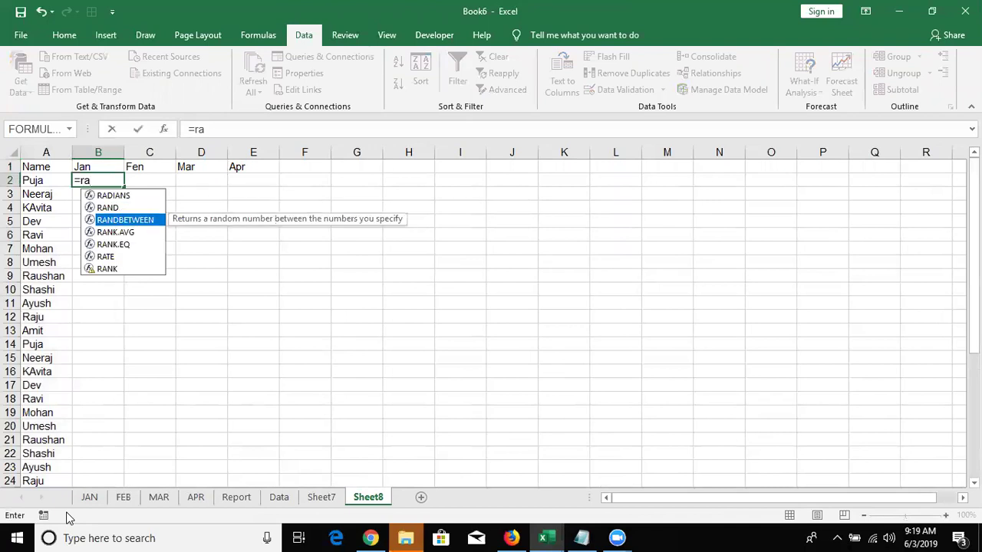
key("Tab")
type("10")
type(",3")
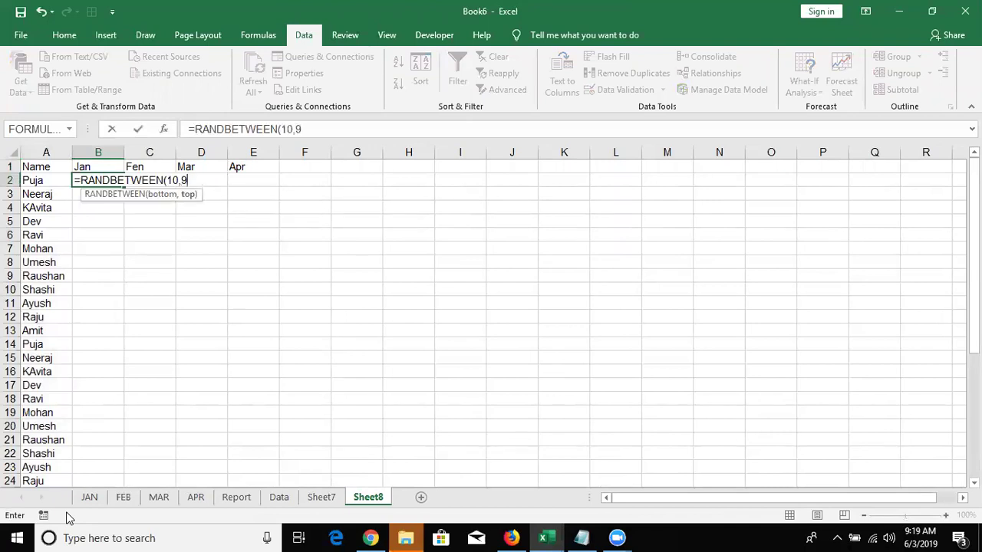
type("0")
key("Up")
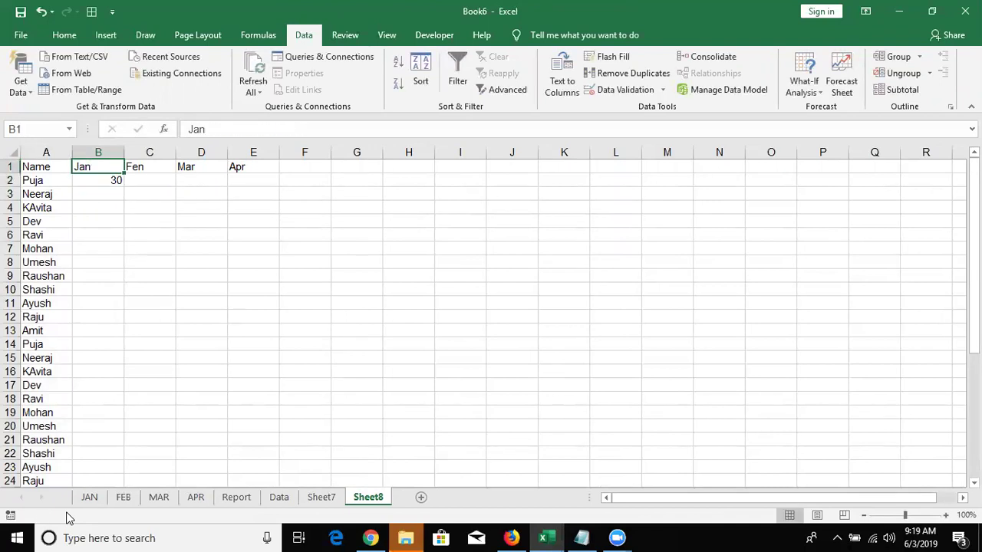
key("ctrl+Right")
key("Down")
key("ctrl+shift+Left")
key("ctrl+r")
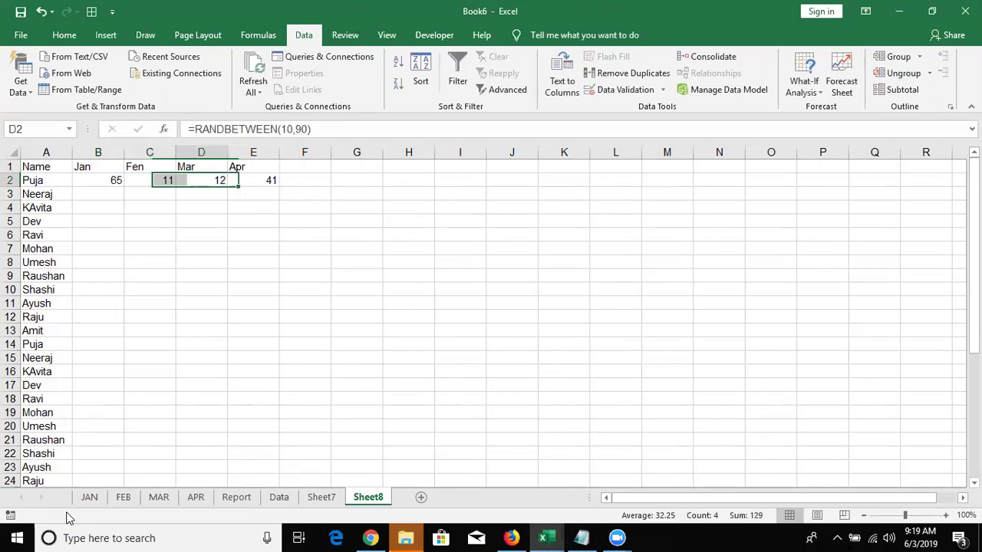
Fill the random-number formulas down B2:E39 for every name row.
key("Left")
key("Left")
key("Left")
key("ctrl+Down")
key("Right")
key("ctrl+shift+Up")
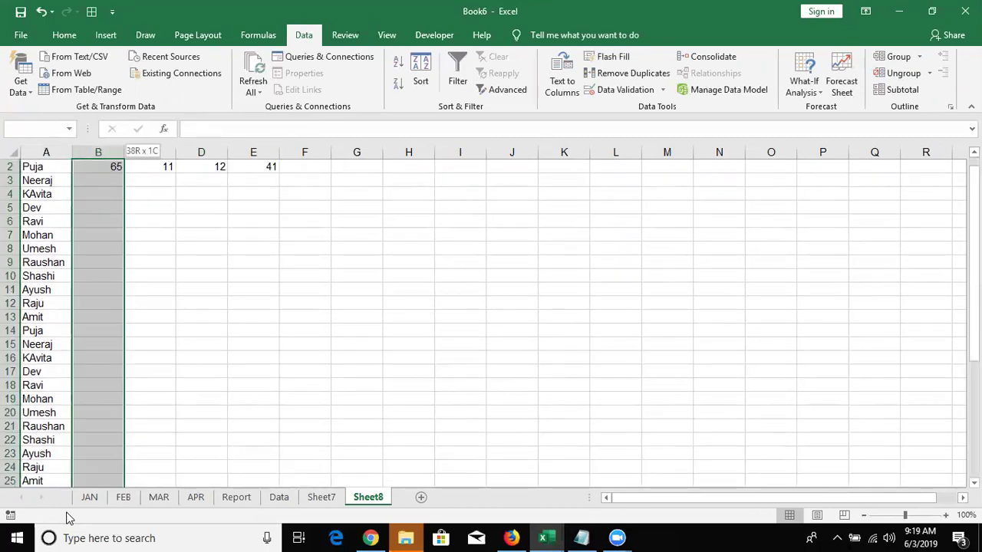
key("shift+Right")
key("shift+Right")
key("shift+Right")
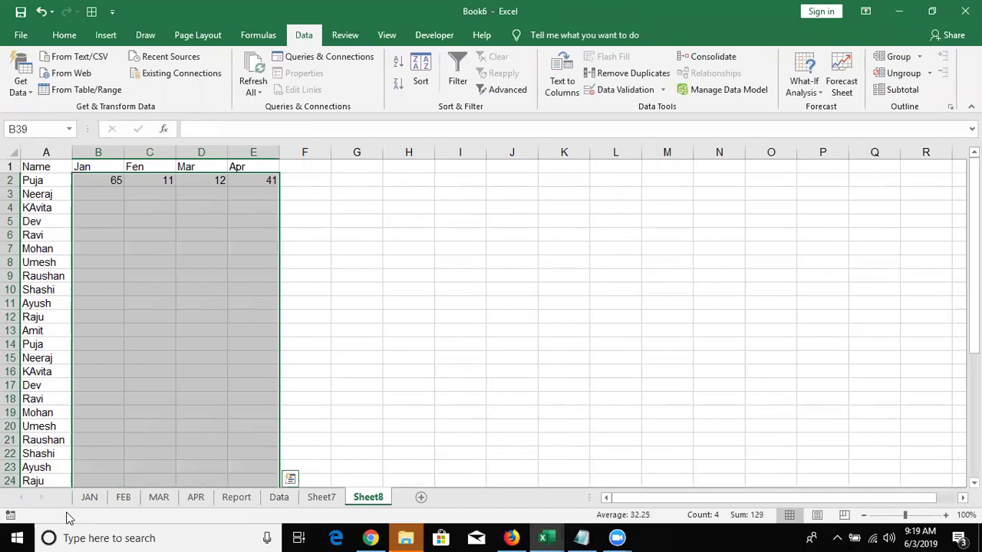
key("ctrl+d")
Convert B2:E39 to fixed numbers with Paste Values, then go to cell H3.
key("ctrl+c")
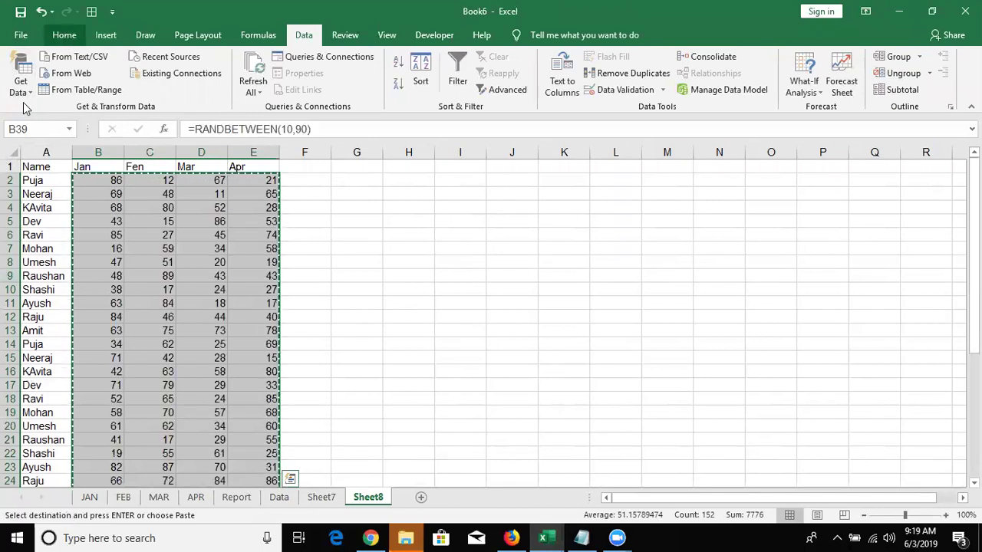
left_click(65, 34)
left_click(21, 93)
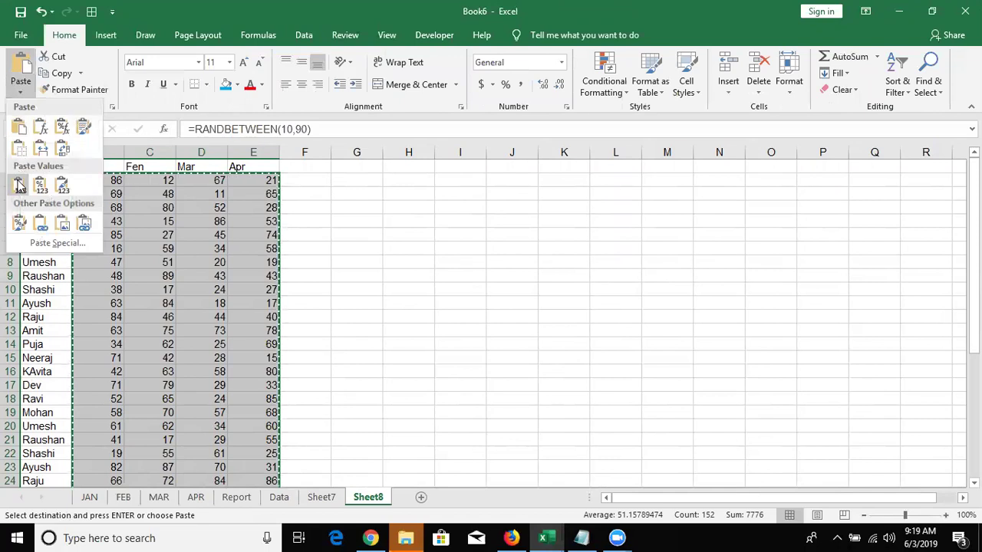
left_click(18, 184)
key("Escape")
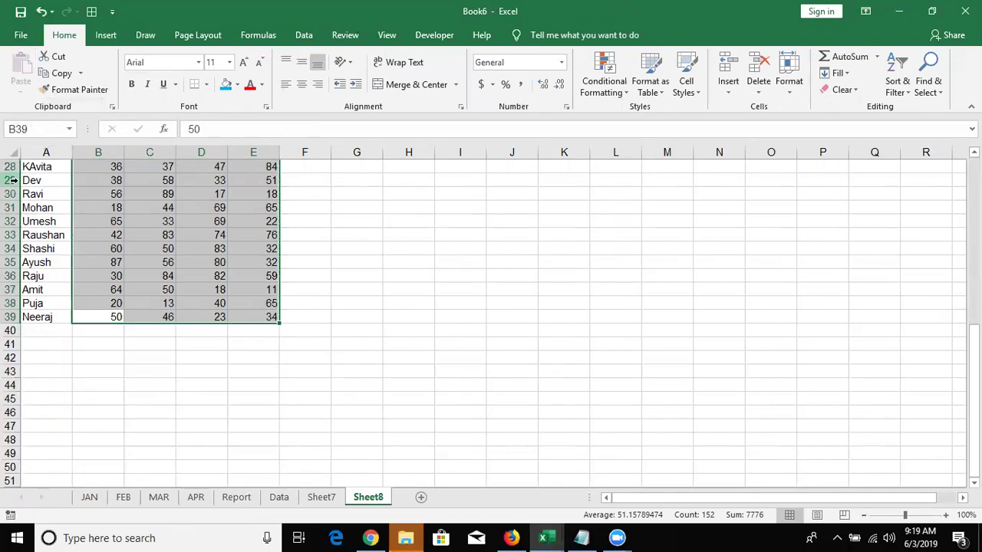
key("ctrl+Up")
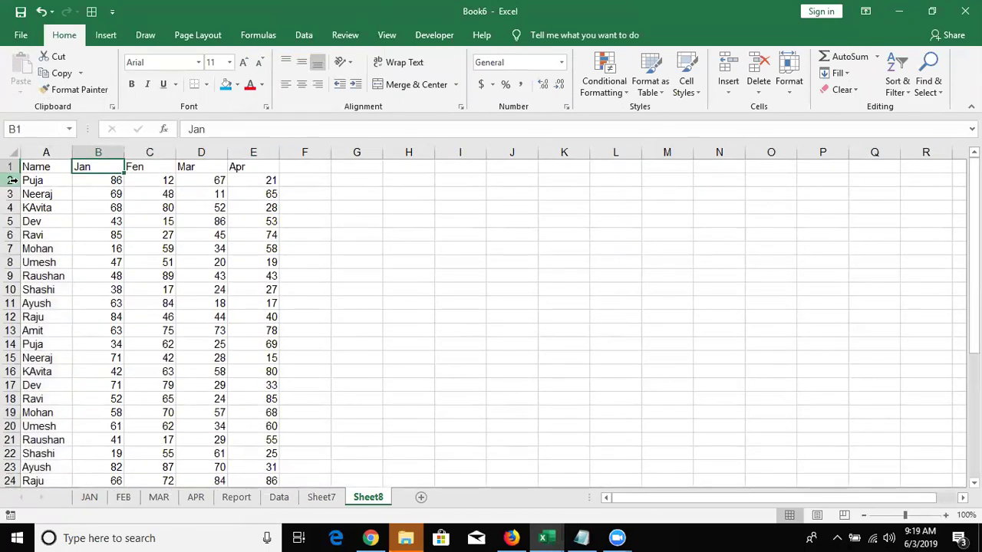
key("ctrl+Right")
key("Right")
key("Right")
key("Right")
key("Down")
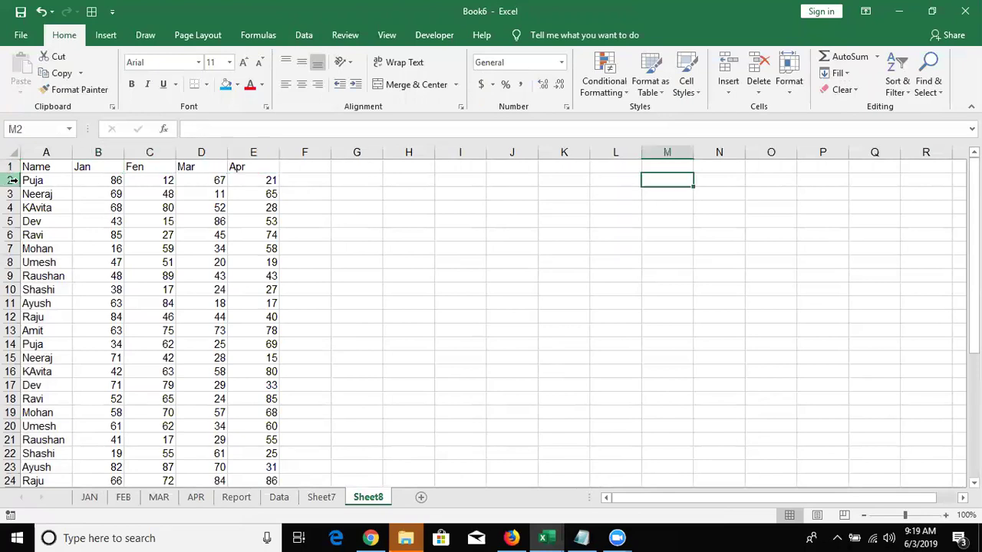
key("Left")
key("Left")
key("Left")
key("Left")
key("Left")
key("Down")
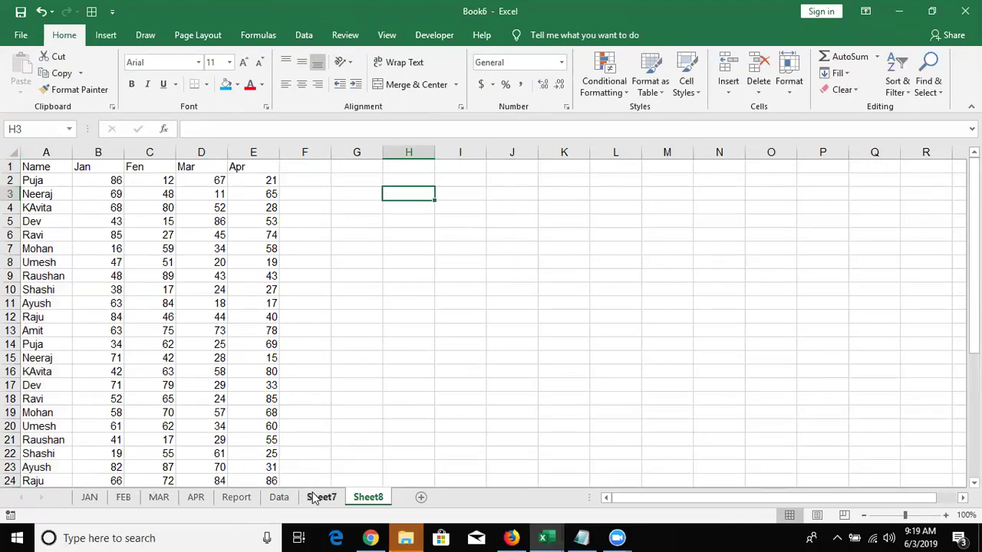
Copy Sheet7's name picker from B3 into Sheet8 H3 and set it to KAvita.
left_click(319, 497)
left_click(109, 193)
key("ctrl+c")
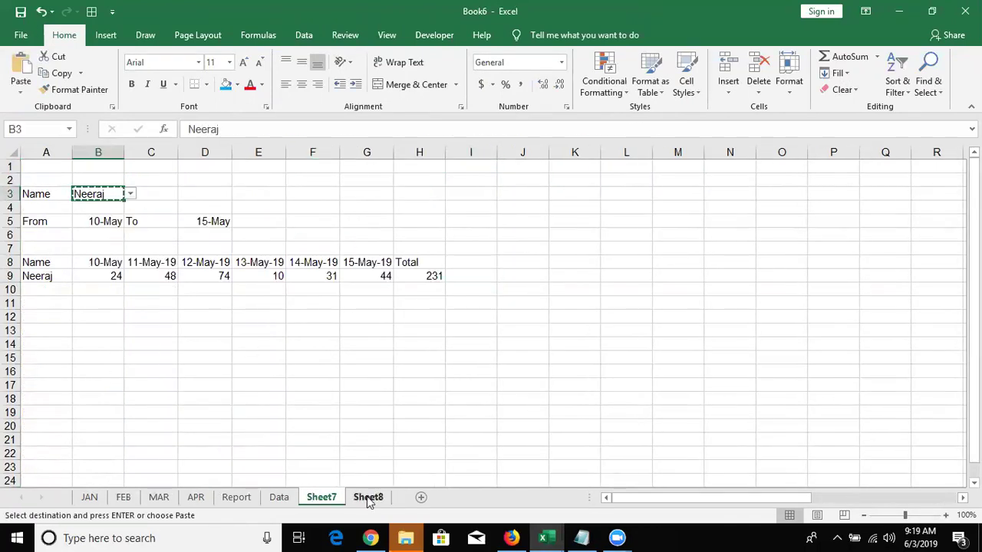
left_click(368, 499)
key("ctrl+v")
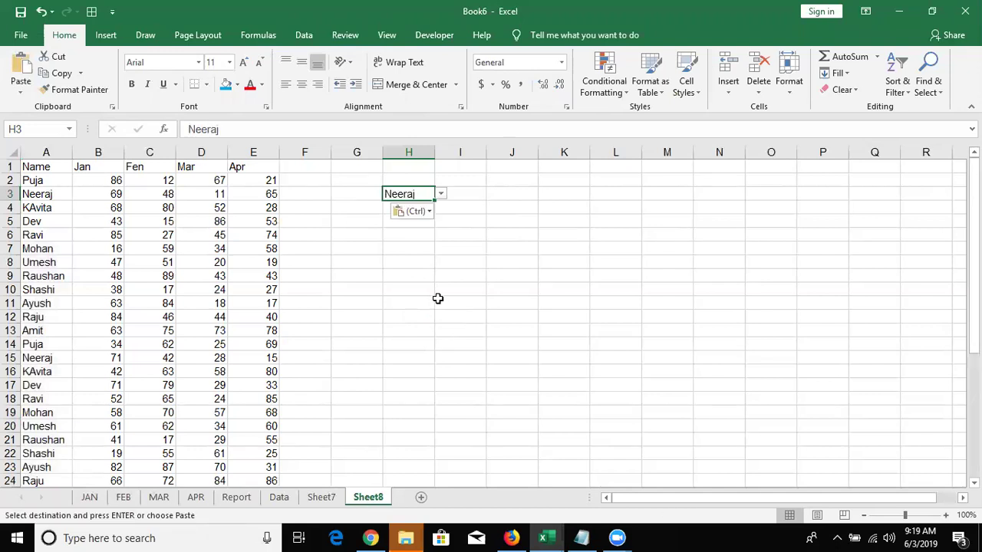
left_click(441, 195)
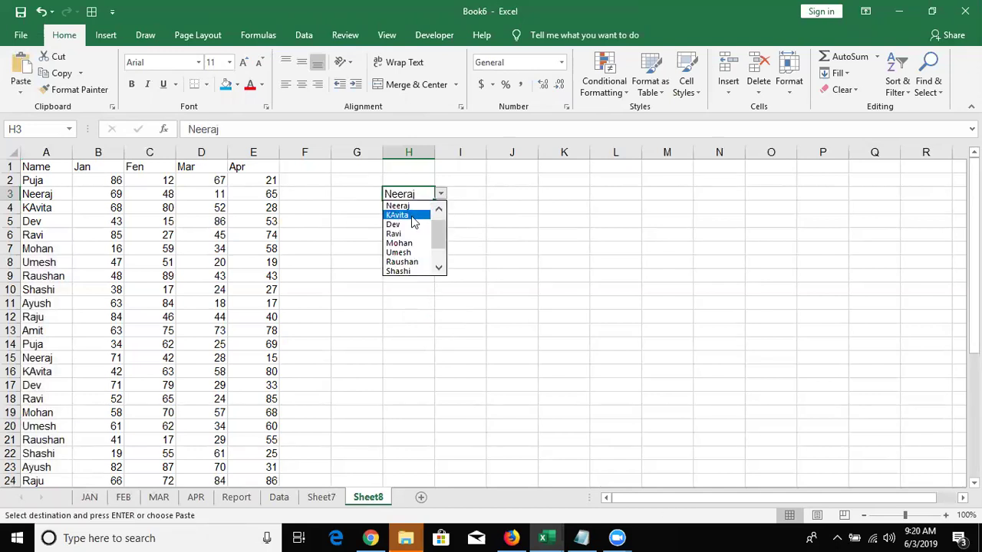
left_click(407, 216)
Copy the Jan to Apr month headers in B1:E1.
left_click(87, 163)
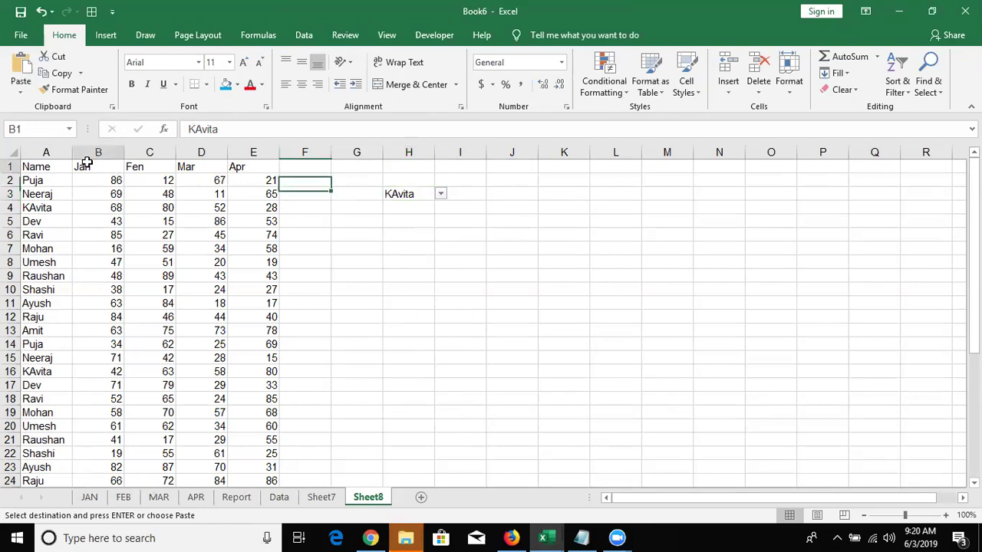
key("ctrl+v")
key("ctrl+c")
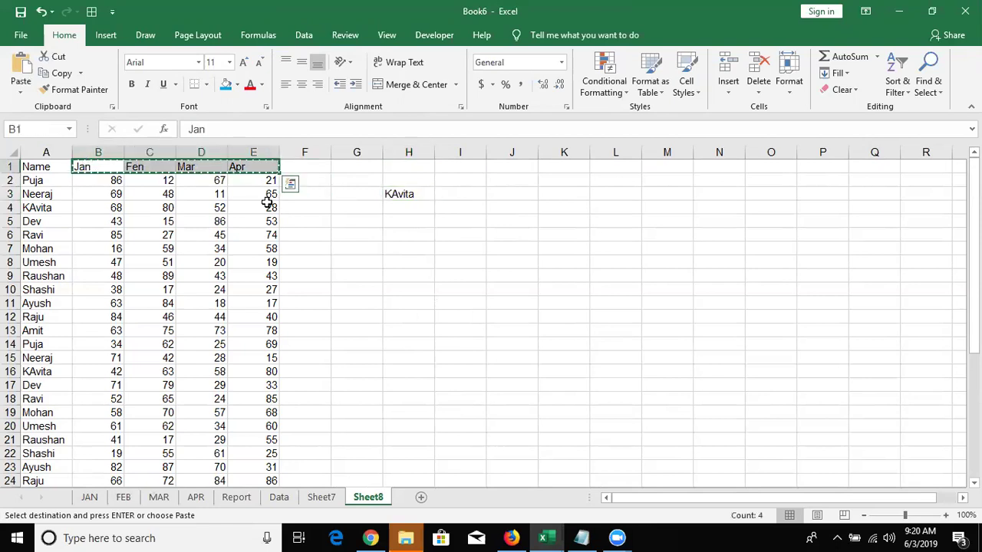
Paste the Jan, Fen, Mar, Apr headings into H6:K6 and add the heading Sr in G6.
left_click(394, 236)
key("ctrl+v")
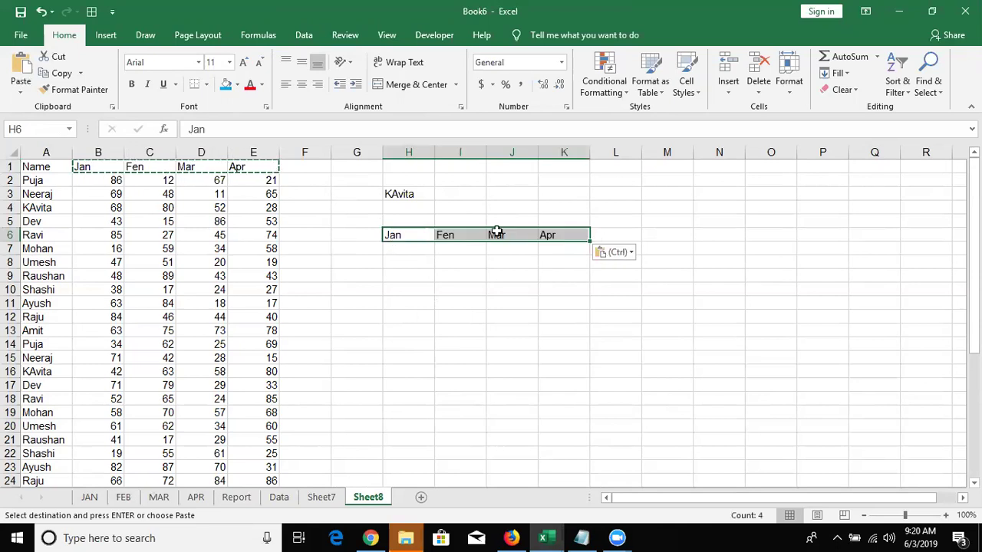
left_click(348, 238)
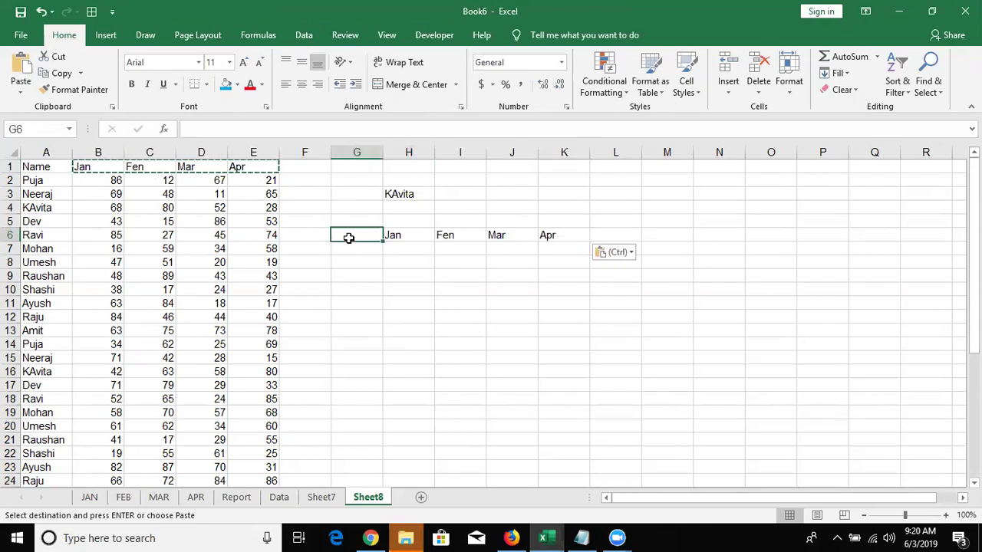
type("Sr")
key("Return")
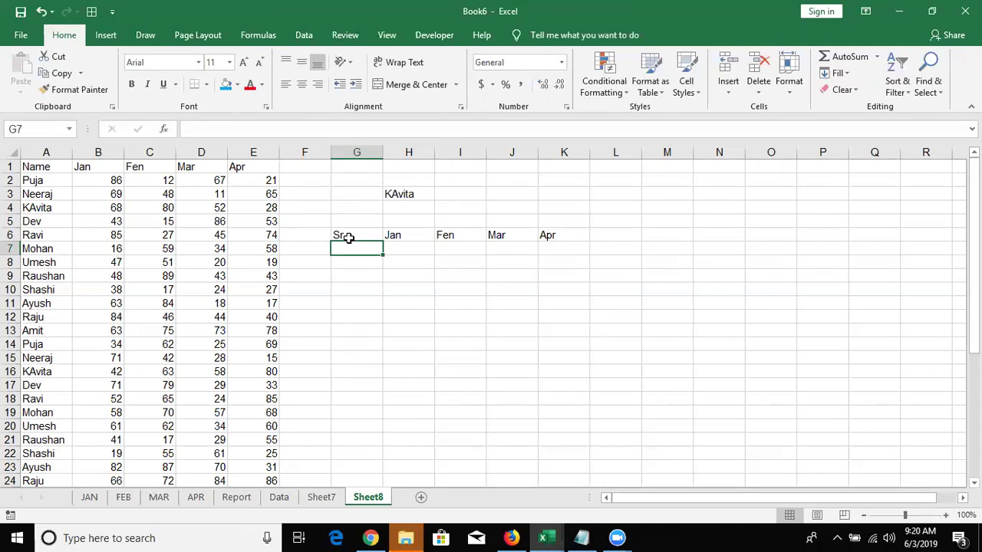
Keep KAvita in H3 and count its occurrences with =COUNTIF(A:A,H3) in I3.
key("Up")
key("Up")
key("Up")
key("Up")
key("Right")
key("BackSpace")
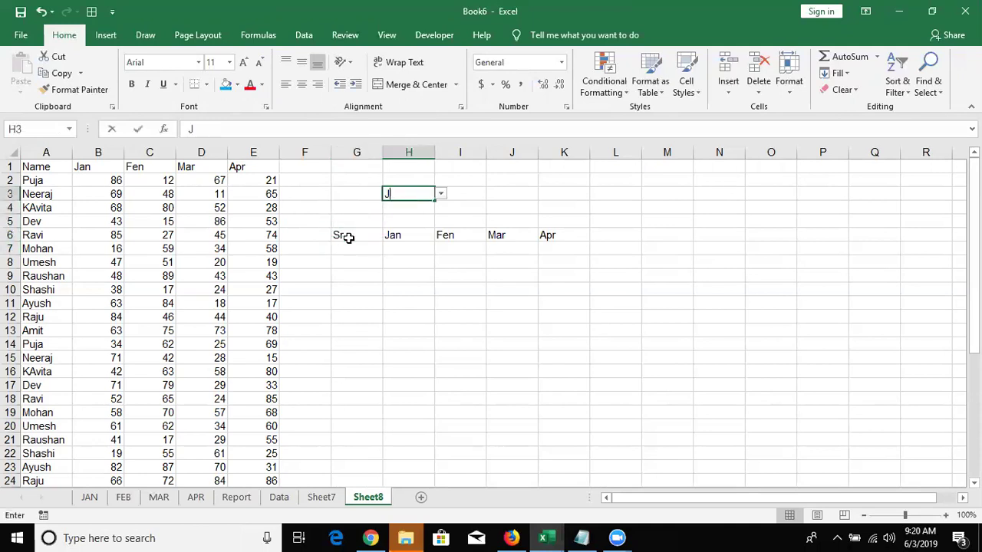
type("Ka")
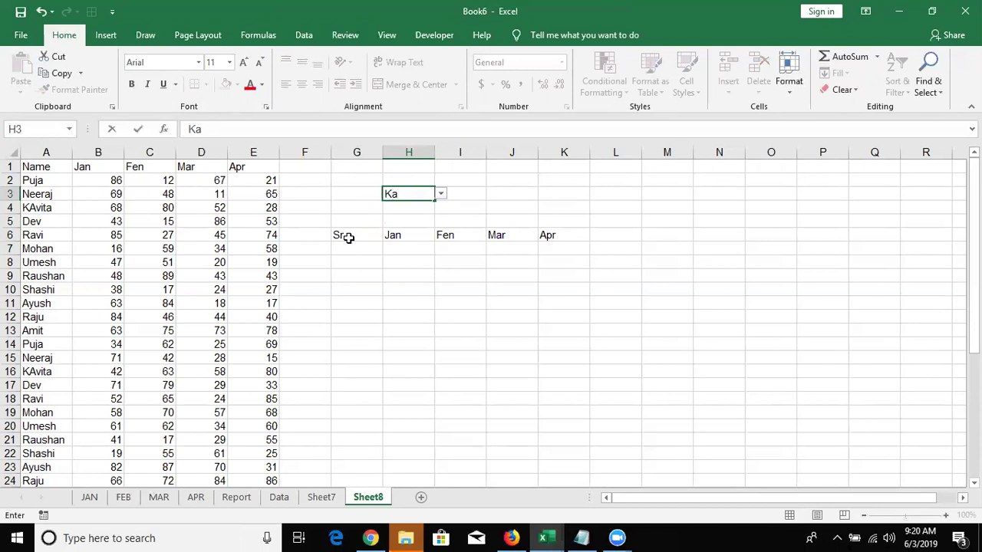
key("Escape")
key("Right")
type("=cou")
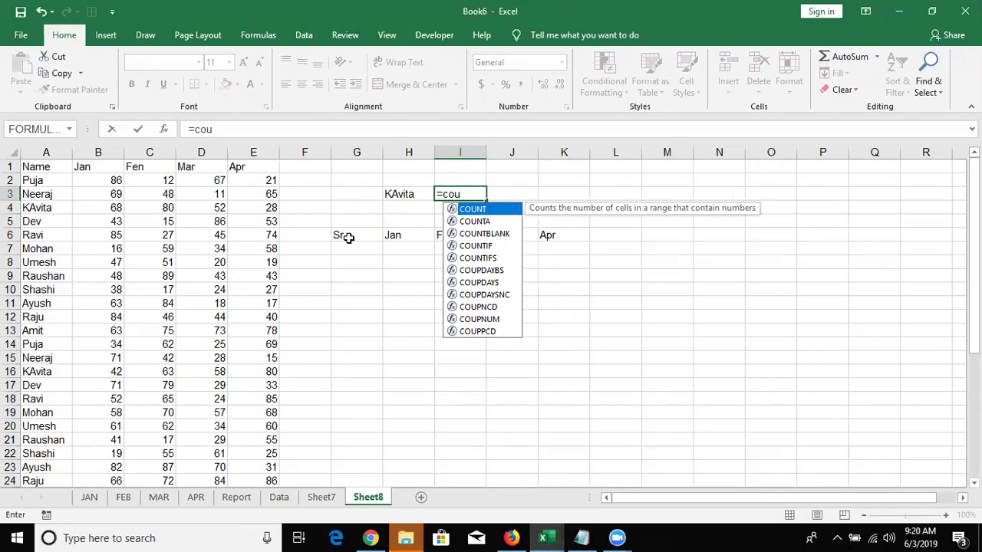
key("Down")
key("Down")
key("Down")
key("Tab")
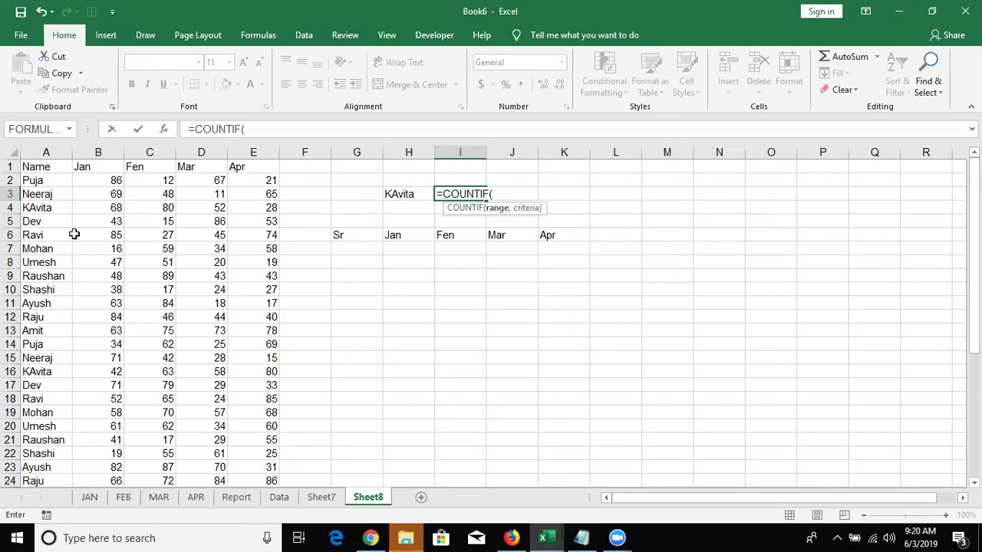
left_click(36, 151)
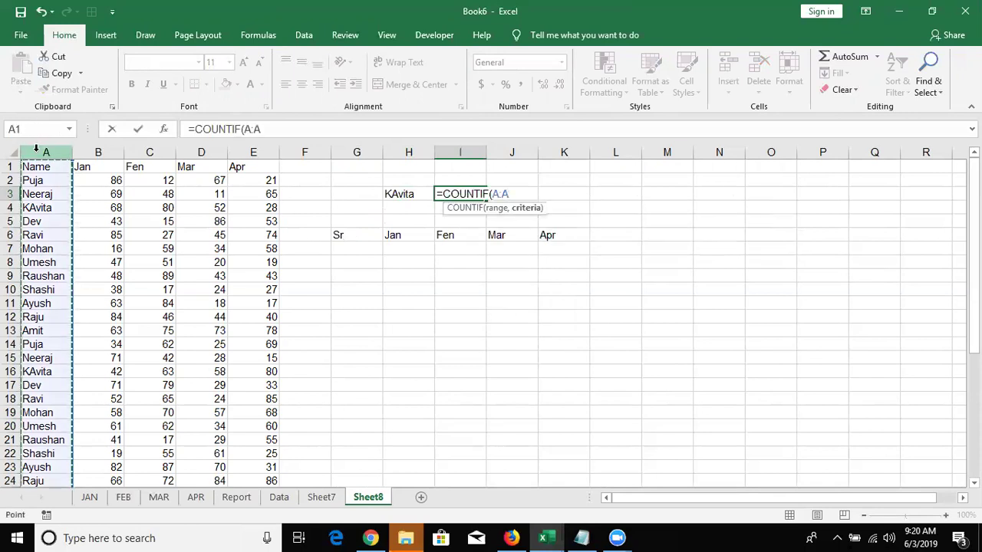
type(",")
left_click(415, 197)
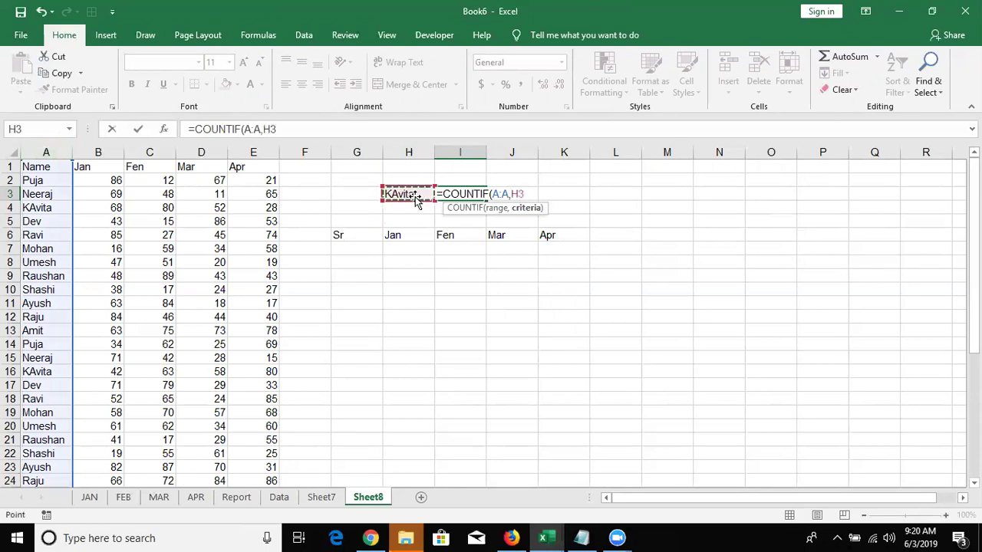
key("Return")
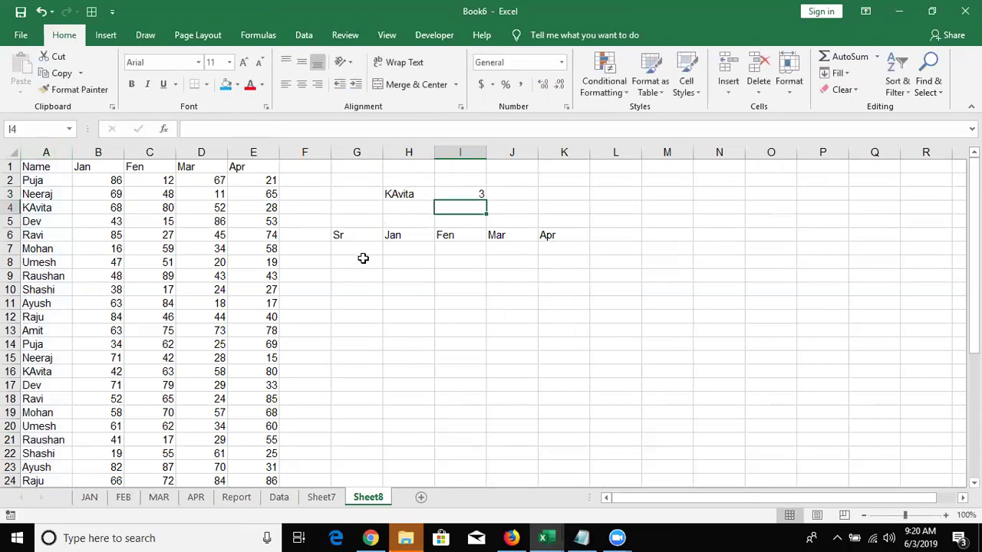
Enter 1 in G7 and write an IF formula in G8 checking G7 against I3, returning G7+1.
left_click(365, 249)
type("1")
key("Return")
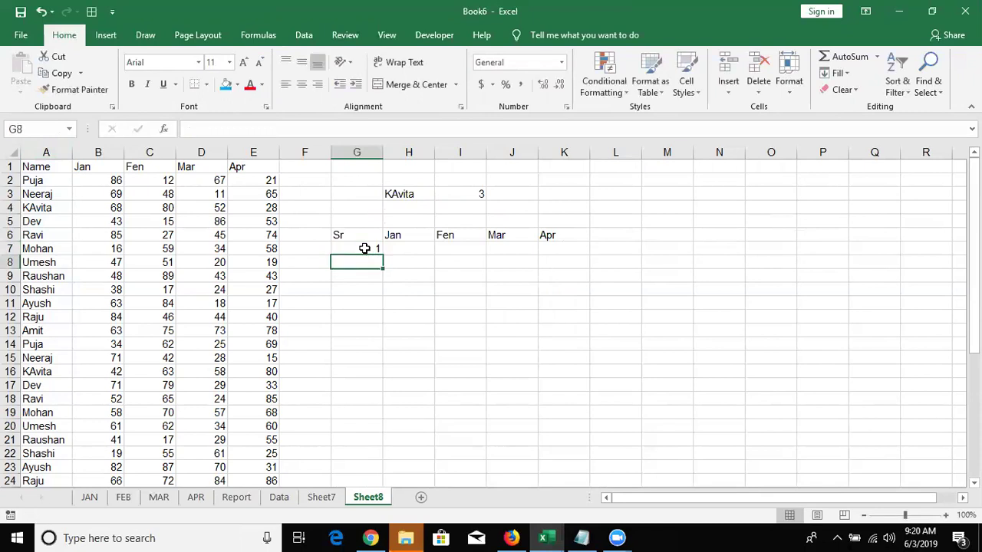
type("=if(")
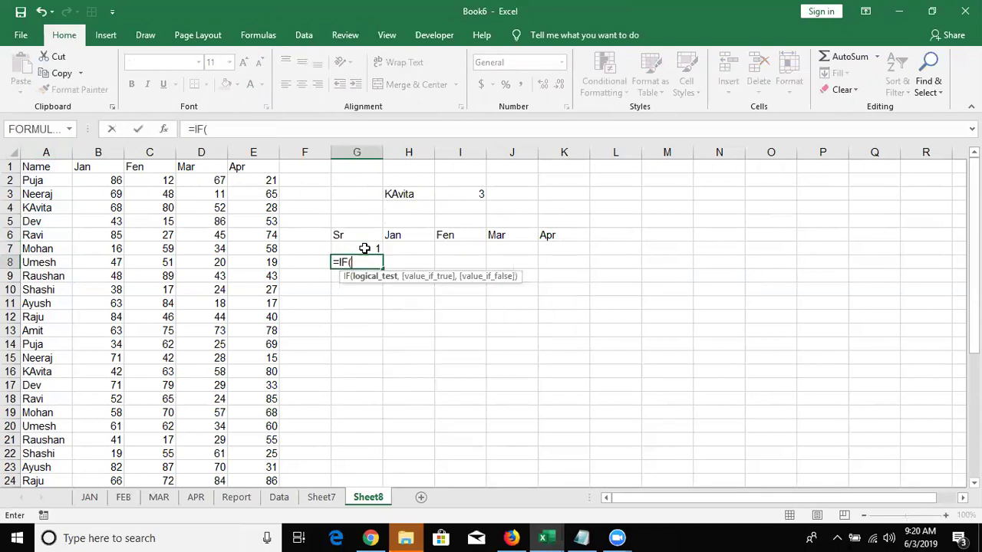
left_click(364, 248)
type("+1")
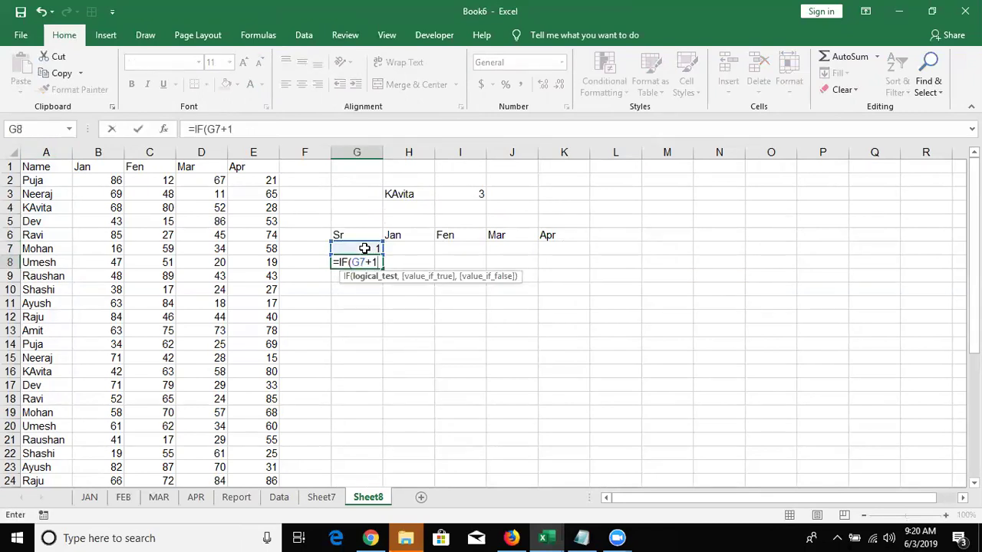
left_click(446, 194)
type(",")
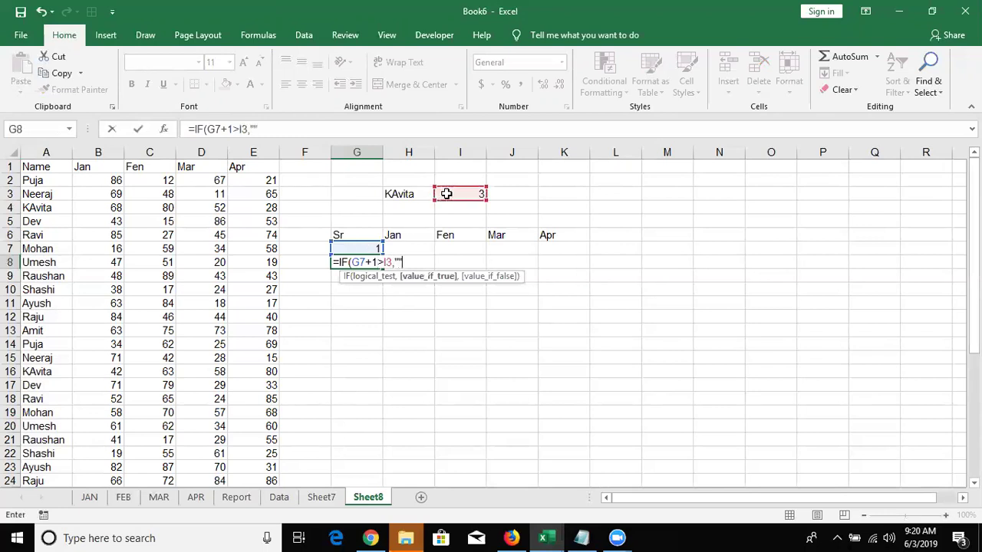
left_click(371, 245)
left_click(356, 265)
key("Up")
key("Up")
left_click(355, 264)
key("F2")
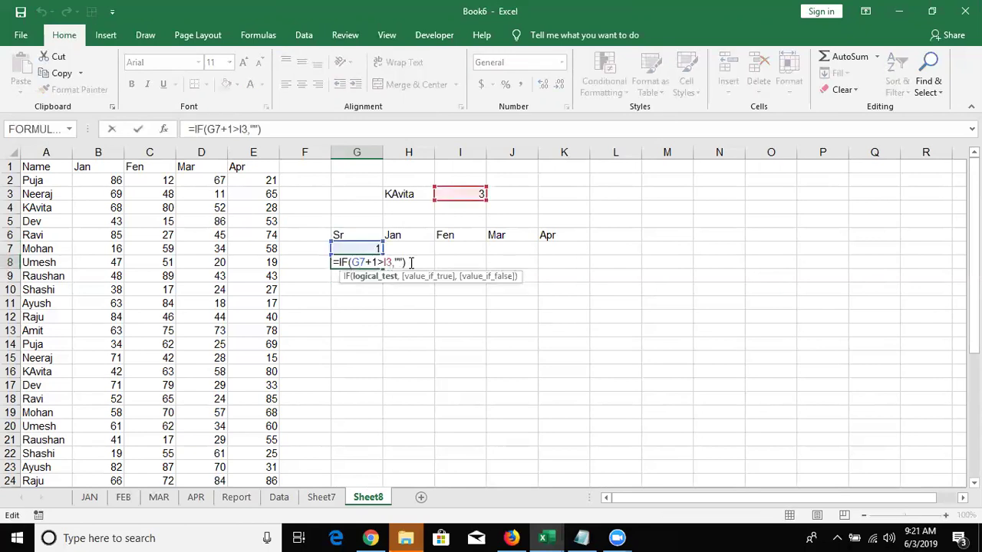
key("BackSpace")
type(",")
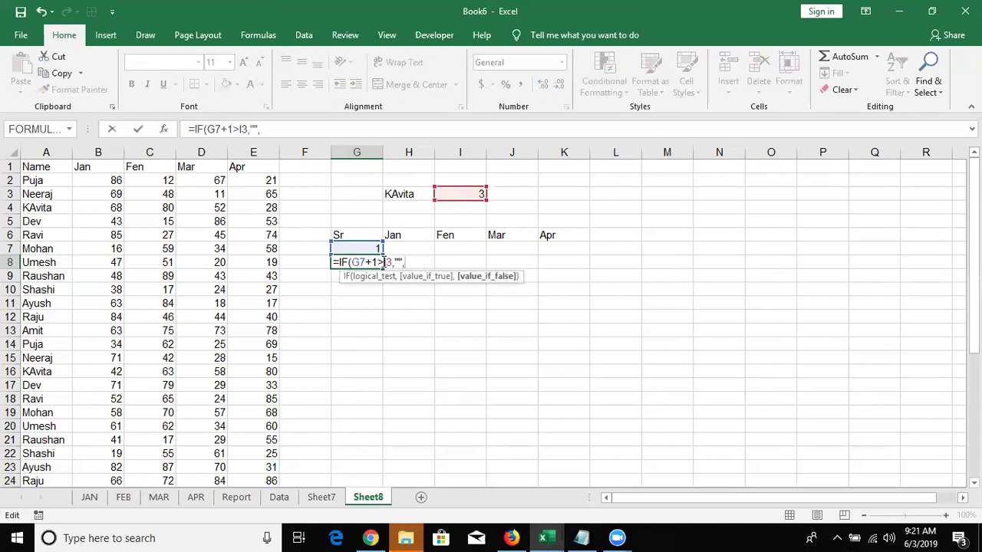
left_click(354, 248)
type("+1")
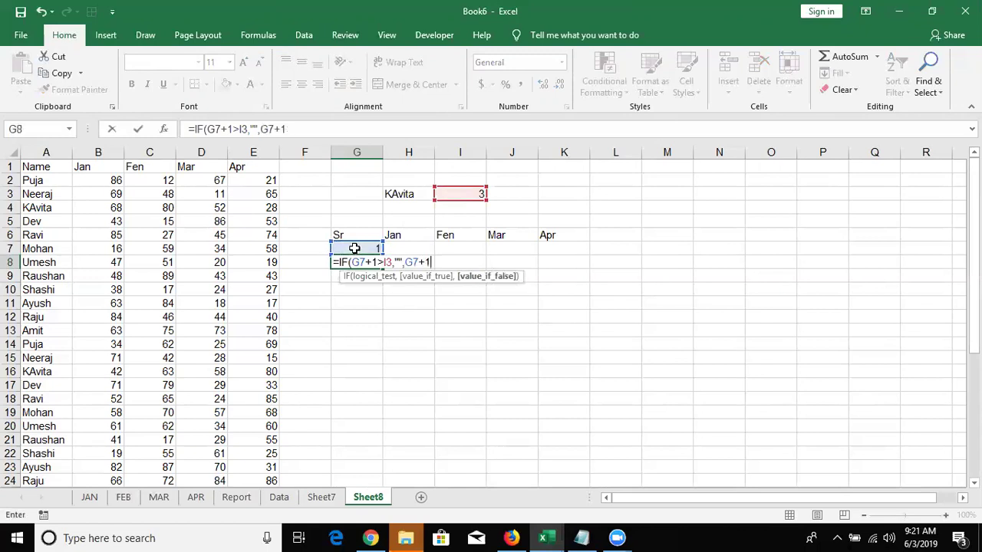
key("ctrl+Return")
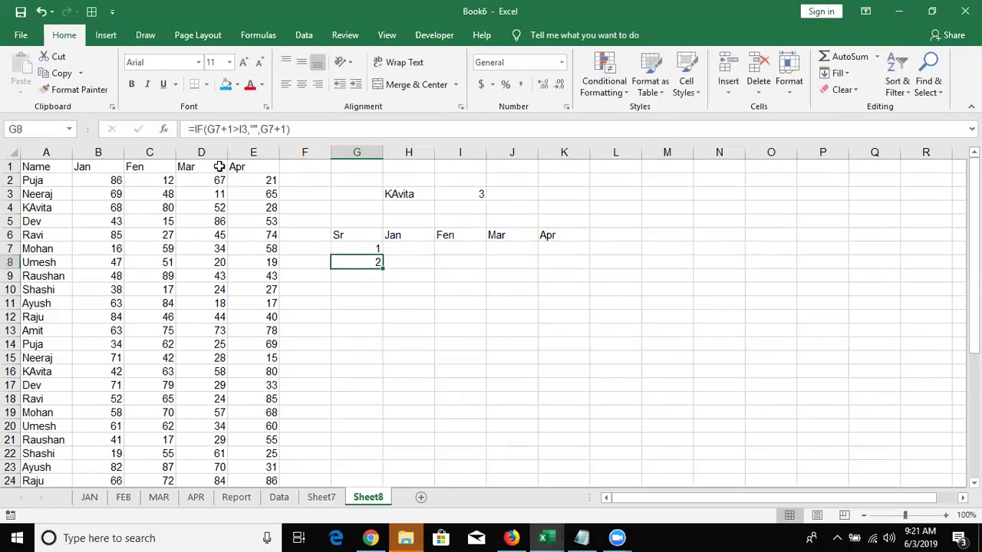
Wrap G8's formula in IFERROR with a blank fallback and make the I3 reference $I$3.
left_click(196, 129)
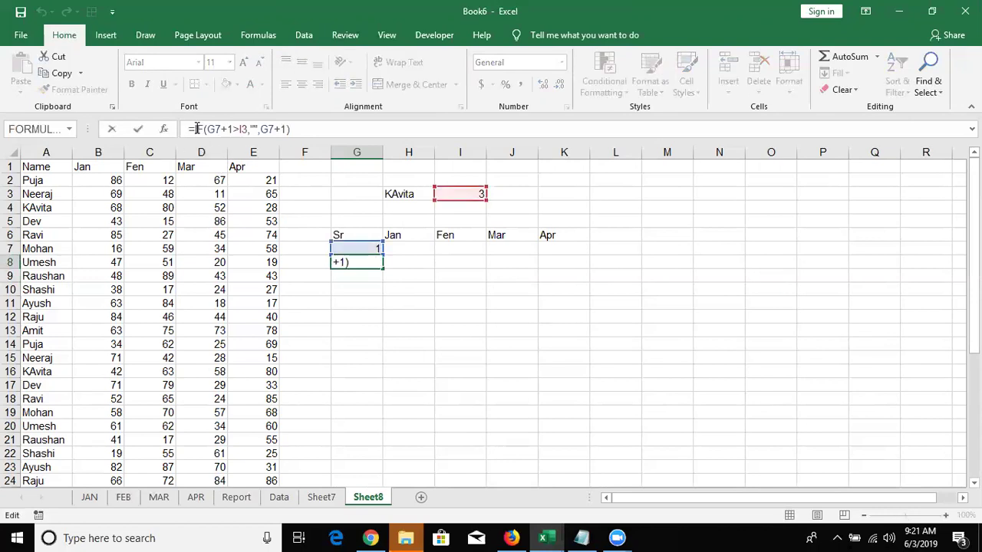
type("IF")
key("Down")
key("Tab")
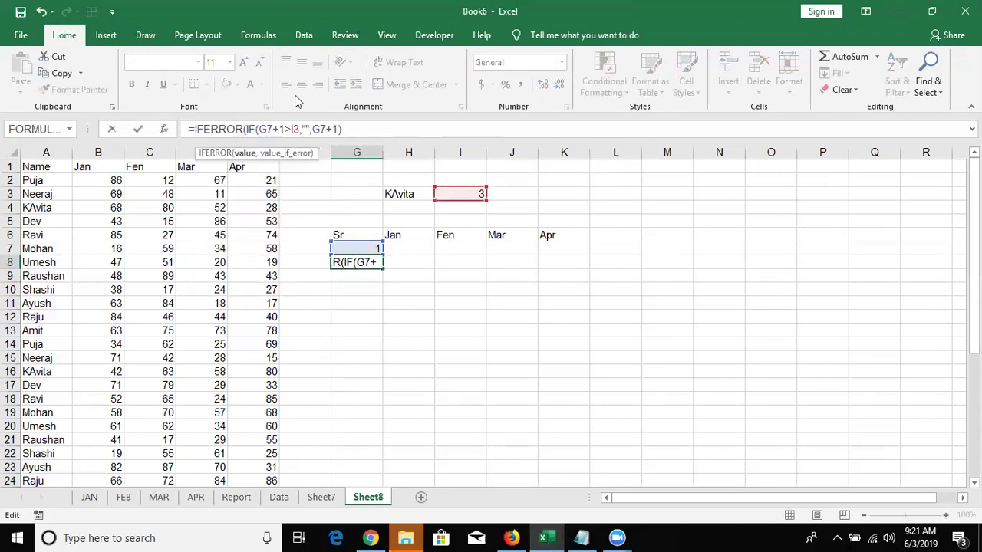
type(",\"\")")
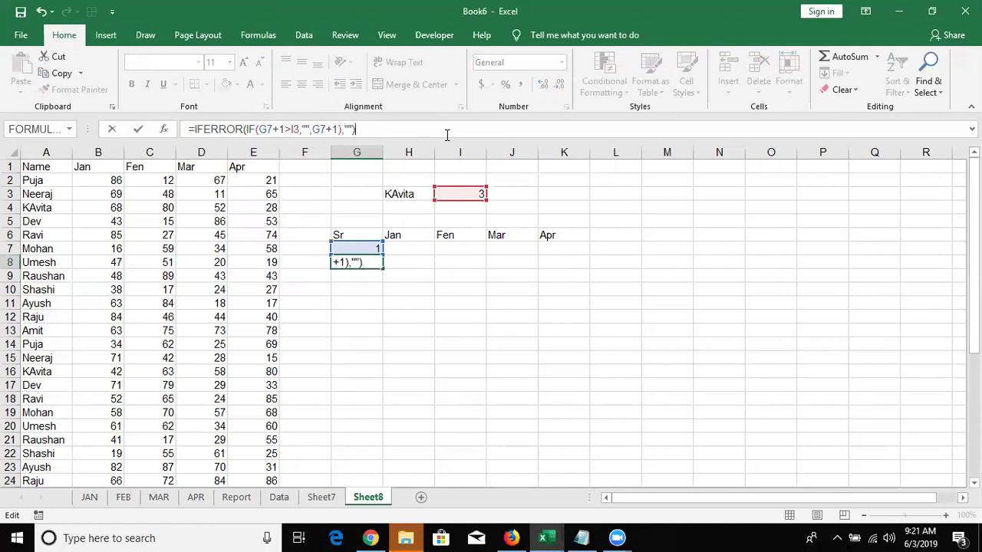
left_click(293, 130)
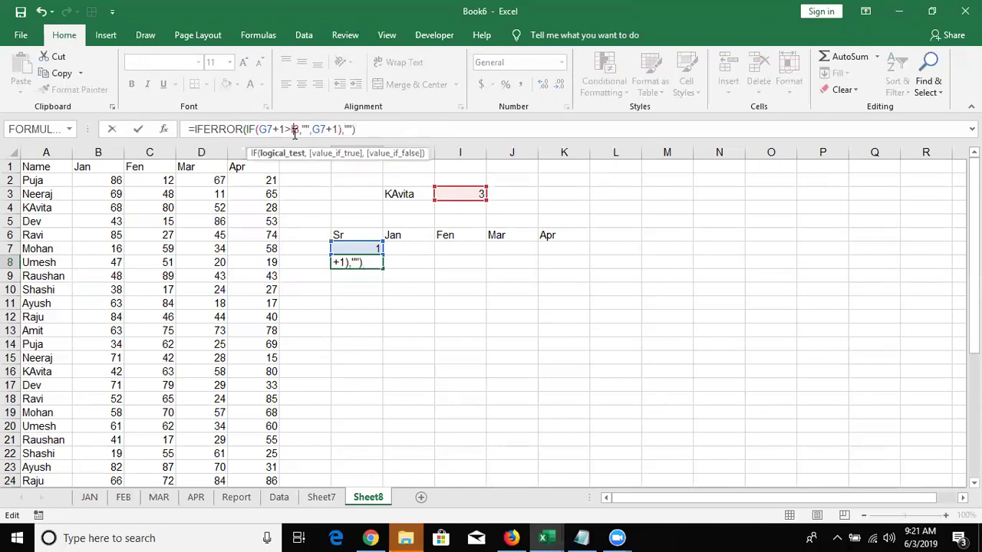
key("F4")
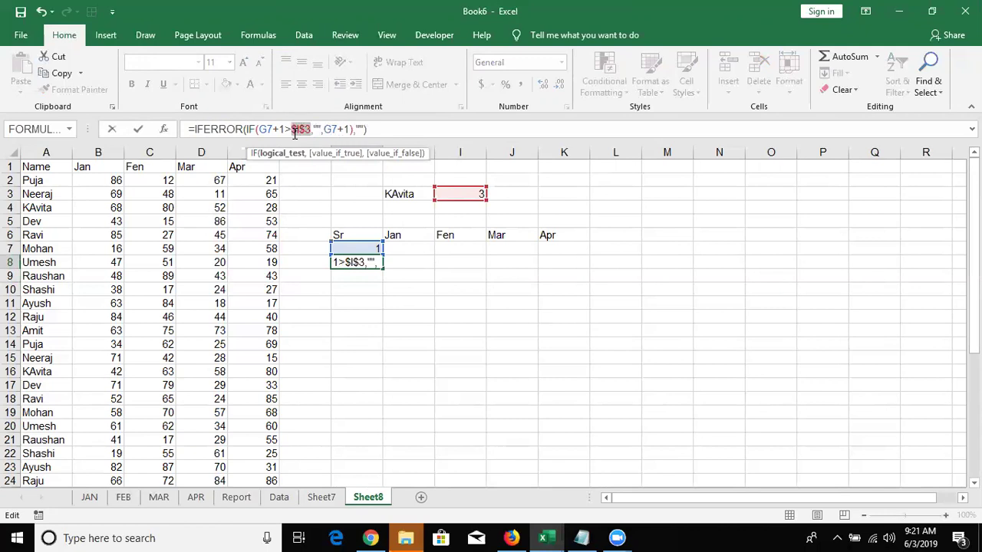
key("Return")
Fill the numbering formula from G8 down through G28.
key("Up")
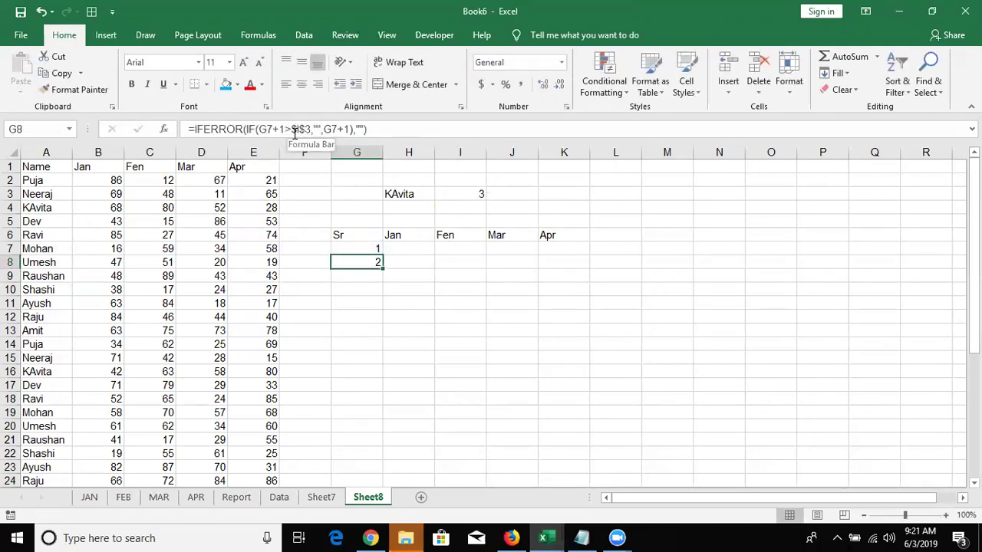
key("shift+Down")
key("shift+Down")
key("shift+Down")
key("shift+Down")
key("shift+Down")
key("shift+Down")
key("shift+Down")
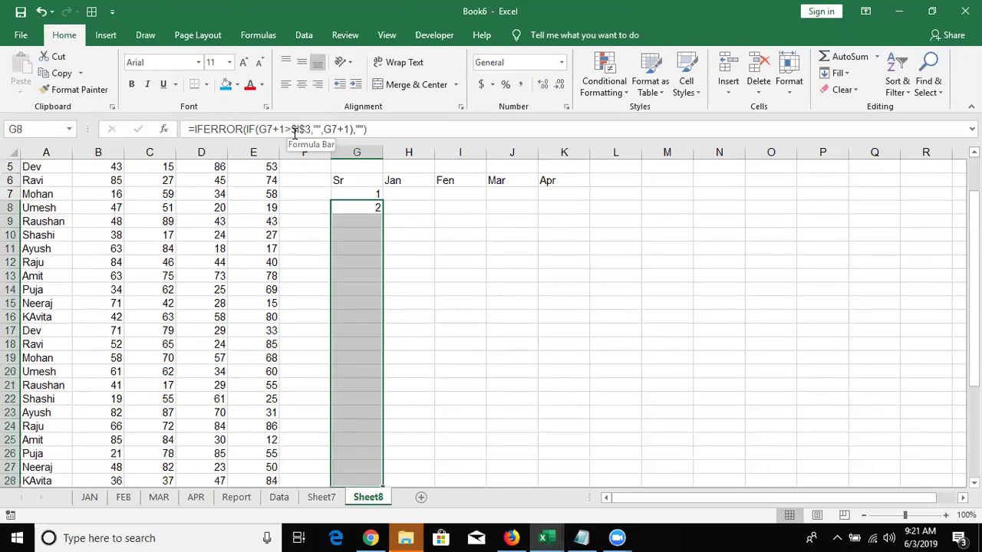
key("ctrl+d")
key("Up")
key("Up")
key("Up")
key("Up")
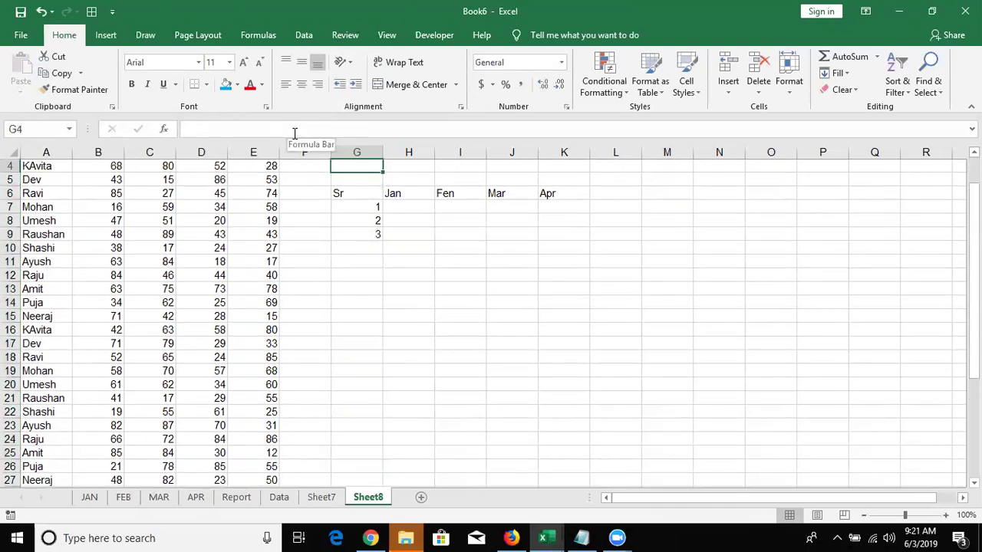
key("Up")
key("Up")
key("Up")
key("Left")
Select column A with Ctrl+Space and insert a new blank column left of the names.
key("Home")
key("Down")
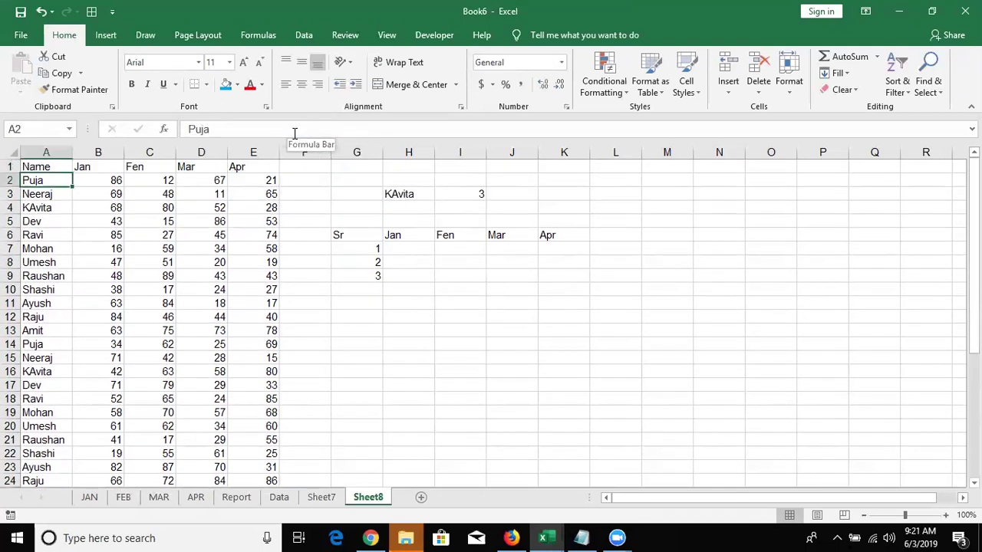
key("ctrl+shift+Down")
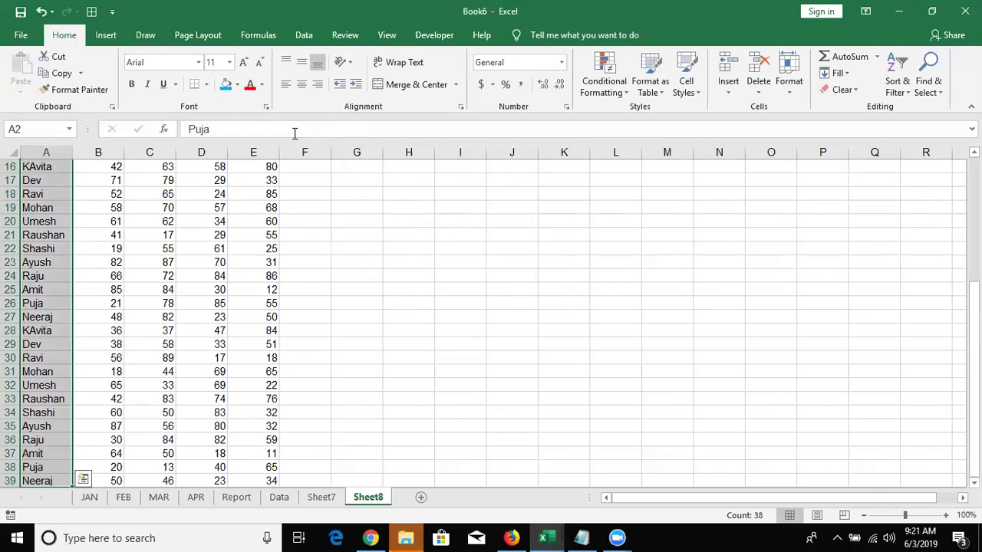
key("ctrl+Home")
key("ctrl+space")
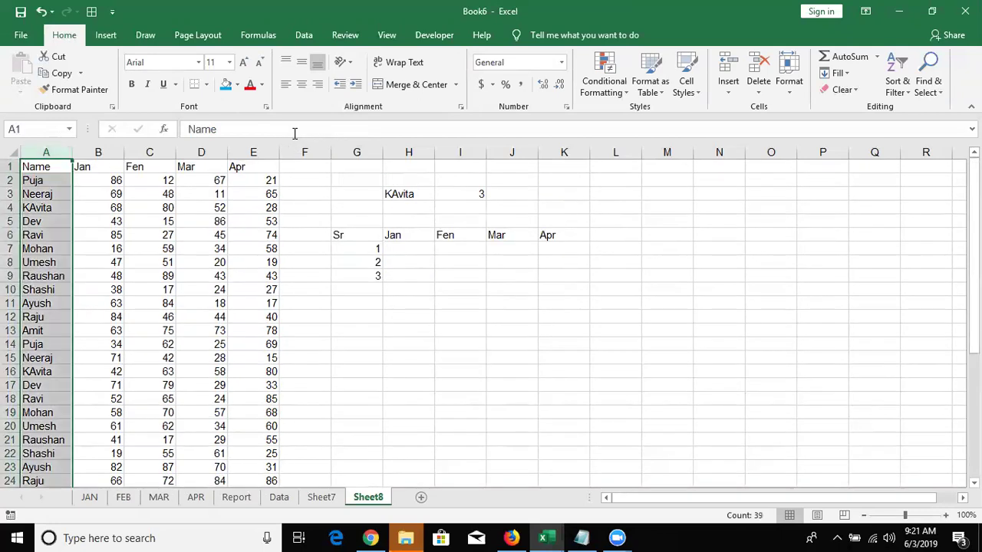
key("ctrl+shift+plus")
key("ctrl+Home")
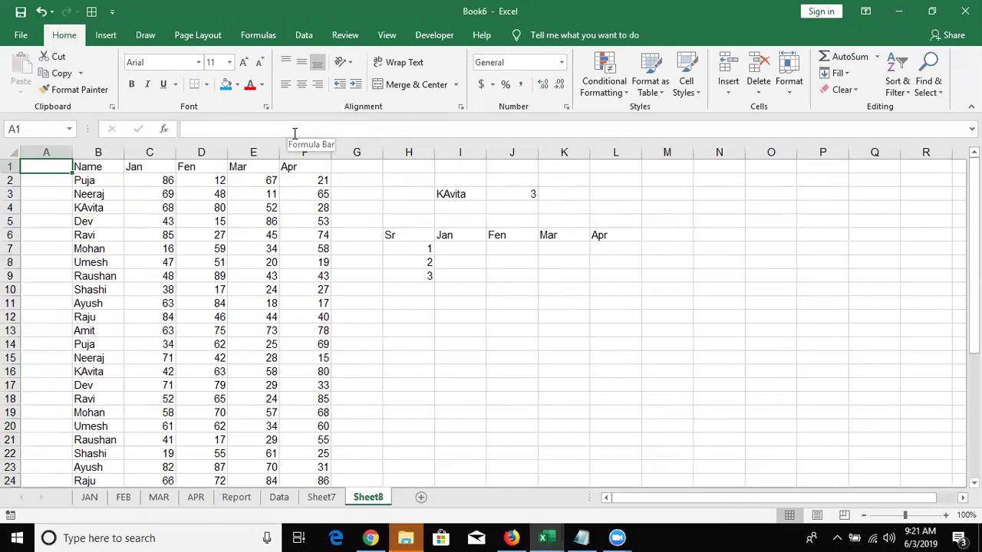
key("Down")
Enter =COUNTIF(B:B,B2) in A2 and fill it down column A.
type("=")
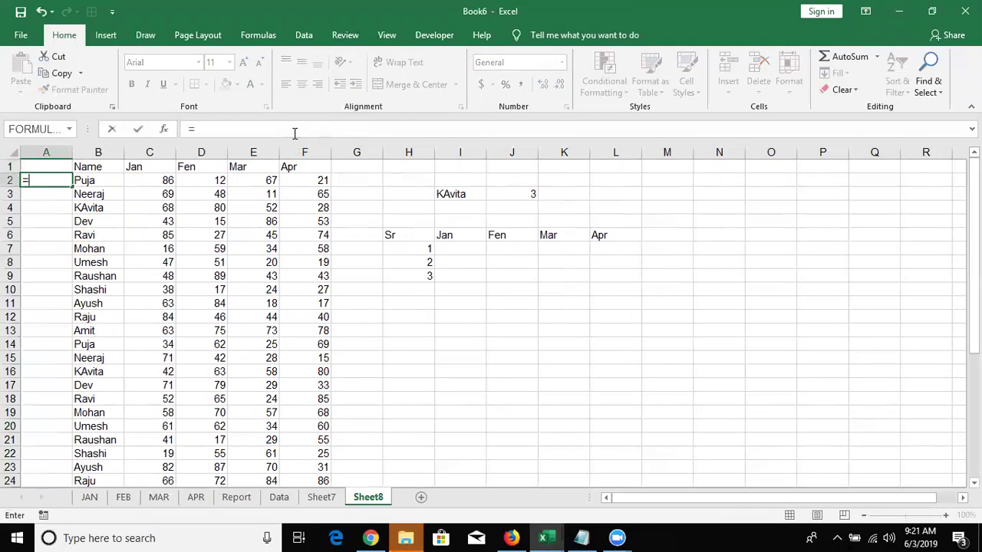
type("co")
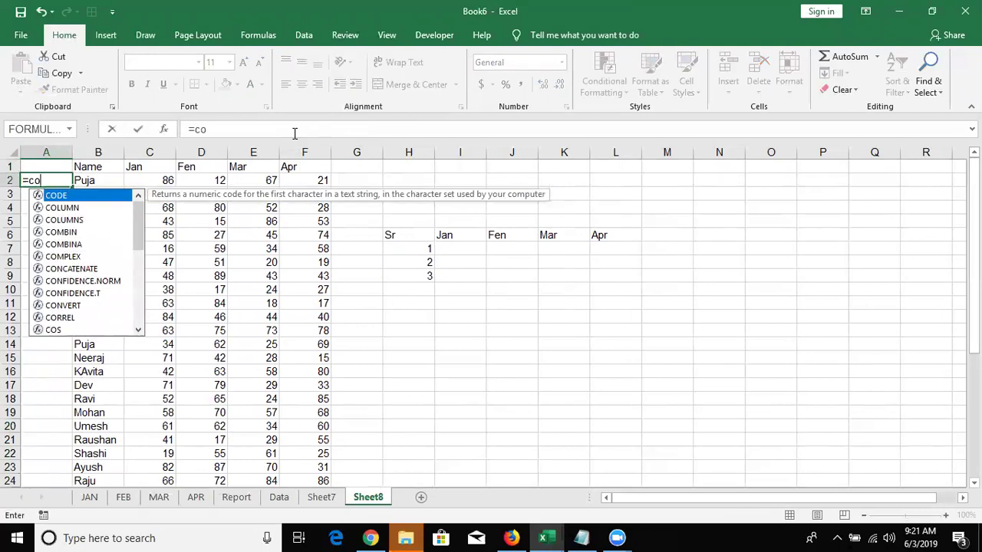
type("u")
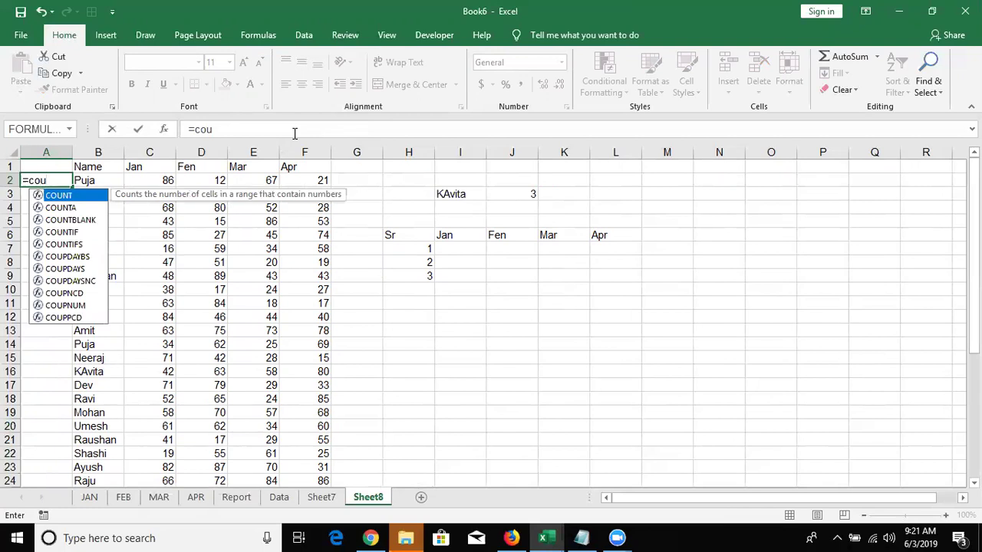
key("Down")
key("Down")
key("Down")
key("Tab")
key("Right")
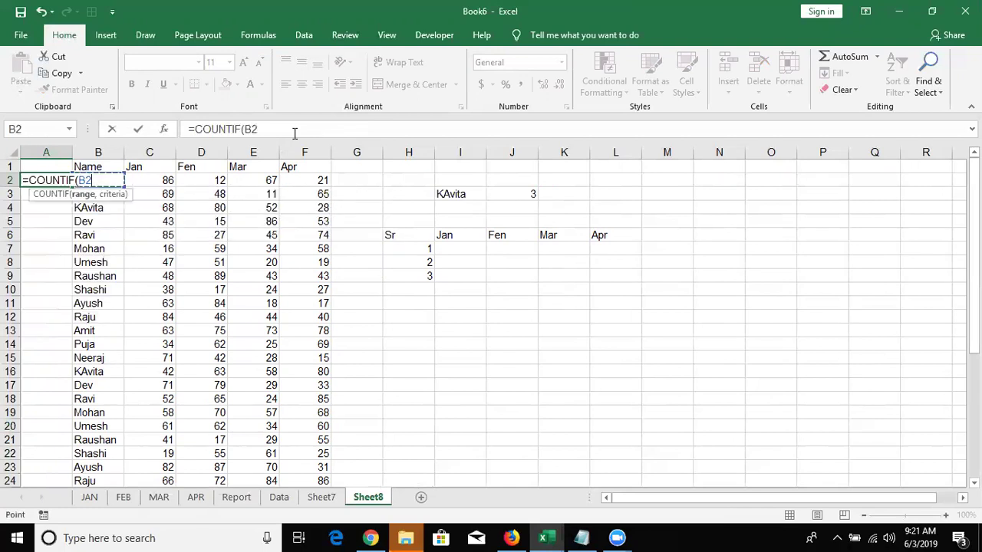
key("ctrl+space")
type(",")
key("Right")
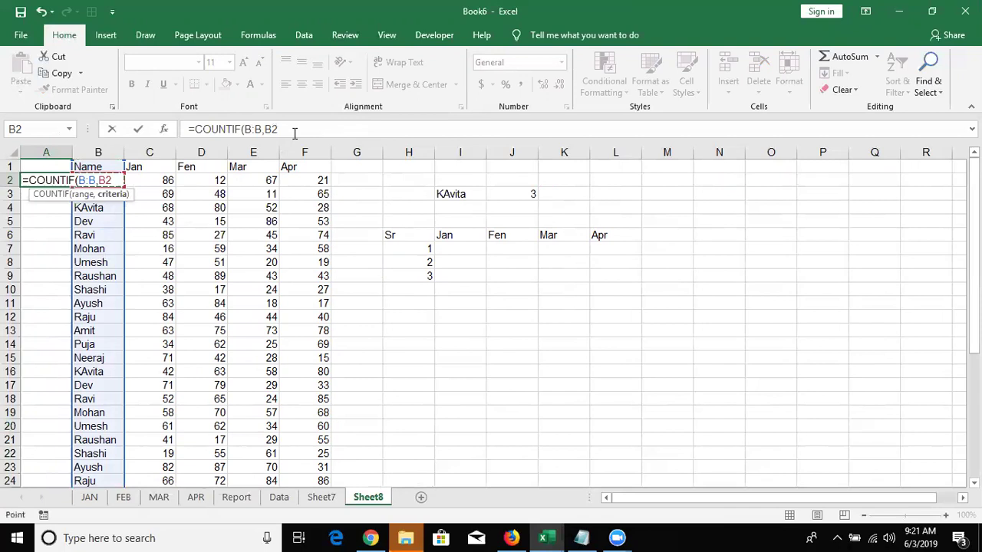
type(")")
key("ctrl+Return")
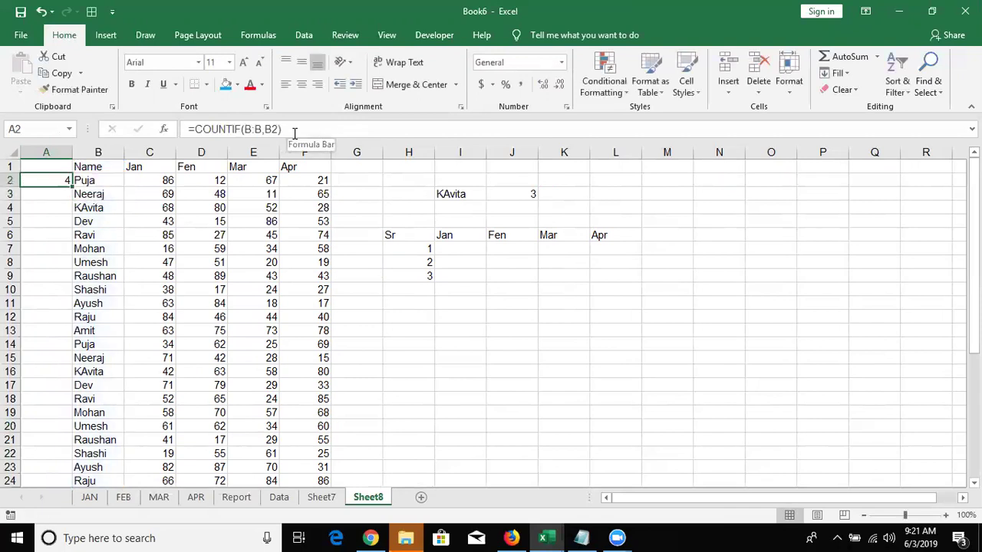
key("shift+Down")
key("shift+Down")
key("shift+Down")
key("shift+Down")
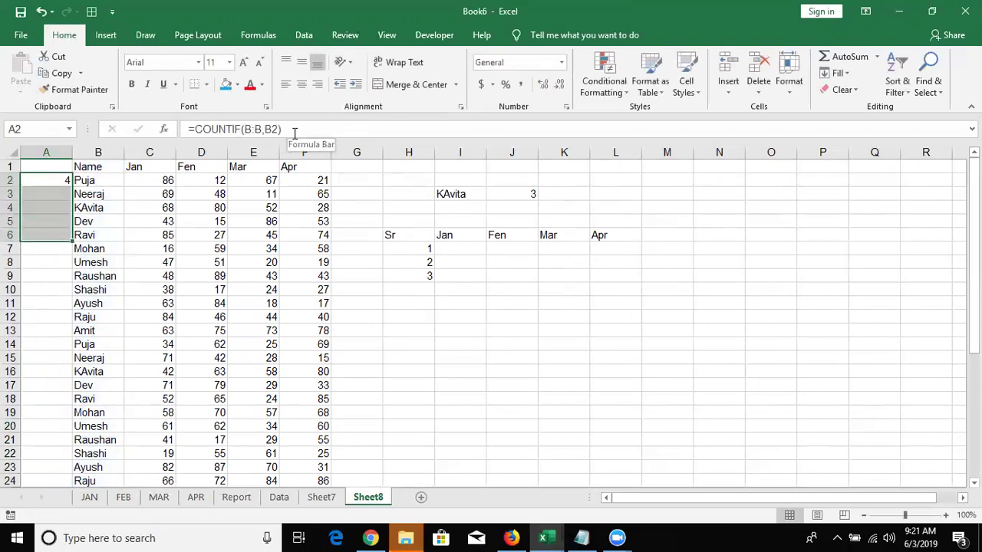
key("ctrl+d")
key("shift+Down")
key("shift+Down")
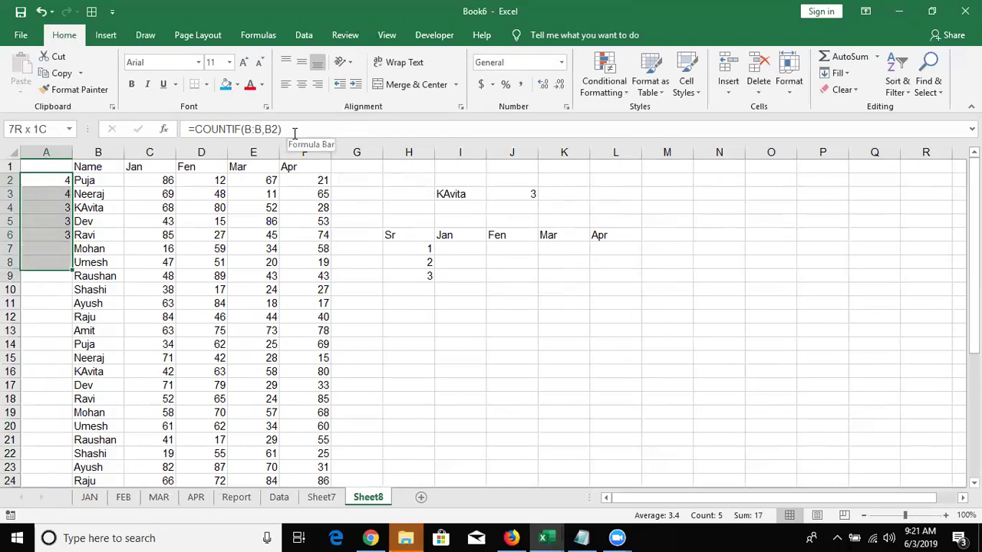
key("shift+Down")
key("shift+Down")
key("shift+Down")
key("shift+Down")
key("shift+Down")
key("shift+Down")
key("shift+Down")
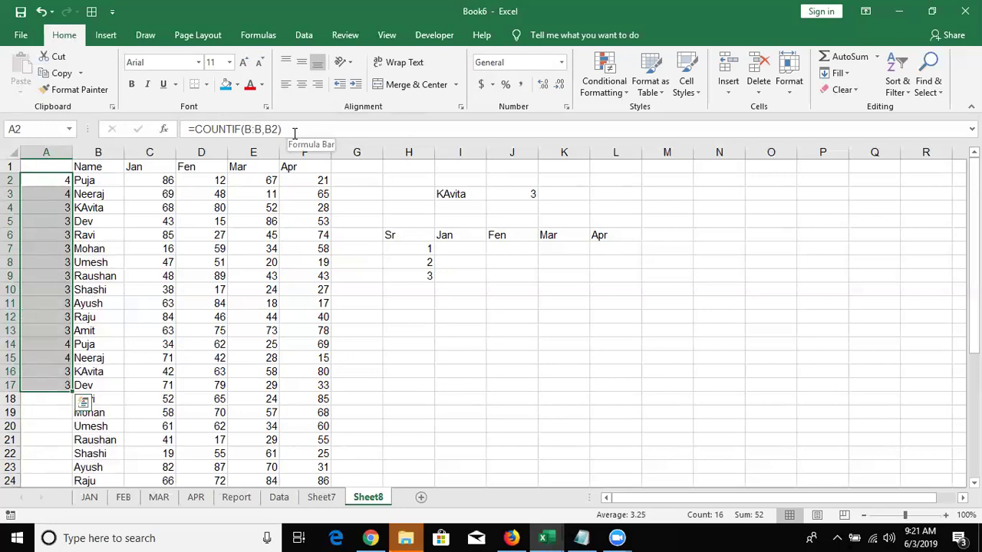
Overwrite A2 with 1 and A14 with 2 for Puja's first two entries.
key("Up")
key("Down")
type("1")
key("Return")
key("Up")
key("Down")
key("Down")
key("Down")
key("Down")
key("Down")
type("2")
key("Return")
key("Up")
key("Up")
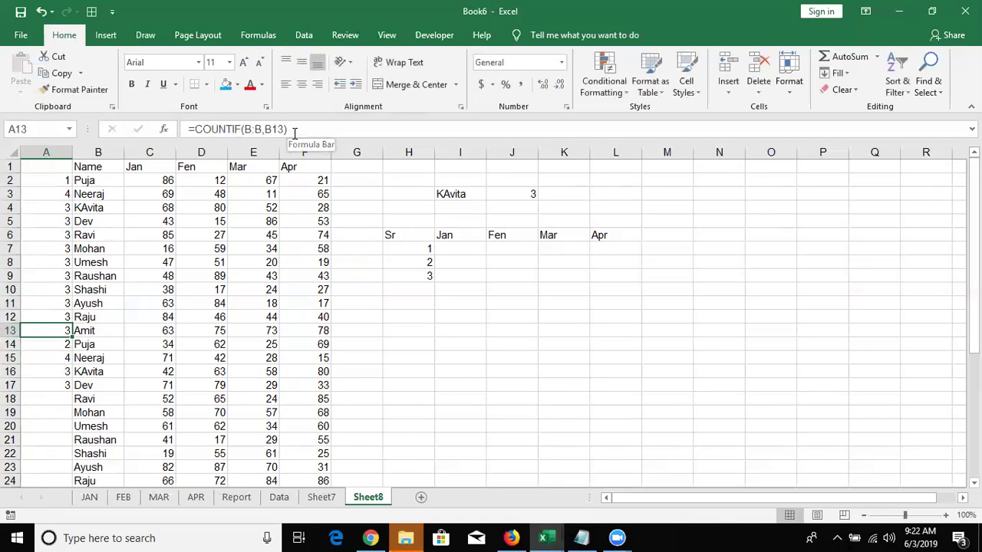
key("ctrl+Up")
type("=")
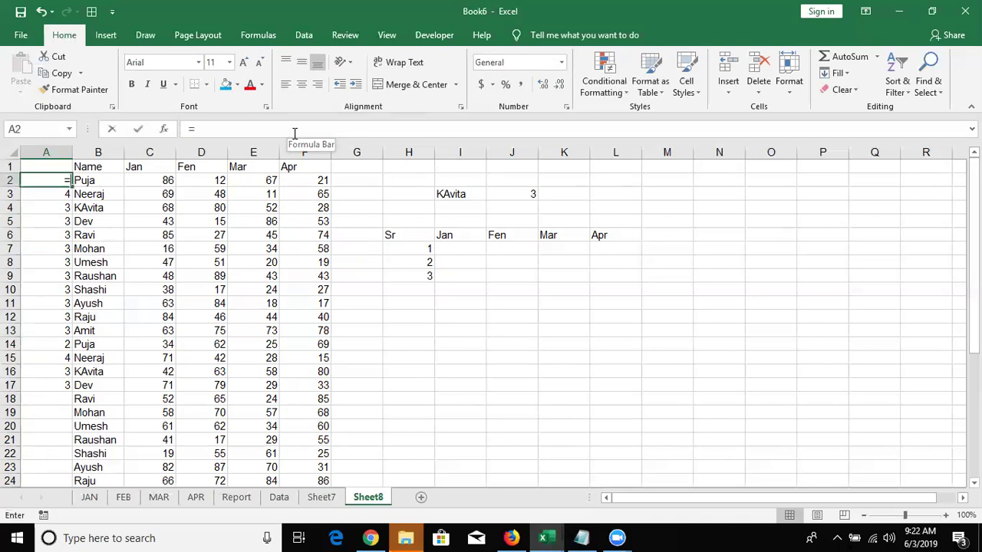
type("cou")
key("Down")
key("Down")
key("Down")
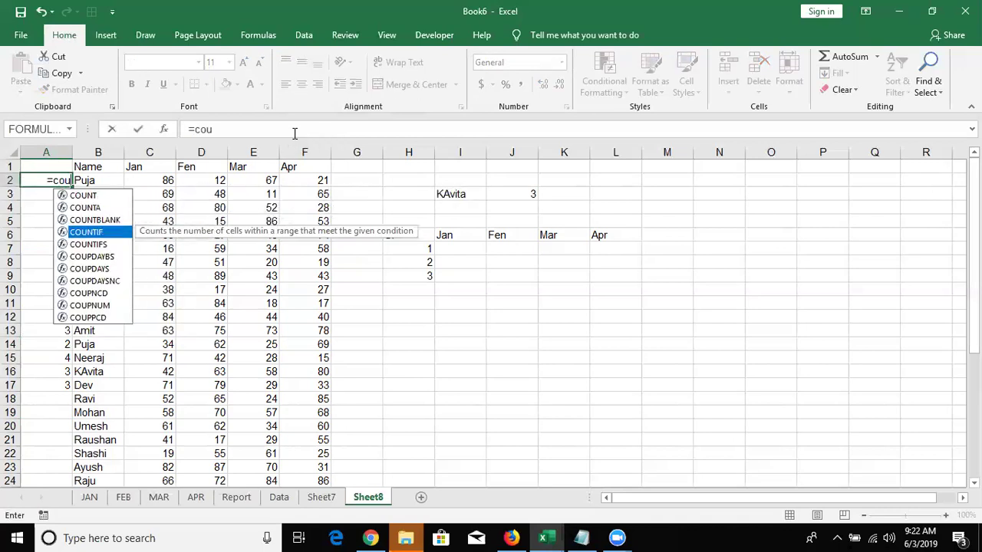
key("Tab")
key("Right")
key("F8")
type(",")
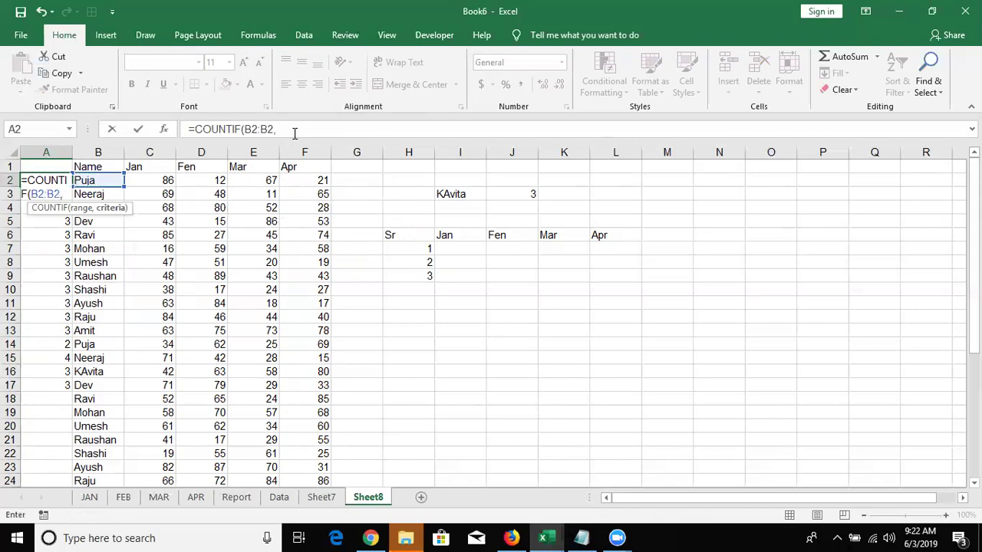
key("Right")
type(")")
key("Return")
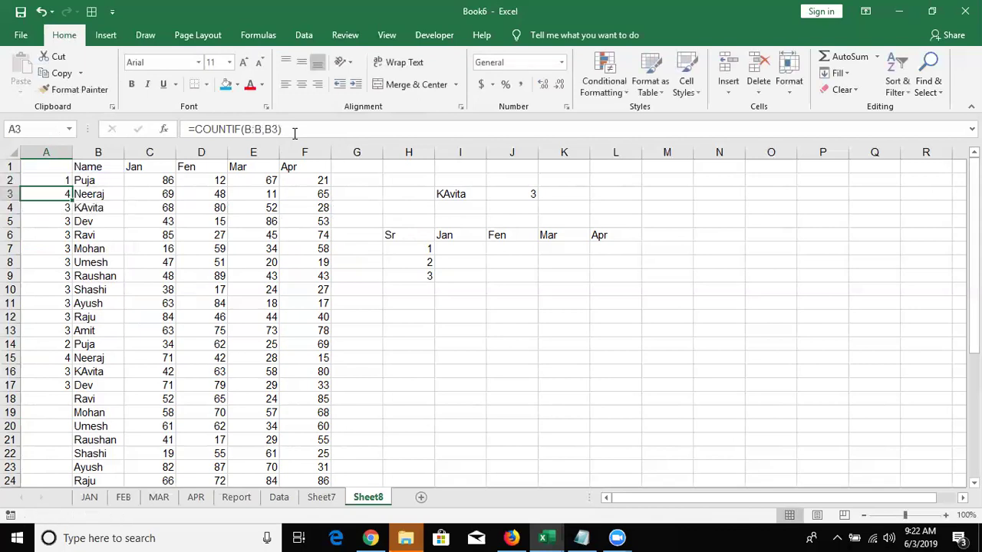
key("ctrl+shift+Down")
key("Delete")
key("Up")
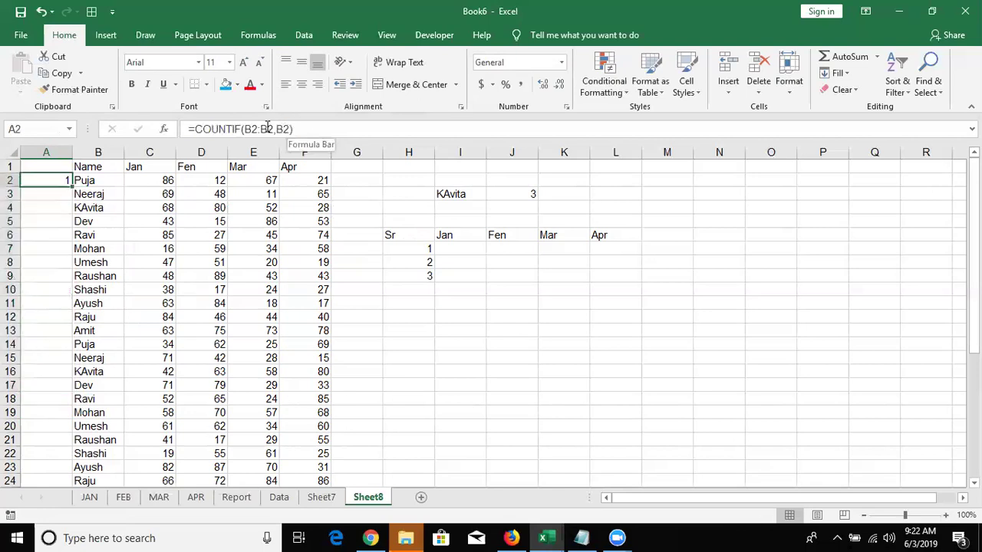
left_click(252, 127)
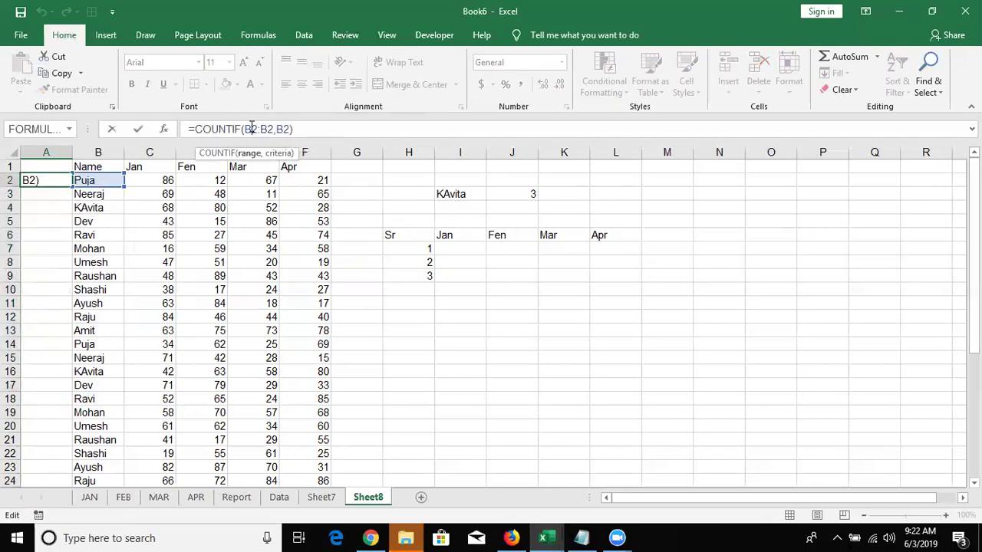
key("ctrl+Return")
key("F5")
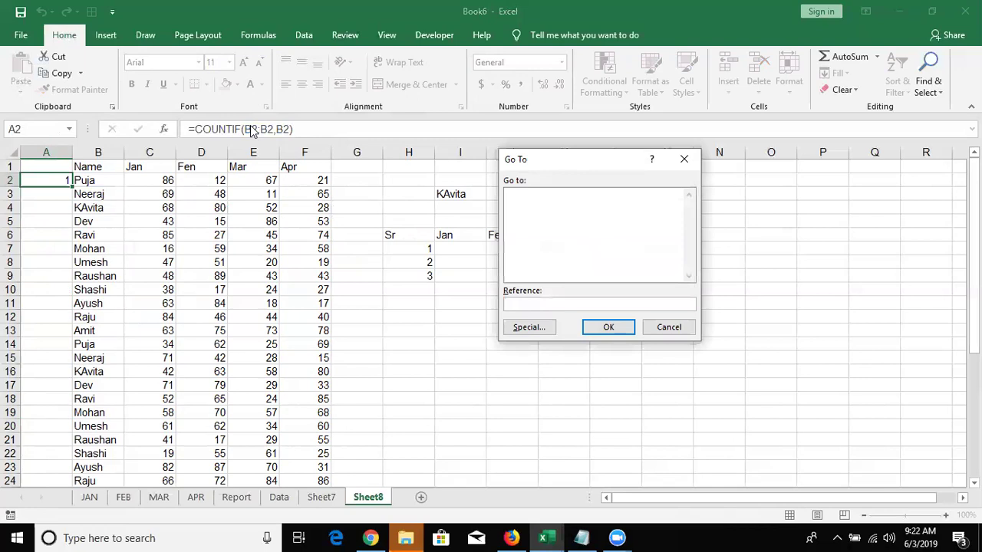
key("Escape")
left_click(251, 129)
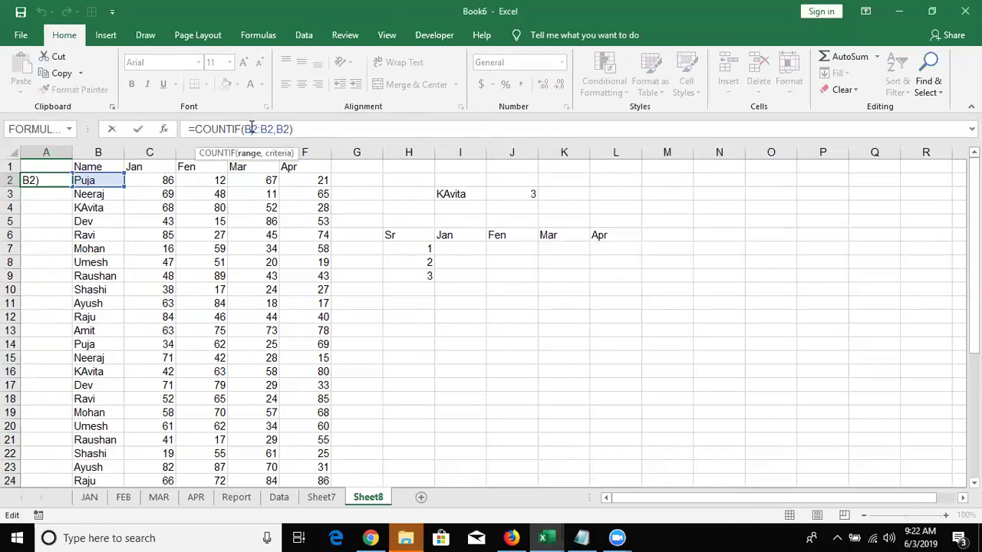
key("F4")
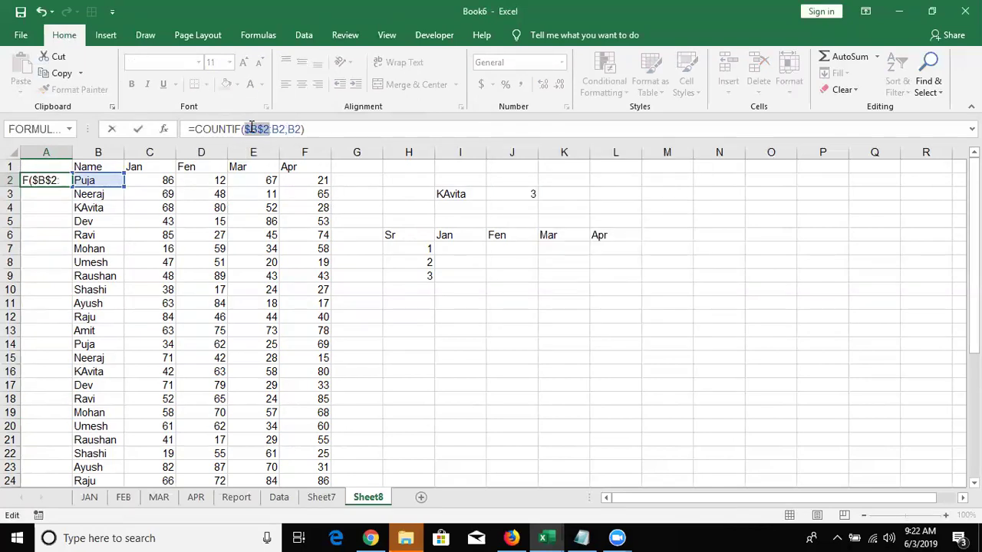
key("ctrl+Return")
left_click(197, 128)
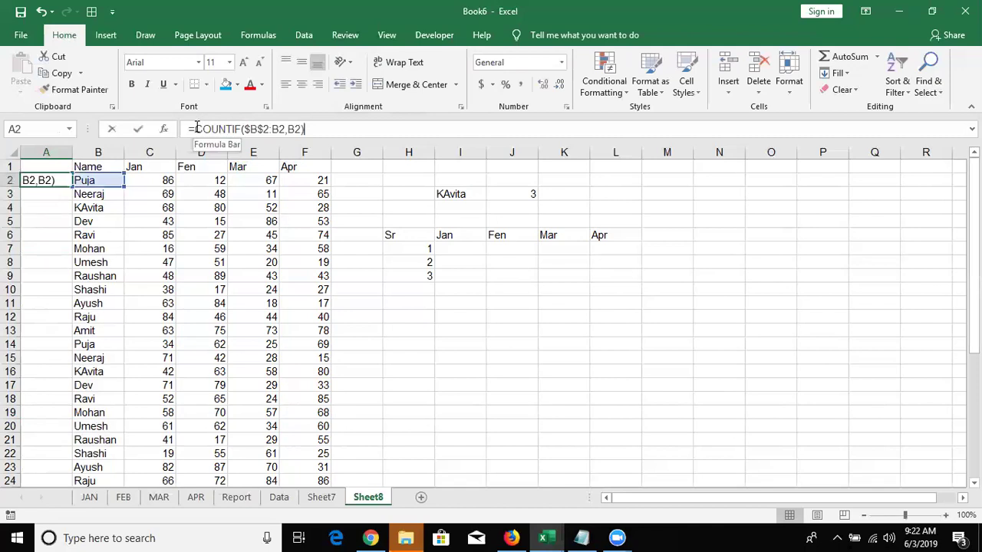
type("if")
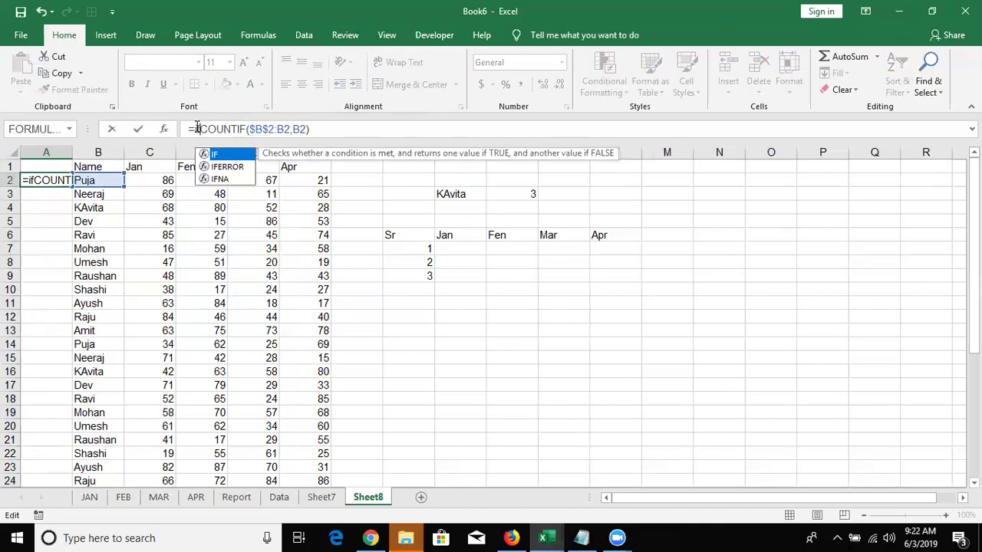
key("Down")
key("Tab")
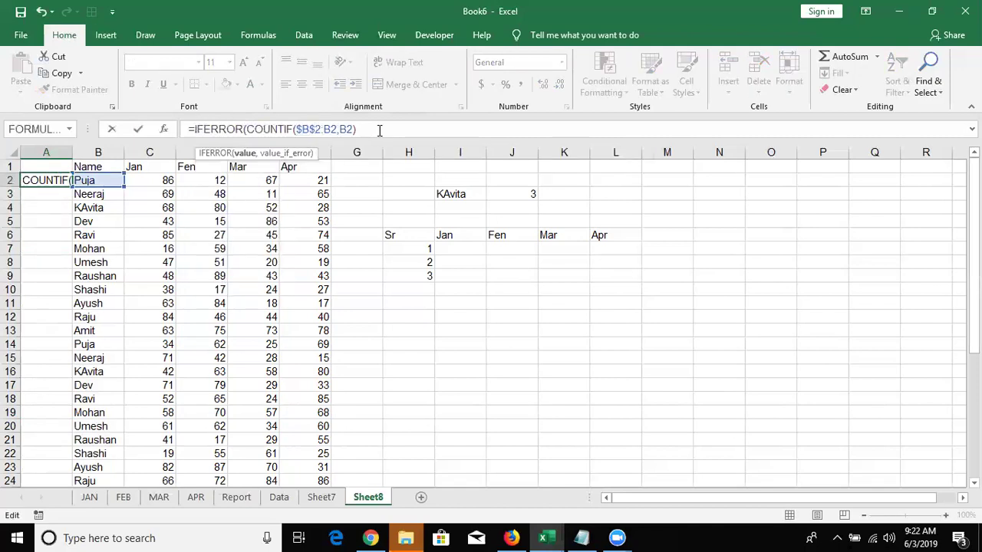
type(",B2")
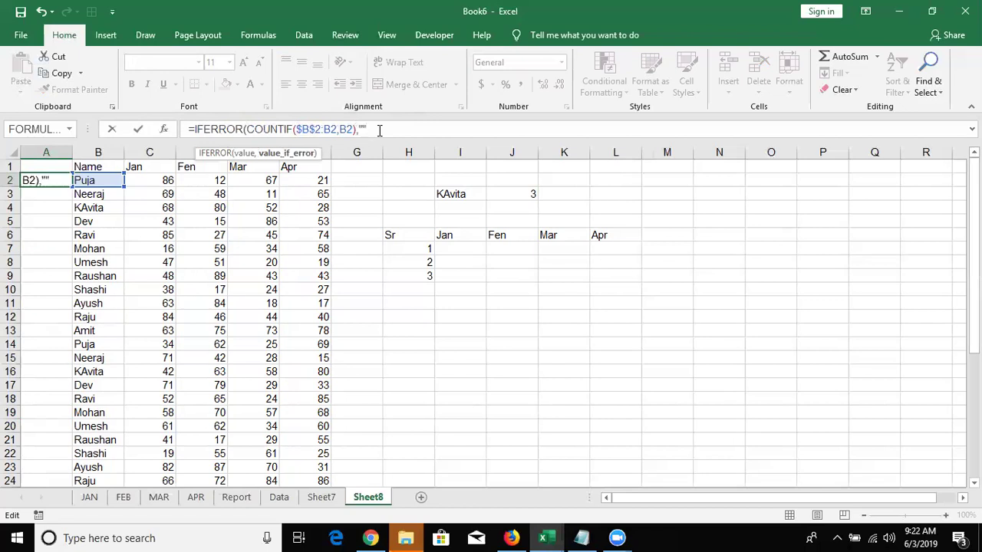
type(")")
key("Return")
key("Up")
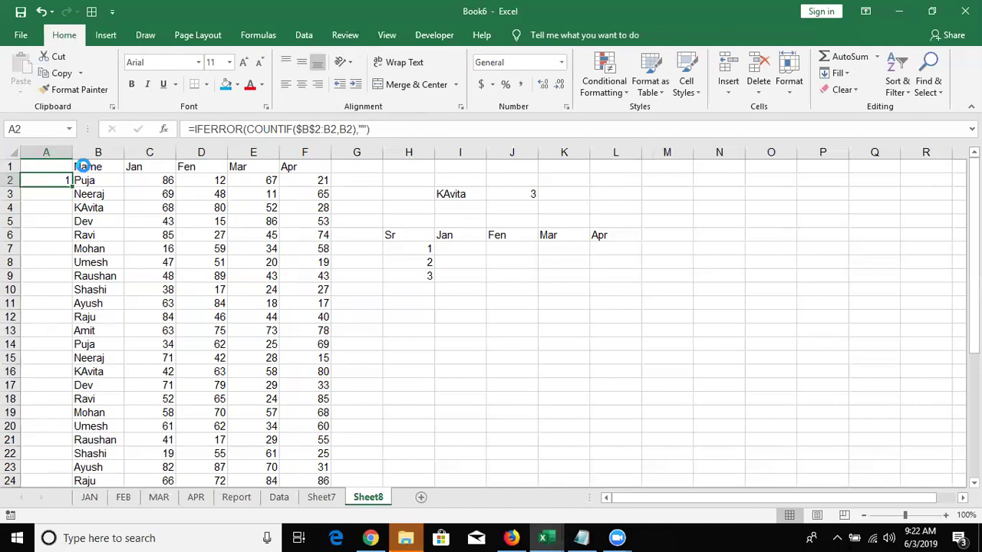
key("ctrl+z")
Append &"-"&B2 to A2's COUNTIF formula and copy it down column A, producing keys like 1-Puja.
left_click(333, 127)
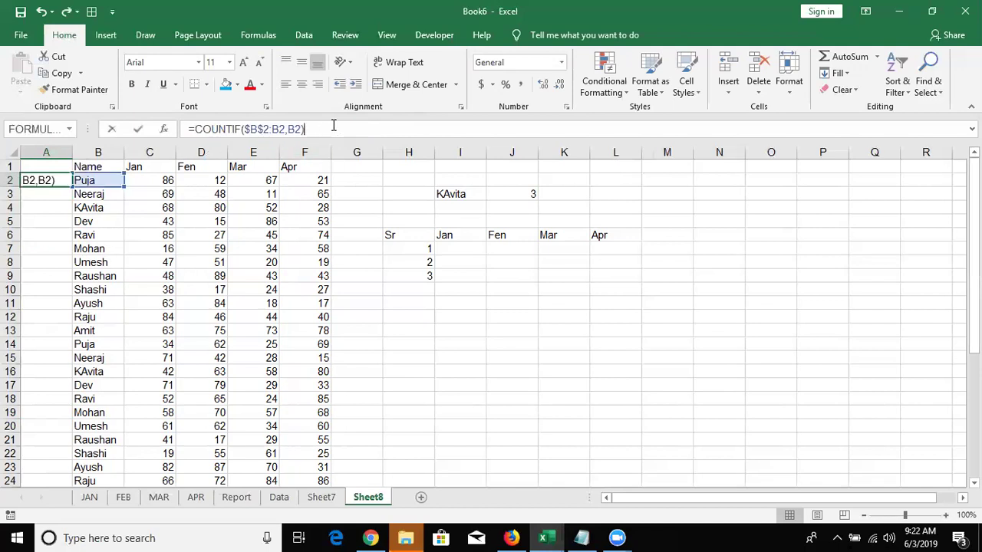
type(" &")
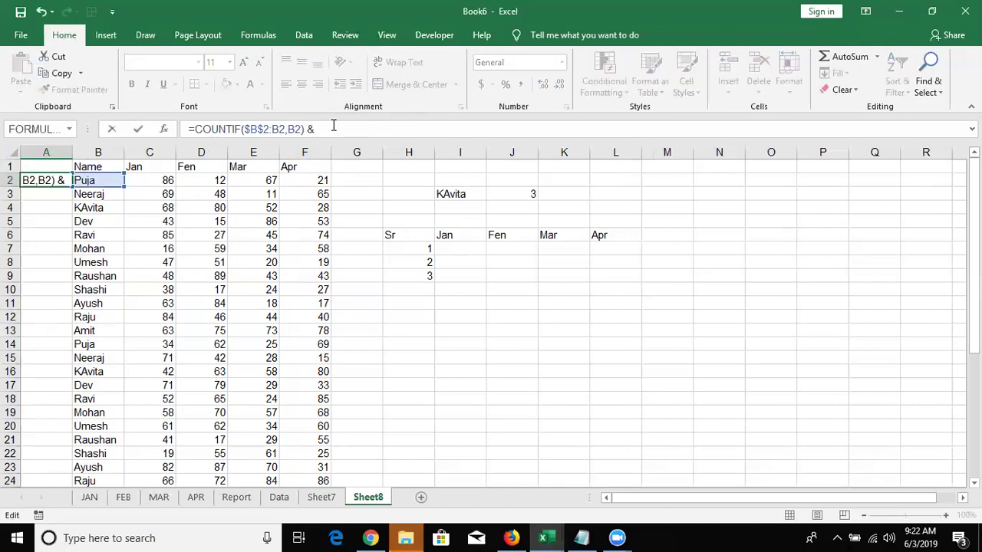
type("\"-\"")
type("&")
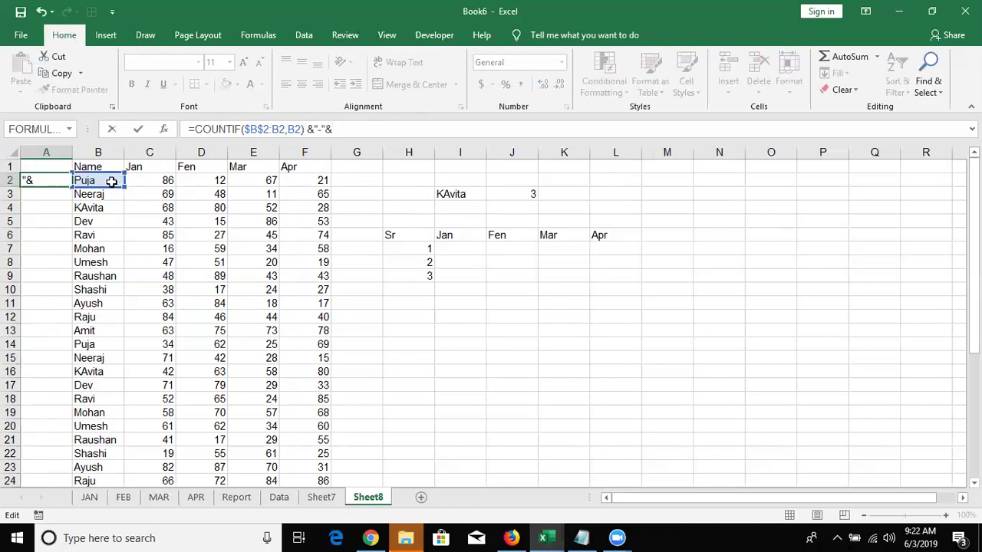
left_click(109, 181)
key("Return")
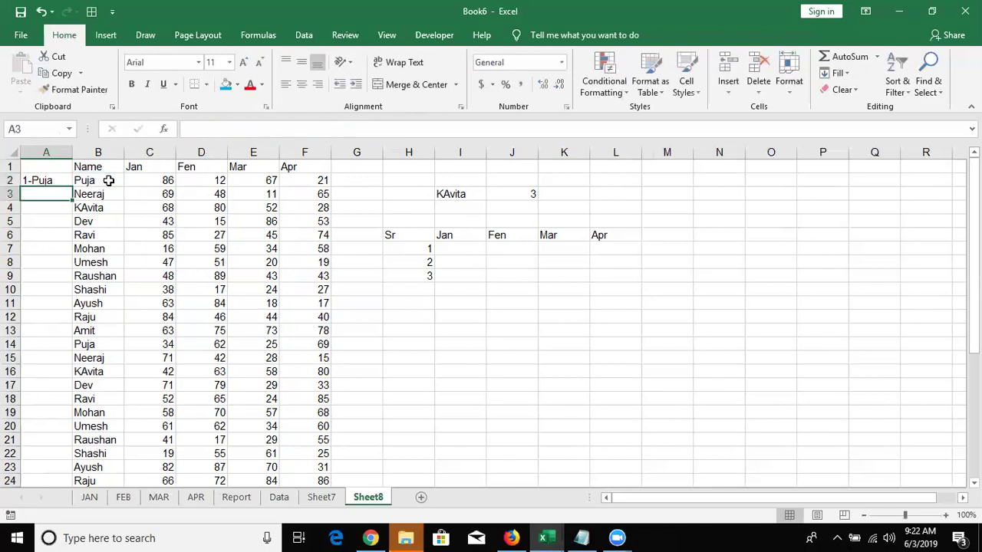
key("Up")
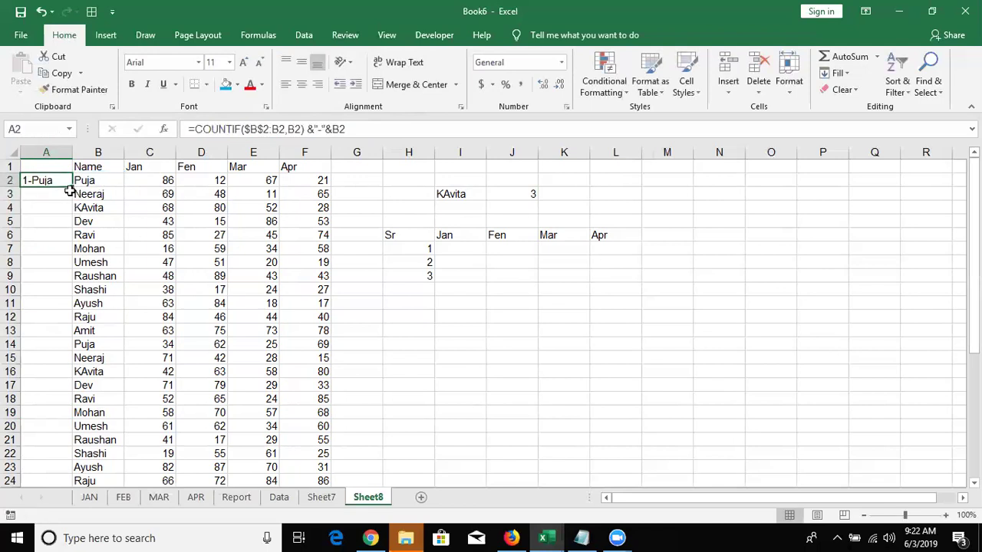
double_click(72, 188)
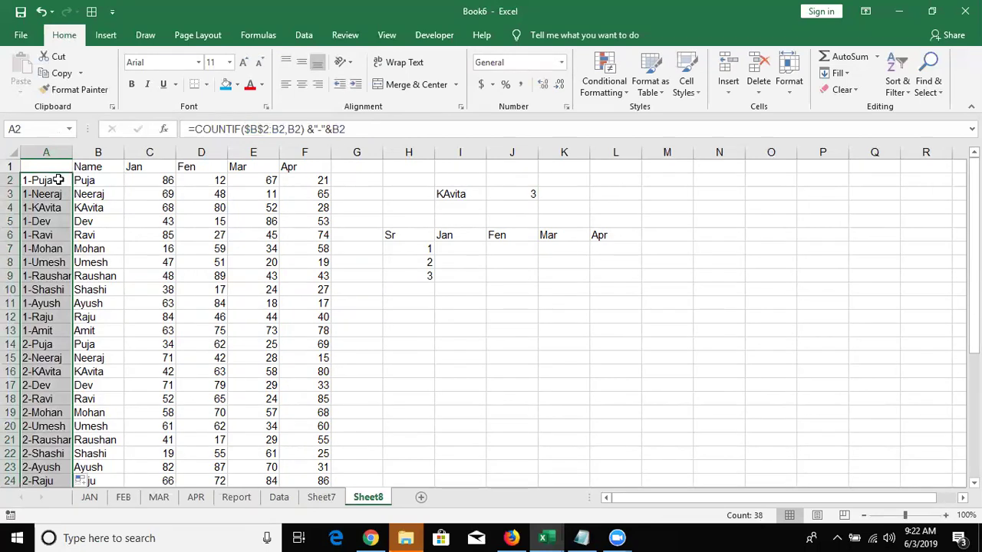
left_click(55, 181)
left_click(53, 345)
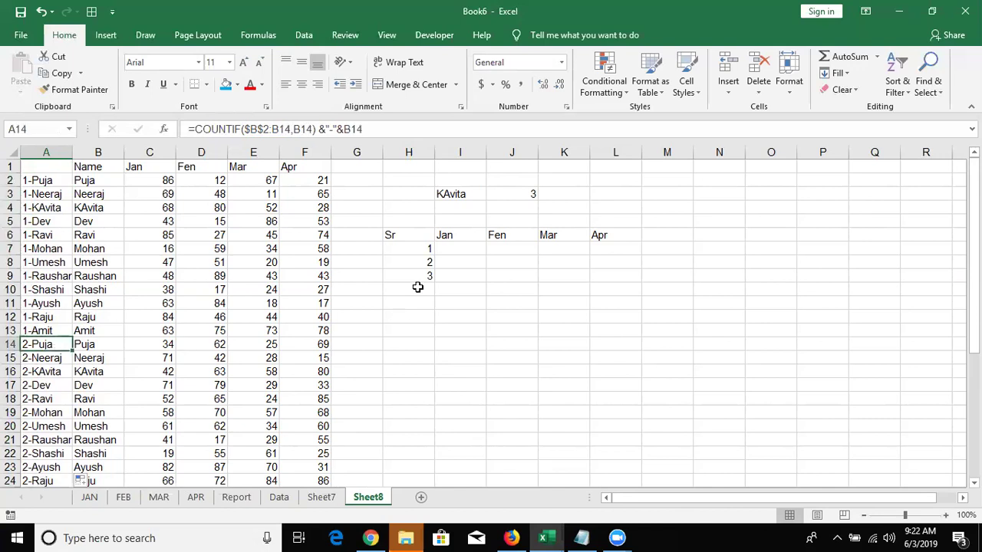
Start a VLOOKUP in I7 looking up H7&"-"&I3 in columns A:F.
left_click(457, 251)
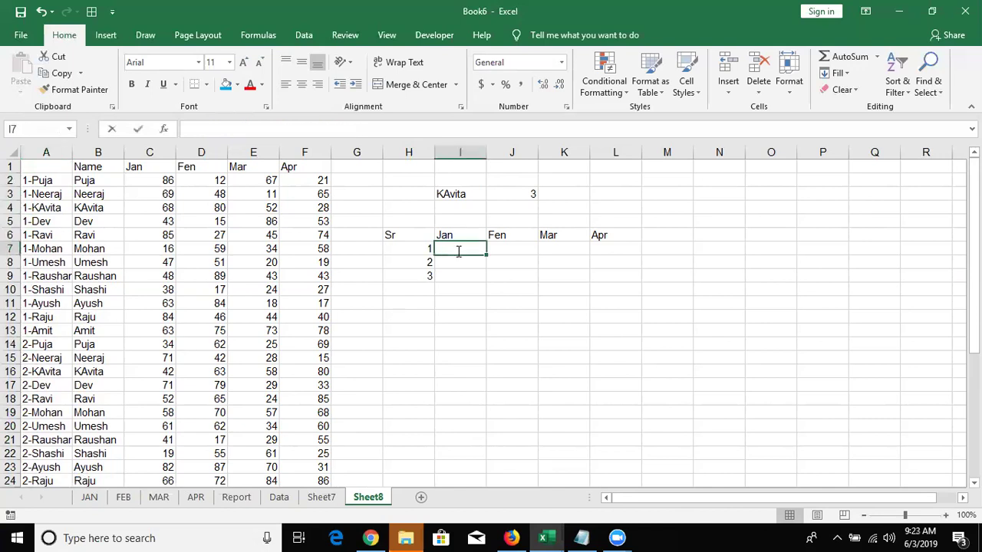
type("=vl")
key("Tab")
key("Left")
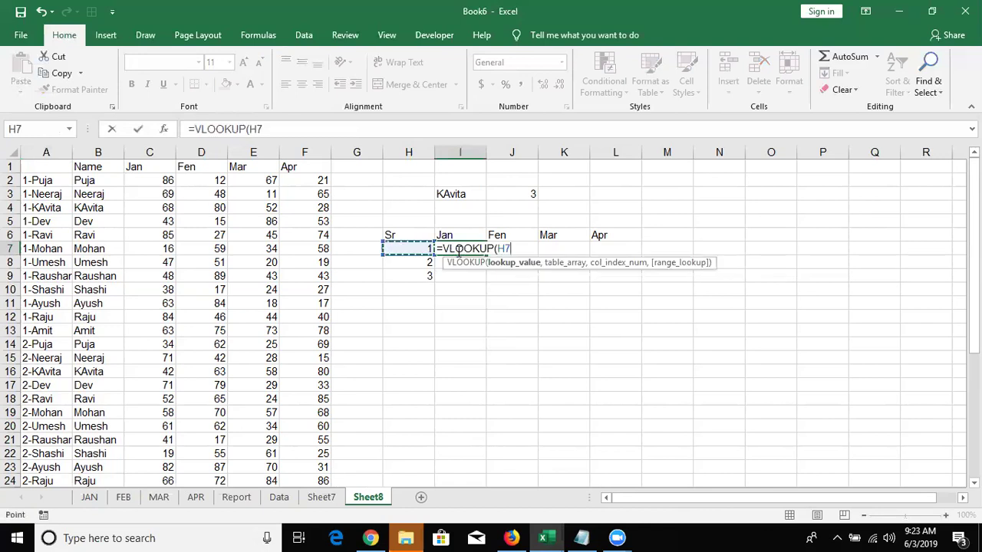
type("&\"-\"")
type("&")
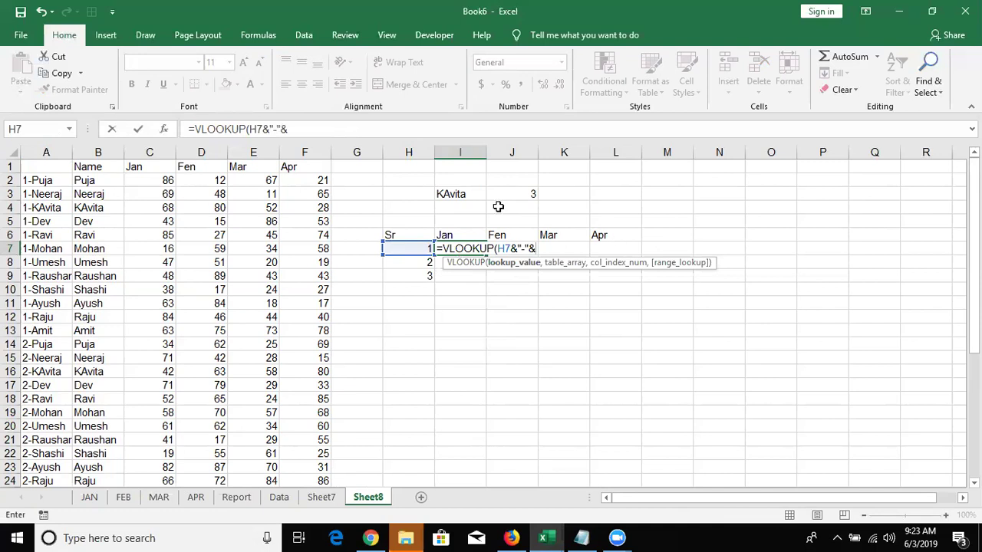
left_click(475, 198)
type(",")
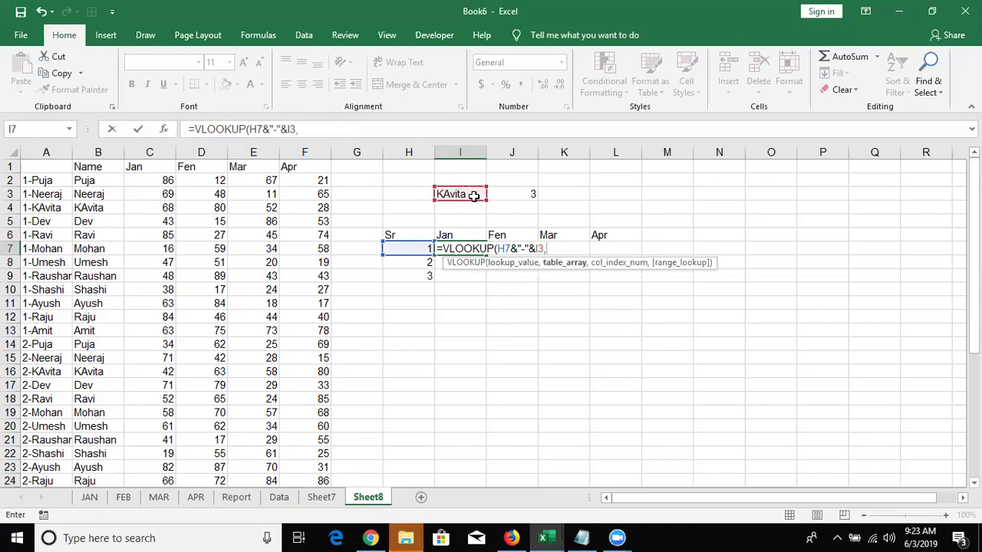
left_click_drag(46, 152, 283, 152)
Add MATCH(I6,A1:F1,2,0) as the VLOOKUP's column index argument.
type(",mat")
key("Tab")
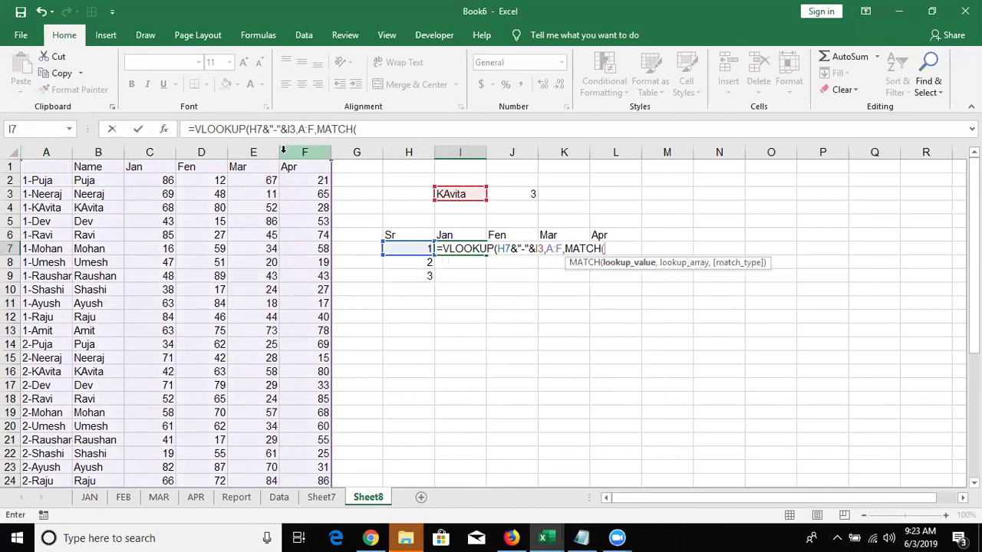
left_click(450, 234)
type(",")
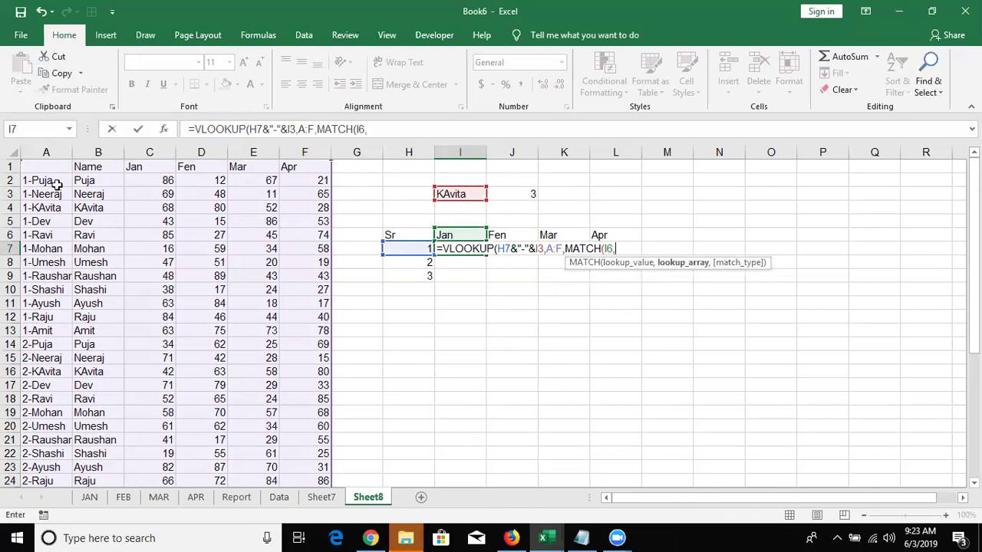
left_click_drag(38, 166, 307, 167)
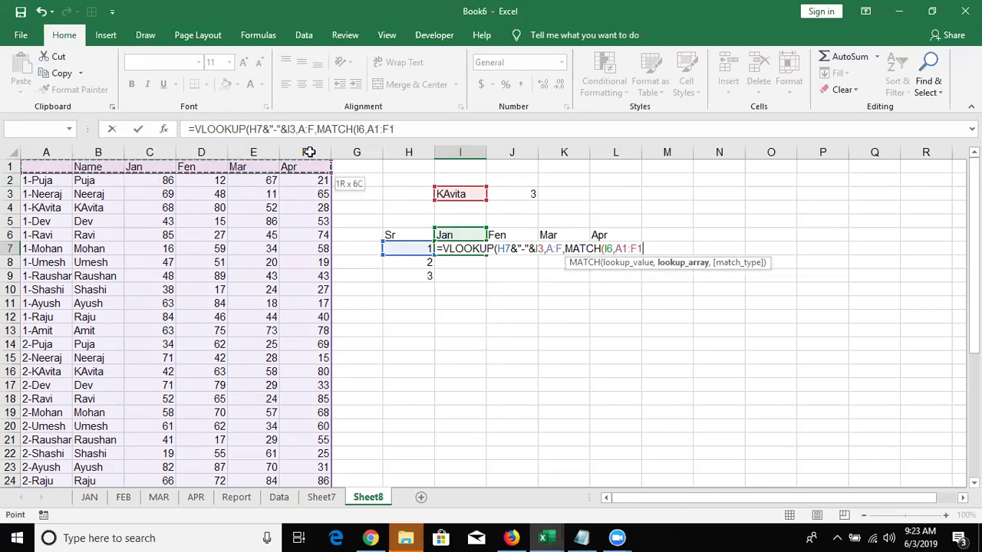
type(",2,0")
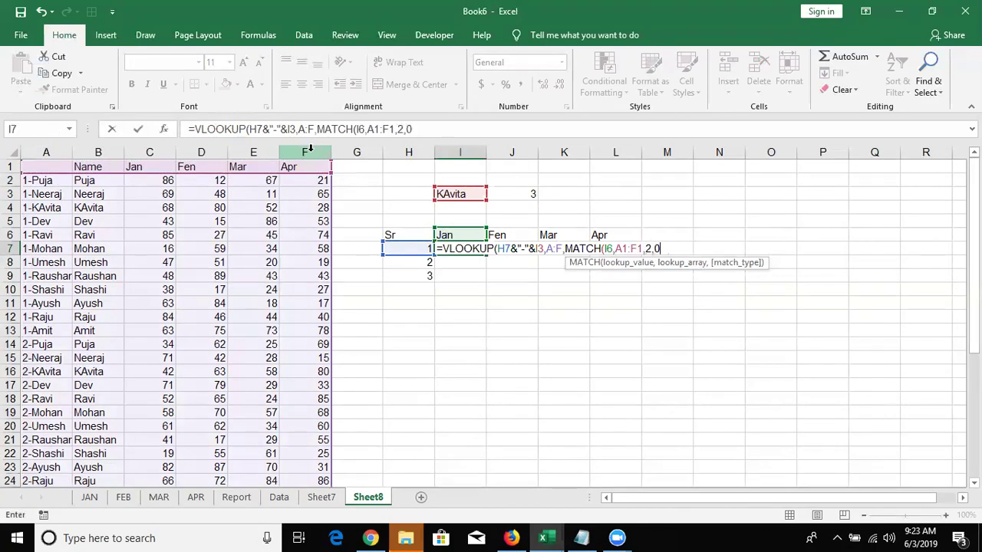
type(")")
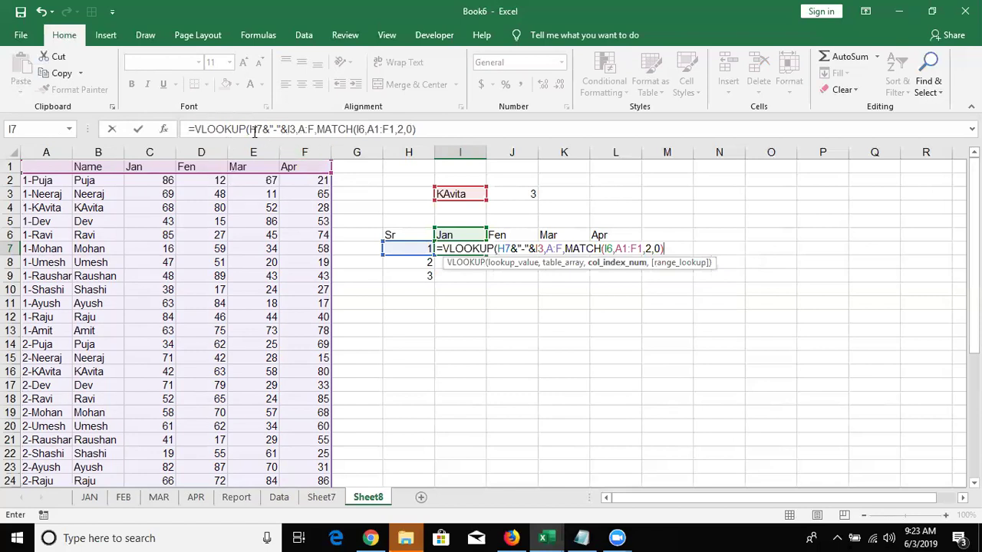
Anchor I7's formula references as $H7, $I$3, $A:$F, I$6 and $A$1:$F$1.
left_click(254, 131)
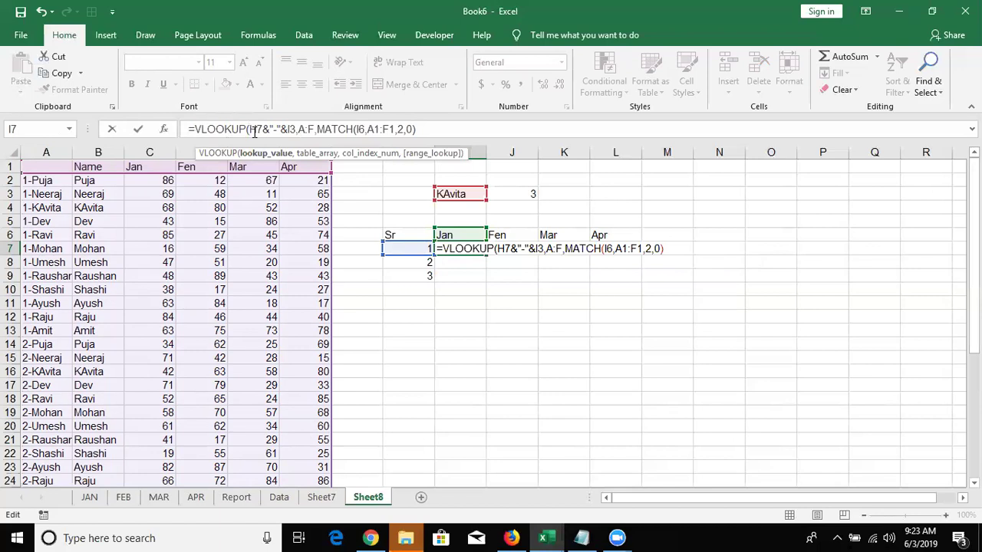
type("$")
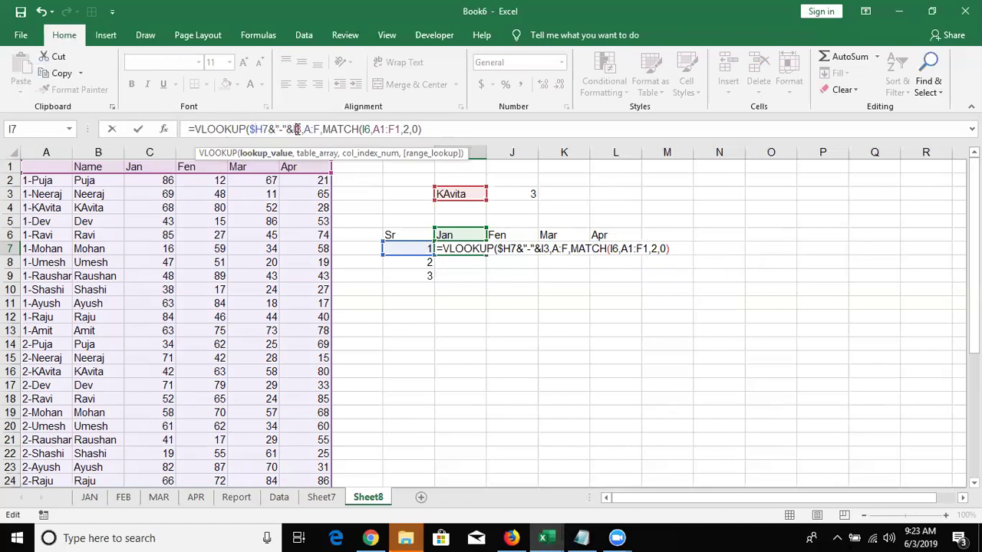
left_click(297, 129)
key("F4")
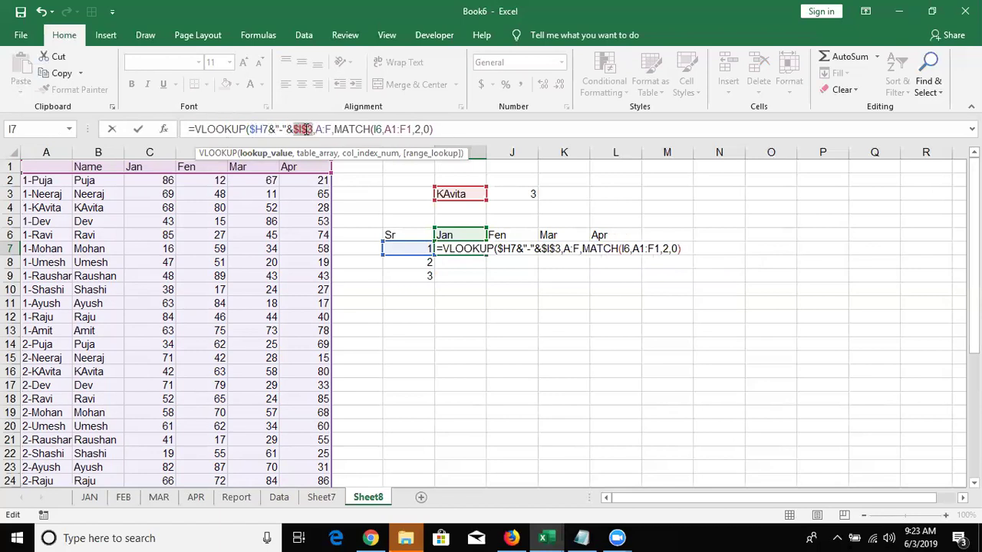
left_click(323, 129)
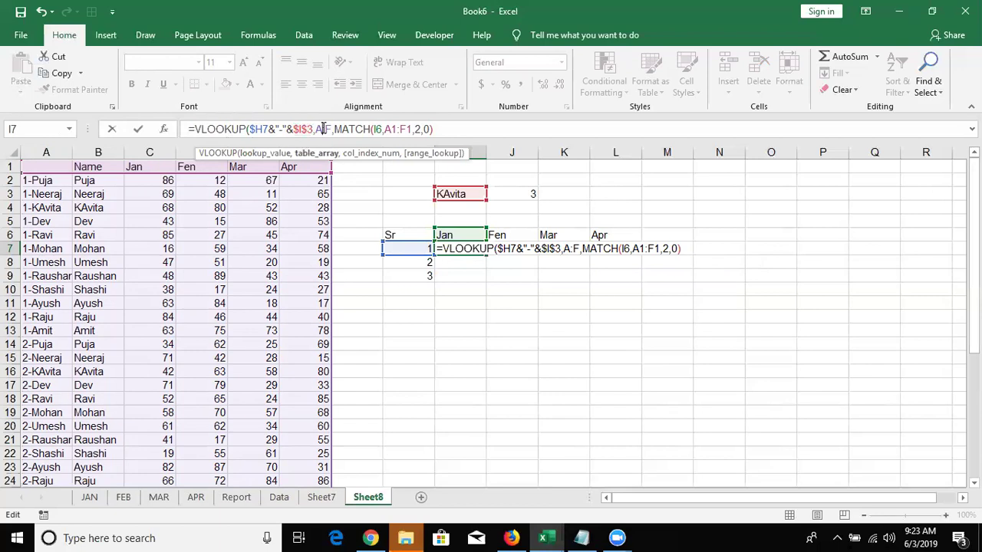
key("F4")
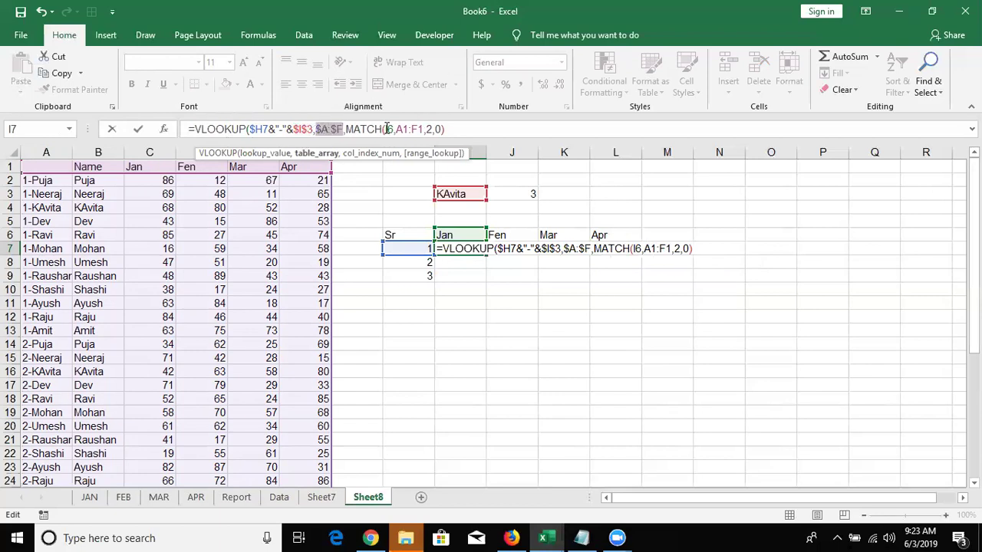
left_click(390, 129)
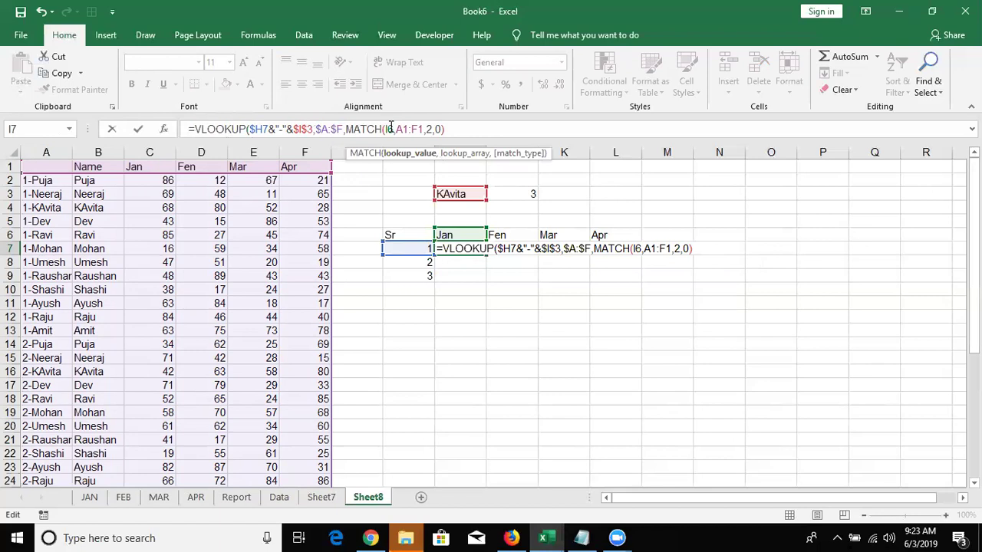
key("F4")
key("F4")
left_click(417, 128)
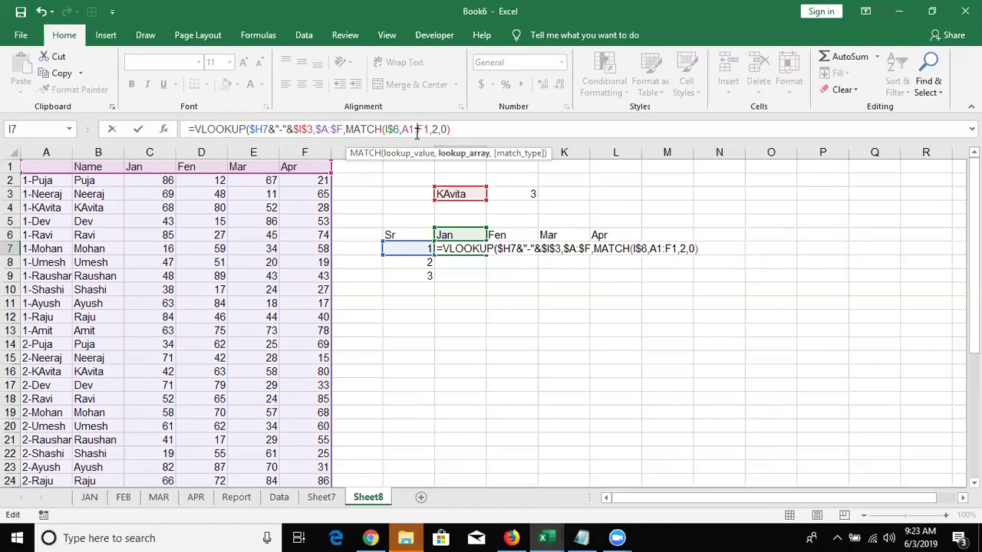
key("F4")
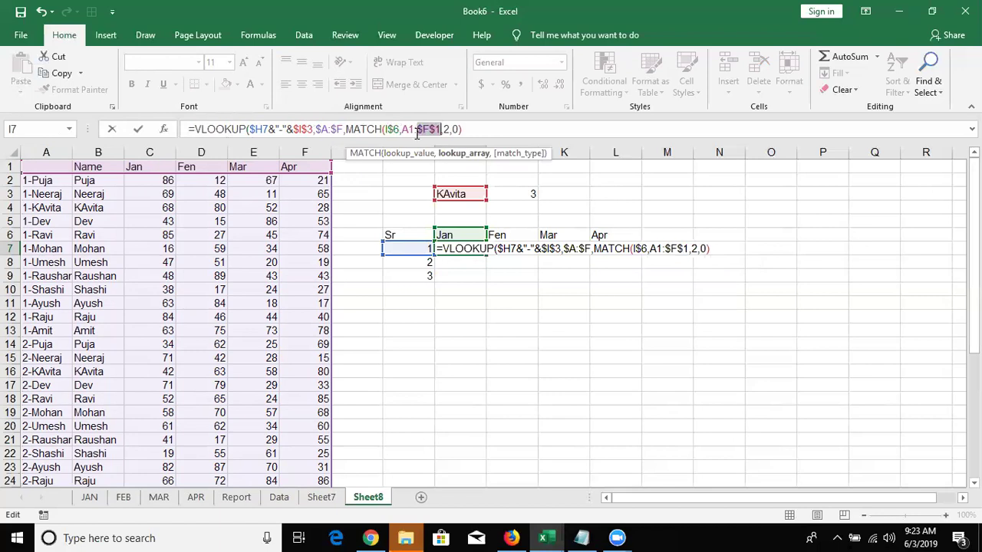
left_click(408, 129)
key("F4")
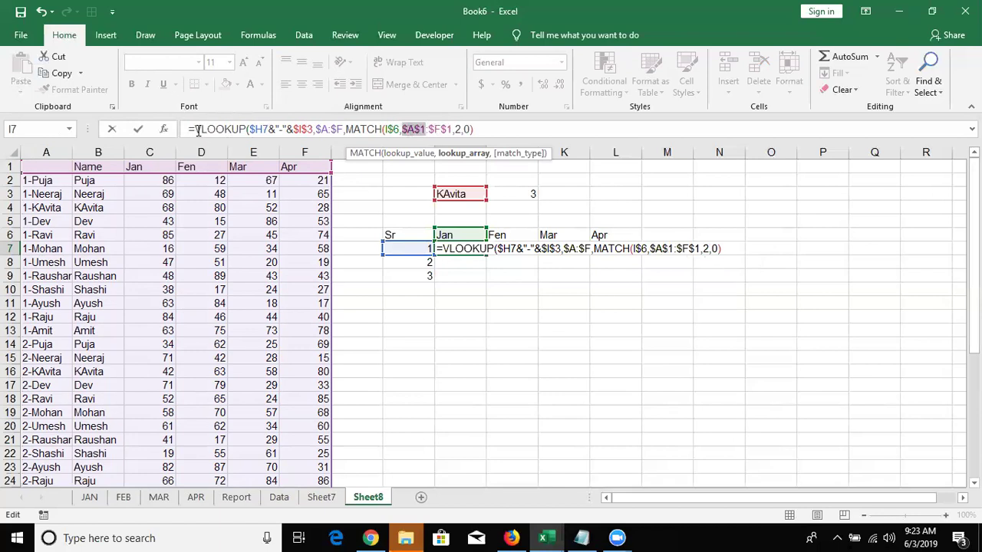
Wrap I7's lookup in IFERROR with an empty-text "" fallback.
left_click(197, 130)
type("if")
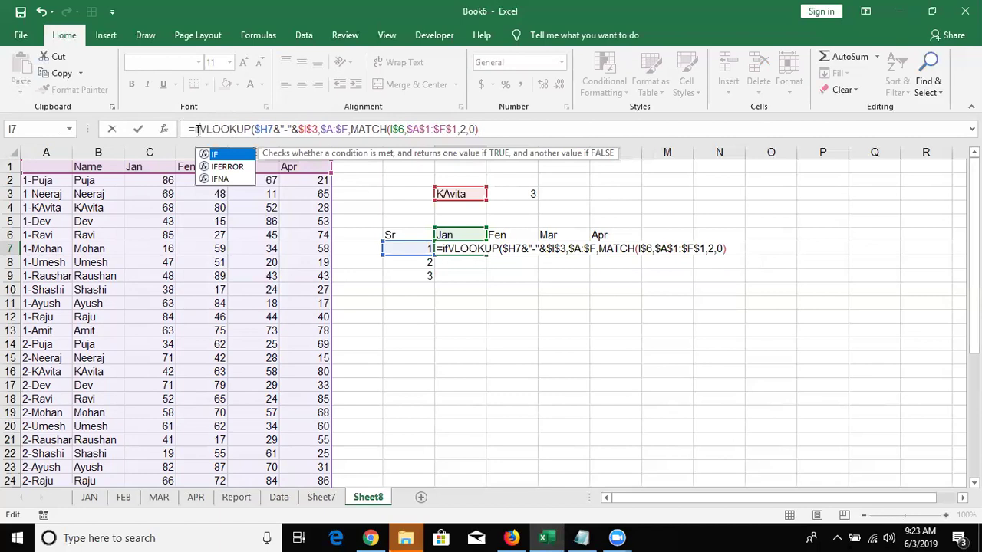
key("Down")
key("Tab")
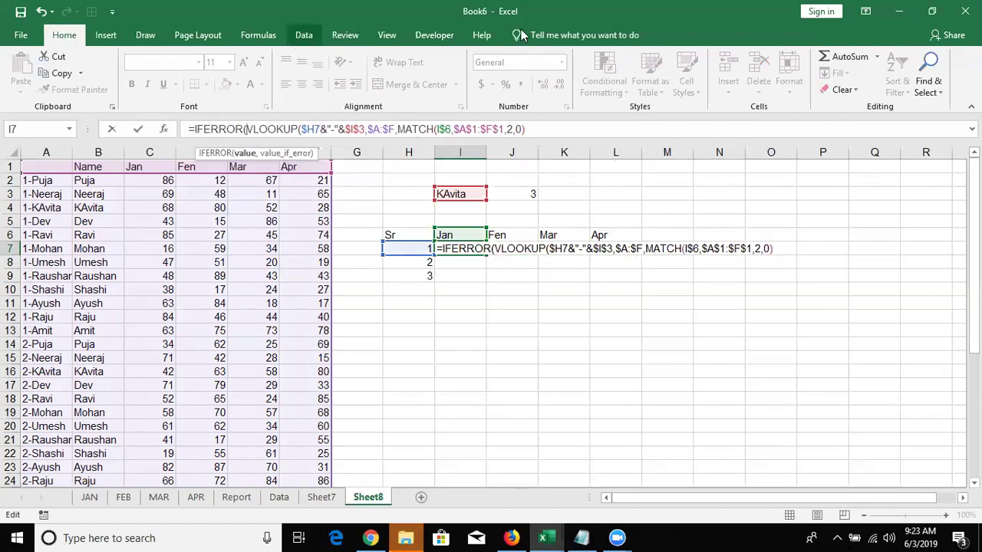
left_click(537, 131)
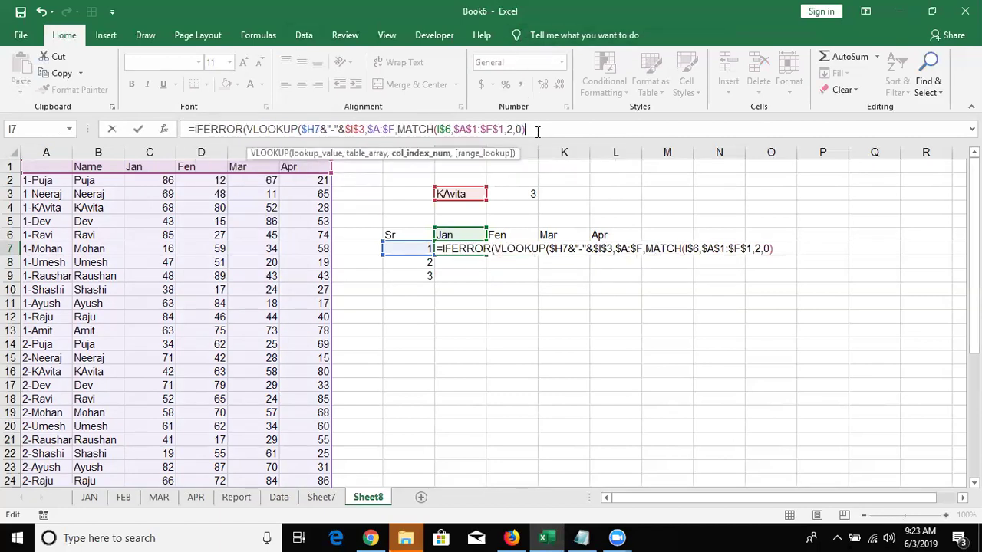
type(",\"\"")
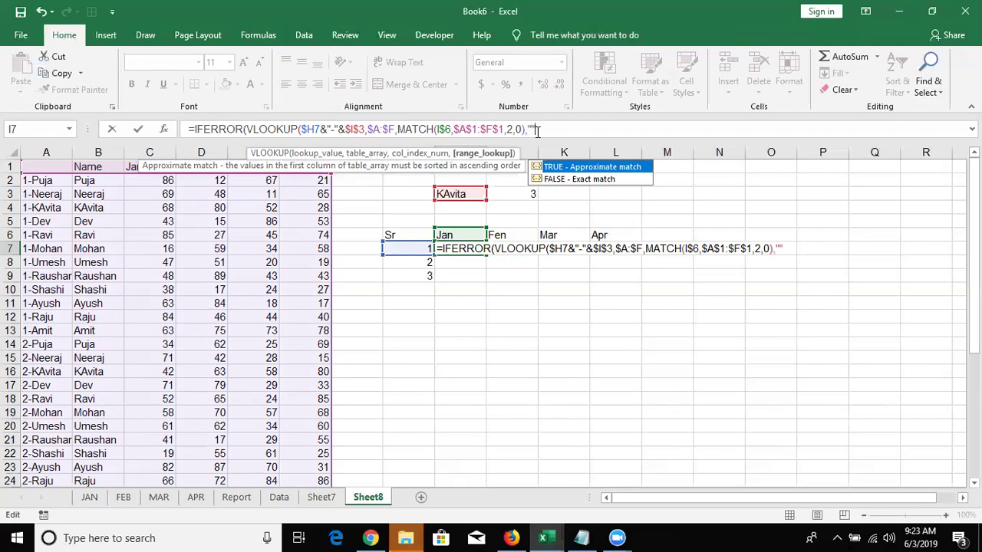
type(")")
key("Return")
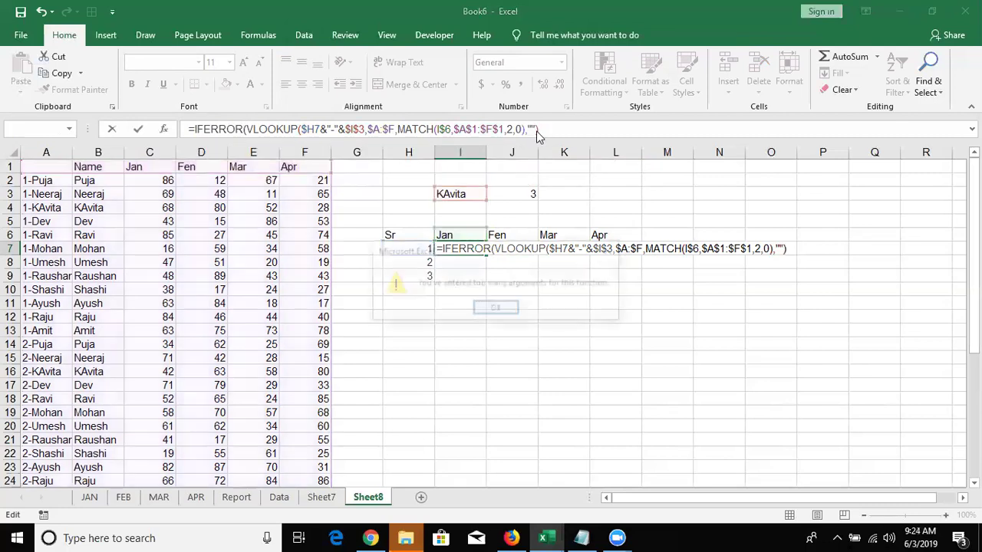
key("Return")
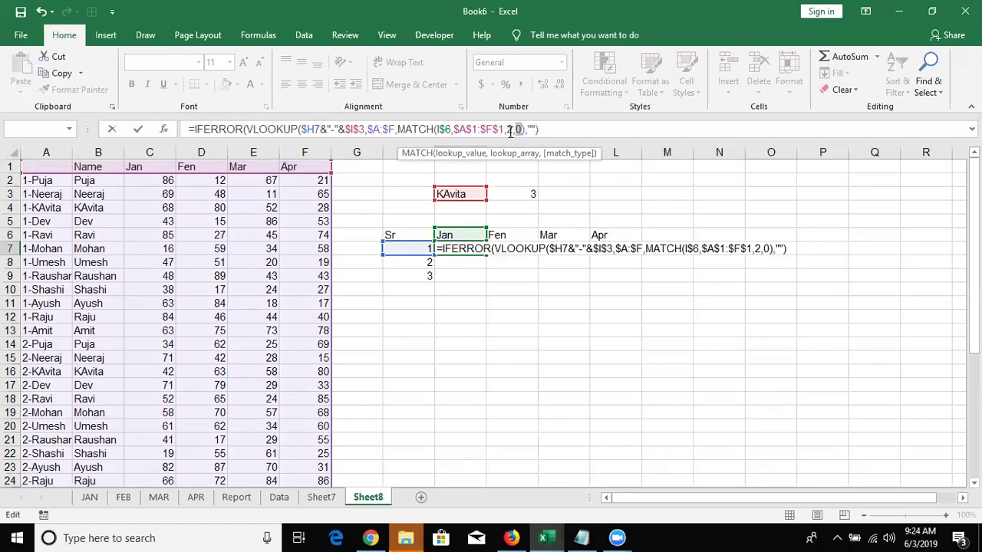
Change MATCH's match type to 0 for an exact match and commit I7, showing 68.
left_click(503, 129)
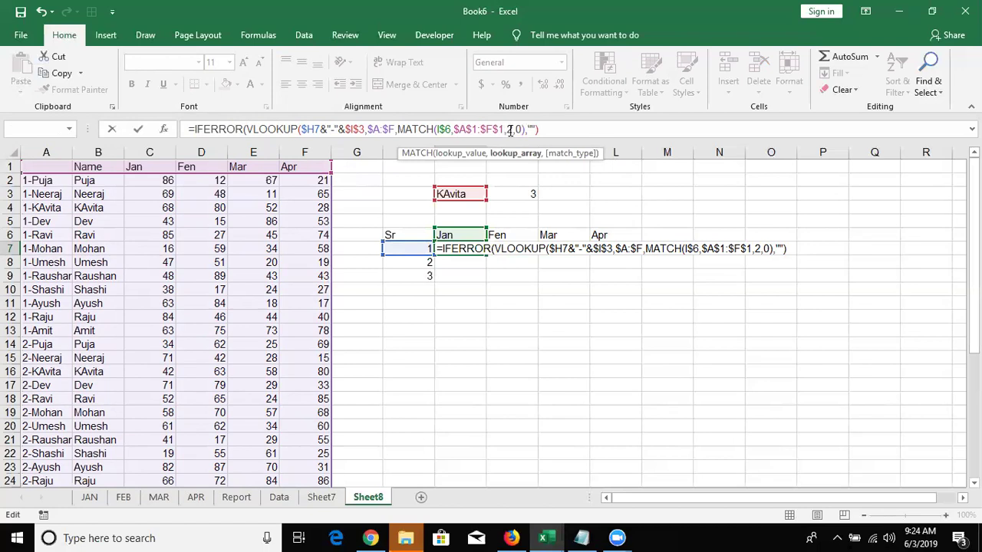
left_click(512, 129)
key("Delete")
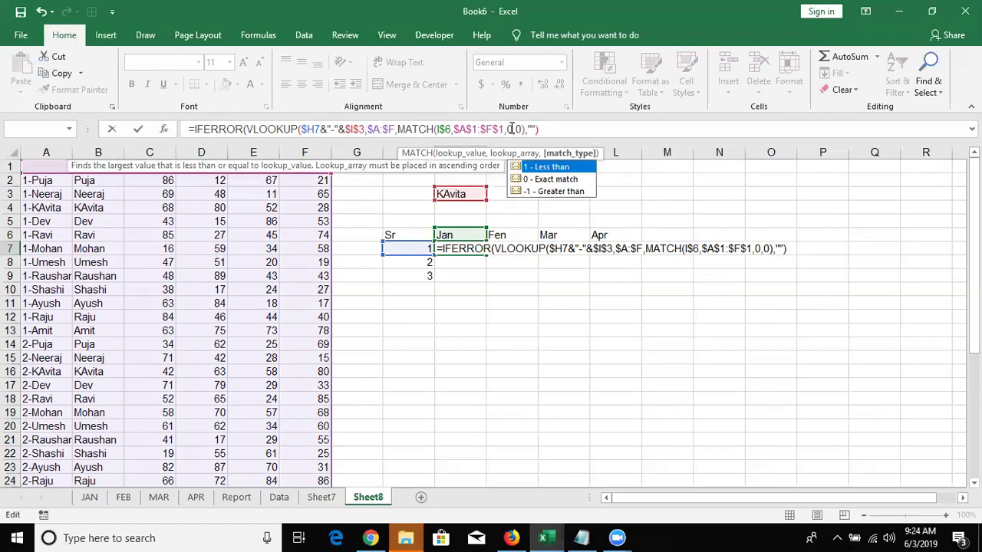
type("0)")
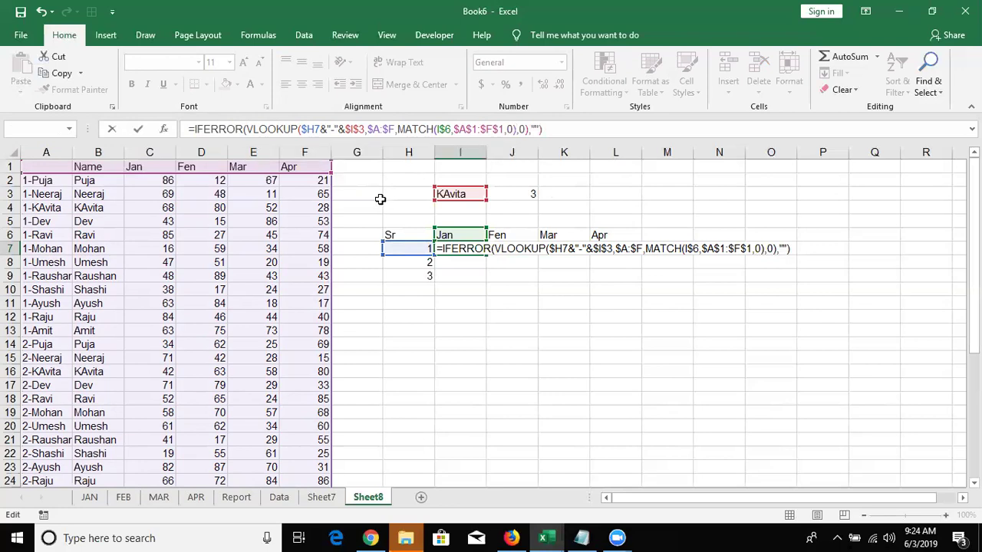
key("ctrl+Return")
Fill the I7 lookup formula right to L7 and down to row 9, showing KAvita's Jan–Apr values.
key("shift+Right")
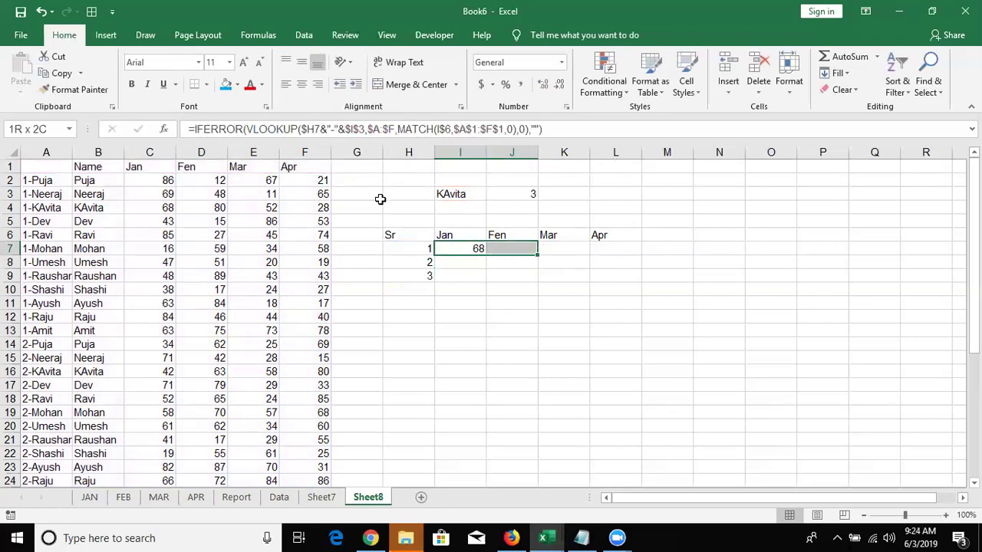
key("shift+Right")
key("shift+Right")
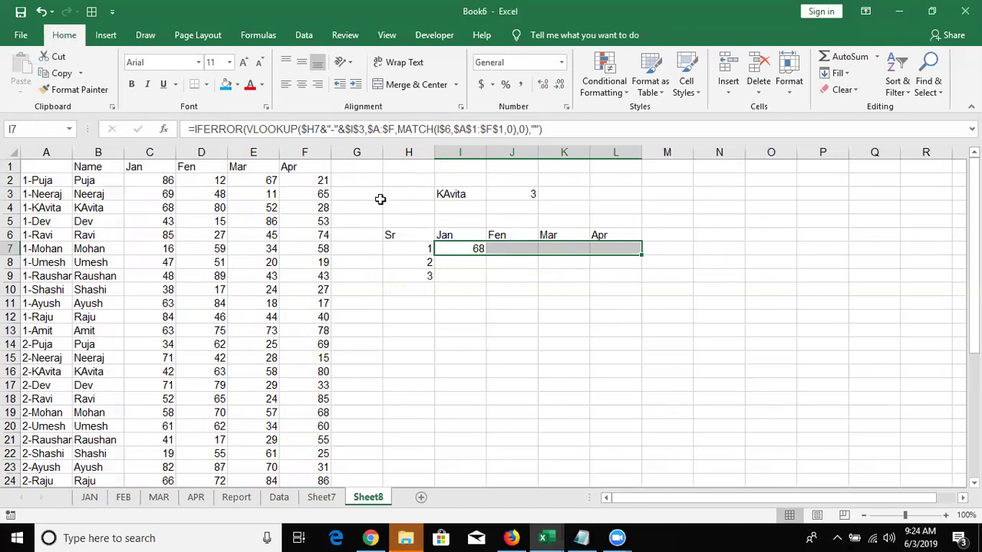
key("ctrl+r")
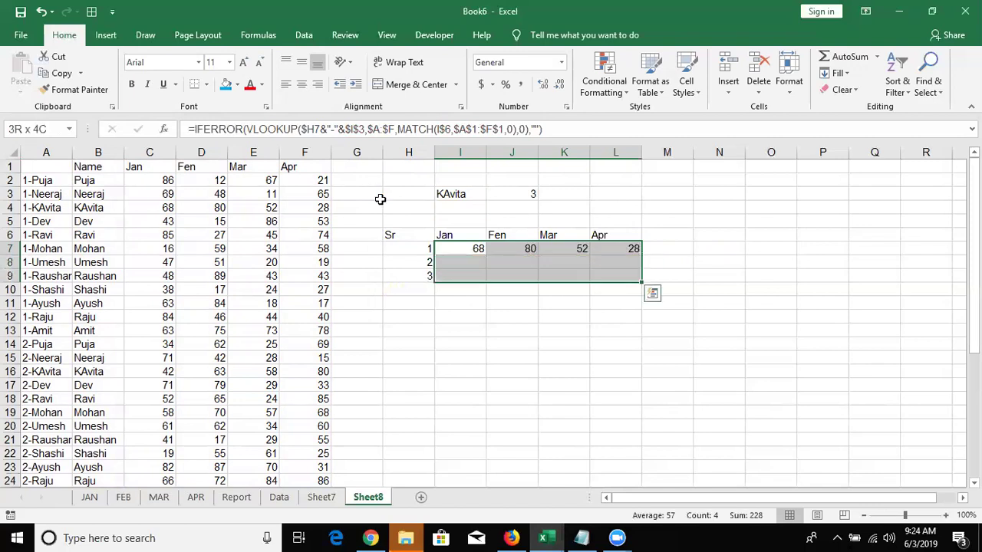
key("shift+Down")
key("shift+Down")
key("shift+Down")
key("ctrl+d")
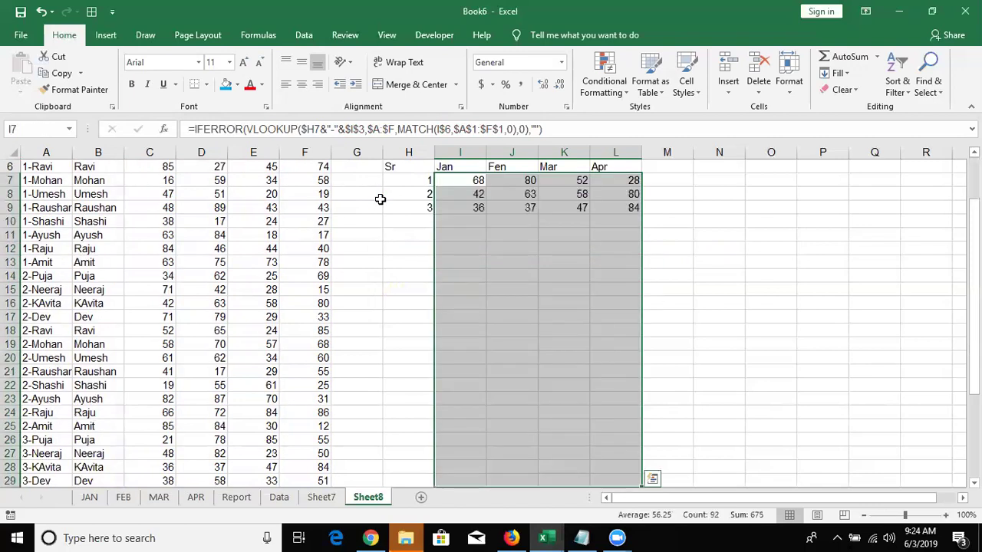
Add the heading 'Total' in cell M6.
key("Up")
key("Up")
key("Up")
key("Up")
key("Up")
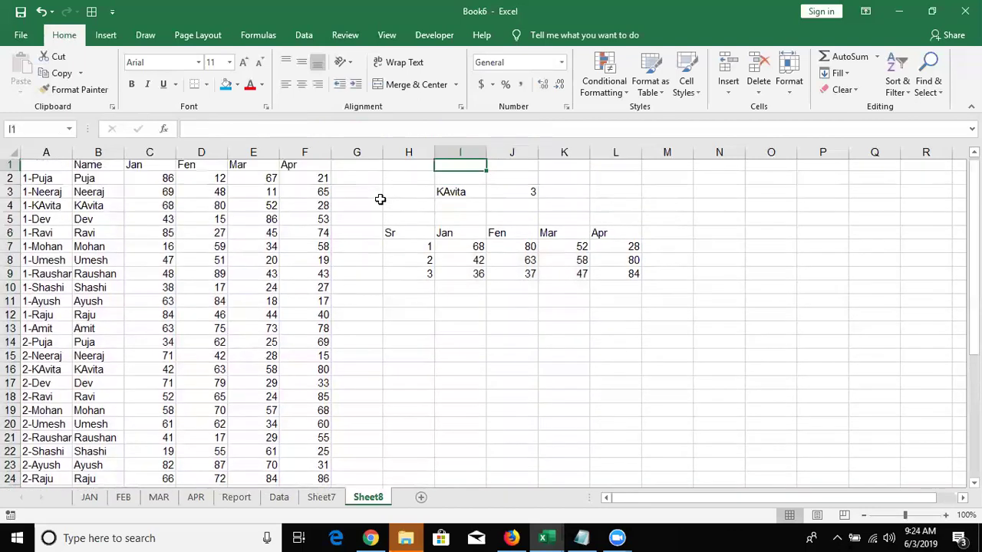
key("Right")
key("Right")
key("Right")
key("Down")
key("Down")
key("Down")
key("Down")
key("Down")
key("Right")
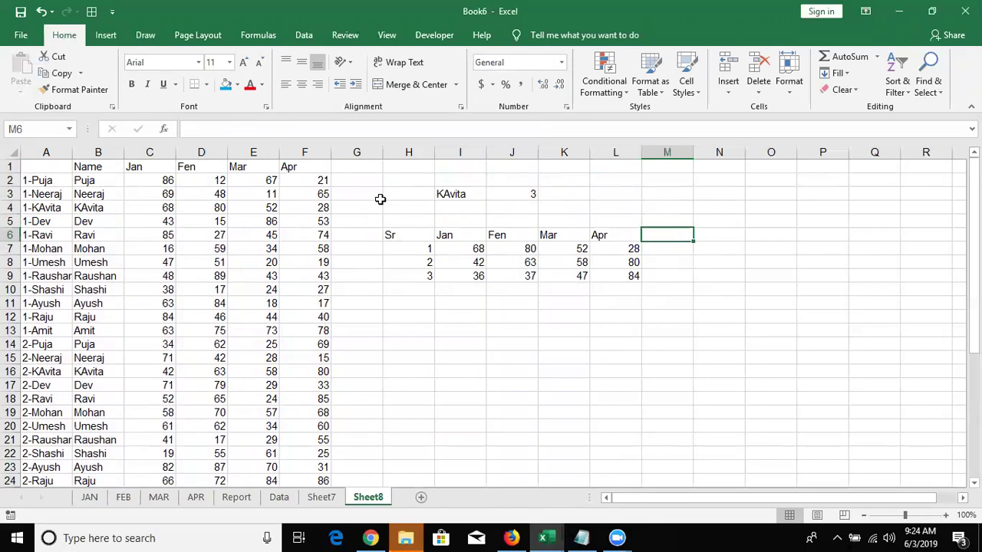
type("Total")
key("Return")
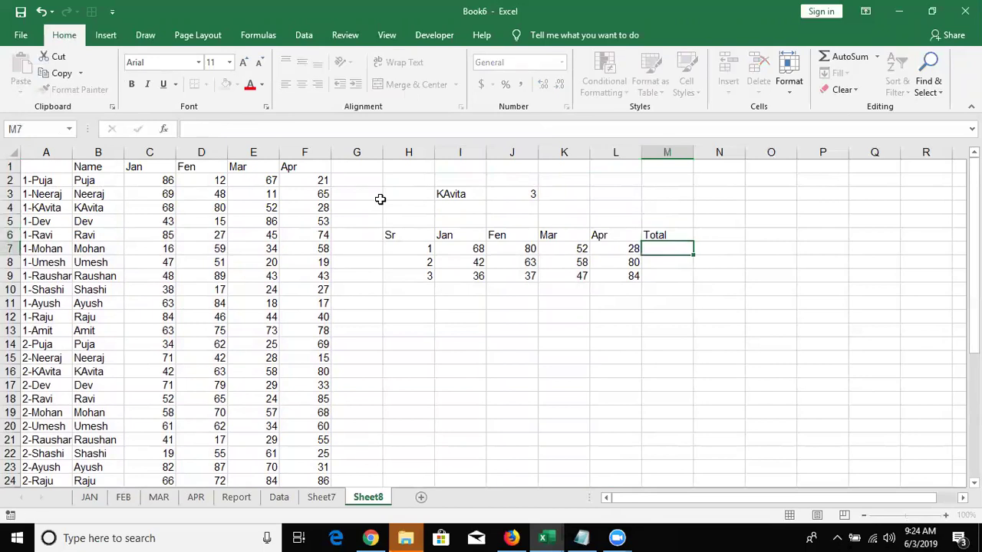
Check the filled formulas in row 7 and H10, then return to the worksheet.
key("Left")
key("Left")
key("Left")
key("Left")
key("shift+Right")
key("shift+Right")
key("shift+Right")
key("shift+Right")
key("Right")
key("Right")
key("Right")
key("Down")
key("Down")
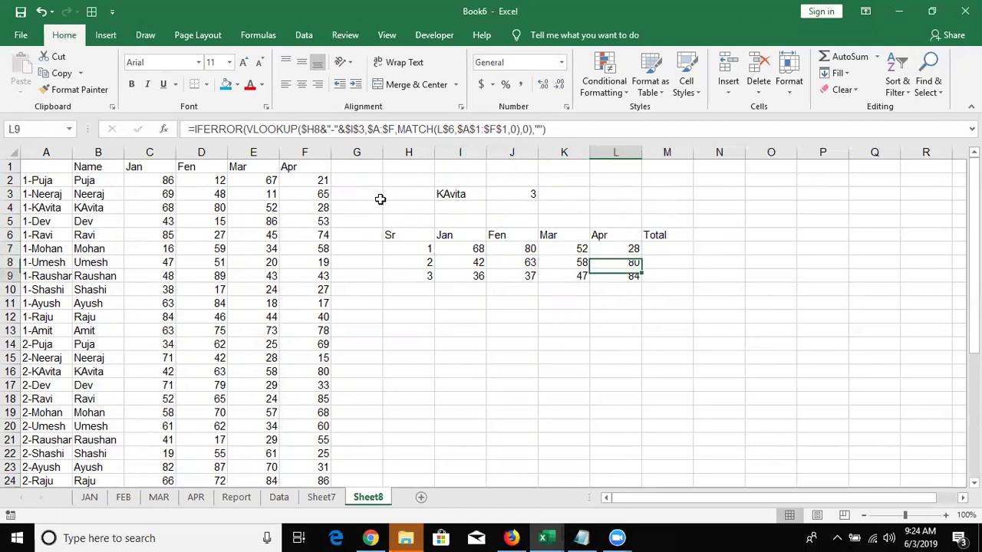
key("Down")
key("Left")
key("Left")
key("Left")
key("Left")
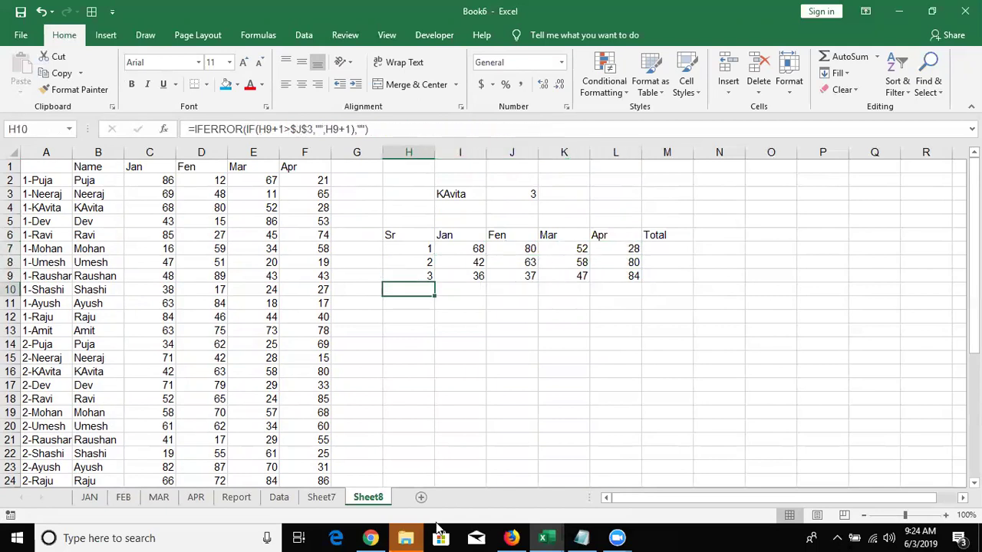
mouse_move(370, 538)
left_click(225, 458)
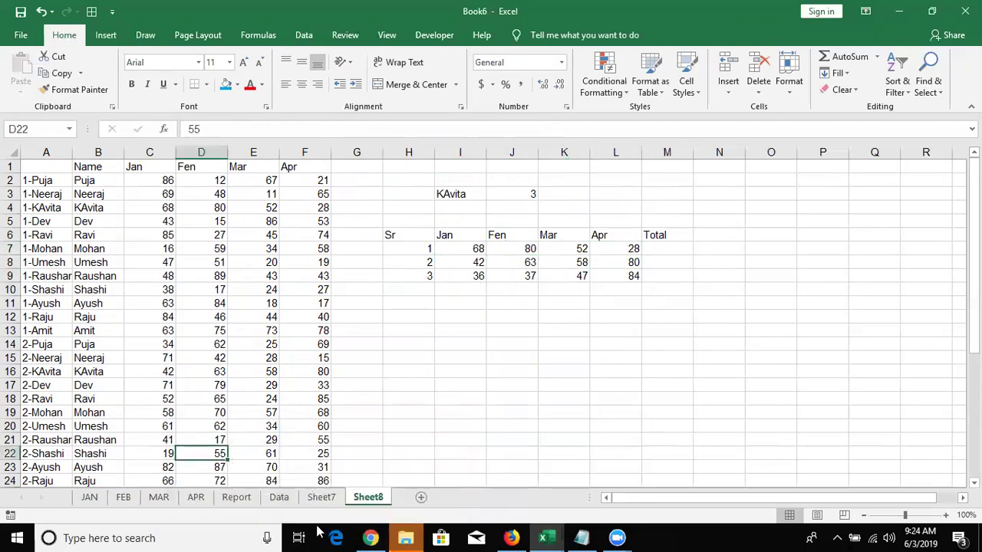
left_click(322, 497)
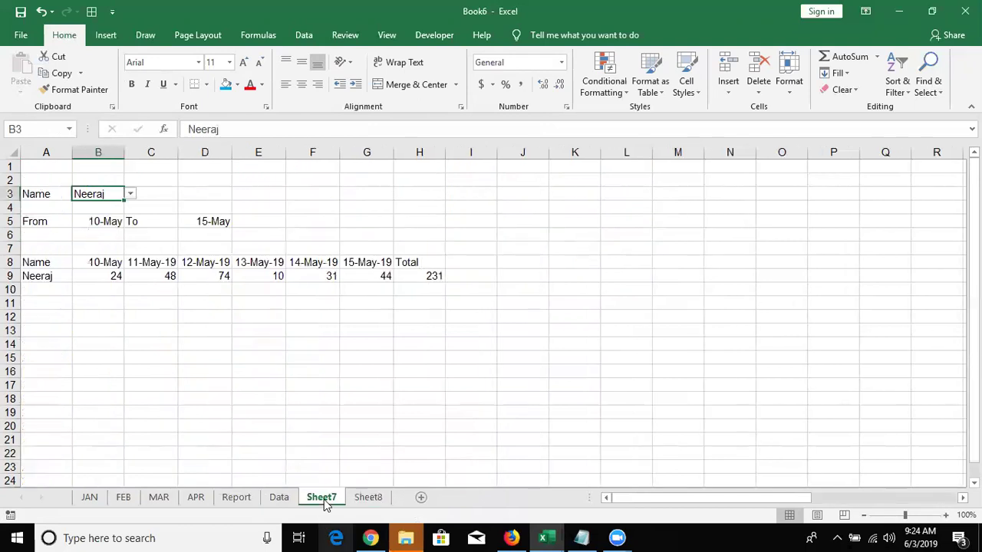
left_click(404, 275)
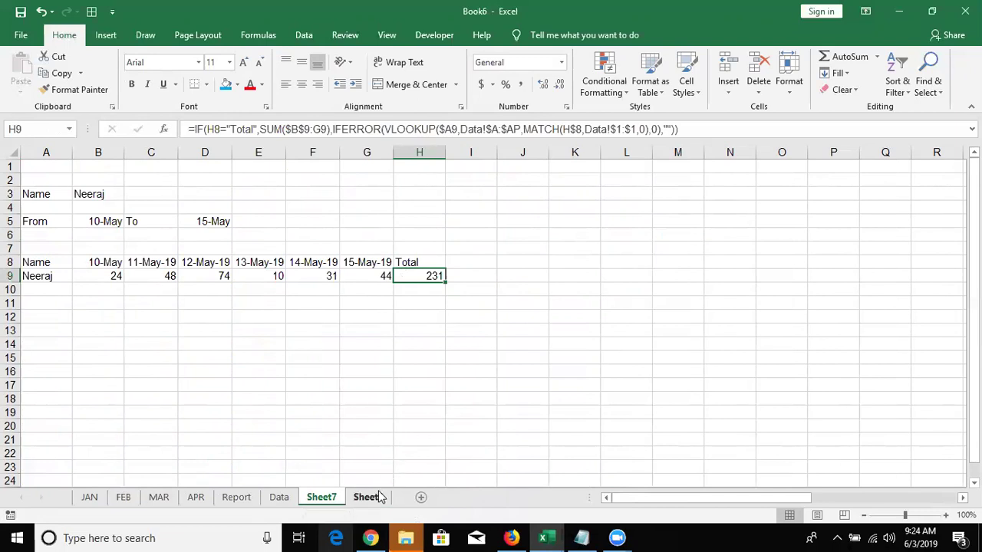
left_click(365, 497)
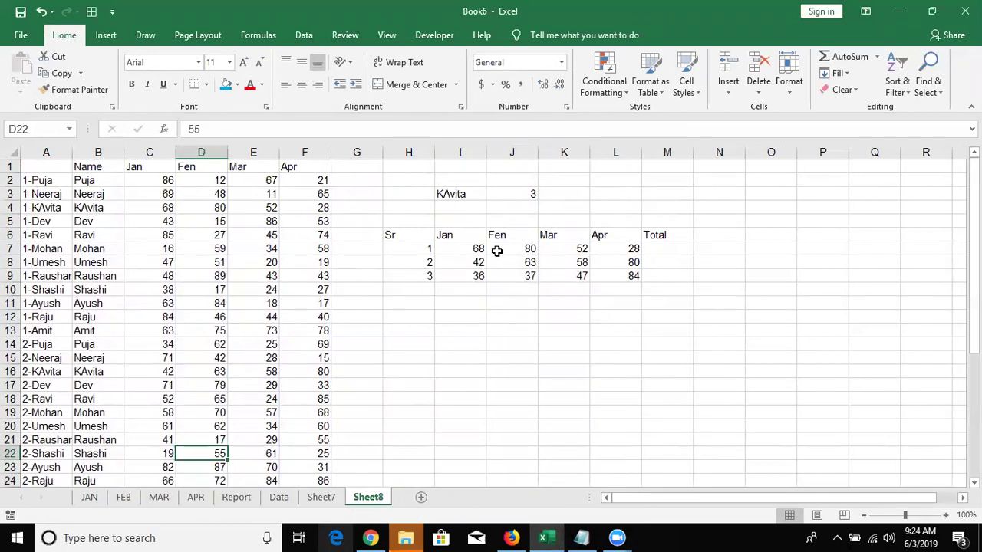
key("ctrl+s")
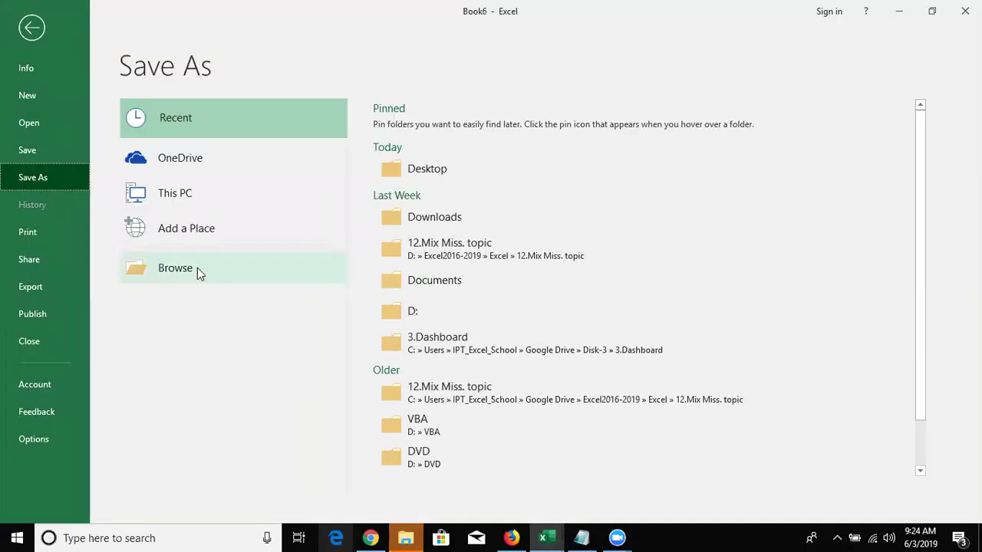
Save the workbook to Documents as 'Vlookup-2', a macro-enabled workbook.
left_click(197, 268)
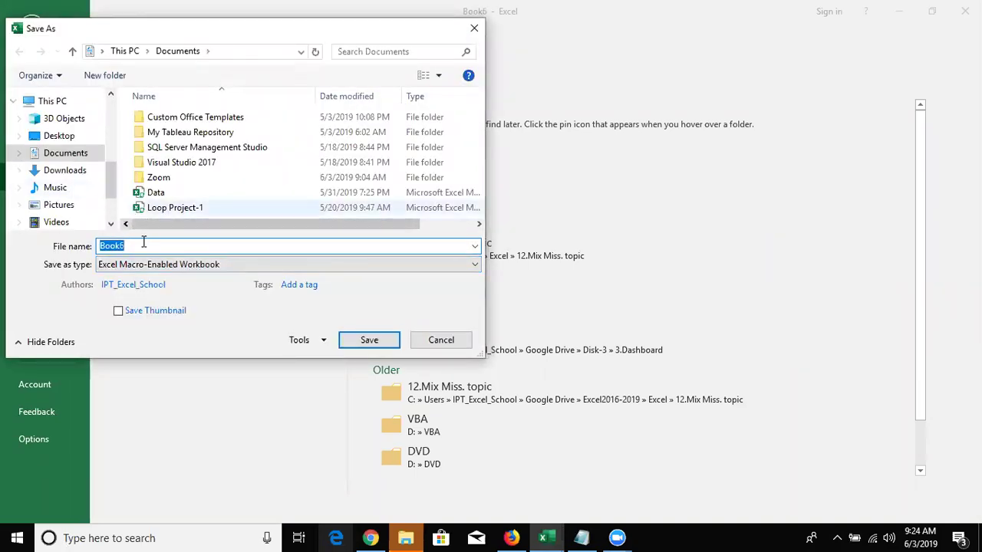
type("Vlookup-2")
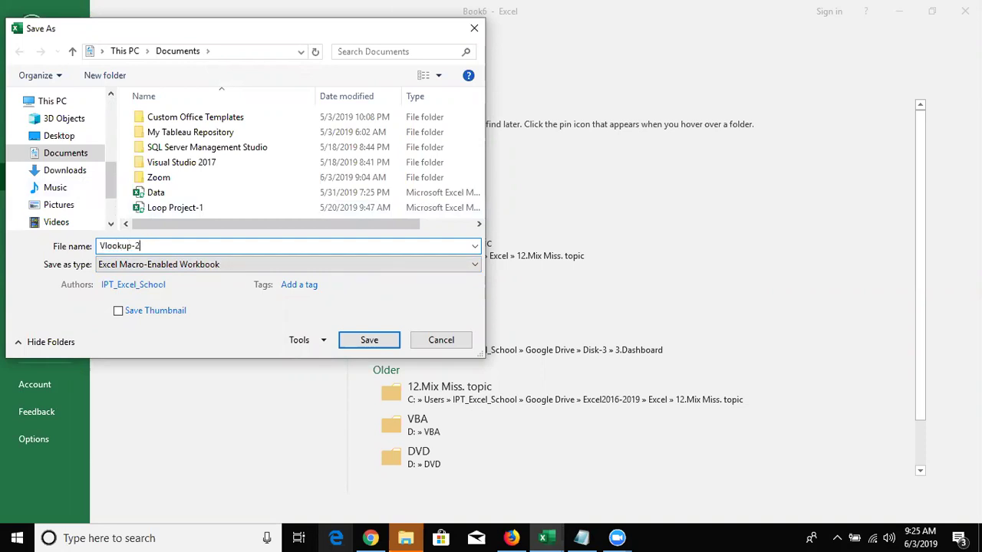
left_click(385, 340)
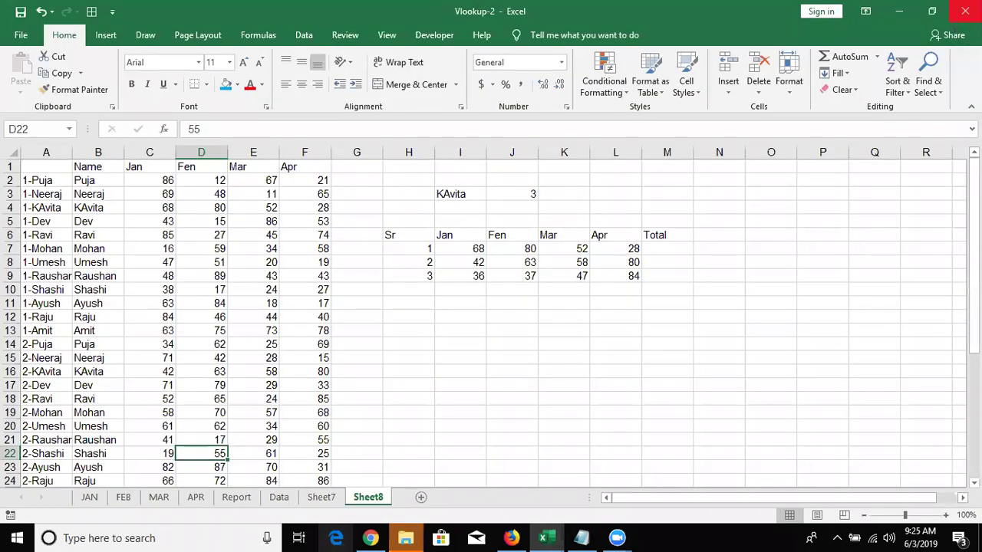
Close the Vlookup-2 workbook window and show the Windows desktop.
left_click(965, 11)
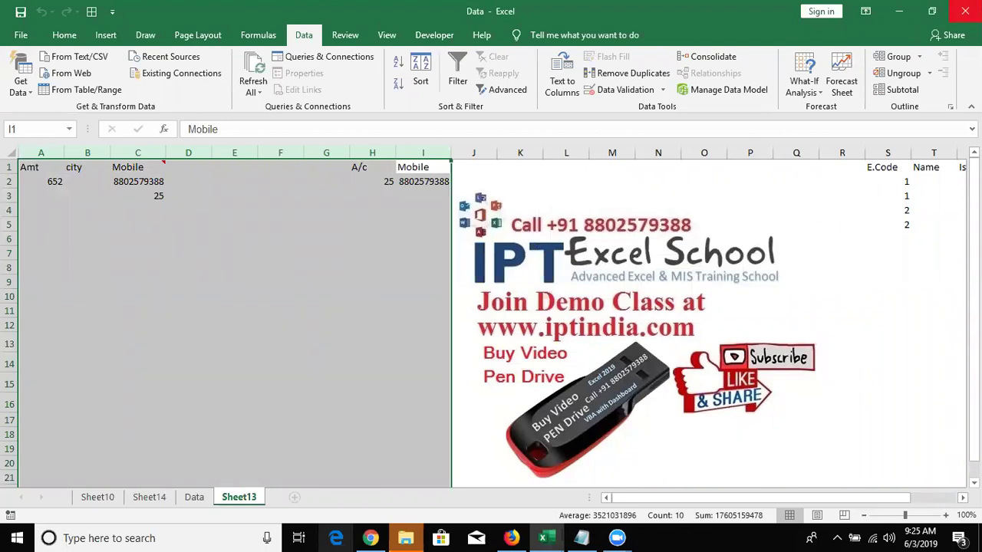
key("super+d")
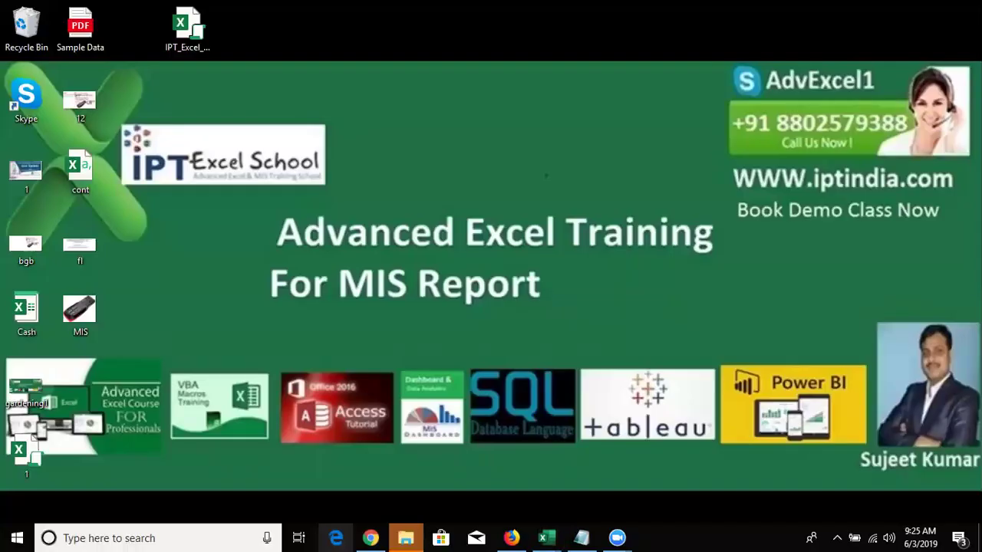